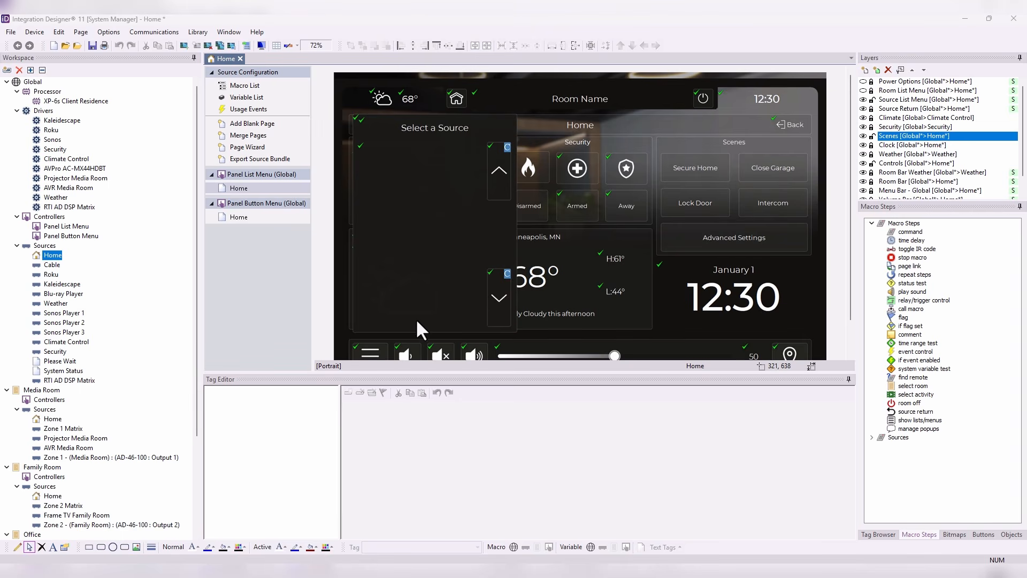
- Enlarge the page preview, then hide the Source List Menu layer and show the Room List Menu layer on the Home page
left_click_drag(553, 375, 556, 406)
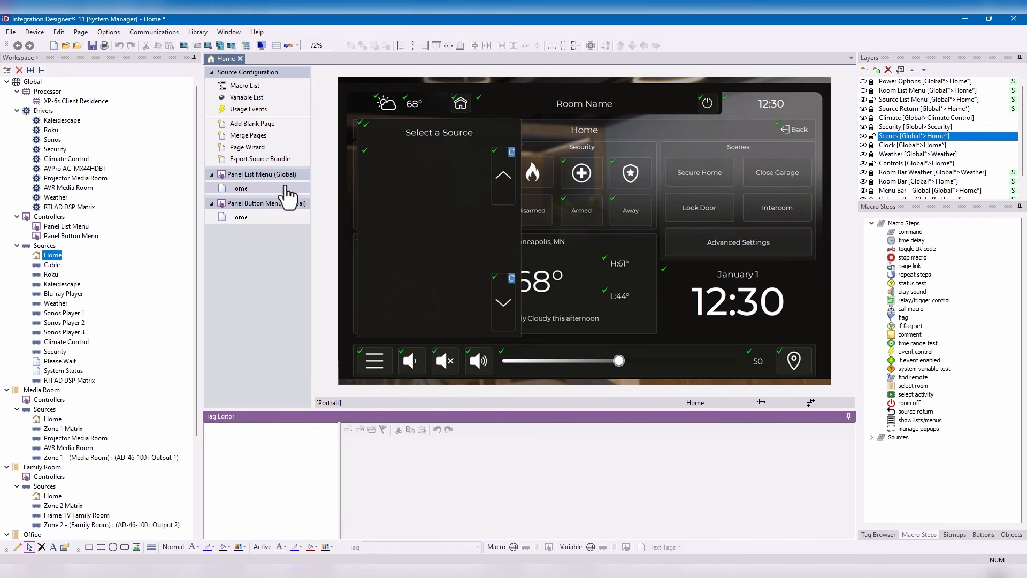
left_click(862, 99)
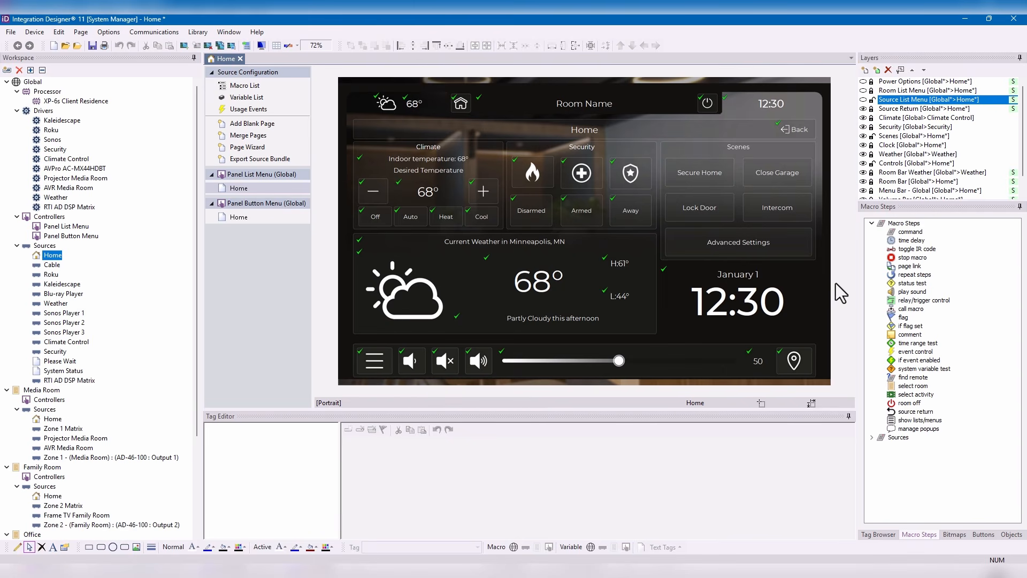
left_click(862, 90)
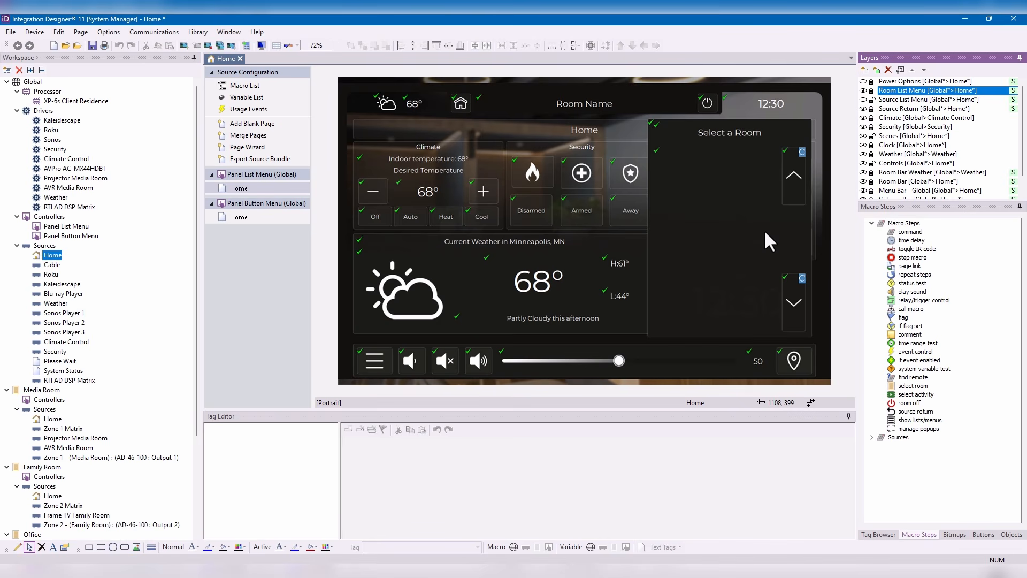
- Hide the Room List Menu layer and show the Source List Menu and Power Options layers on the Home page
left_click(863, 90)
left_click(863, 99)
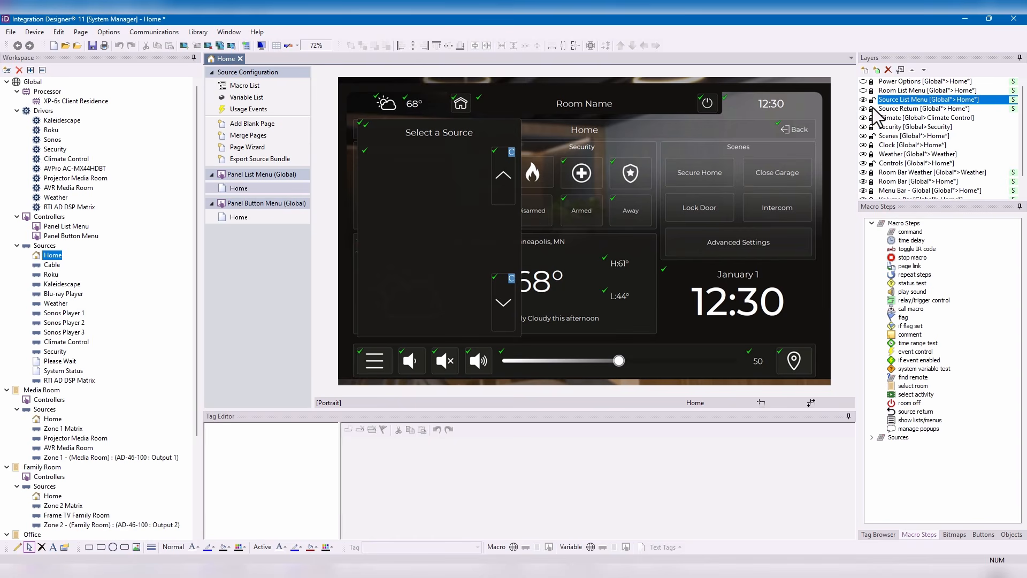
left_click(863, 82)
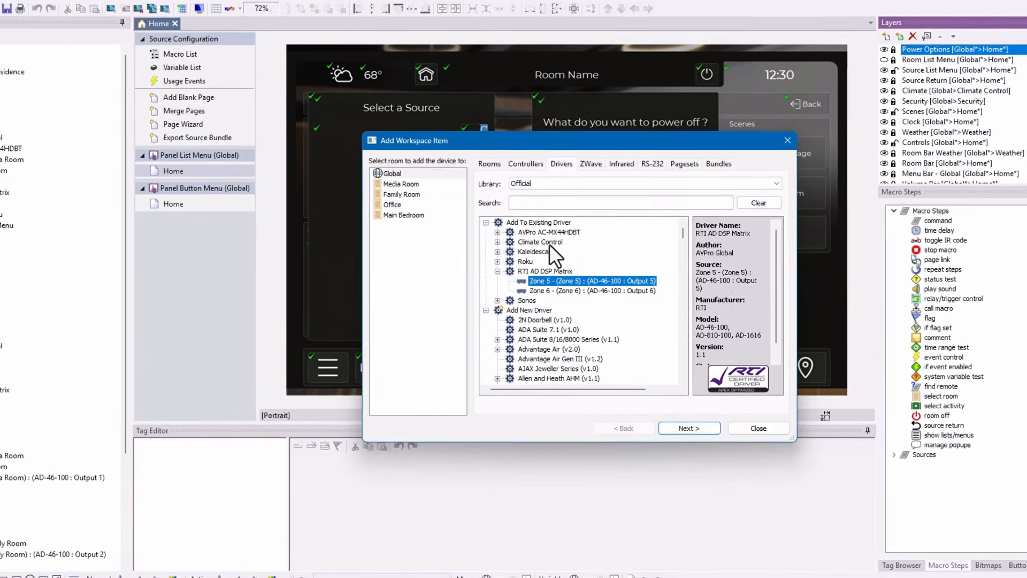
- Start adding an IST-10 in-wall controller to the Global room, up to its device information settings
left_click(526, 163)
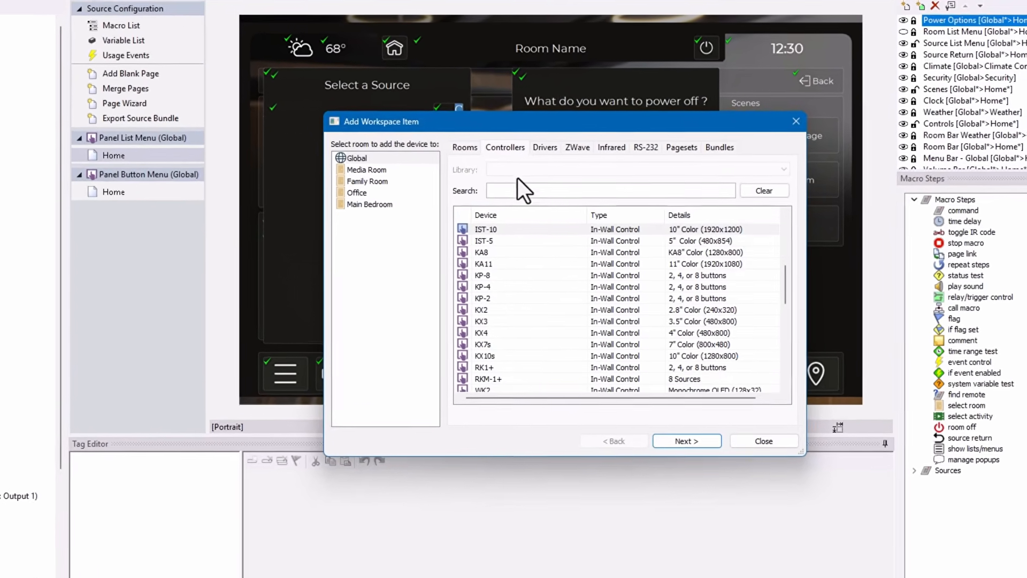
left_click(347, 154)
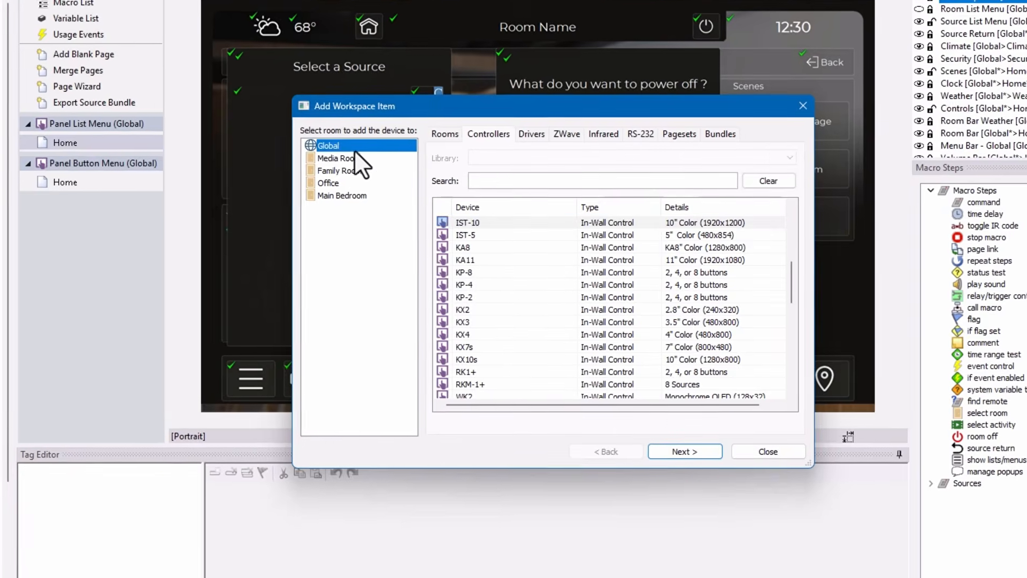
left_click(684, 453)
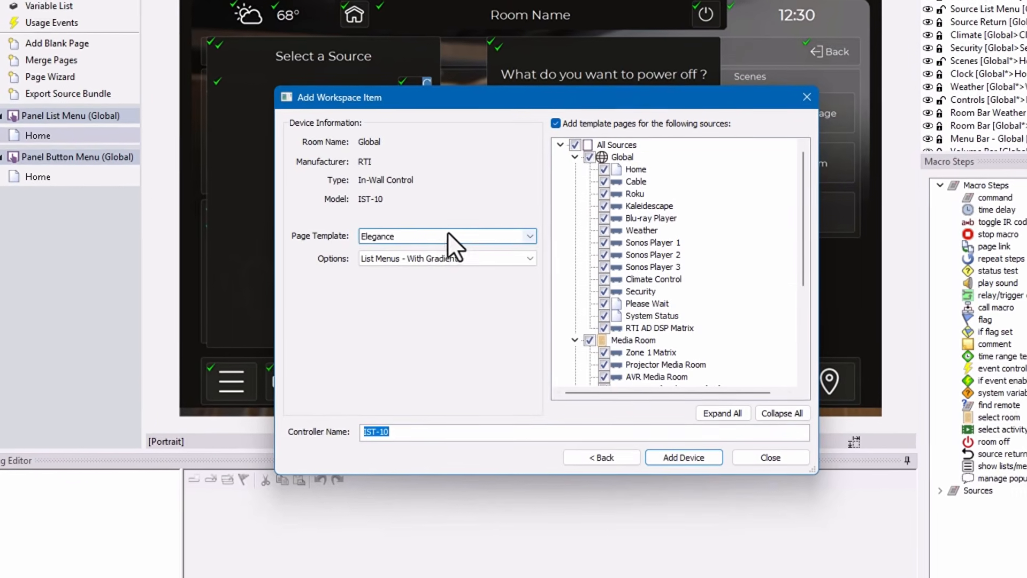
- Look through the IST-10's page templates and list or button menu options, then close without adding the device
left_click(446, 235)
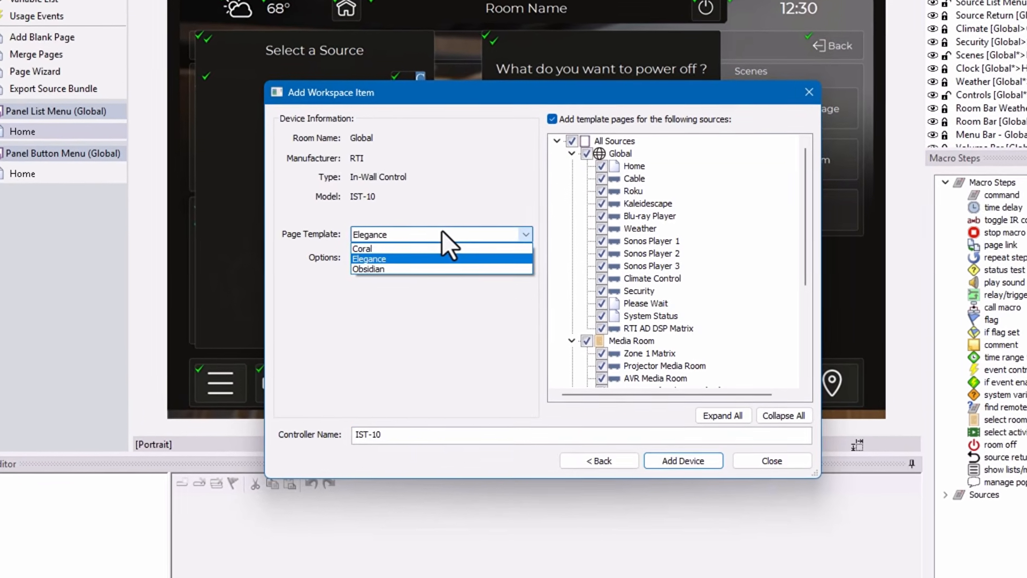
left_click(441, 230)
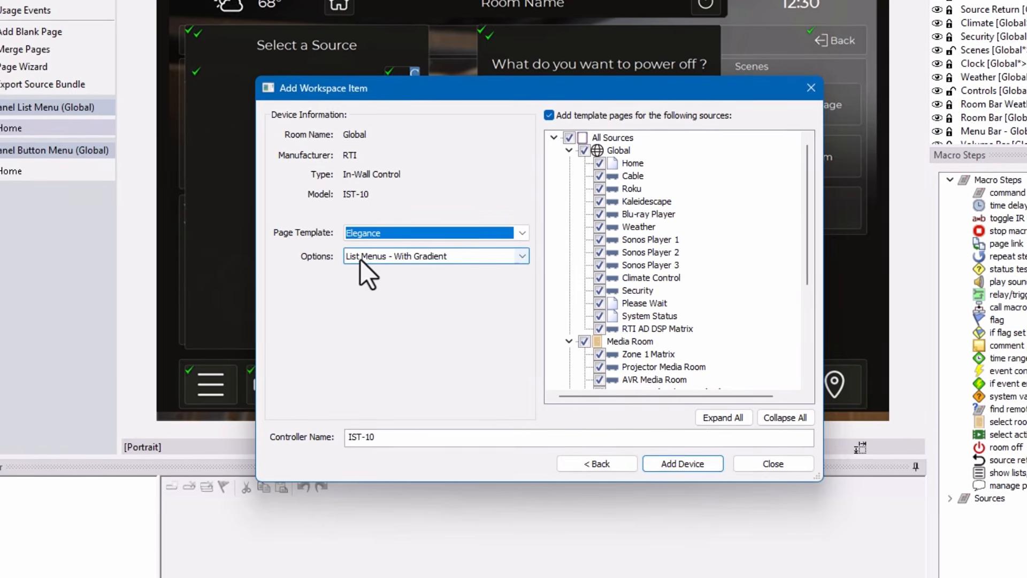
left_click(362, 258)
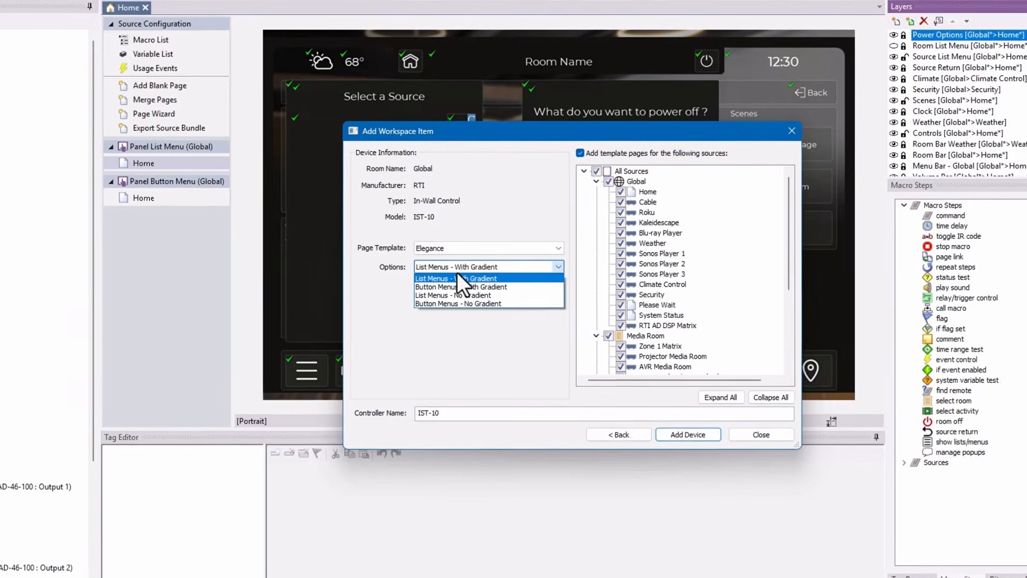
left_click(877, 438)
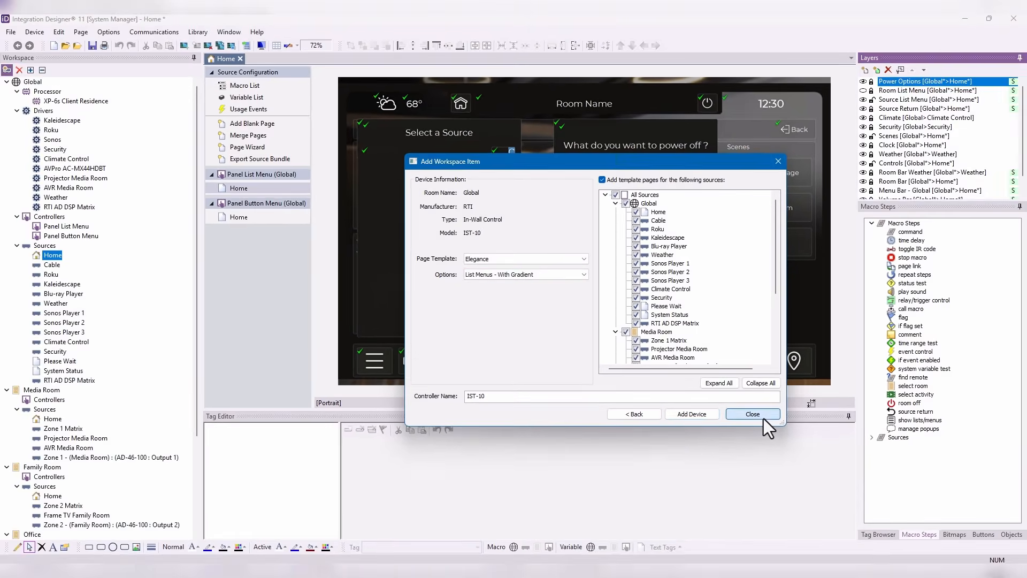
left_click(763, 419)
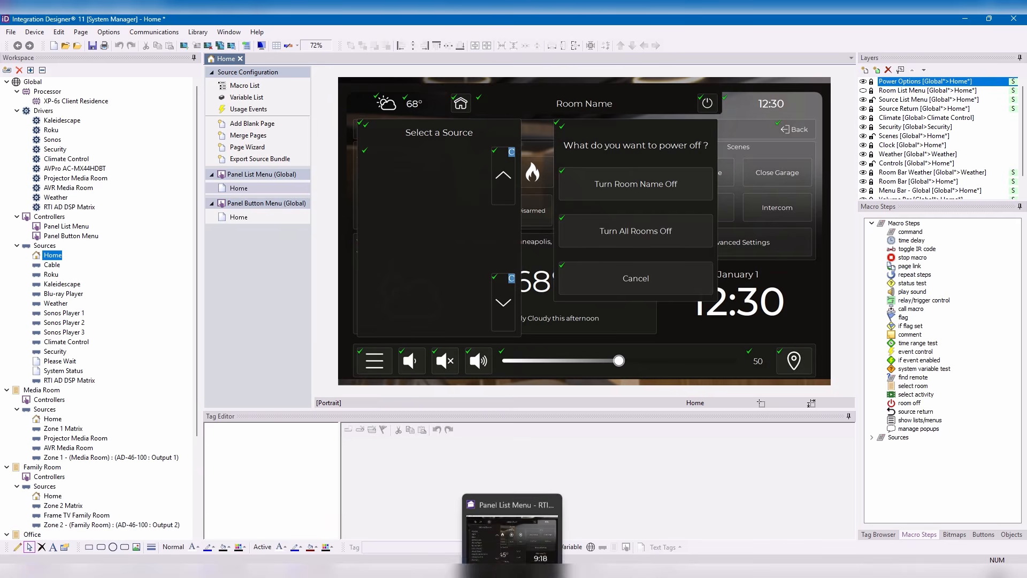
- Switch to the Panel List Menu virtual panel and check the source list by opening and closing it
left_click(513, 572)
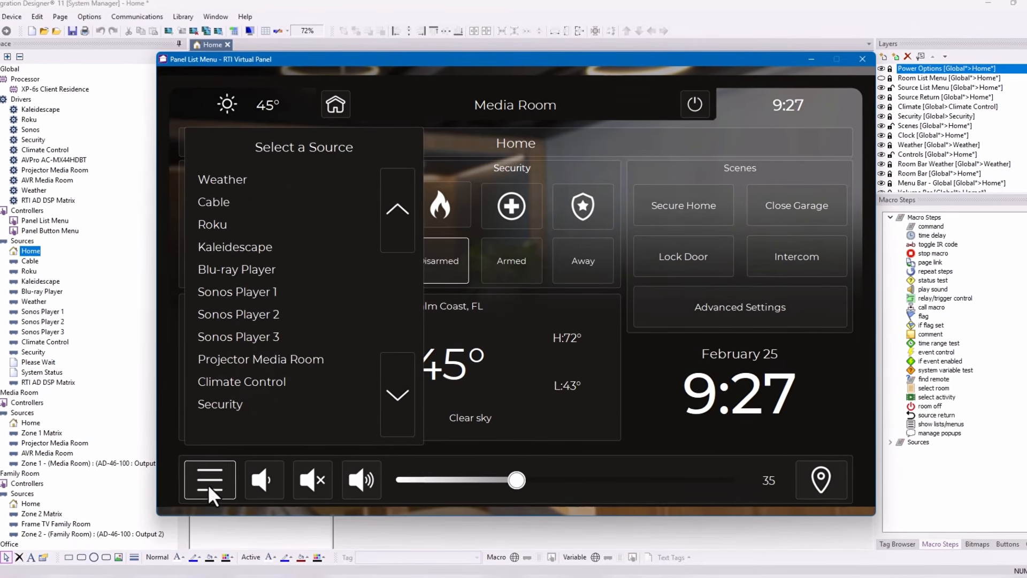
left_click(213, 482)
left_click(205, 482)
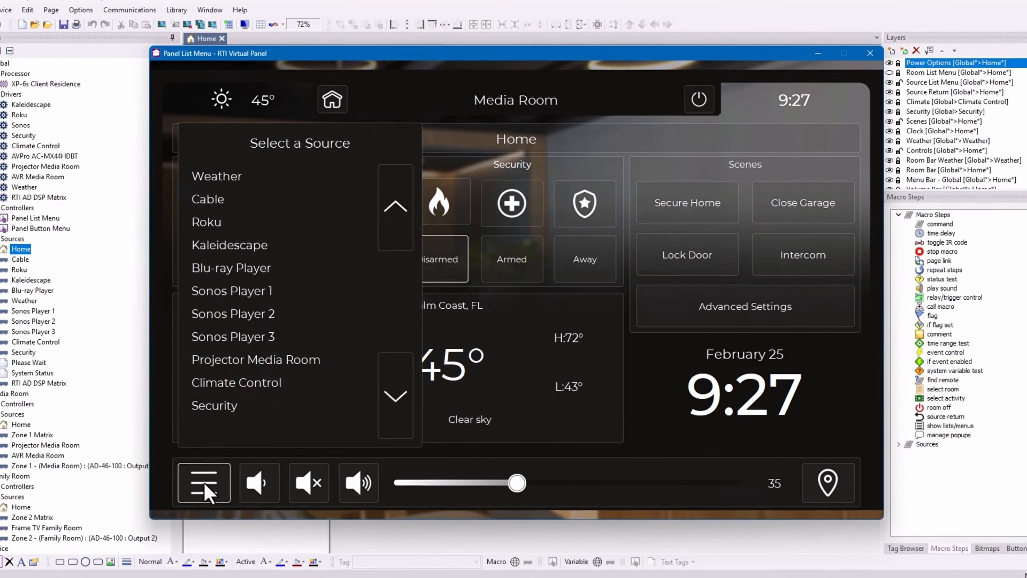
left_click(203, 482)
left_click(202, 483)
left_click(200, 483)
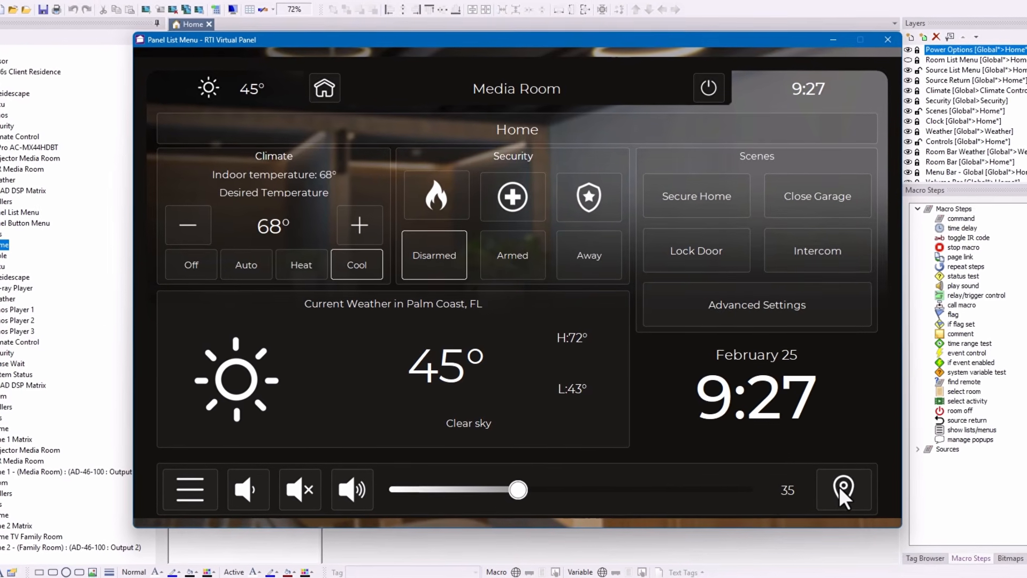
- Select Media Room from the virtual panel's room list, close the source list, and view the power-off options without turning anything off
left_click(845, 490)
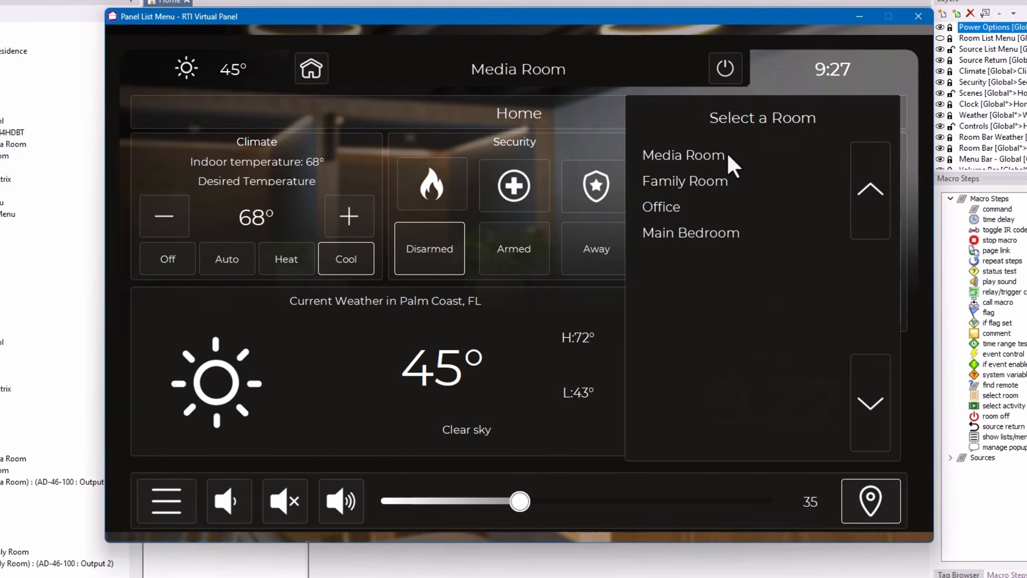
left_click(695, 159)
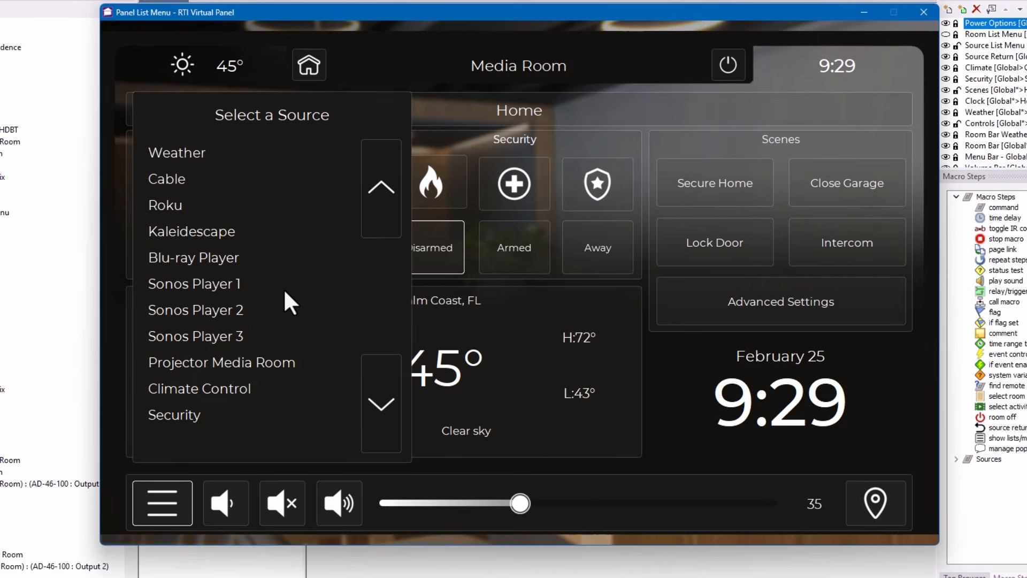
left_click(149, 502)
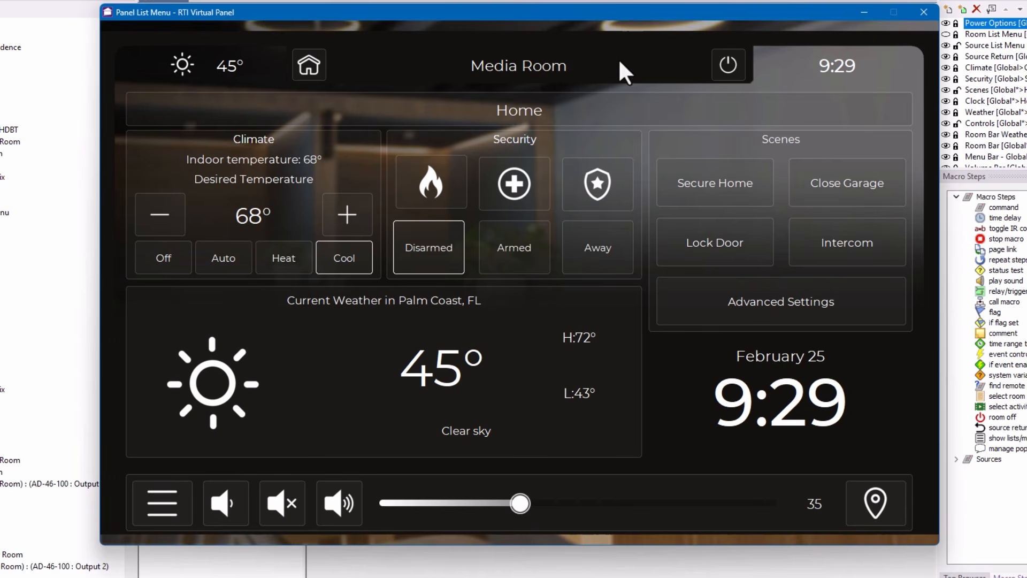
left_click(719, 70)
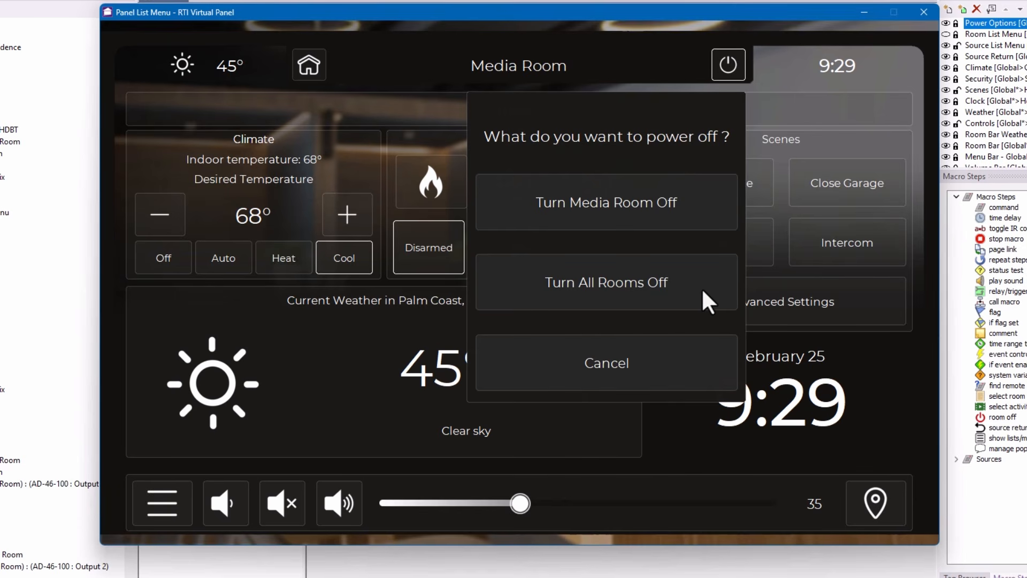
left_click(620, 370)
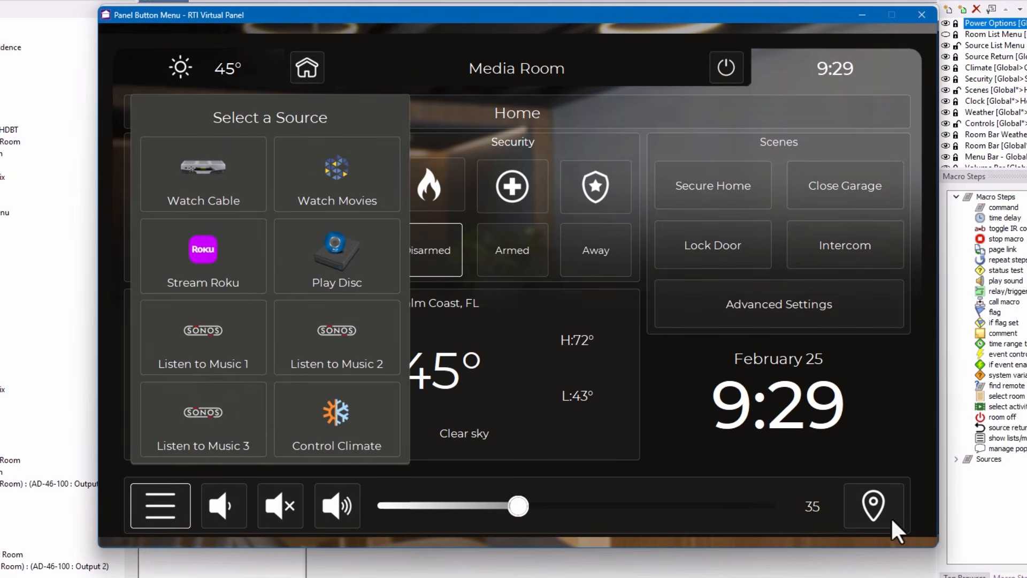
- View the room and source button menus in the Panel Button Menu virtual panel, then minimize it
left_click(877, 508)
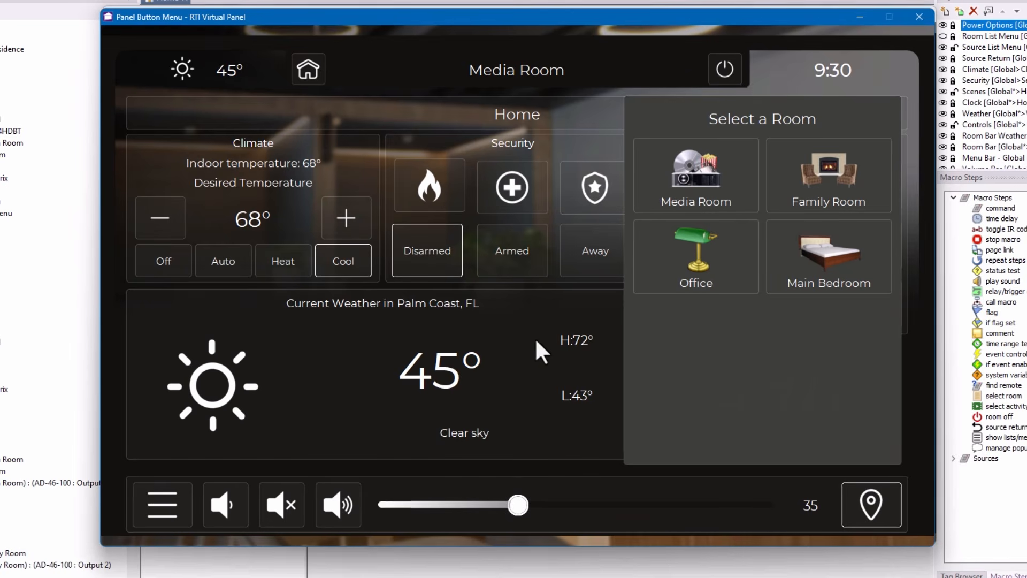
left_click(175, 503)
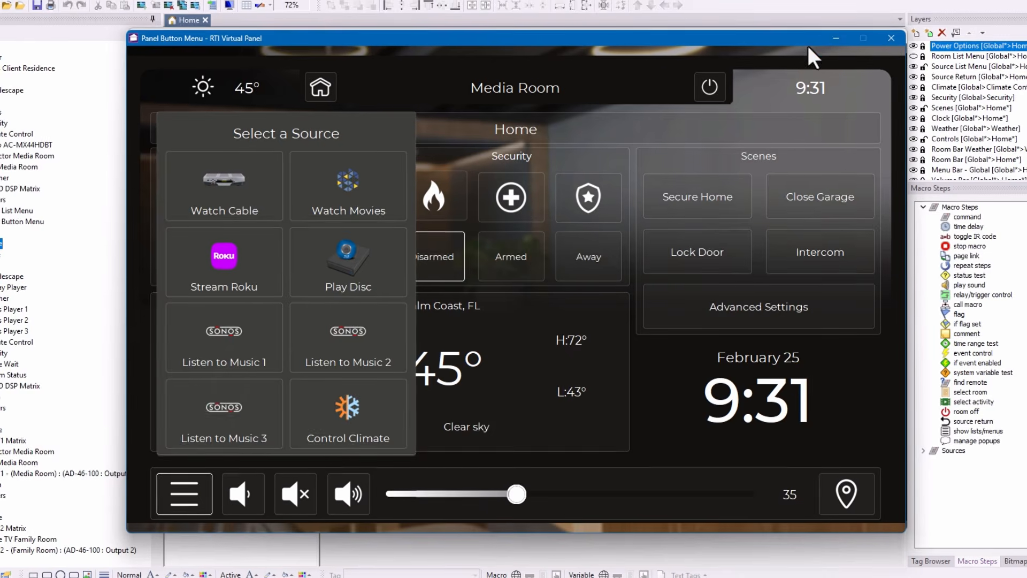
left_click(835, 38)
left_click(835, 39)
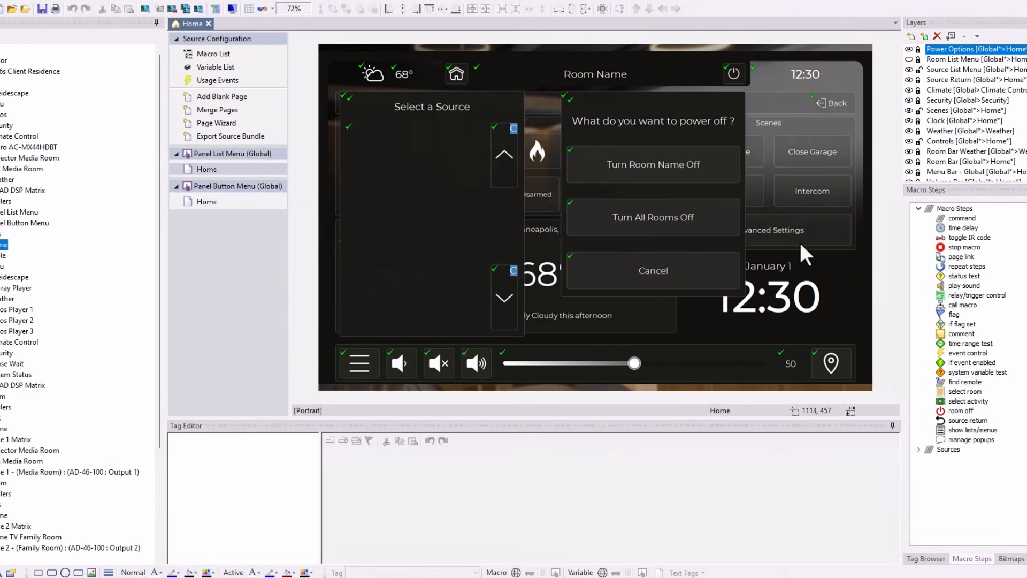
- Hide the Power Options and Source List Menu layers on the Home page and review the rooms and sources in the workspace tree
left_click(902, 52)
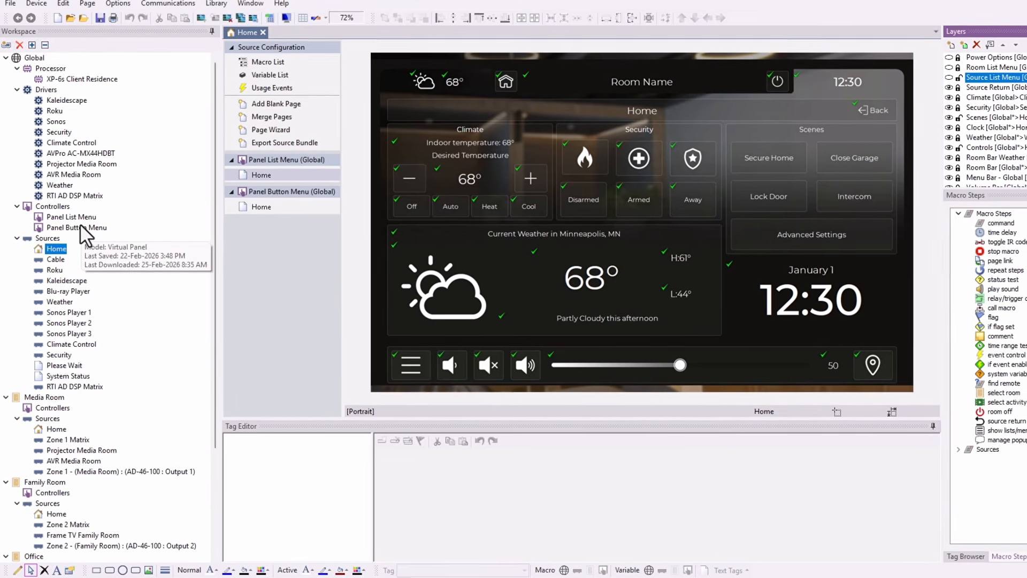
scroll(107, 406, "down", 4)
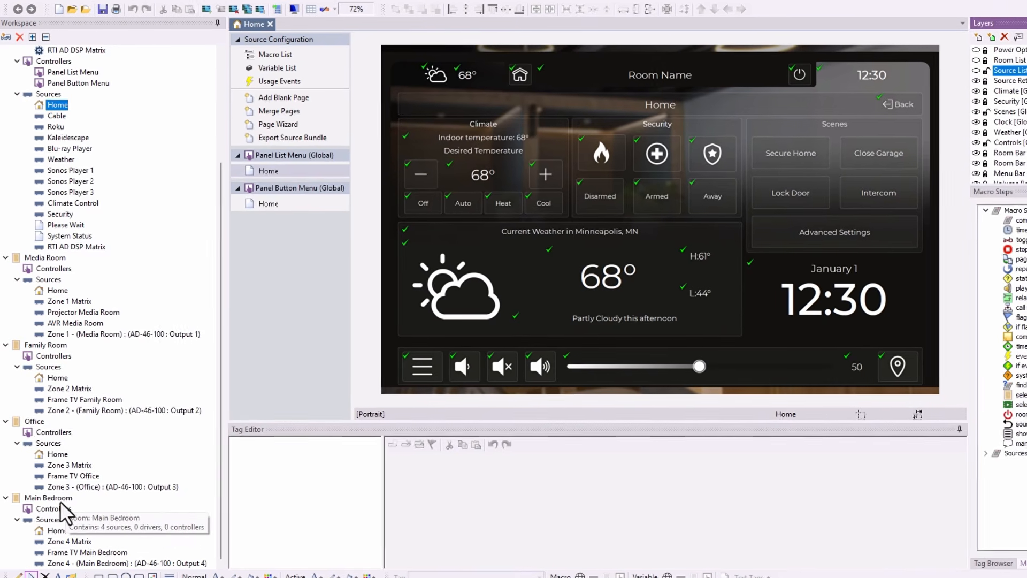
scroll(111, 200, "up", 1)
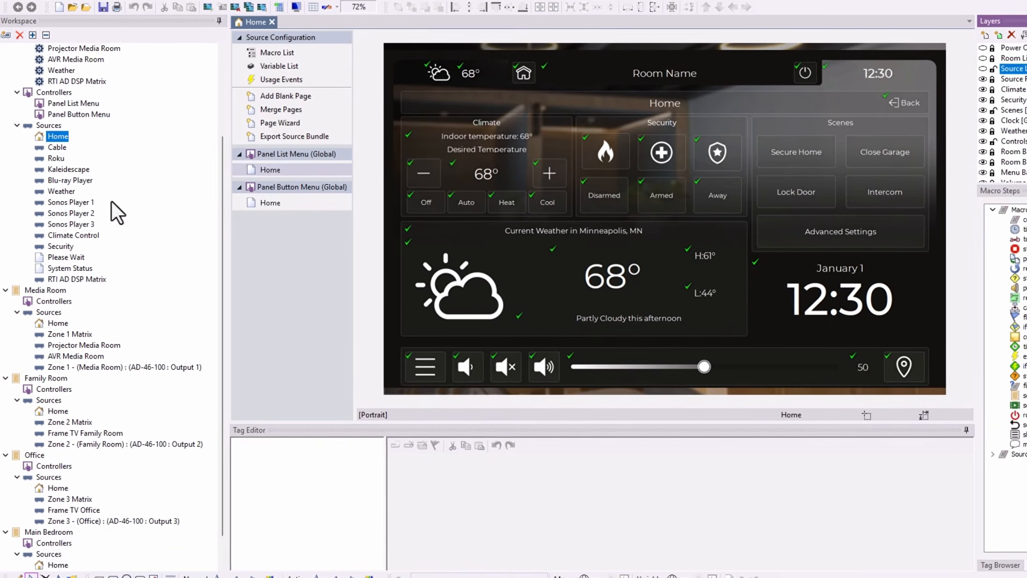
scroll(111, 200, "up", 3)
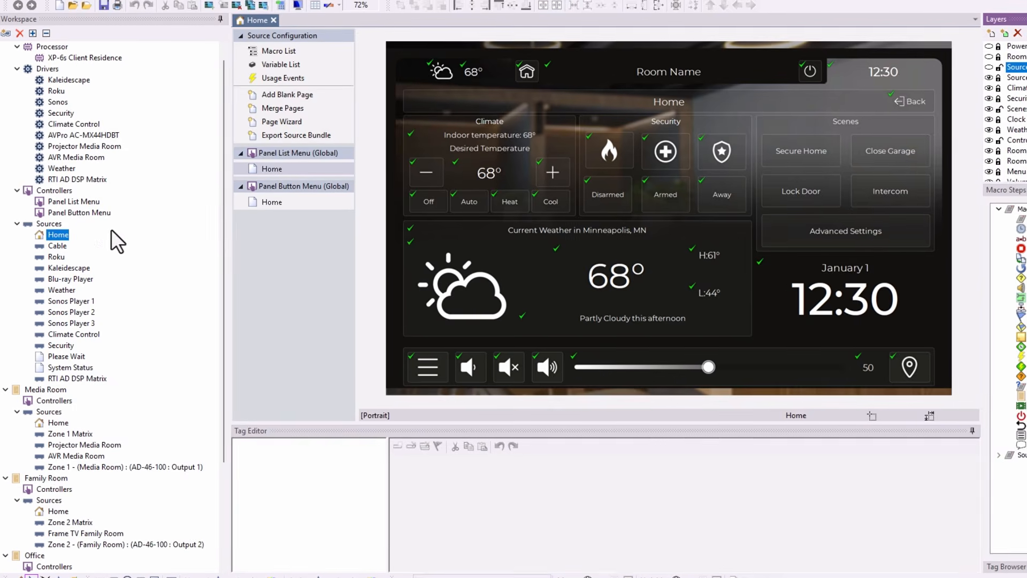
- Compare the Home pages of the Panel List Menu and Panel Button Menu controllers, ending on Panel List Menu
left_click(91, 203)
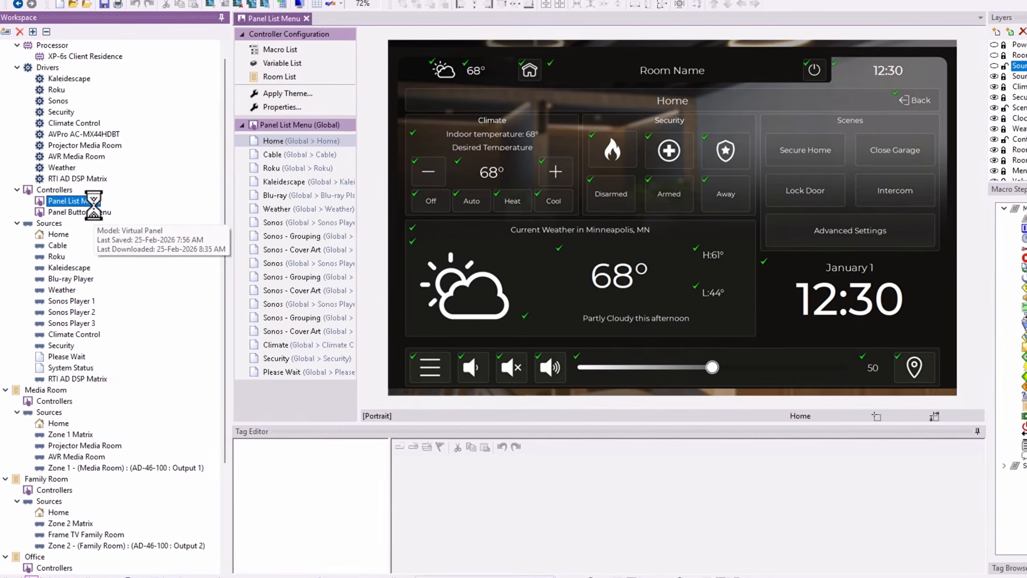
left_click(93, 213)
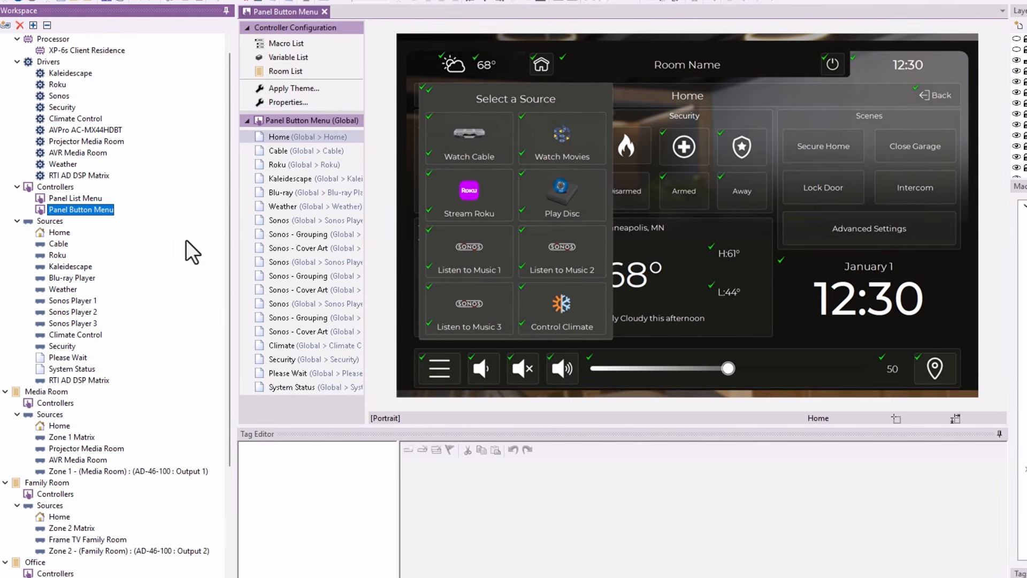
left_click(82, 199)
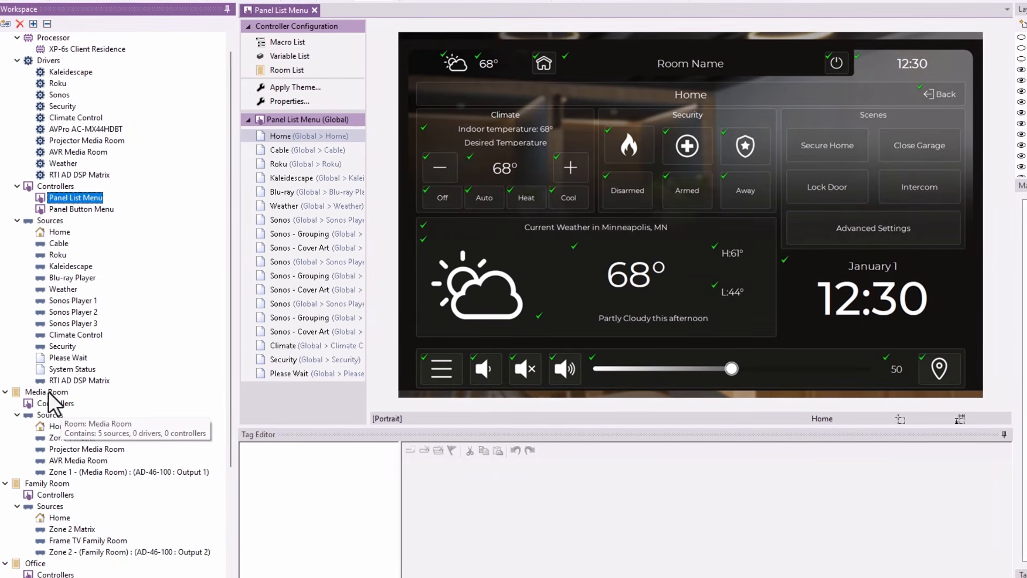
- Open the Media Room configuration and view its list of enabled activities
left_click(33, 391)
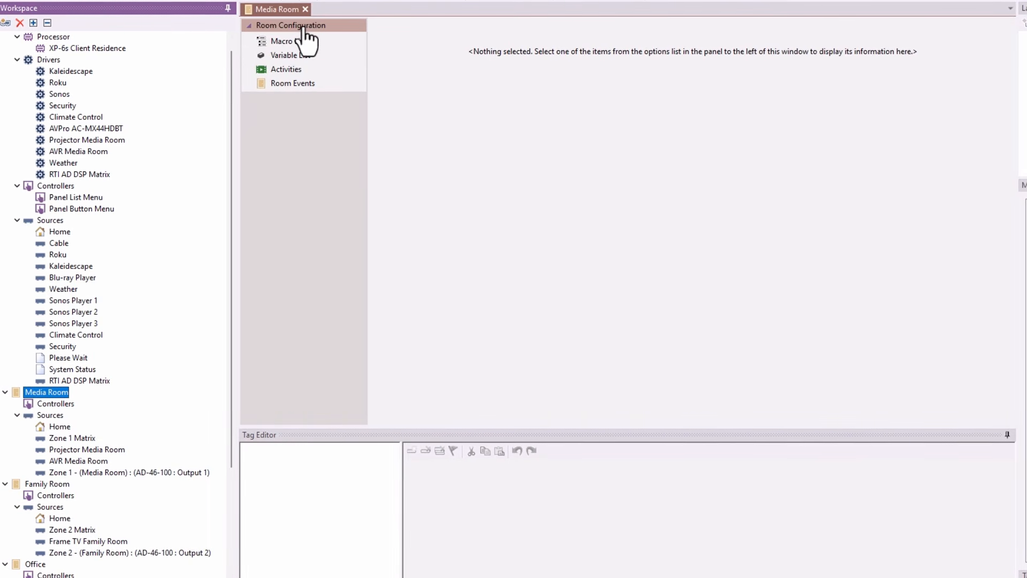
left_click(306, 74)
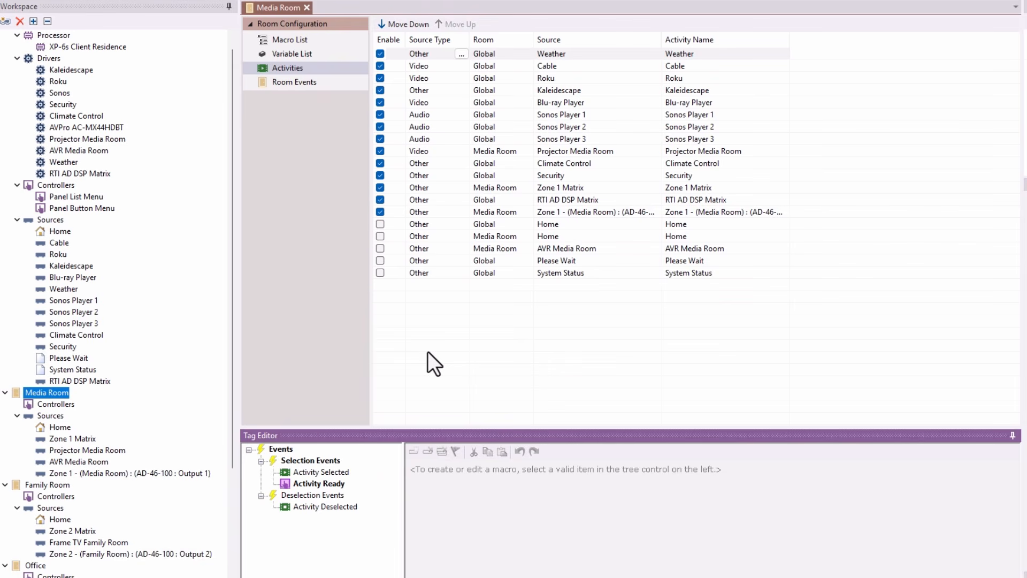
- Examine the input, output, zone and source names in the AVPro AC-MX44HDBT and RTI AD DSP Matrix driver properties
left_click(89, 126)
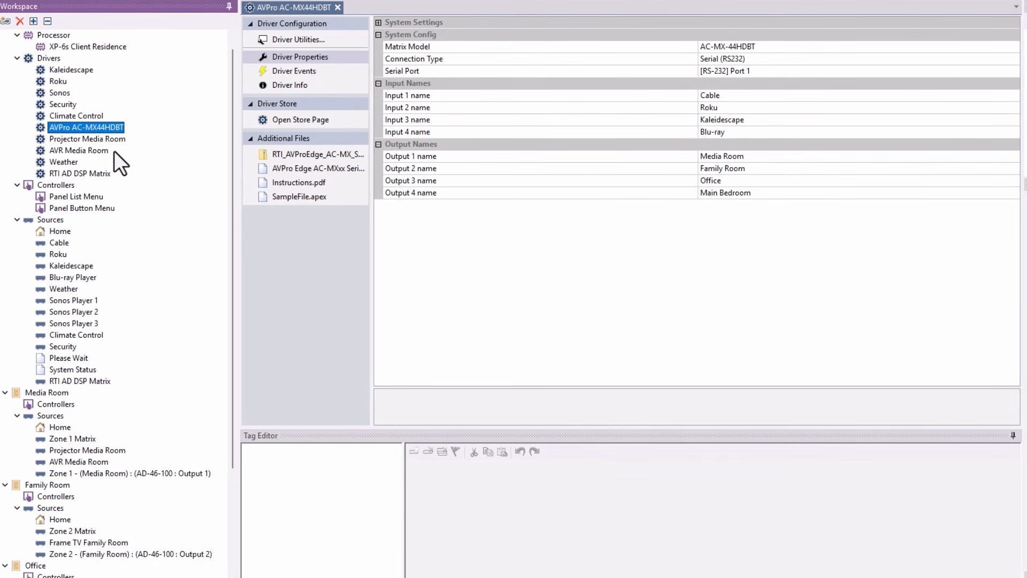
left_click(82, 173)
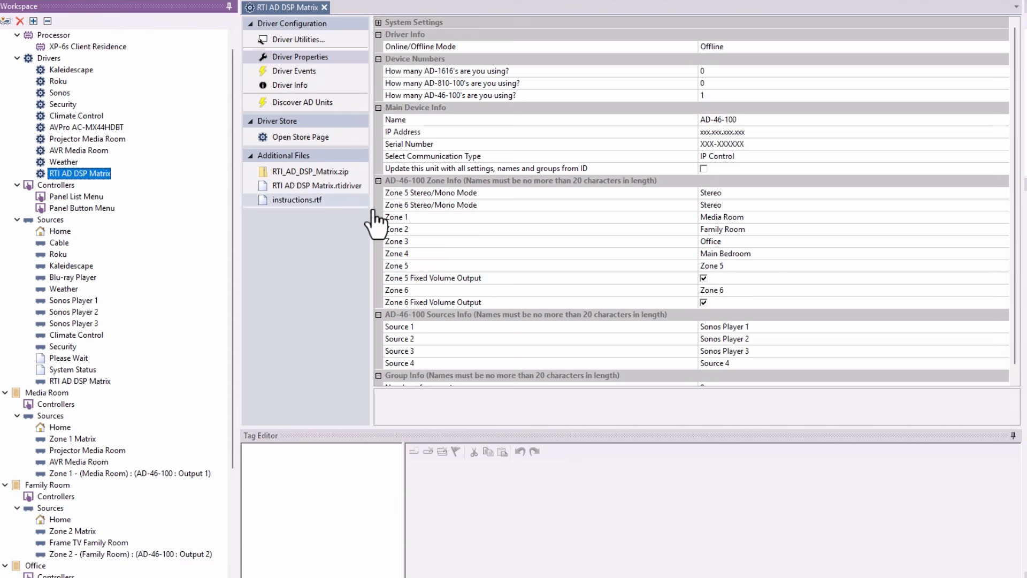
- Widen the Enable, Source Type, Room and Source columns in the Media Room activities list
scroll(599, 231, "down", 1)
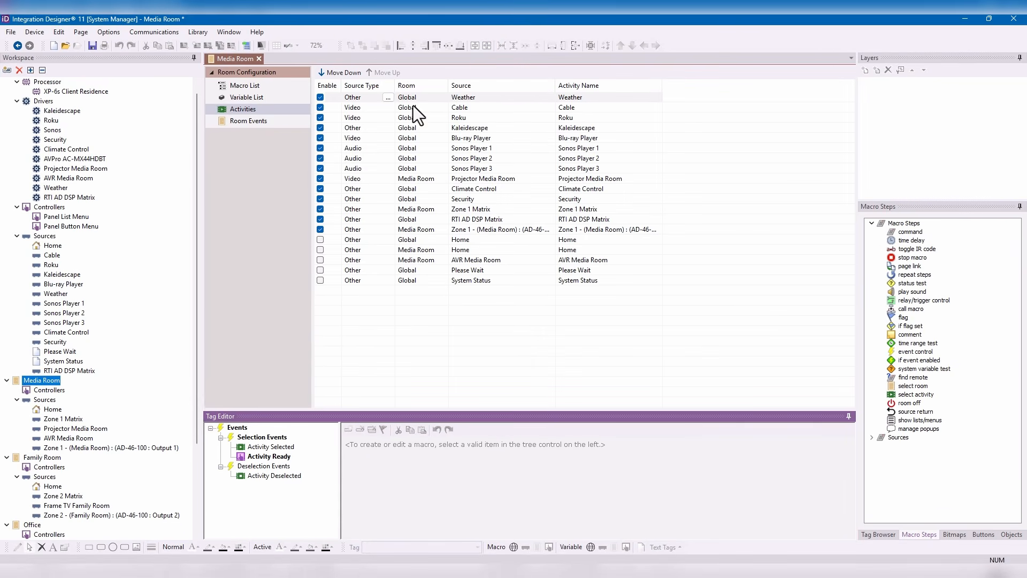
left_click_drag(342, 85, 566, 82)
left_click(375, 99)
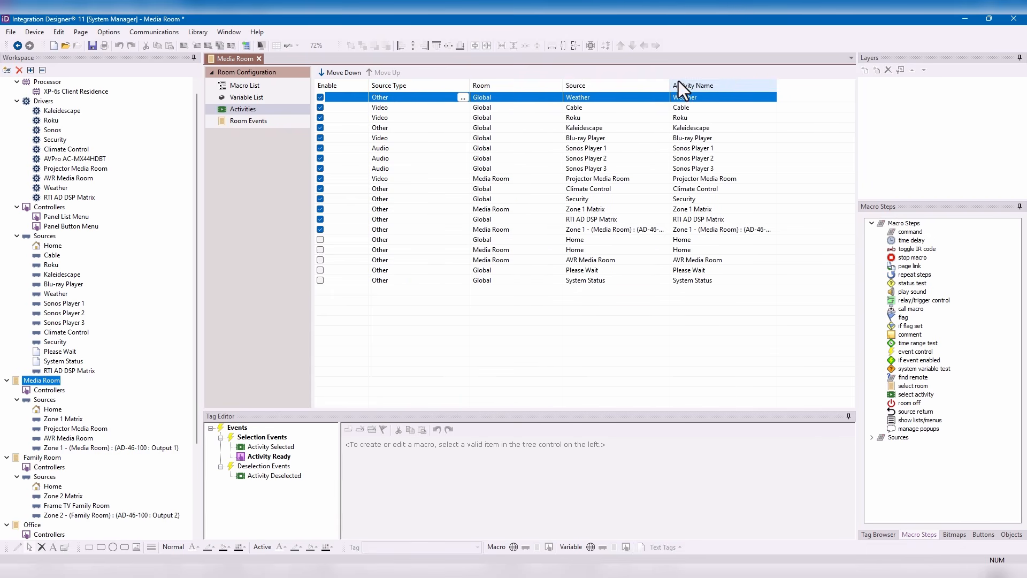
left_click_drag(672, 82, 695, 84)
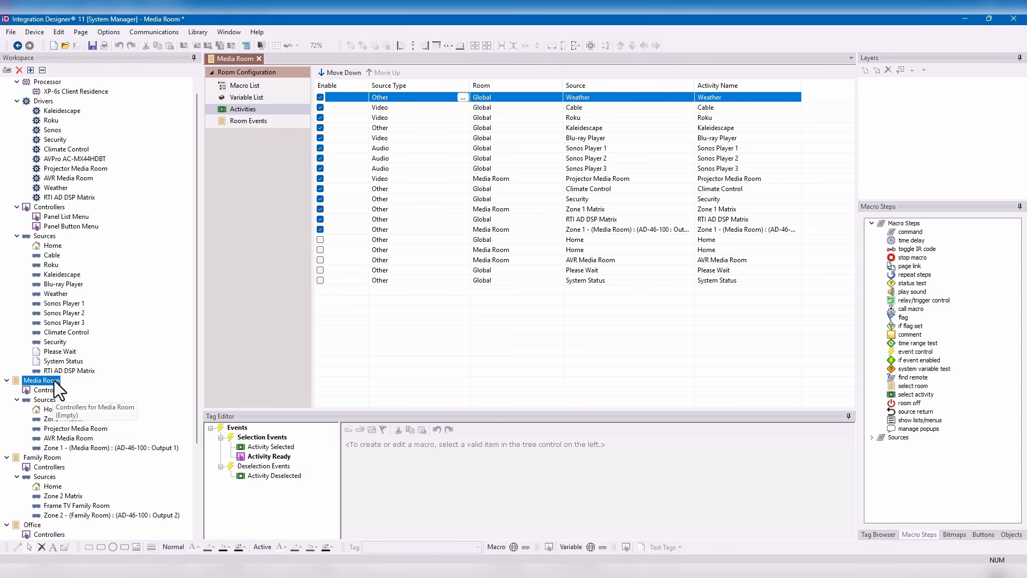
- View the global Weather source's page and return to the Media Room activities list
mouse_move(60, 346)
double_click(66, 295)
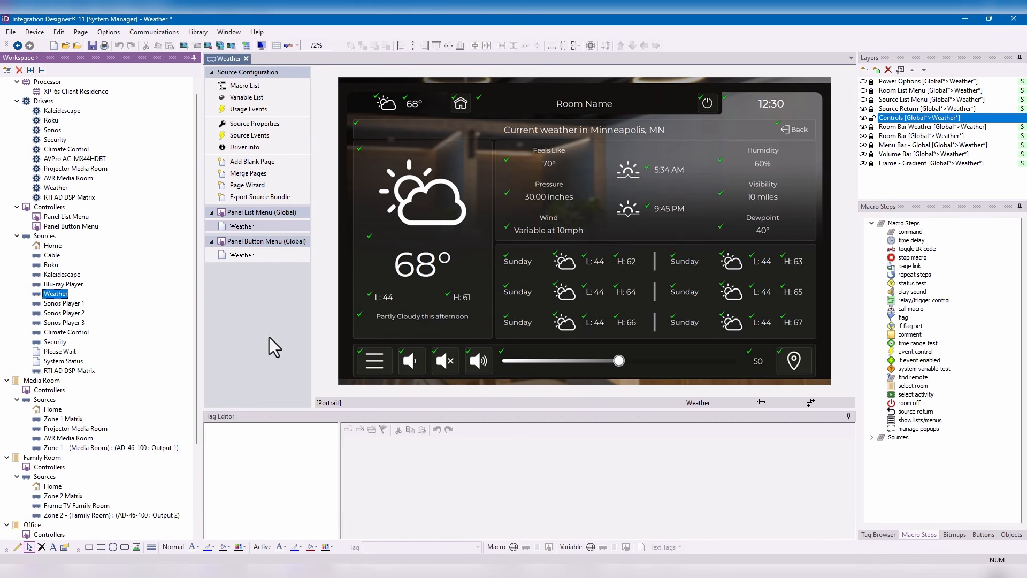
left_click(41, 379)
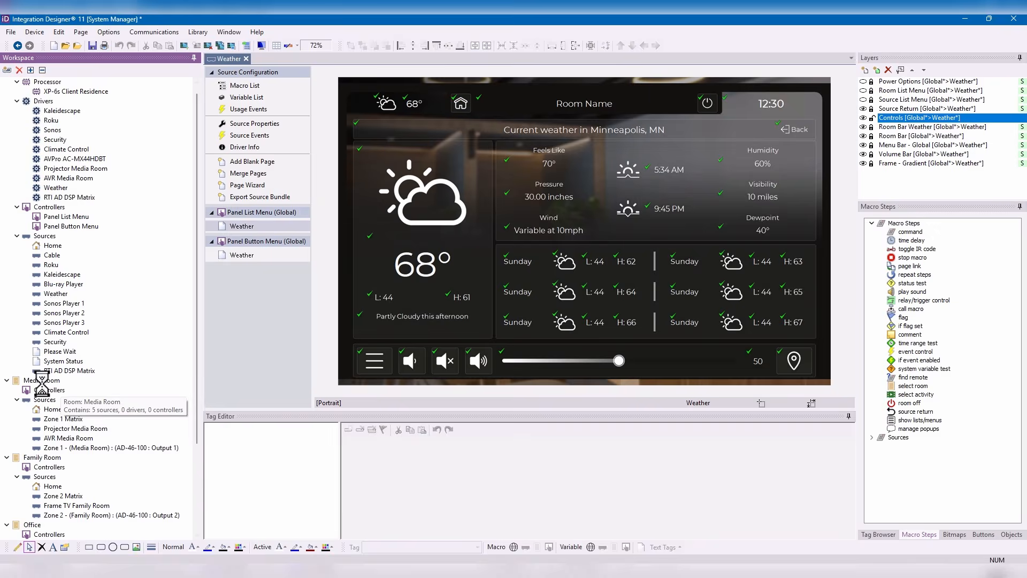
left_click(250, 110)
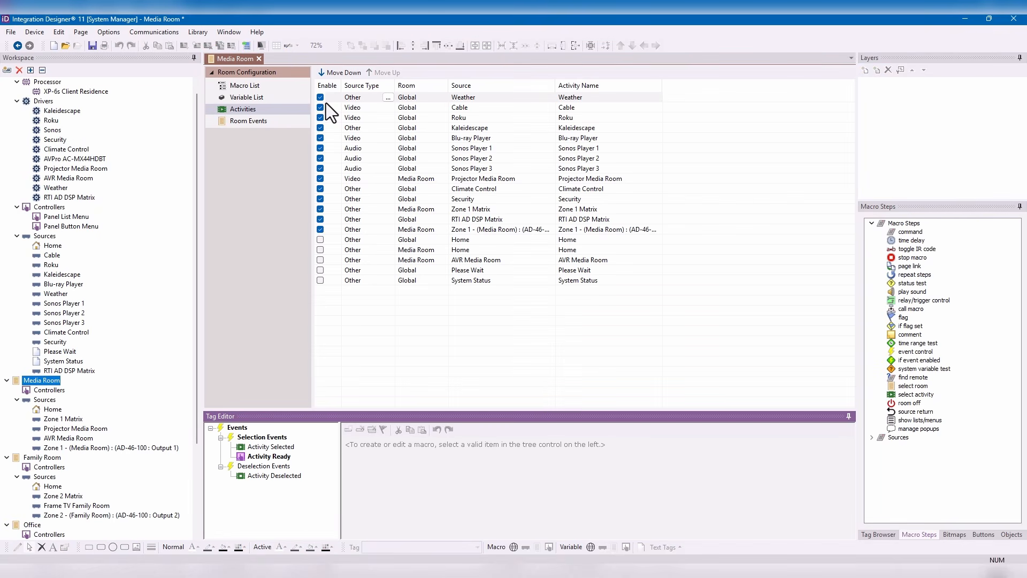
- Review the Media Room's video and audio activities from Cable through Sonos Player 3 and Projector Media Room
left_click(473, 110)
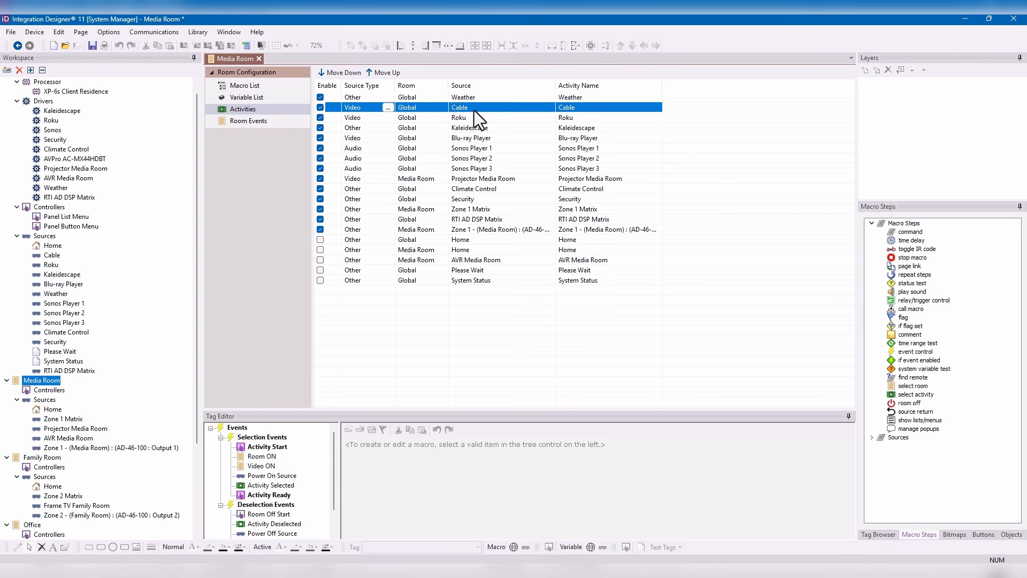
left_click(580, 115)
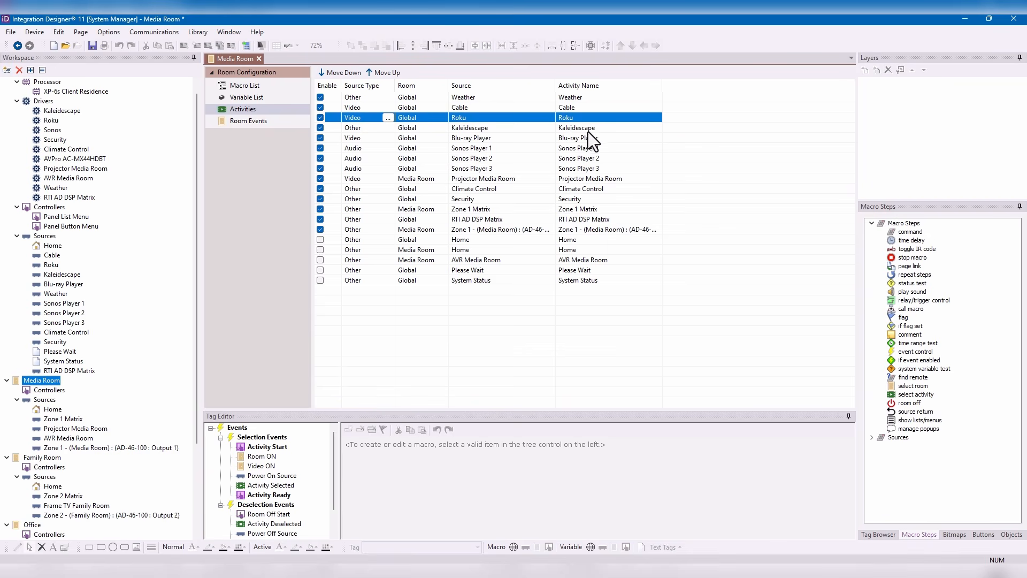
left_click(588, 130)
left_click(596, 141)
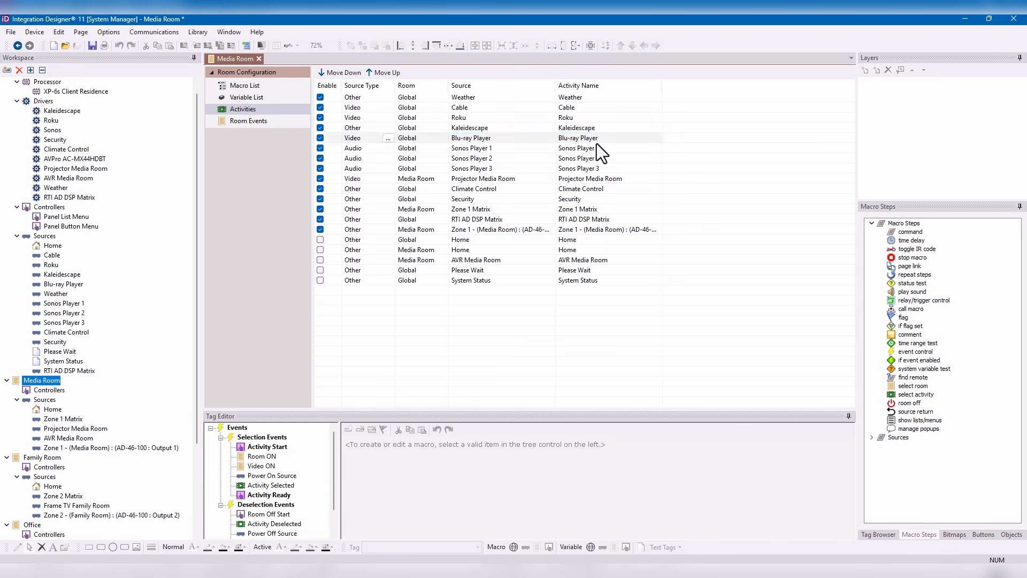
left_click(594, 149)
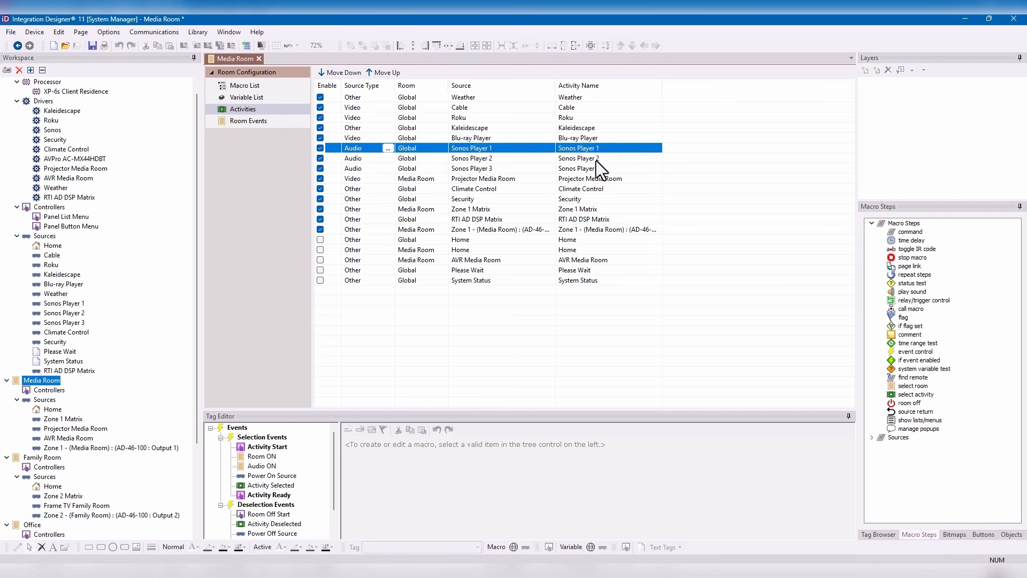
left_click(595, 160)
left_click(597, 177)
left_click(599, 170)
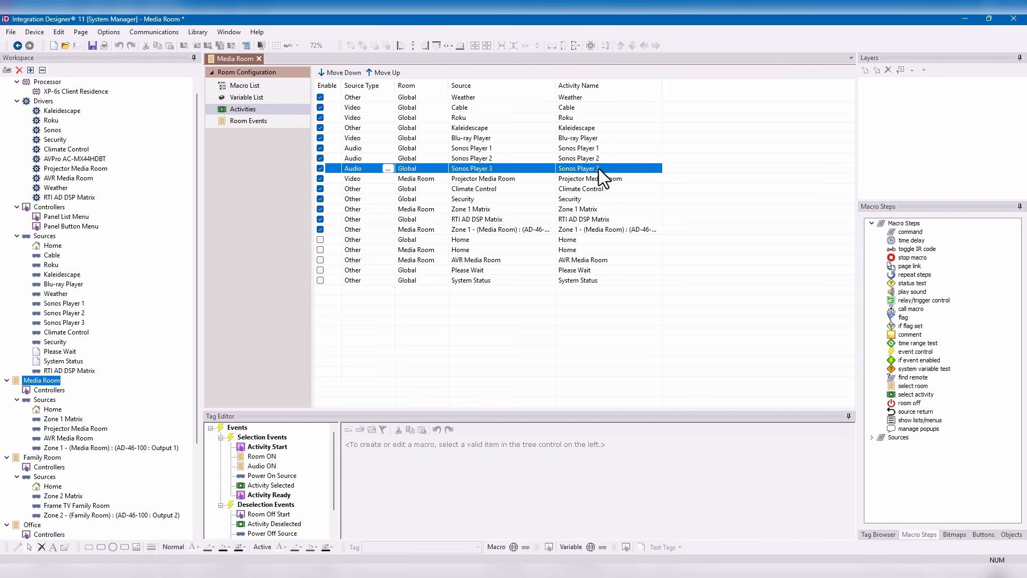
left_click(519, 179)
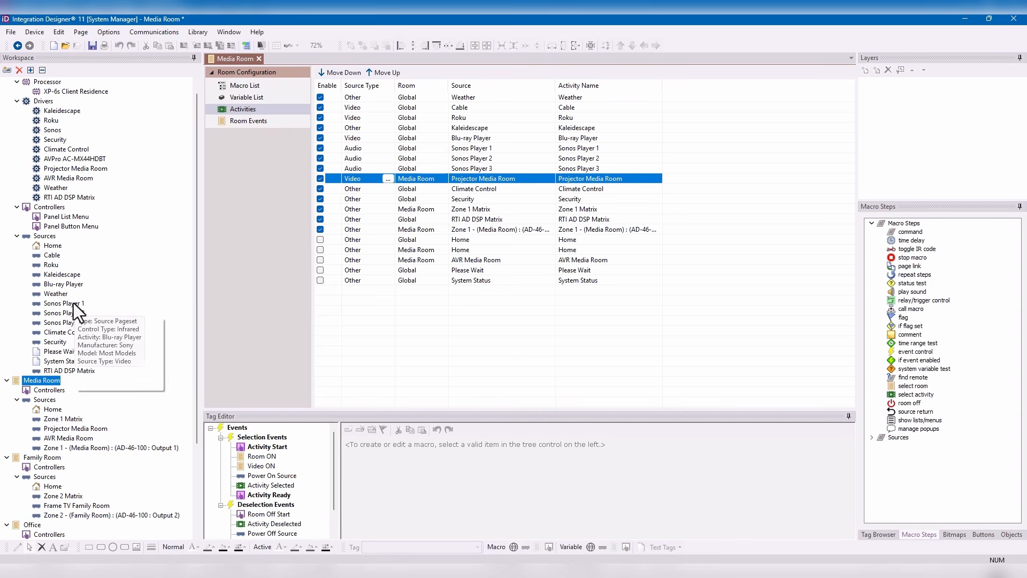
- Check the Projector Media Room source for pages and return to the Media Room activities list
left_click(64, 426)
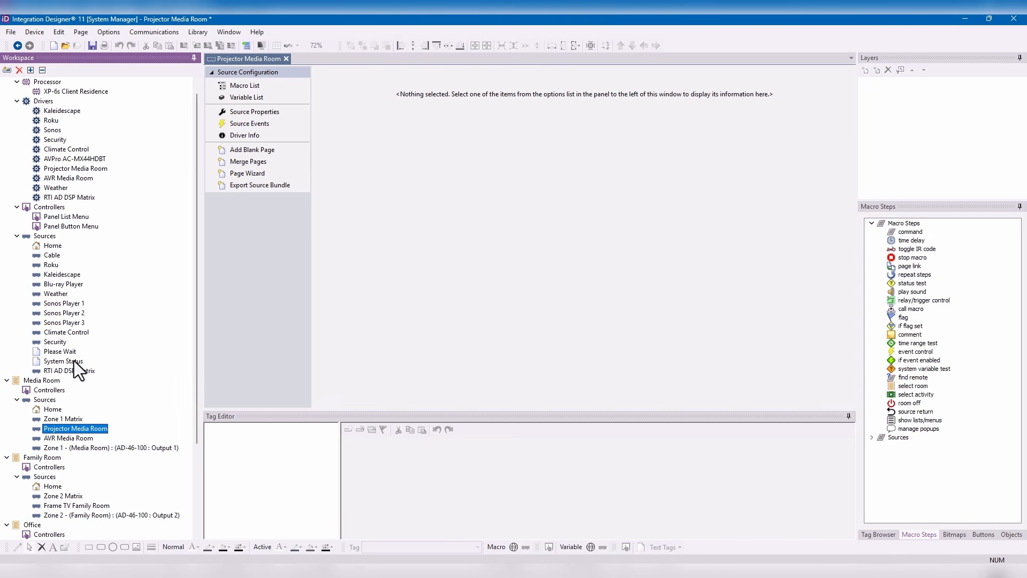
left_click(53, 378)
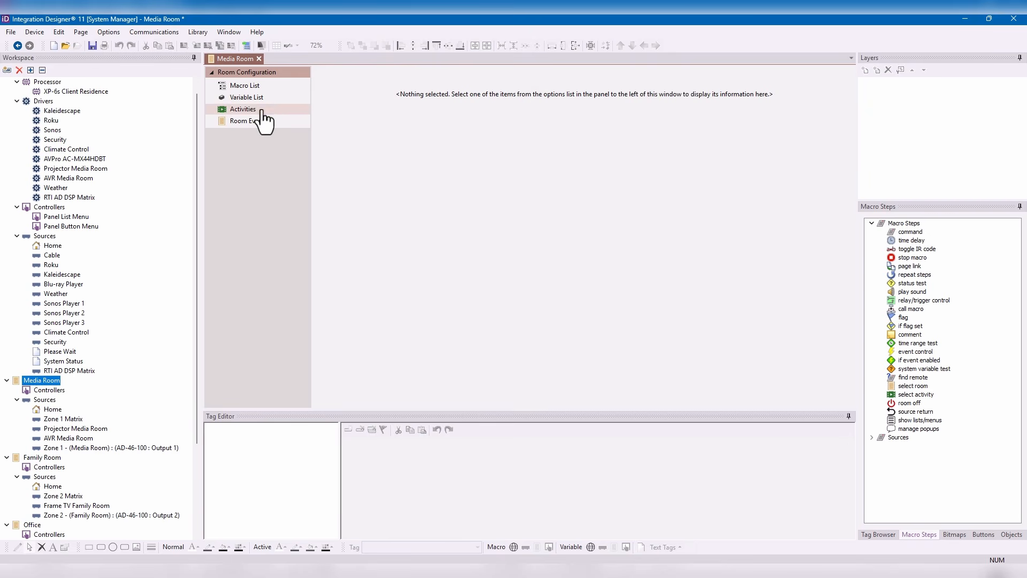
left_click(262, 111)
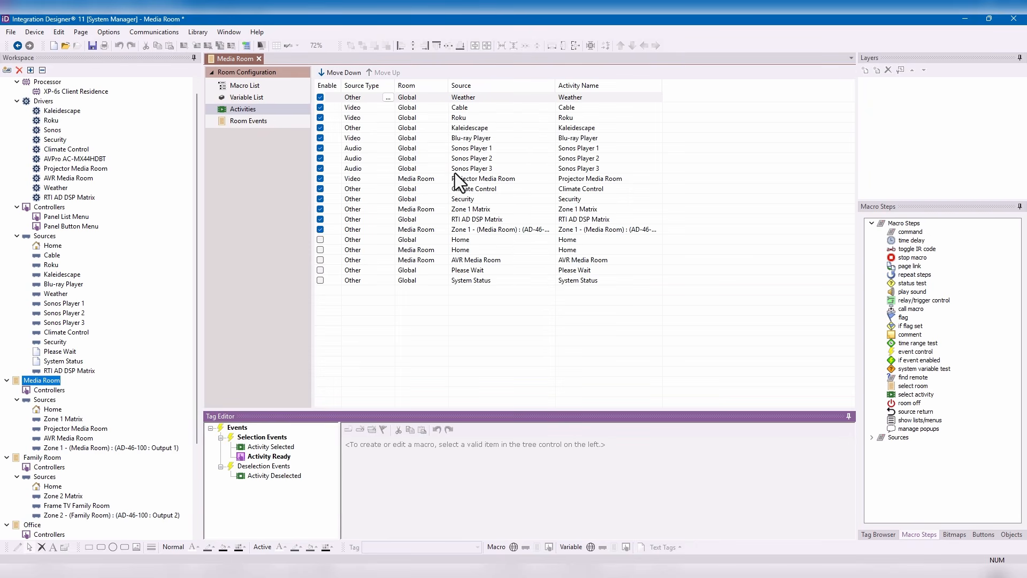
- Disable the Projector Media Room activity in the Media Room
left_click(404, 168)
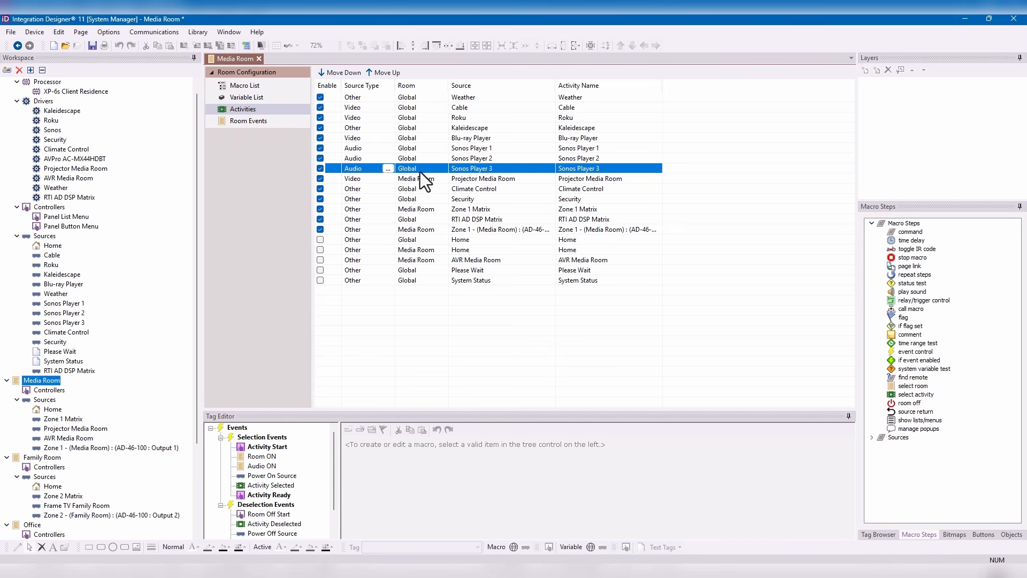
left_click(425, 178)
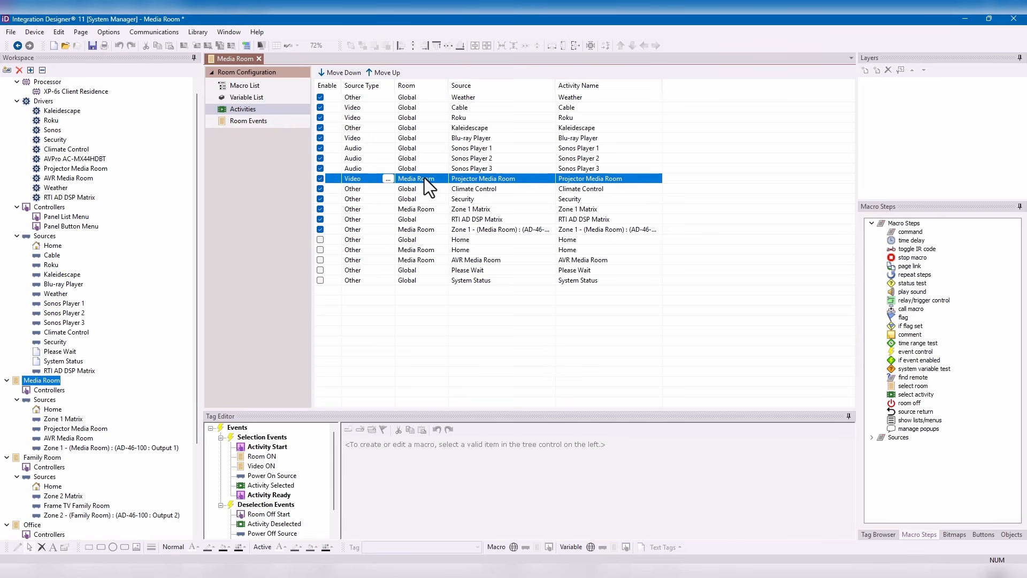
left_click(319, 179)
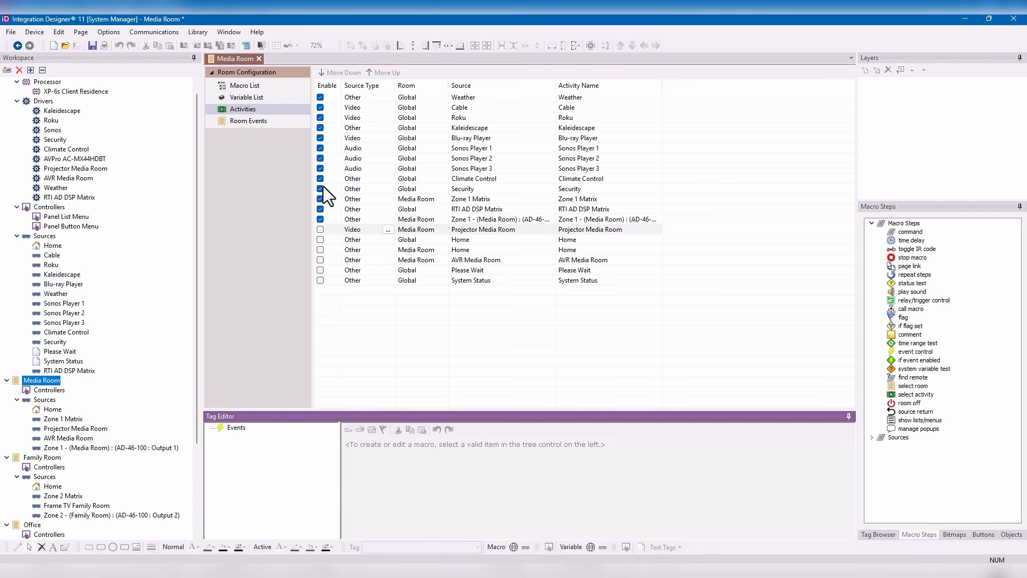
- Examine the Climate Control activity and its source page, and return to the Media Room activities list
left_click(481, 189)
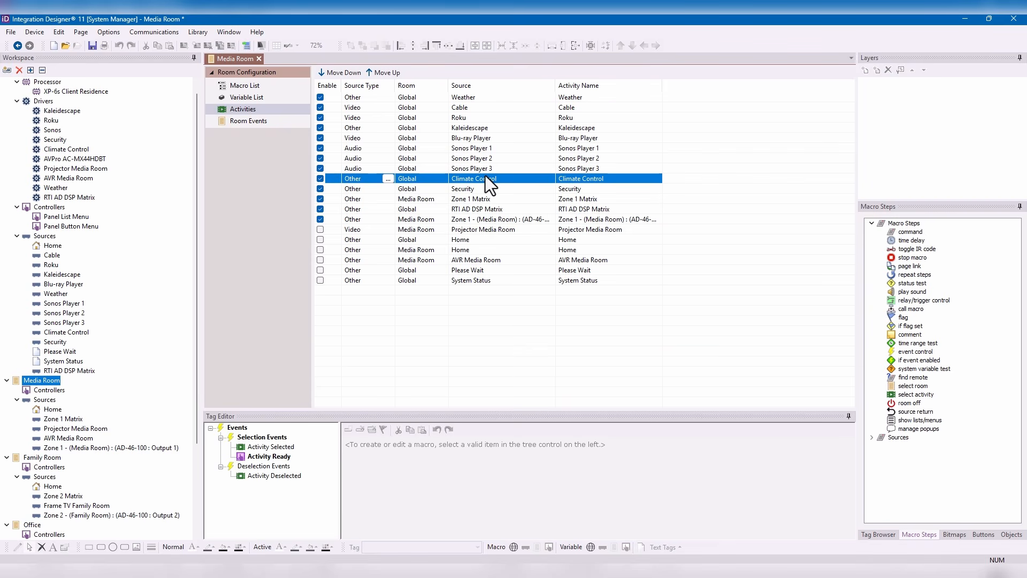
left_click(491, 182)
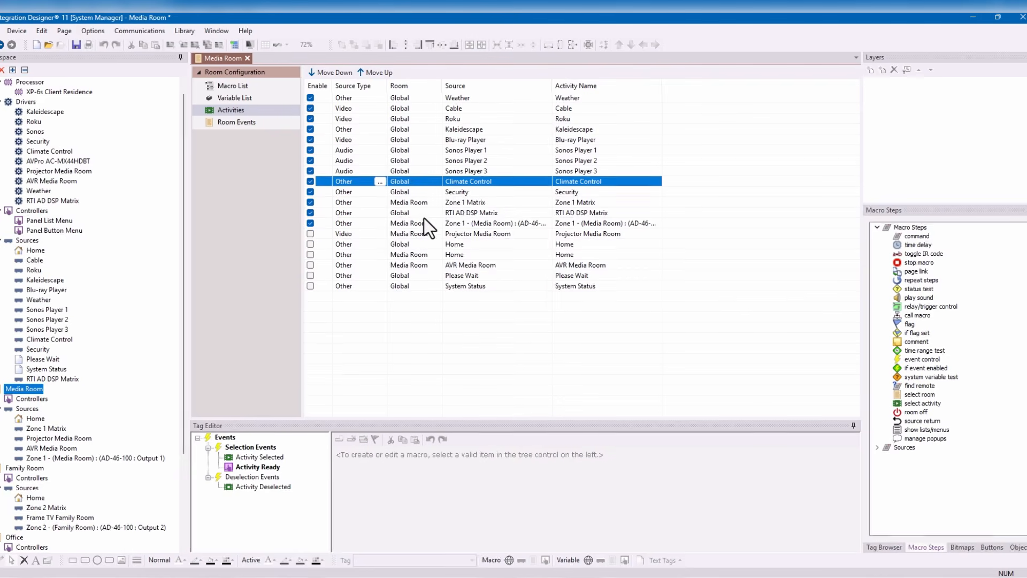
left_click(63, 341)
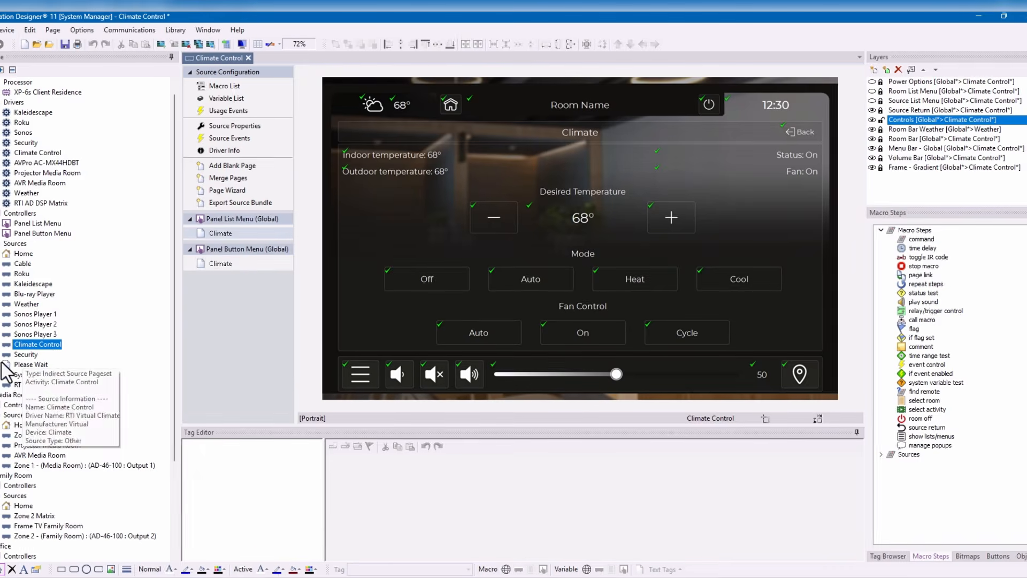
left_click(16, 395)
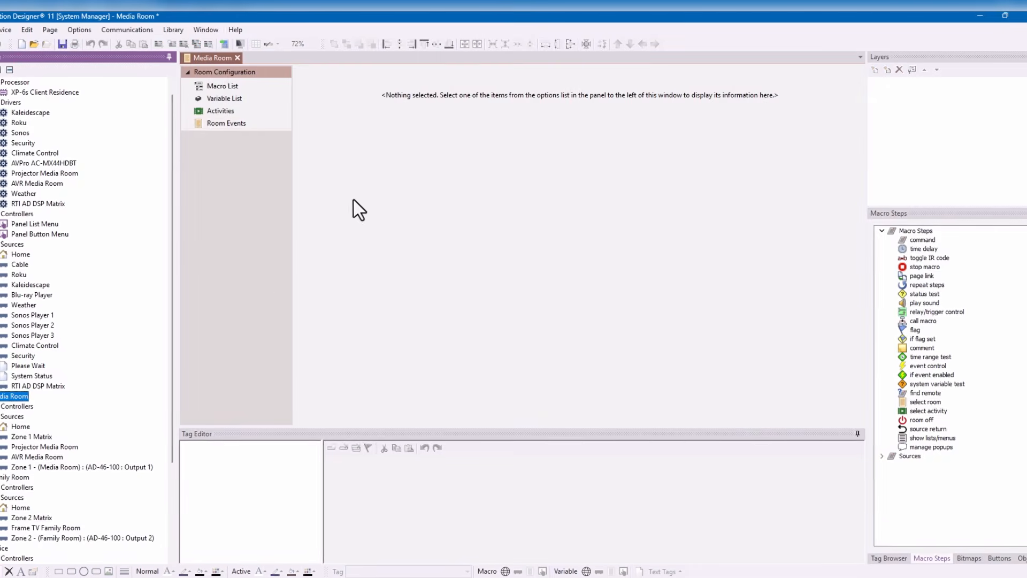
left_click(249, 112)
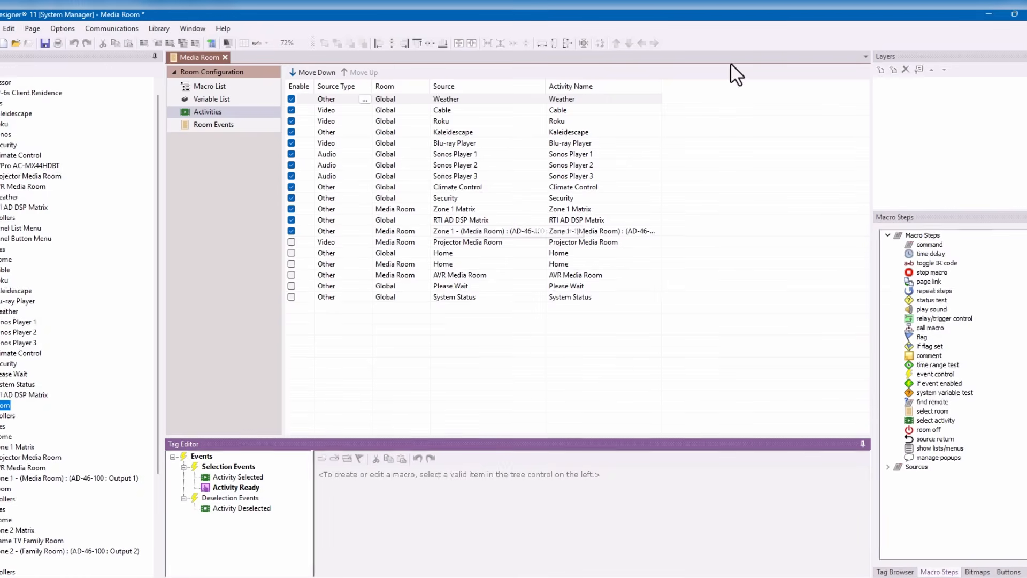
- Disable the Zone 1 Matrix and RTI AD DSP Matrix activities in the Media Room
left_click(550, 199)
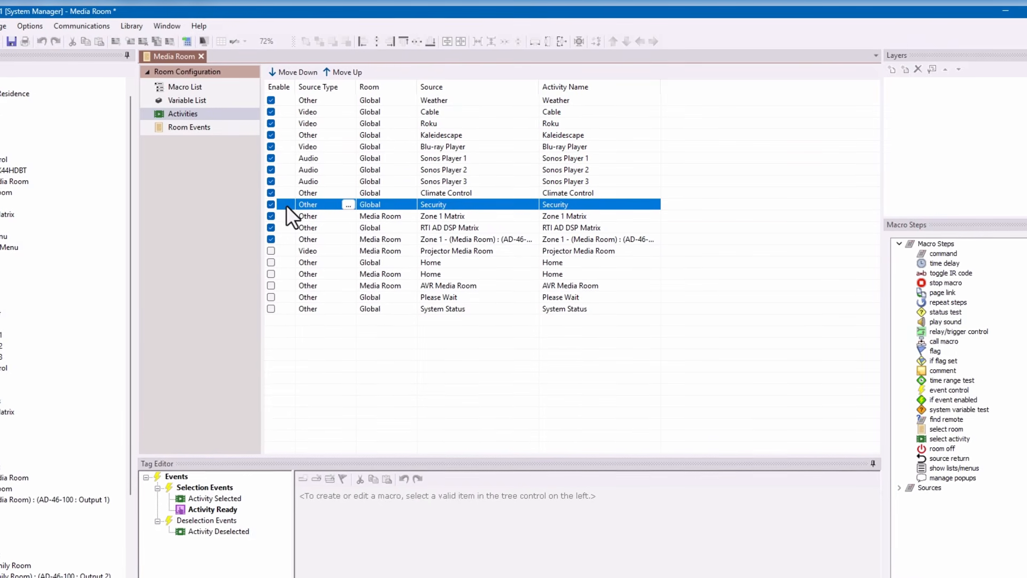
left_click(462, 214)
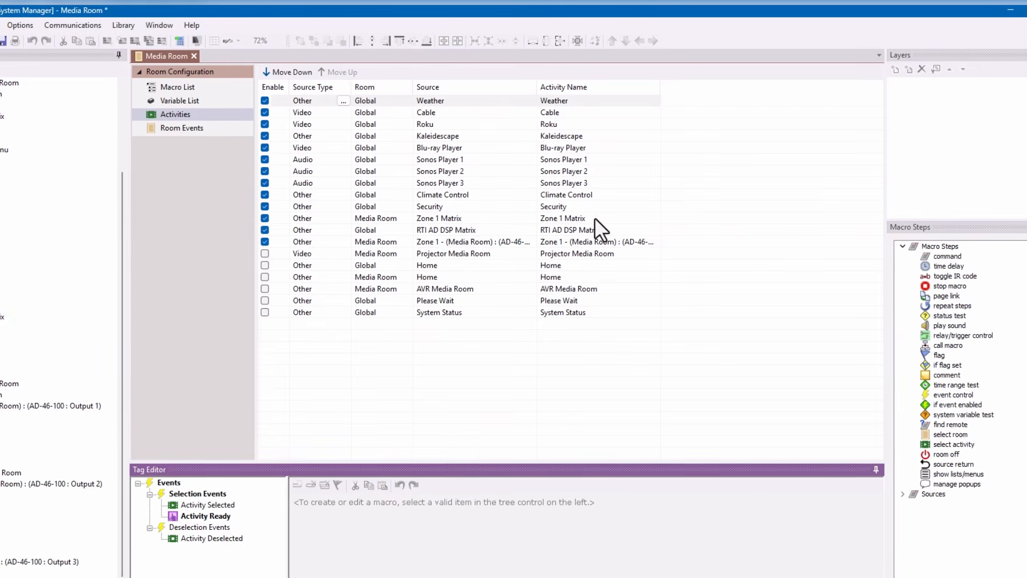
left_click(265, 218)
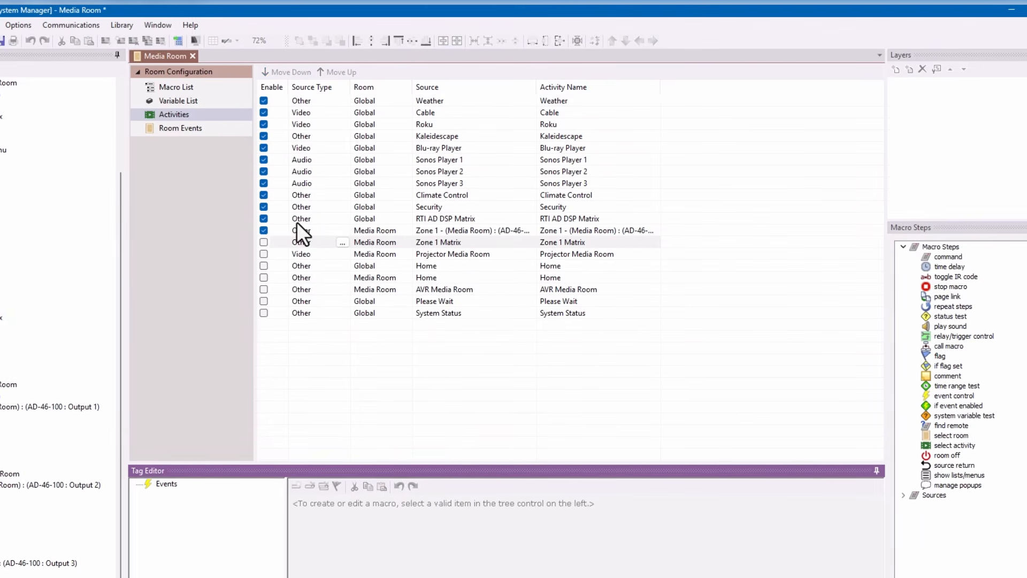
left_click(444, 220)
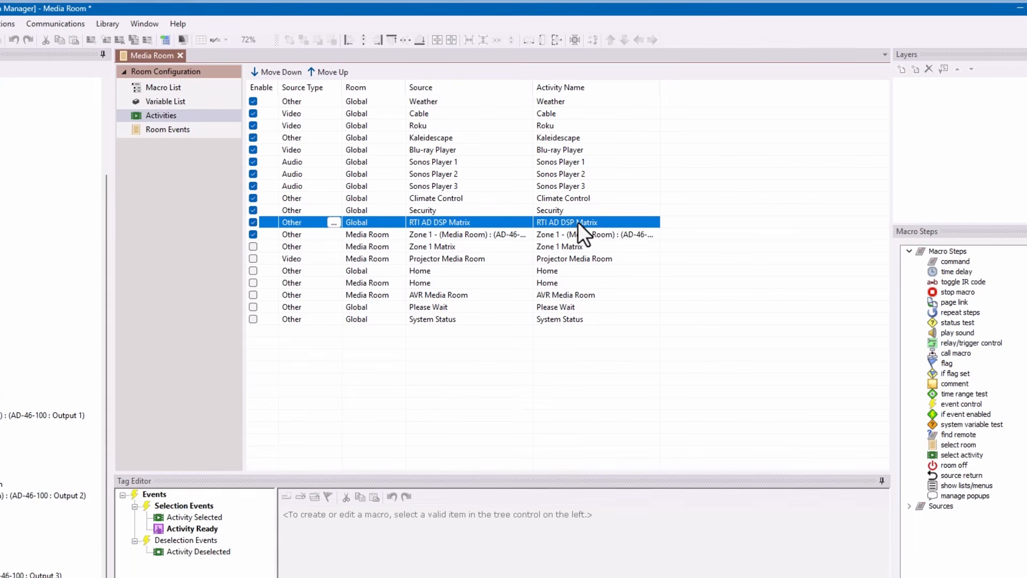
left_click(252, 223)
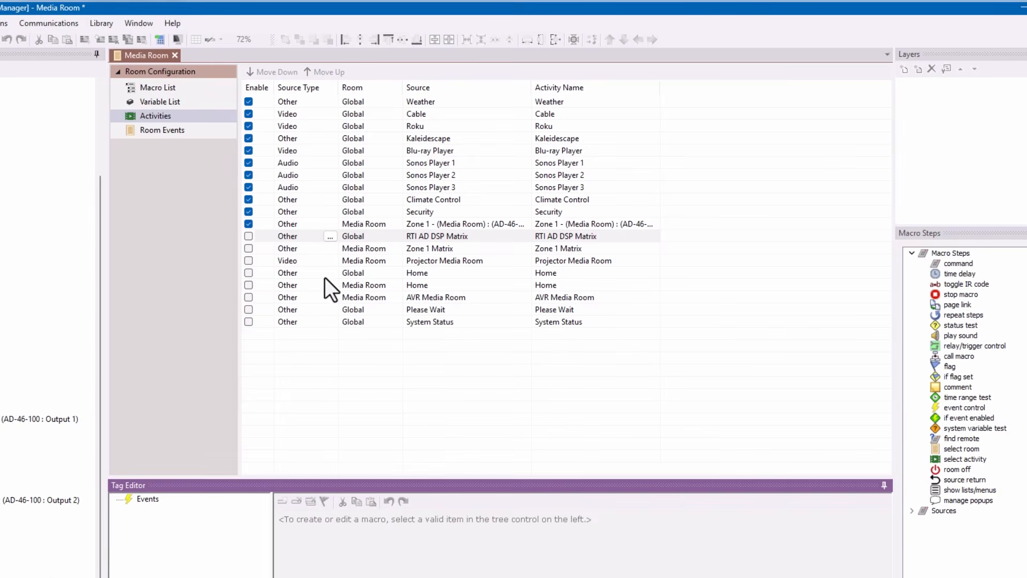
- Compare the global and Media Room Home entries in the activities list and inspect the pages of both Home sources
left_click(365, 275)
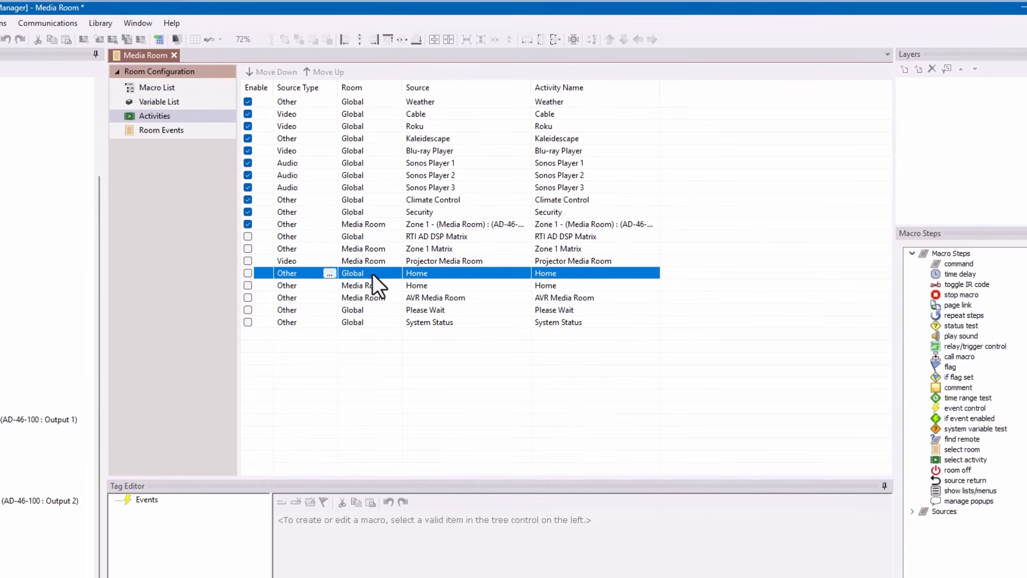
left_click(429, 284)
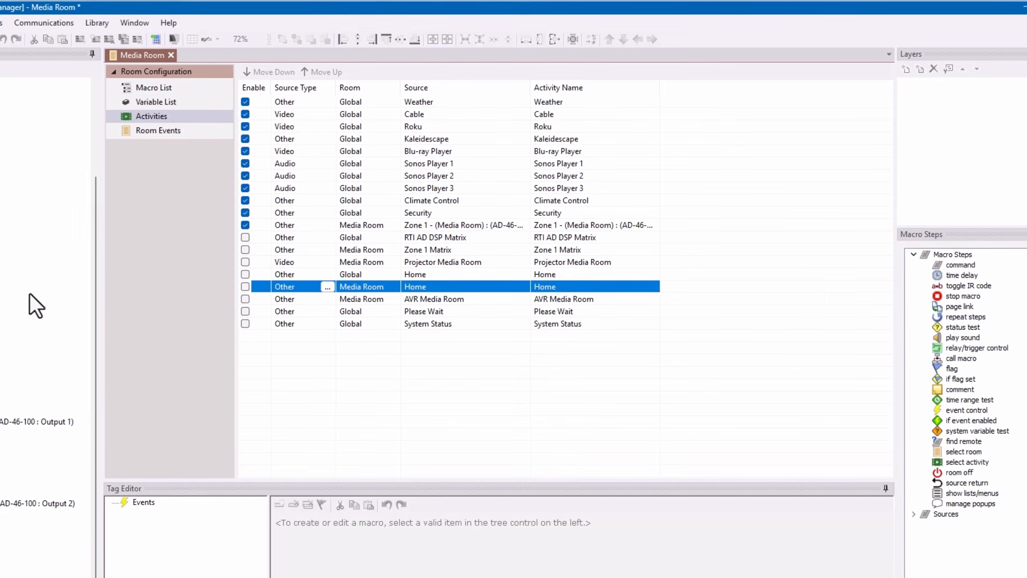
scroll(0, 253, "up", 3)
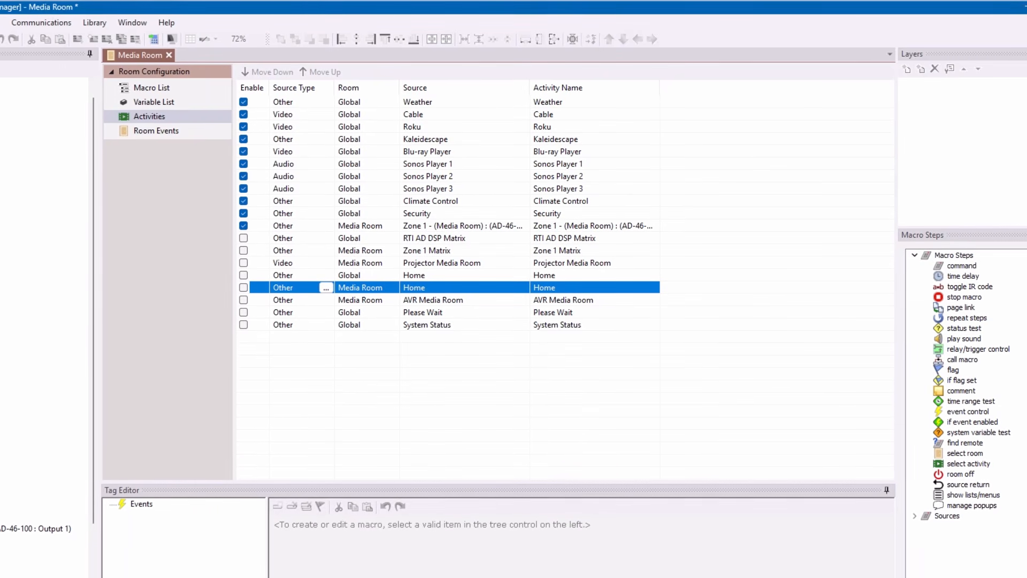
left_click(1, 254)
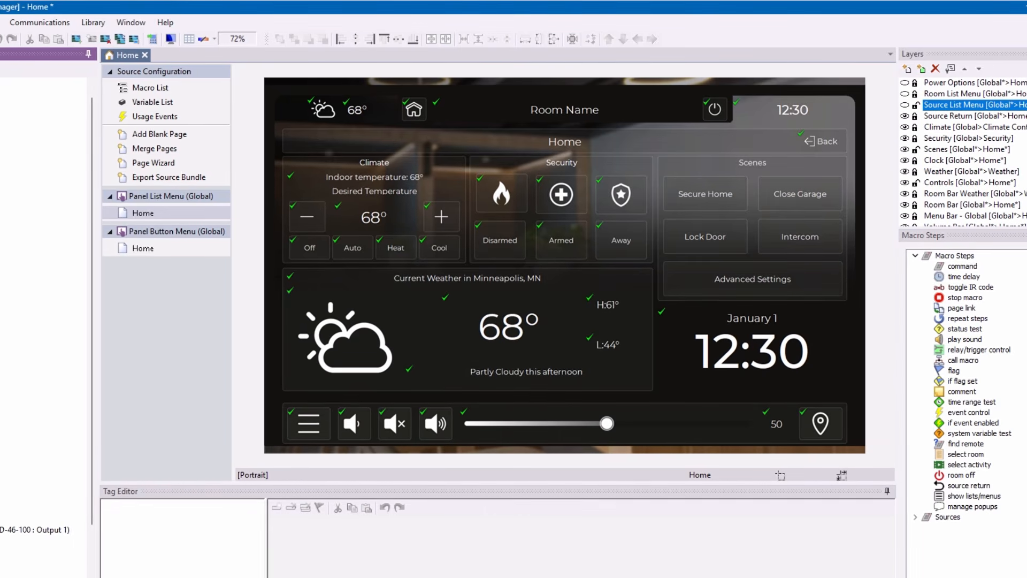
left_click(1, 289)
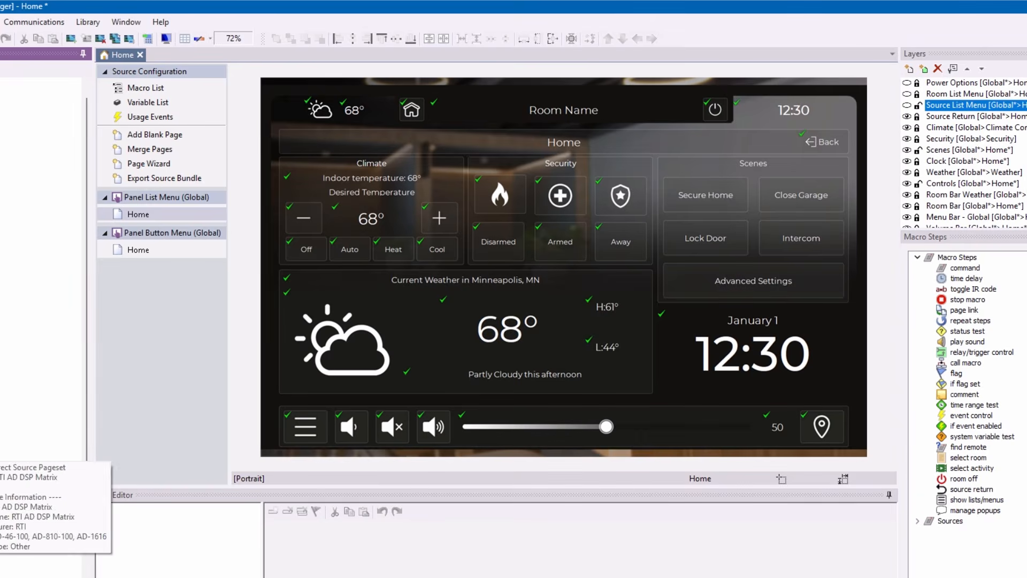
left_click(2, 505)
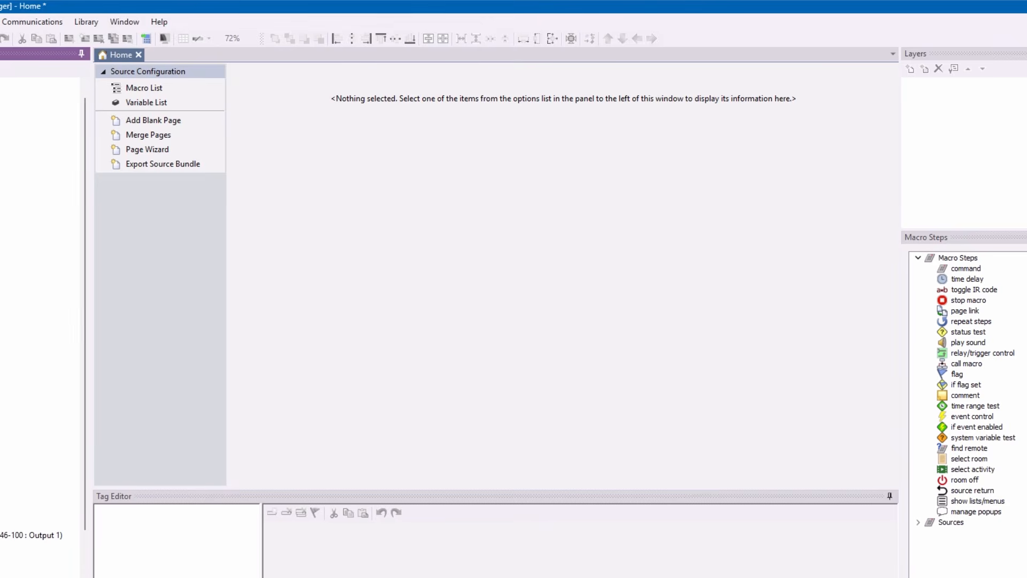
scroll(32, 482, "down", 1)
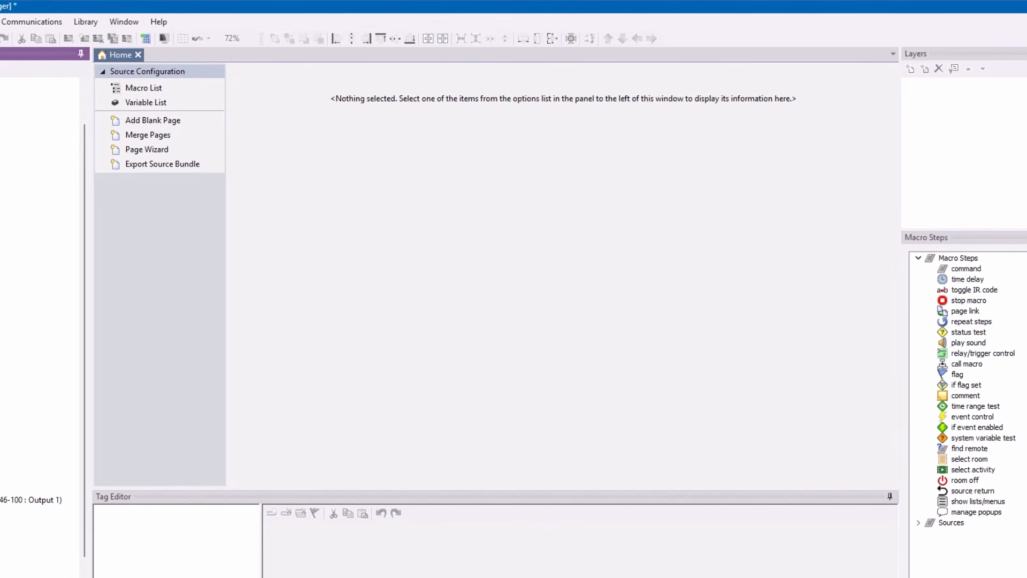
- Return to the Media Room activities list and enable the global Home activity
scroll(40, 455, "down", 2)
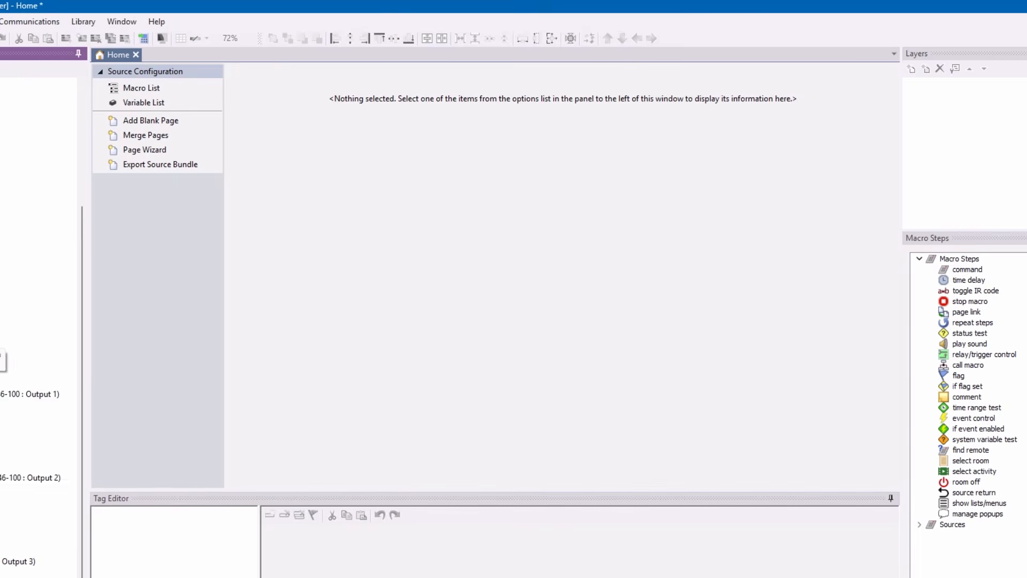
left_click(140, 117)
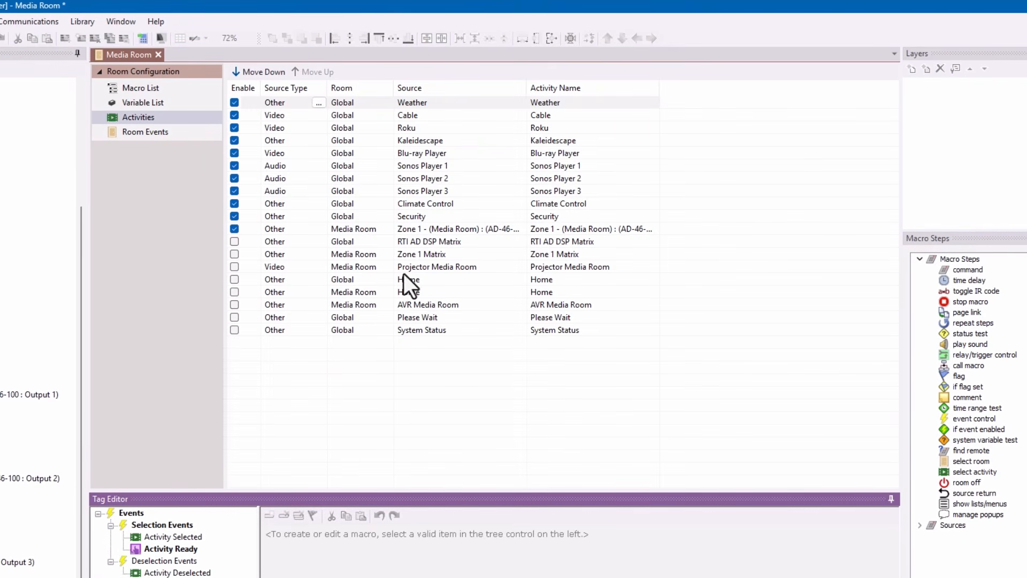
left_click(415, 281)
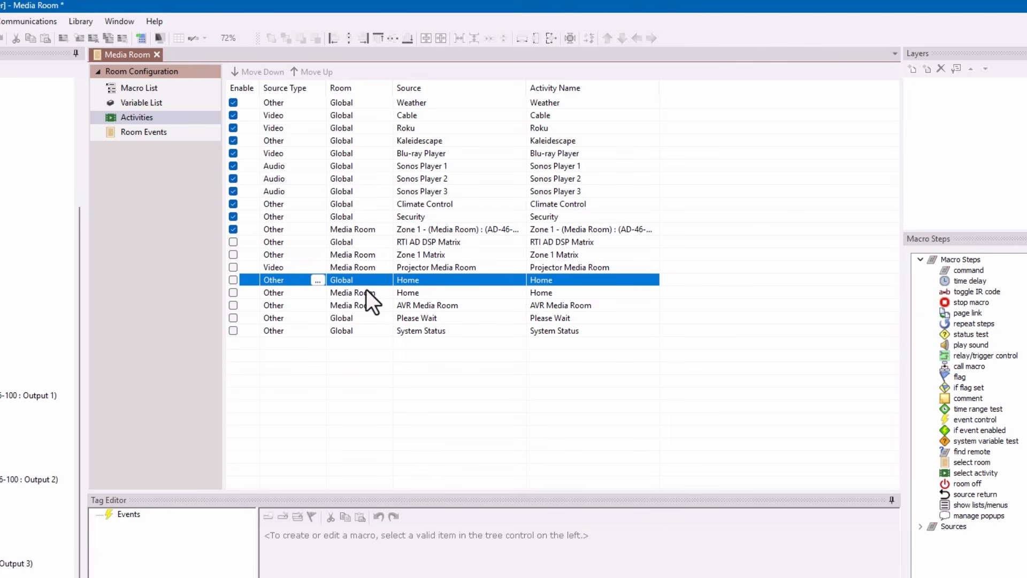
left_click(337, 292)
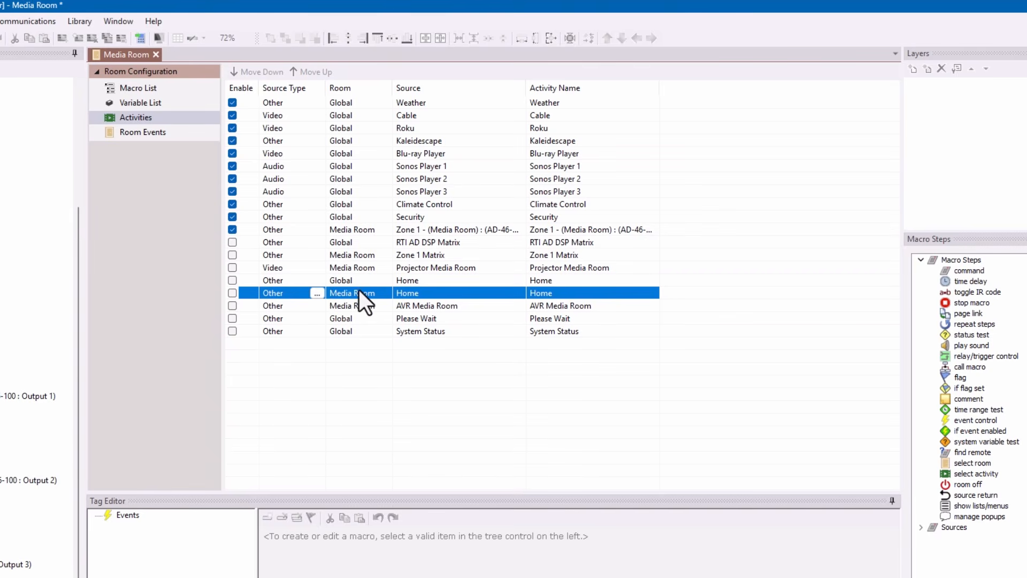
left_click(232, 281)
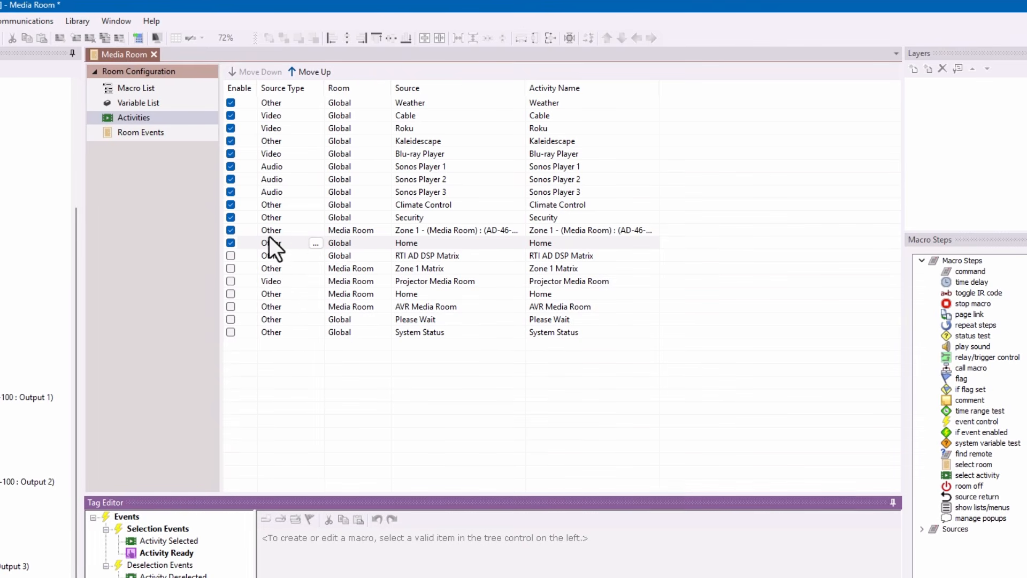
- Widen the Source column and disable the Zone 1 - (Media Room) : (AD-46-100 : Output 1) activity
left_click(448, 231)
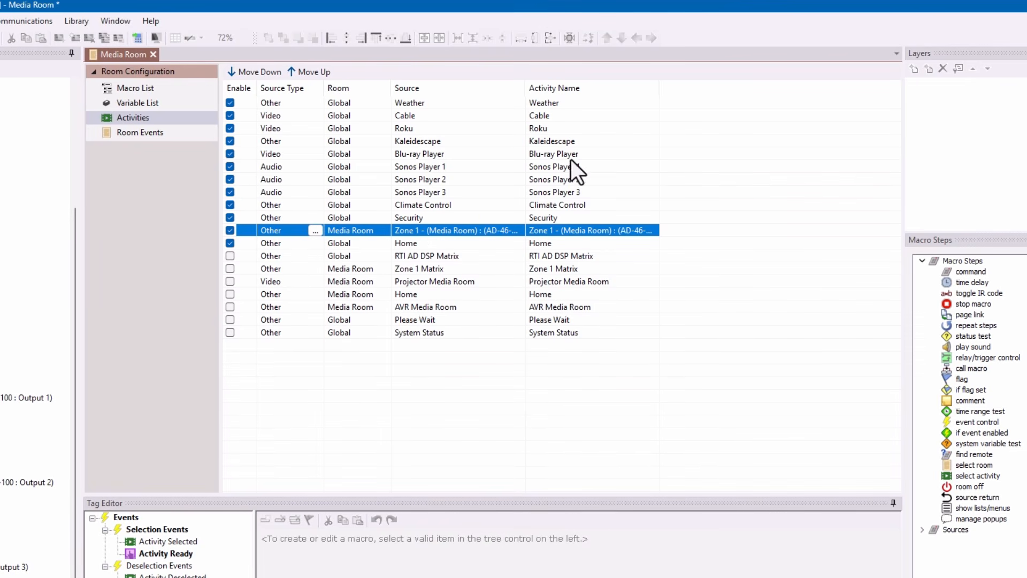
left_click_drag(523, 87, 624, 88)
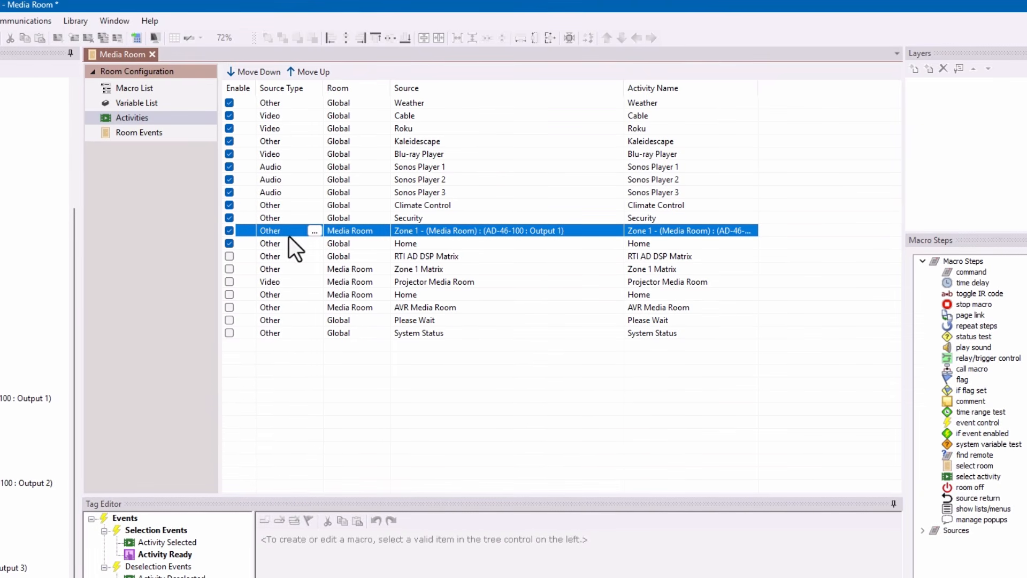
left_click(229, 234)
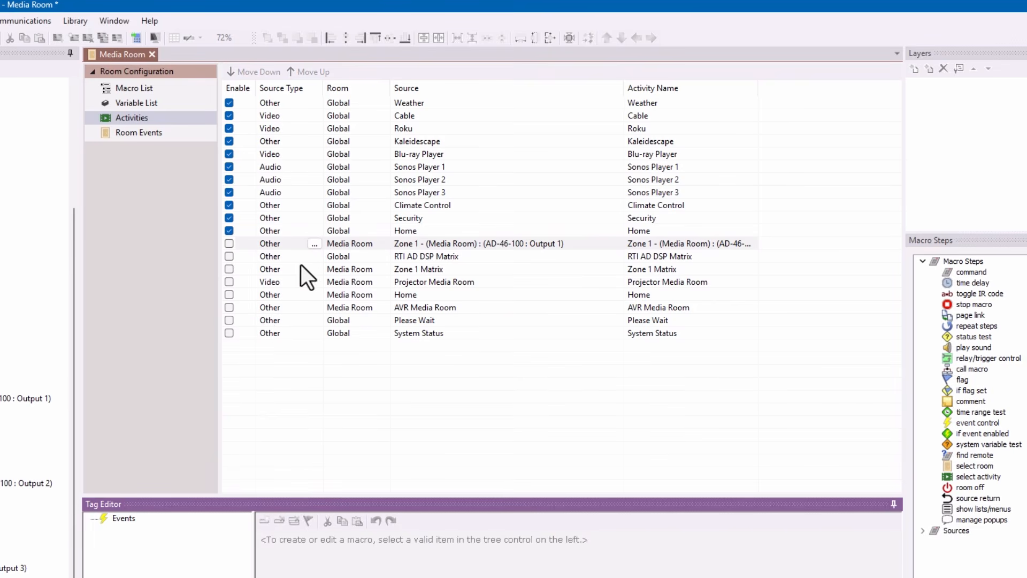
- Examine the AVR Media Room activity and its source, and return to the Media Room activities list
left_click(419, 306)
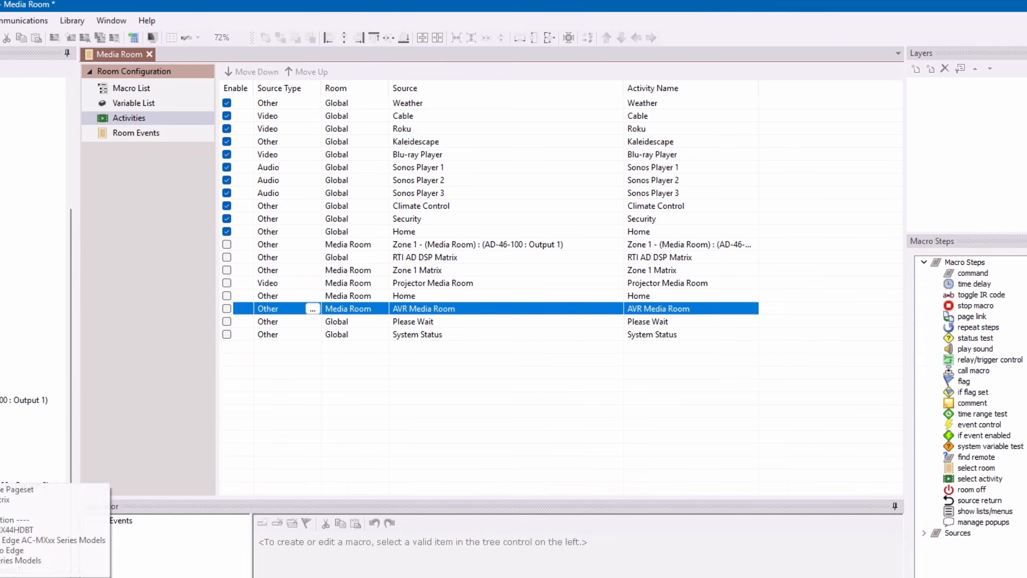
left_click(0, 404)
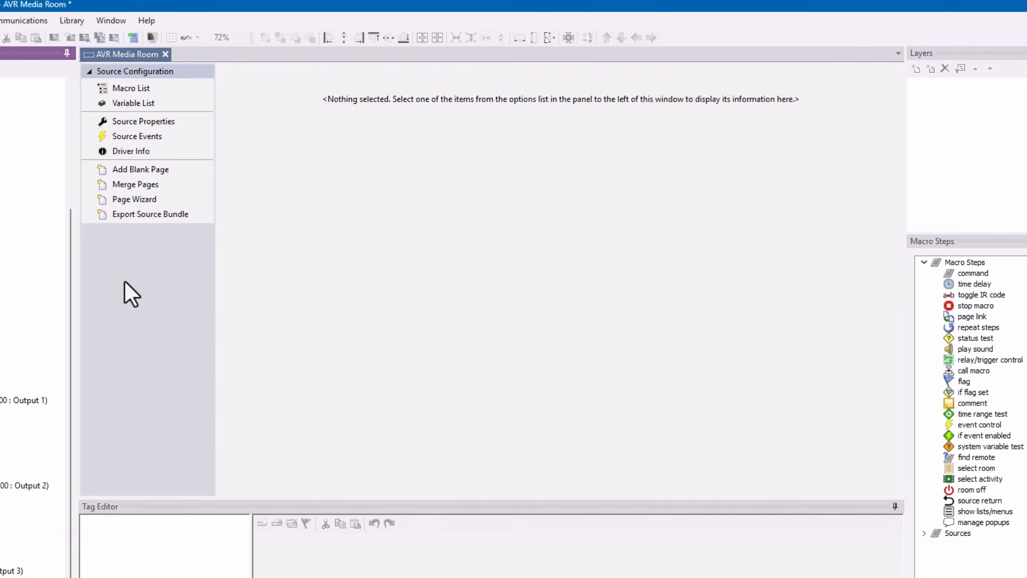
left_click(0, 317)
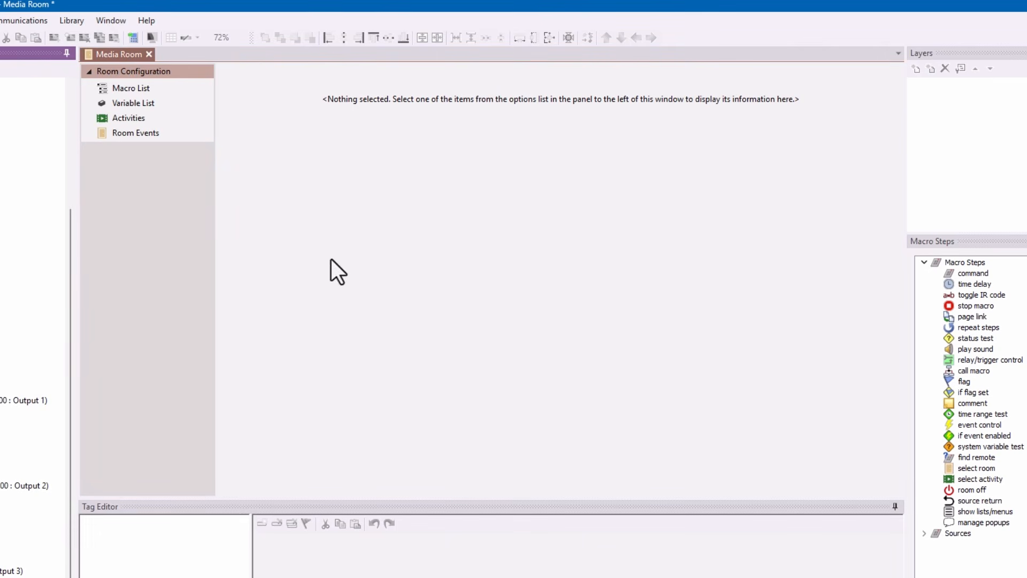
left_click(179, 119)
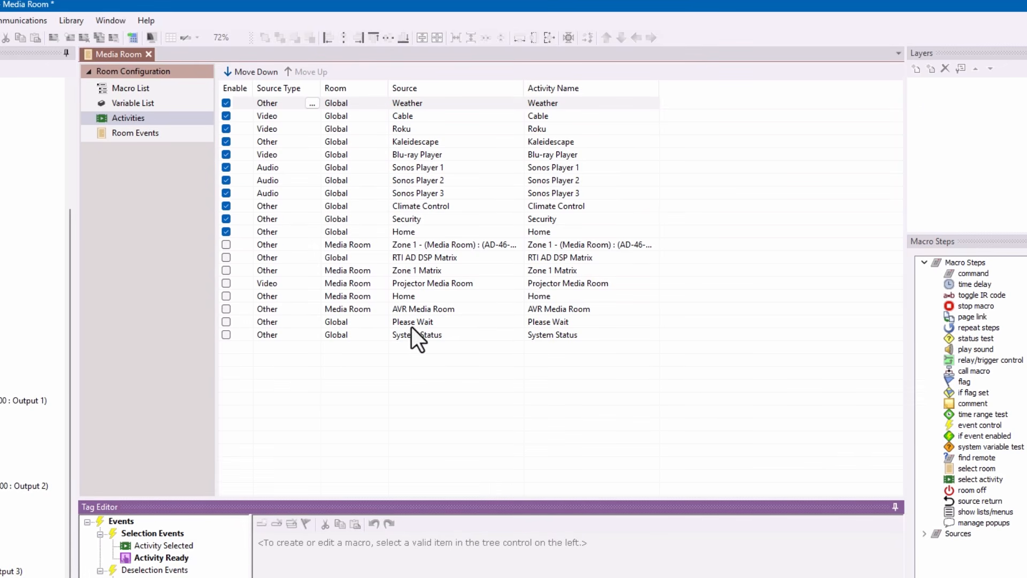
- Inspect the System Status source's page and enable the System Status activity in the Media Room
left_click(445, 323)
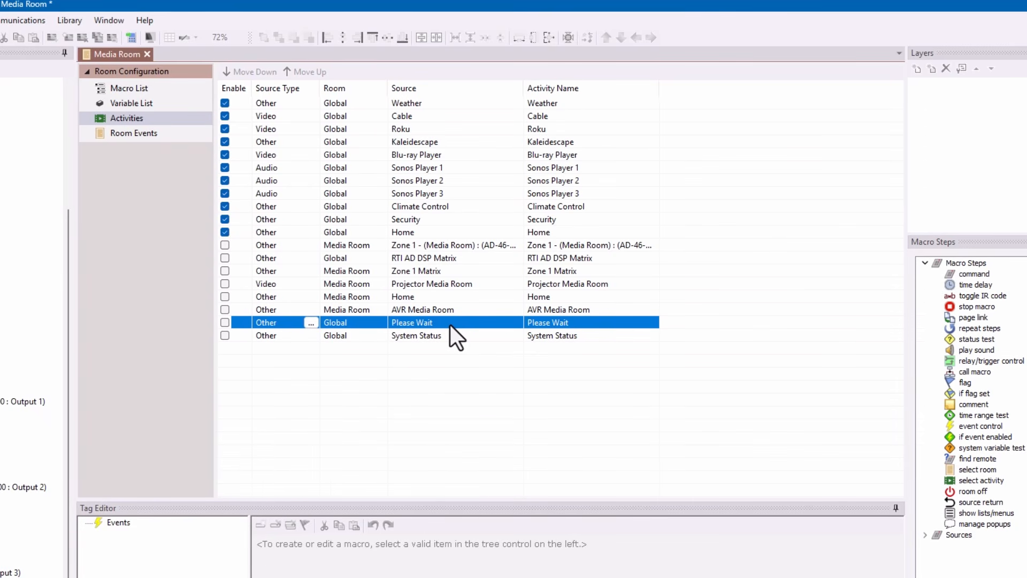
left_click(441, 336)
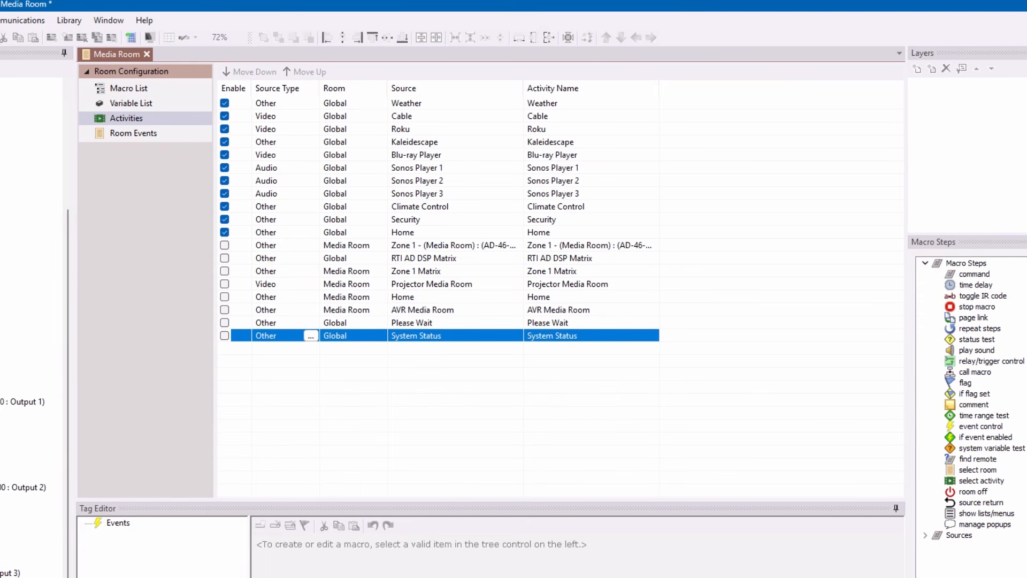
double_click(1, 357)
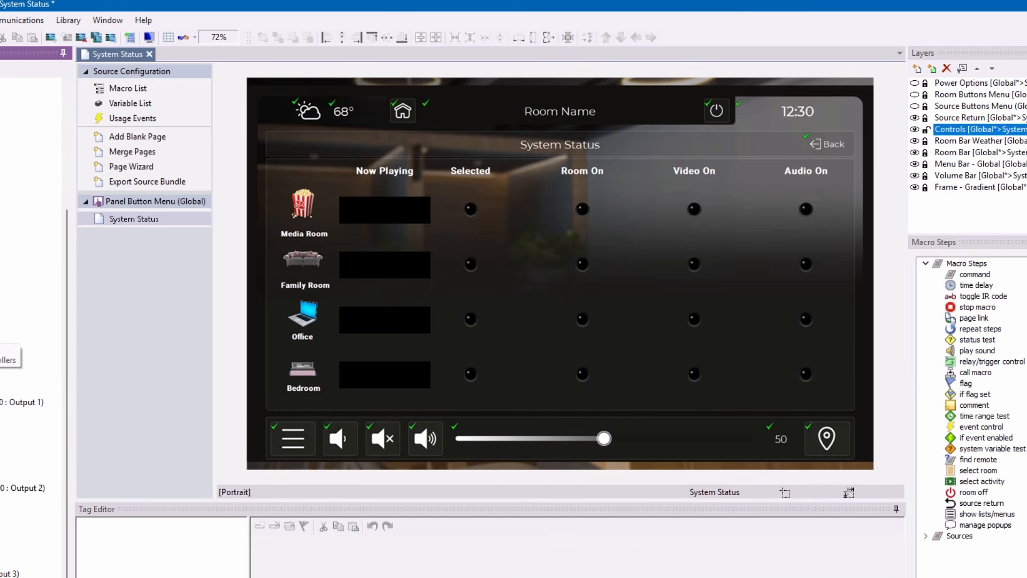
double_click(1, 345)
left_click(129, 122)
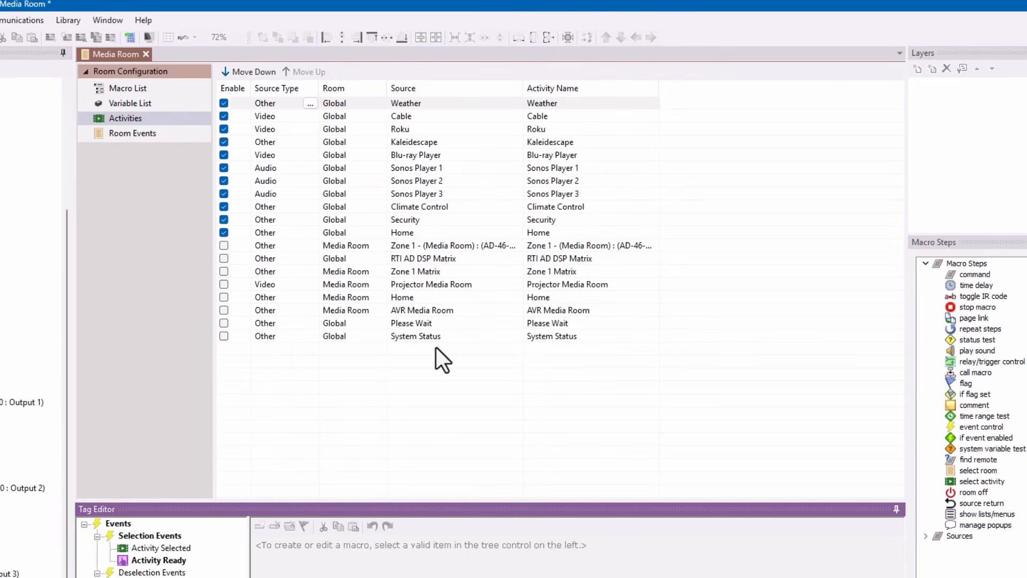
left_click(225, 338)
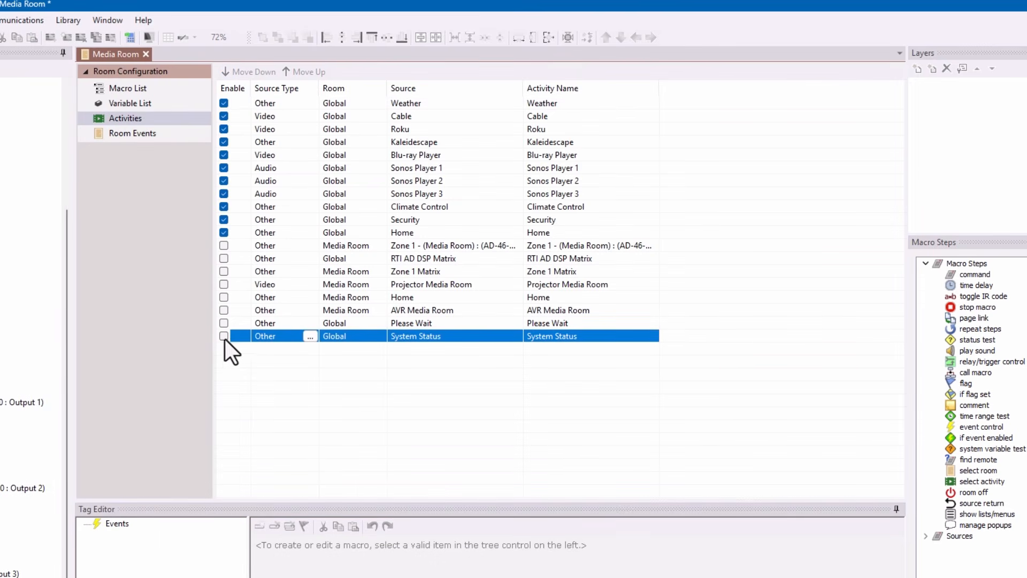
left_click(224, 336)
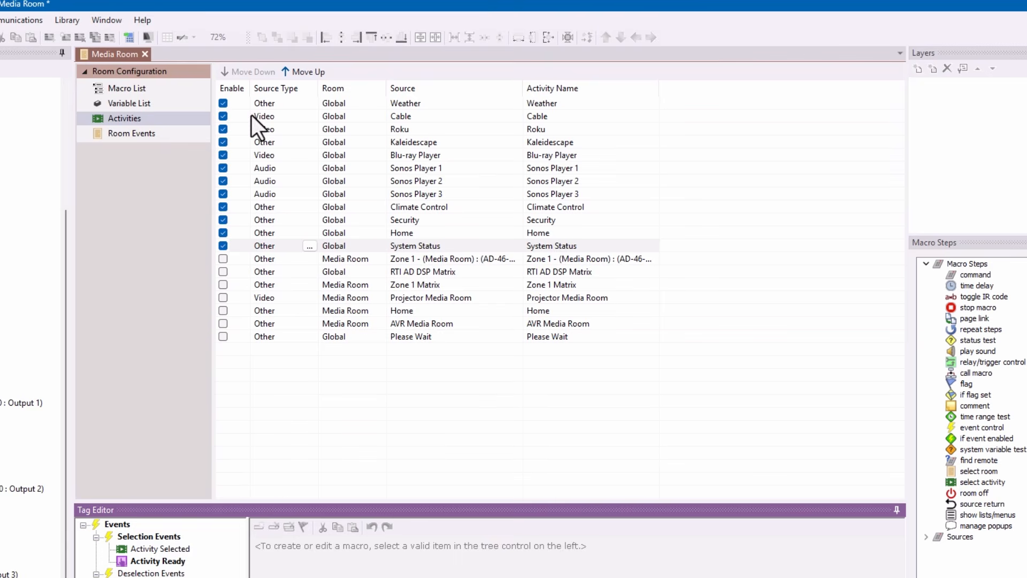
- Examine the source device type options for the Weather activity without changing its type
left_click(274, 107)
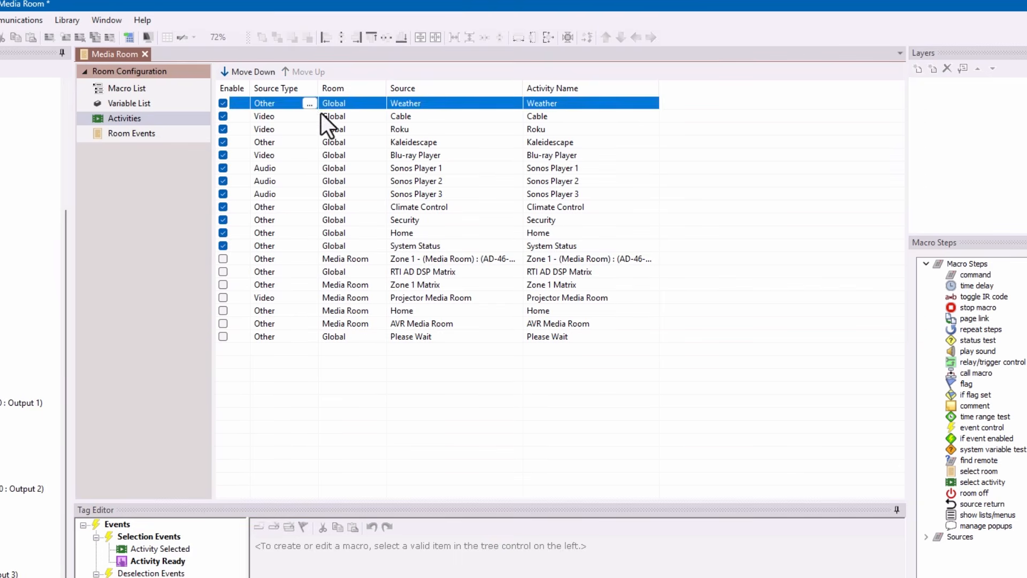
left_click(309, 103)
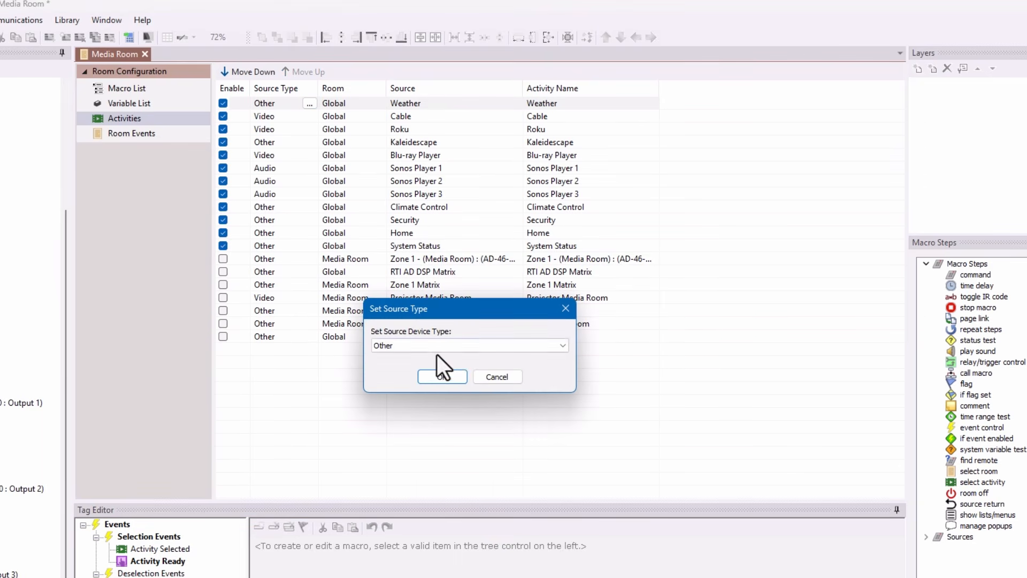
left_click(437, 349)
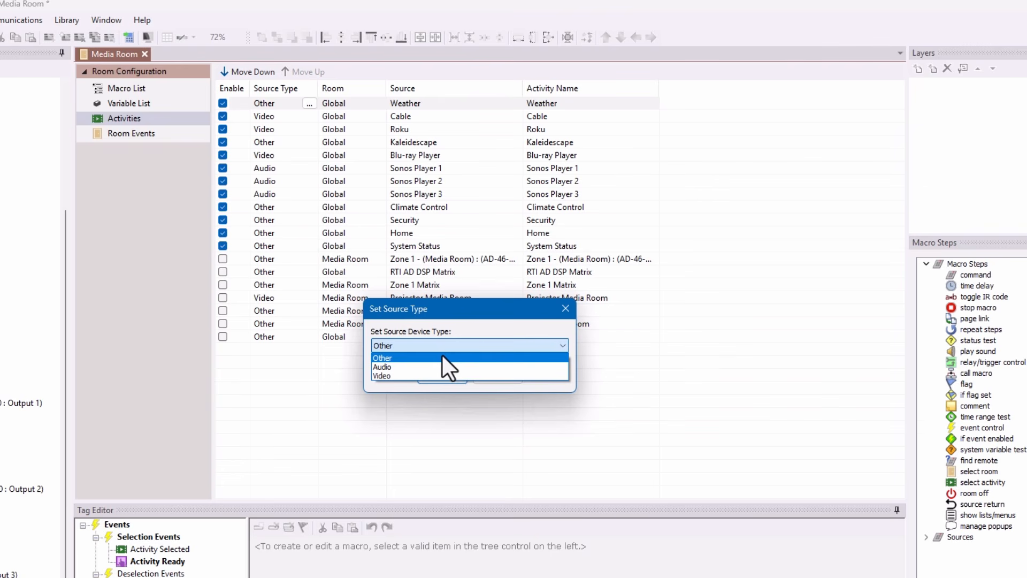
left_click(474, 345)
left_click(516, 374)
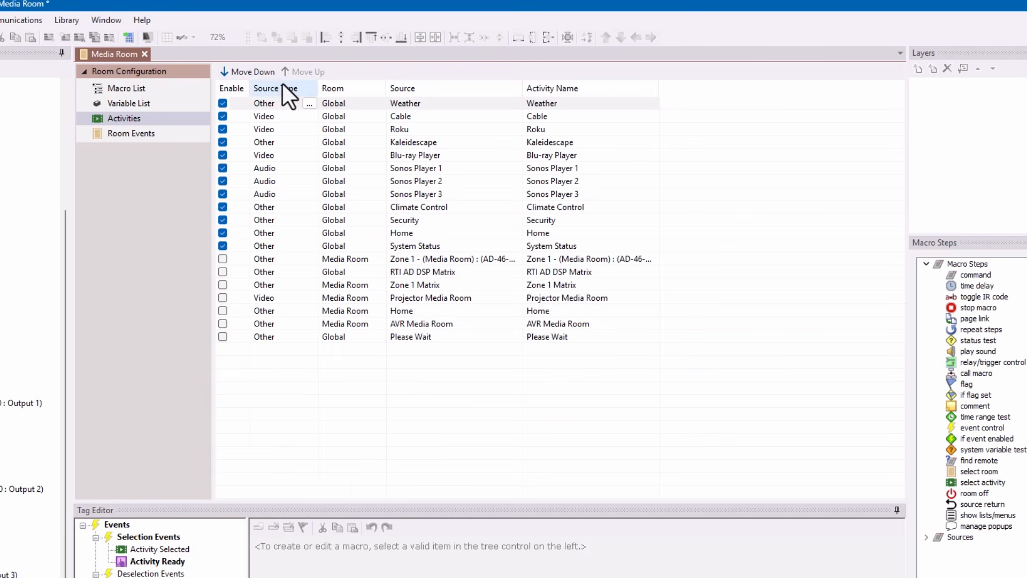
- Set the Weather activity's source device type to Other
left_click(295, 102)
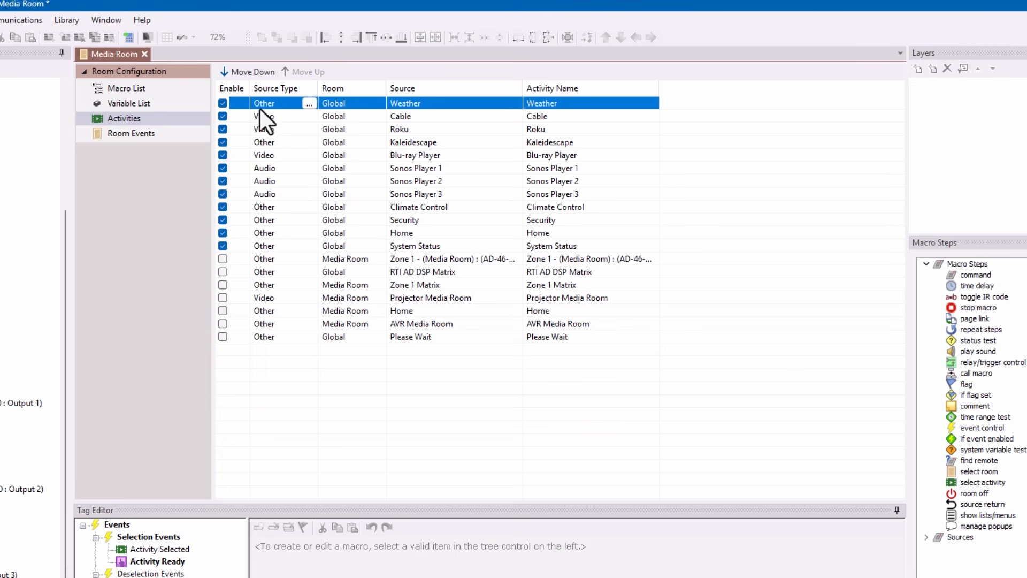
left_click(309, 105)
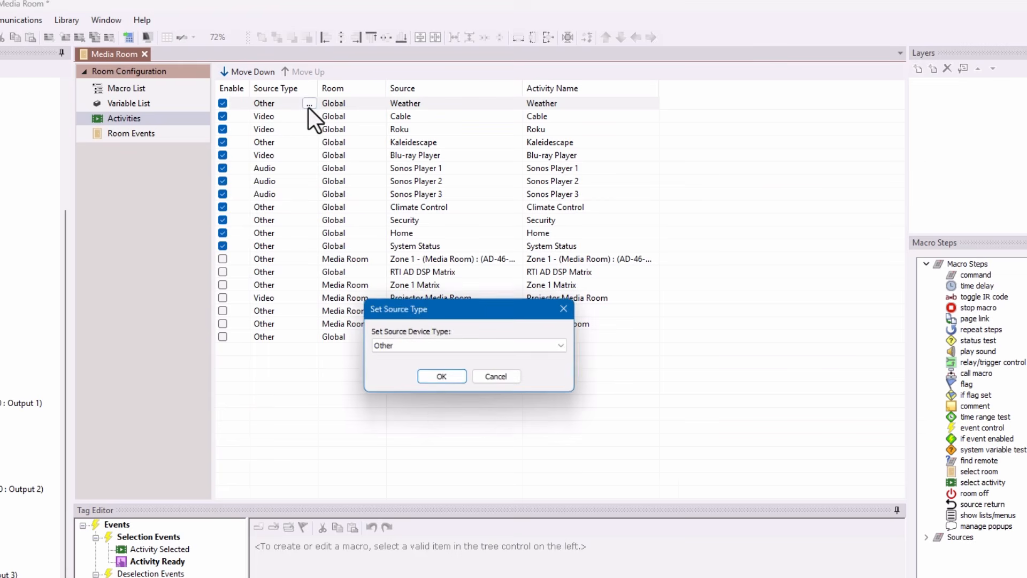
left_click(450, 342)
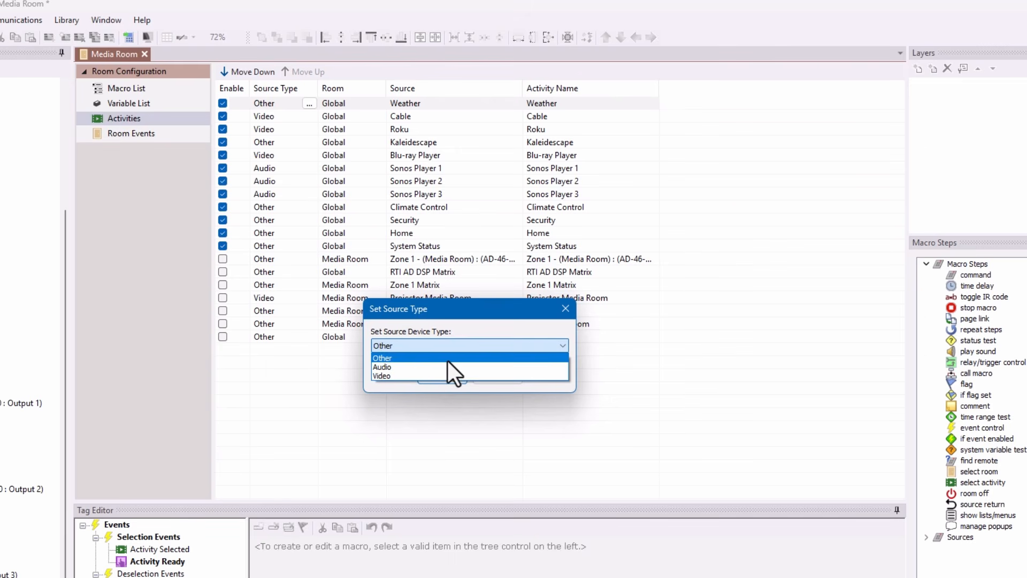
left_click(447, 361)
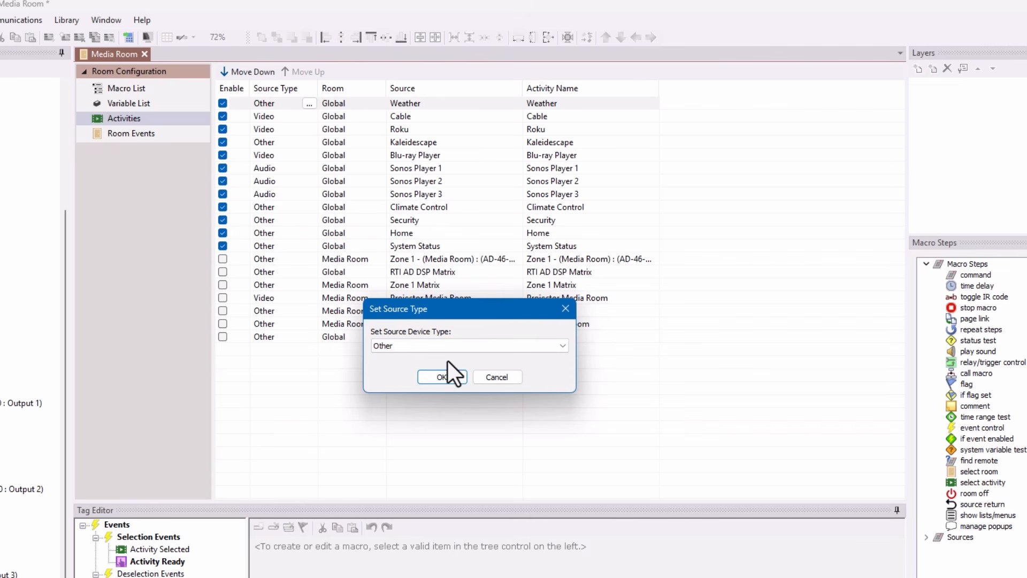
left_click(439, 380)
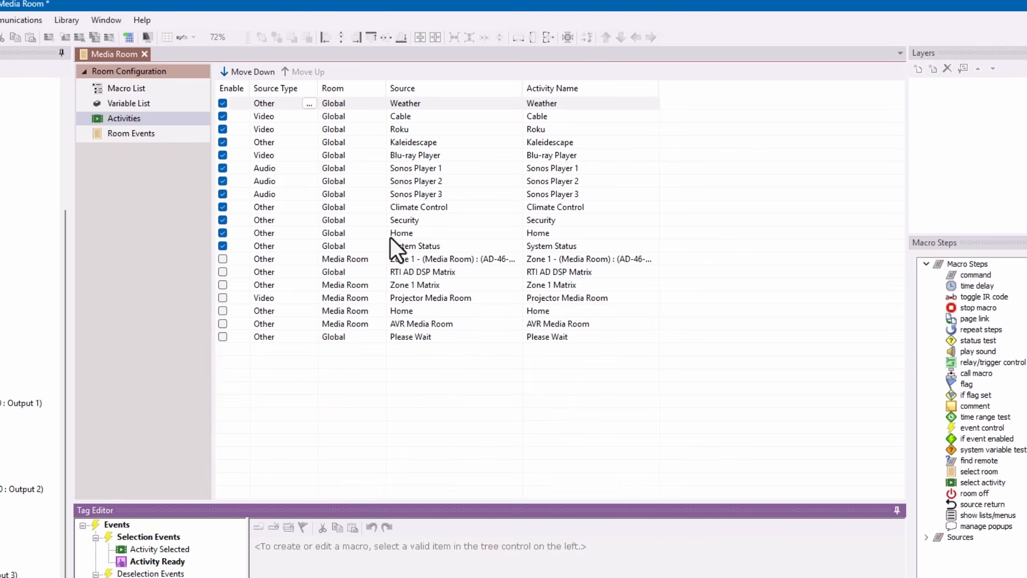
- Check the Cable and Roku source types and set the Kaleidescape activity's source device type to Video
left_click(314, 116)
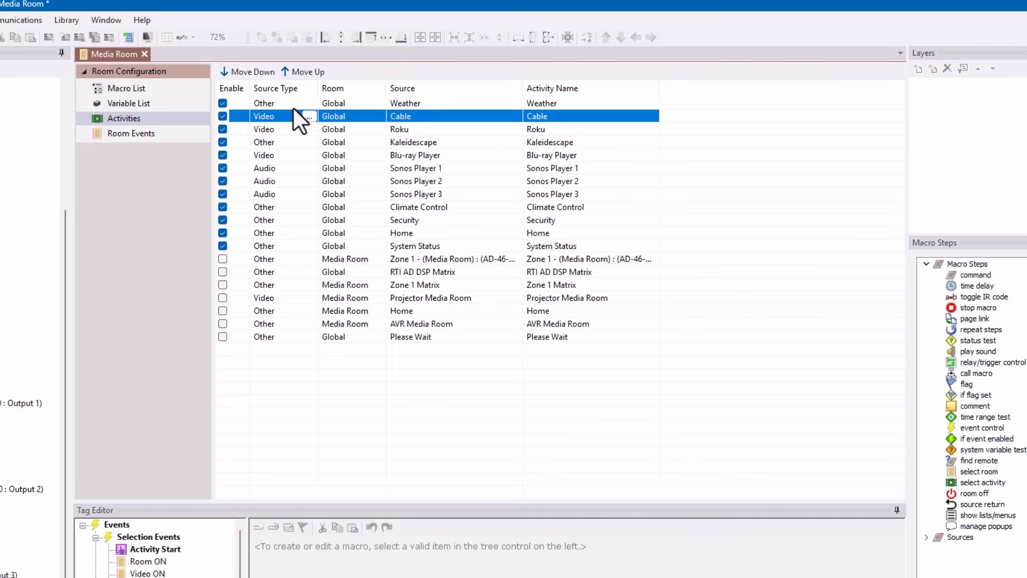
left_click(434, 134)
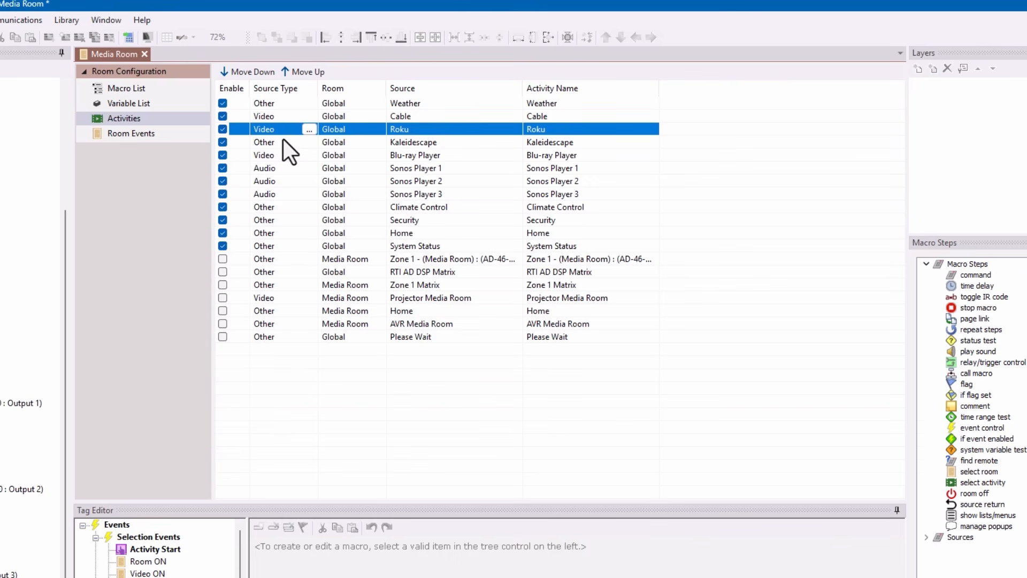
left_click(429, 142)
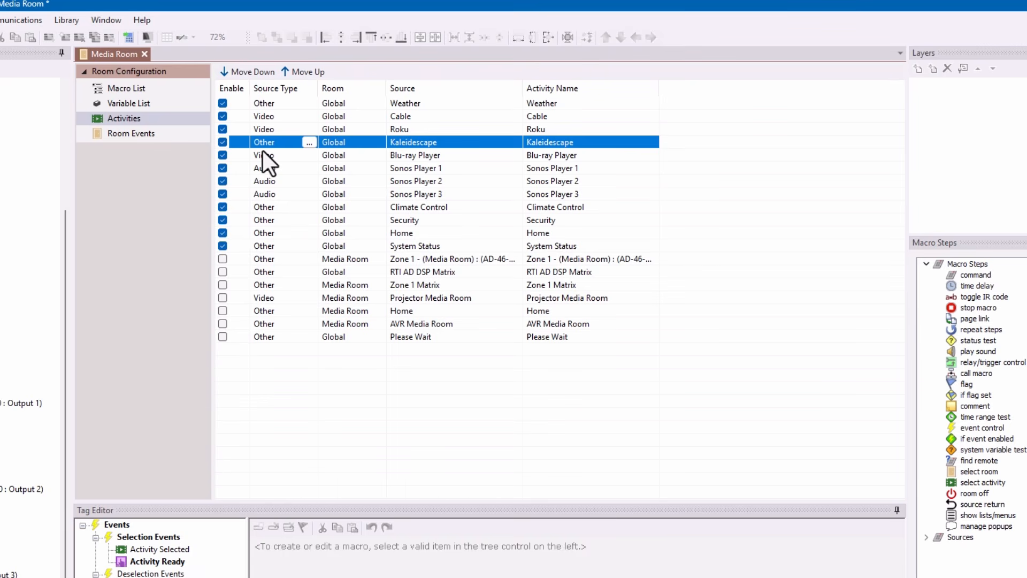
left_click(310, 143)
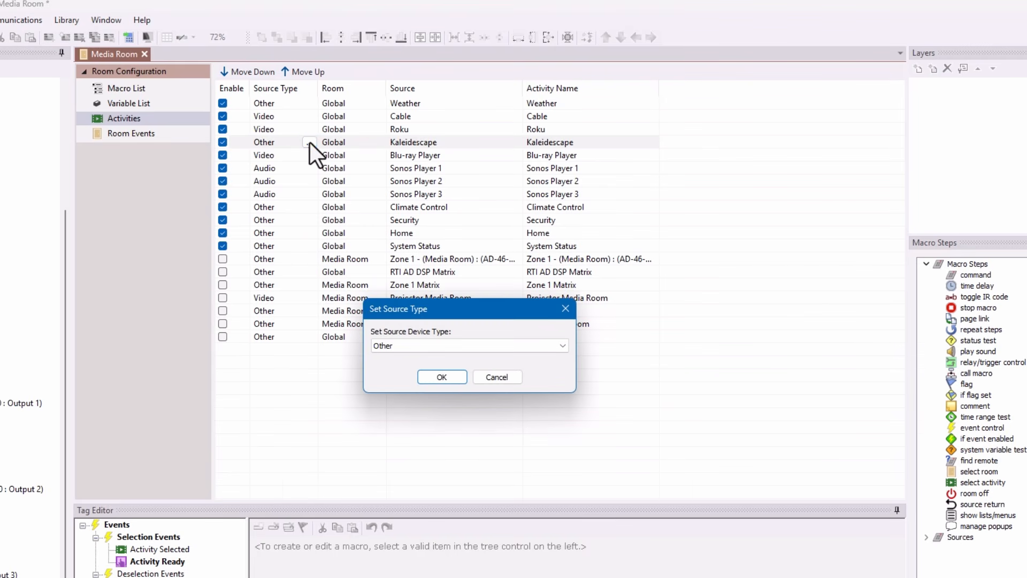
left_click(420, 345)
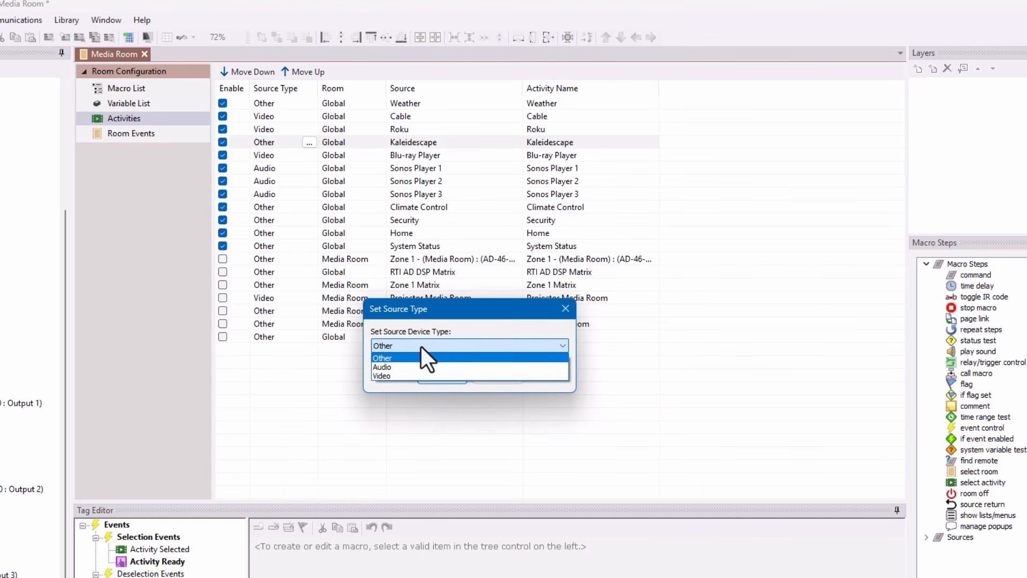
left_click(419, 374)
left_click(442, 377)
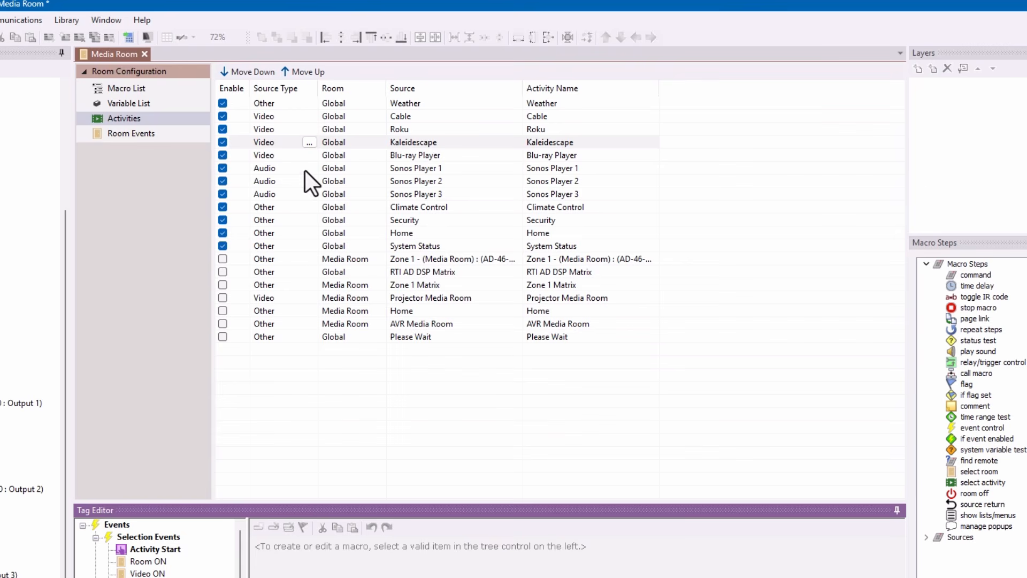
- Check the source types of the Blu-ray Player and the three Sonos Player activities
left_click(302, 156)
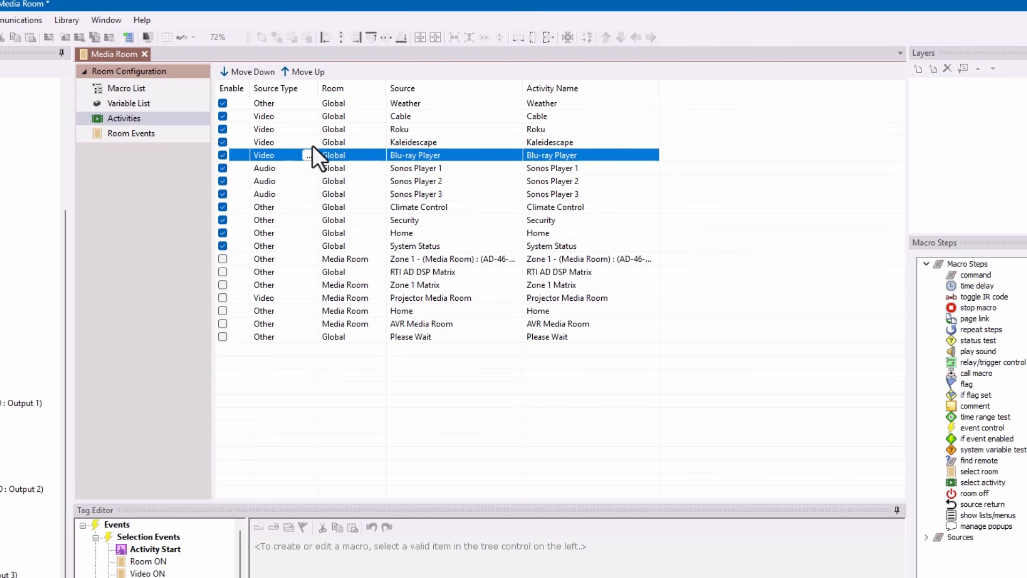
left_click(434, 168)
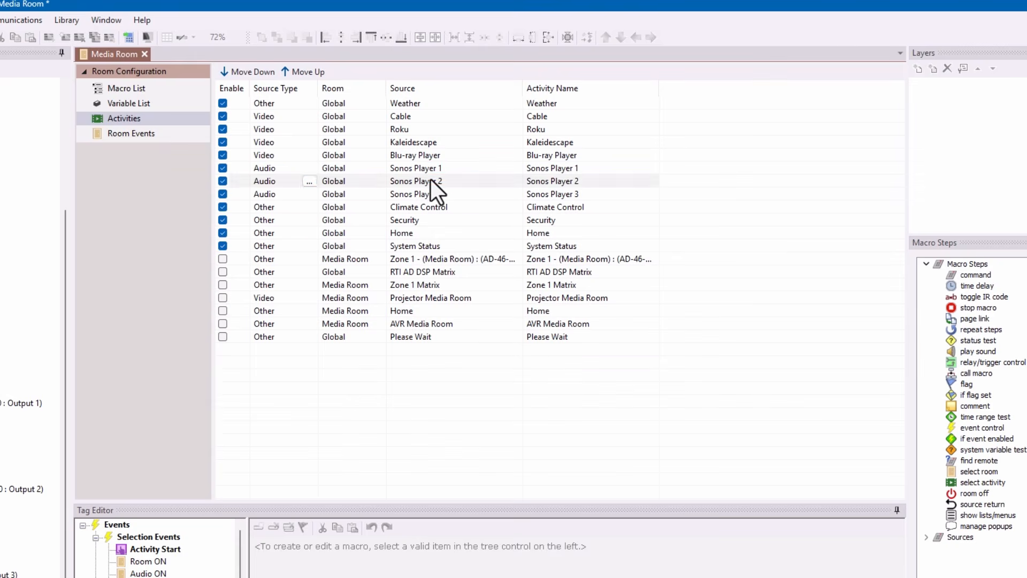
left_click(431, 178)
left_click(414, 198)
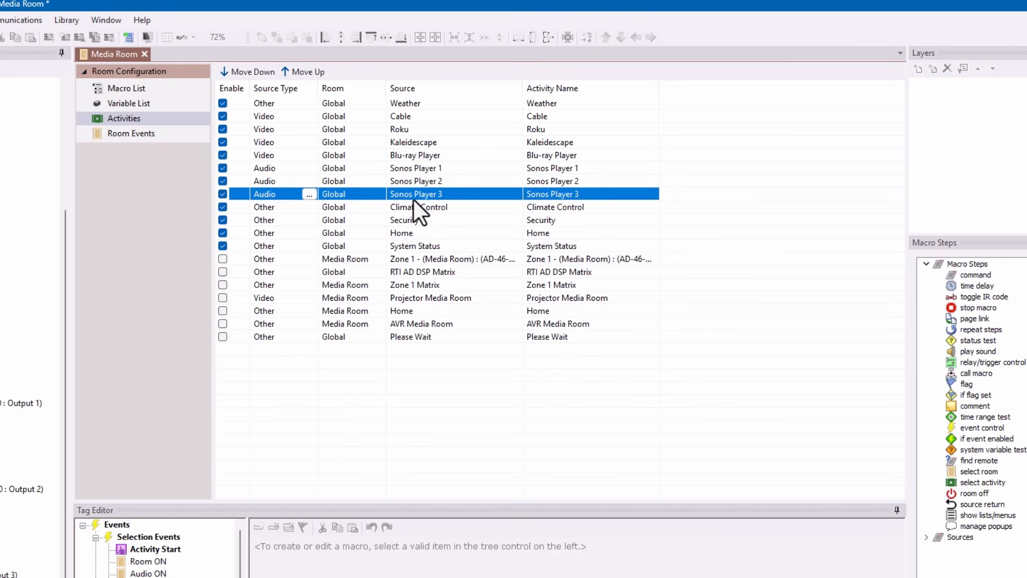
left_click(422, 178)
left_click(426, 169)
left_click(425, 169)
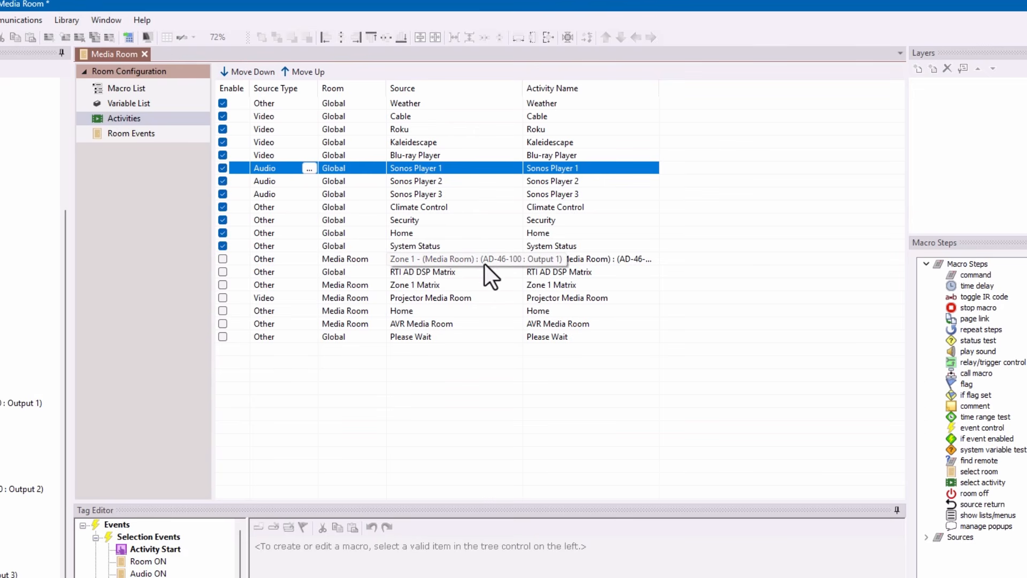
- Check the source types of the enabled global Climate Control, Security, Home and System Status activities
left_click(441, 206)
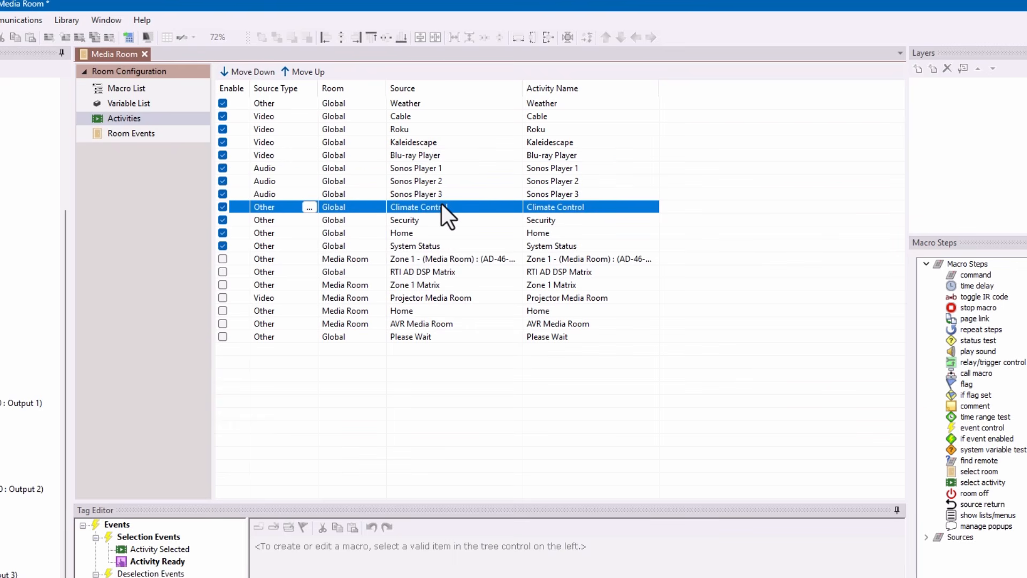
left_click(435, 217)
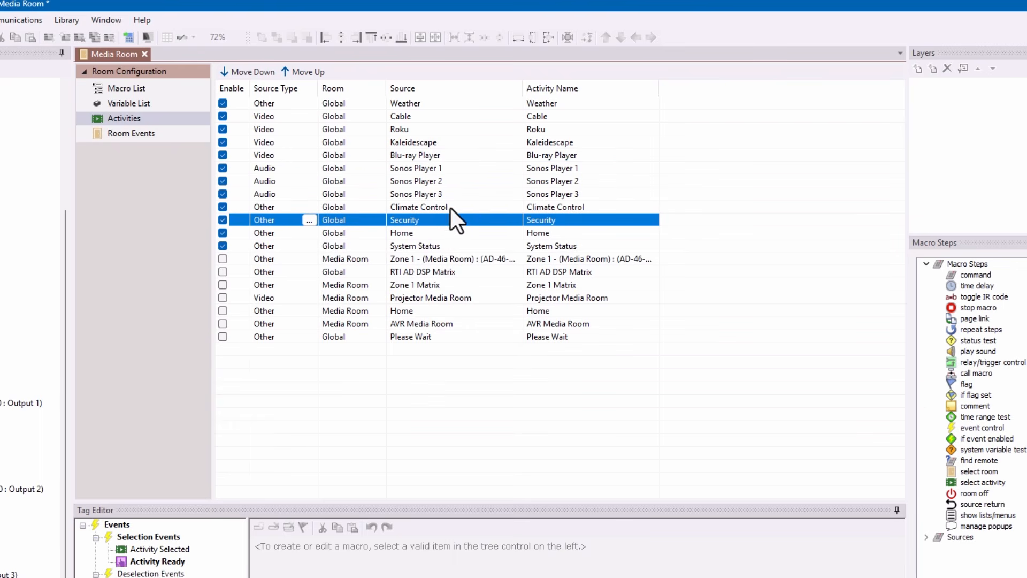
left_click(461, 211)
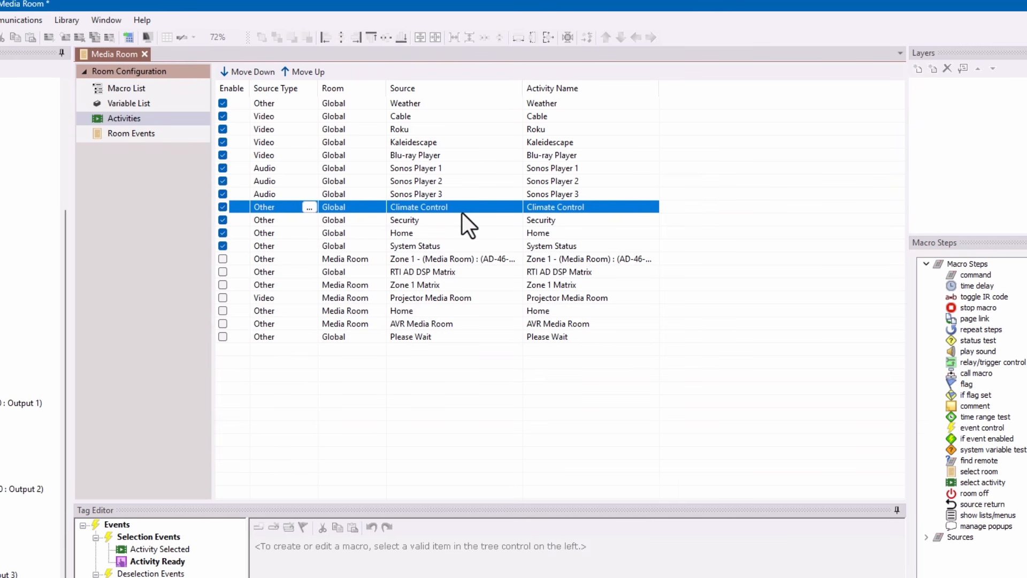
left_click(456, 223)
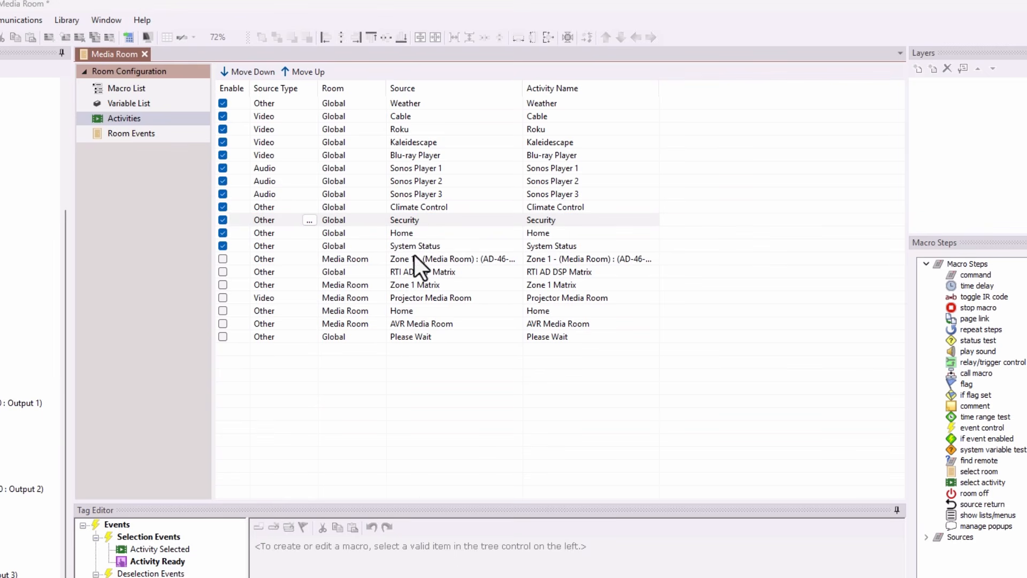
left_click(409, 235)
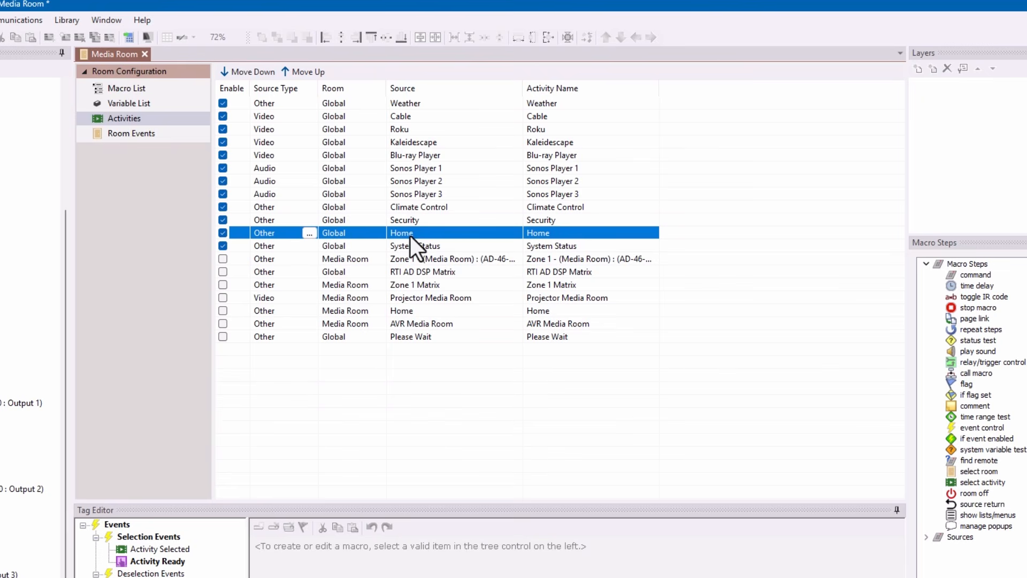
left_click(428, 246)
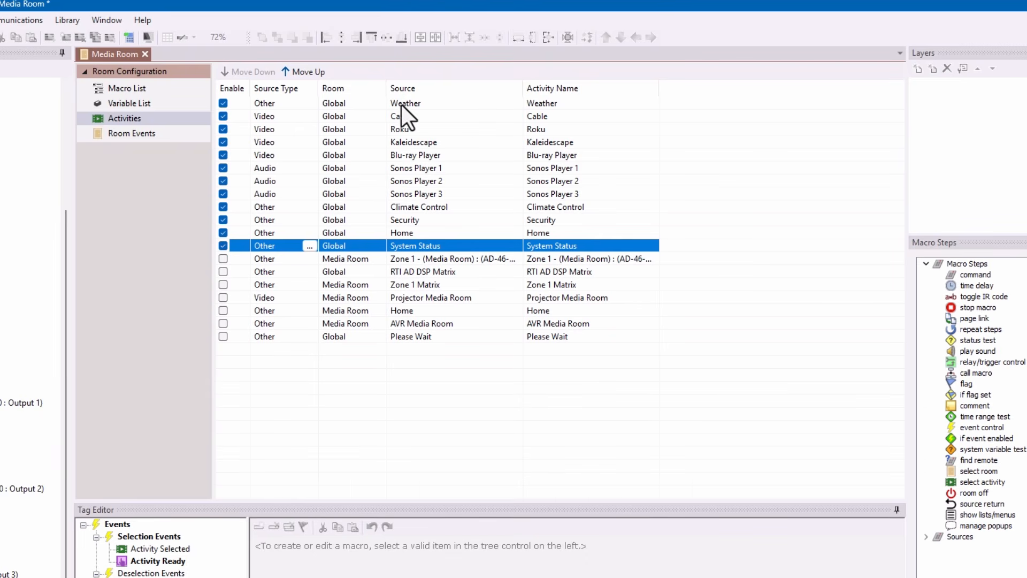
- Compare the room assignments of the Weather activity and the Zone 1 - (Media Room) activity
left_click(345, 104)
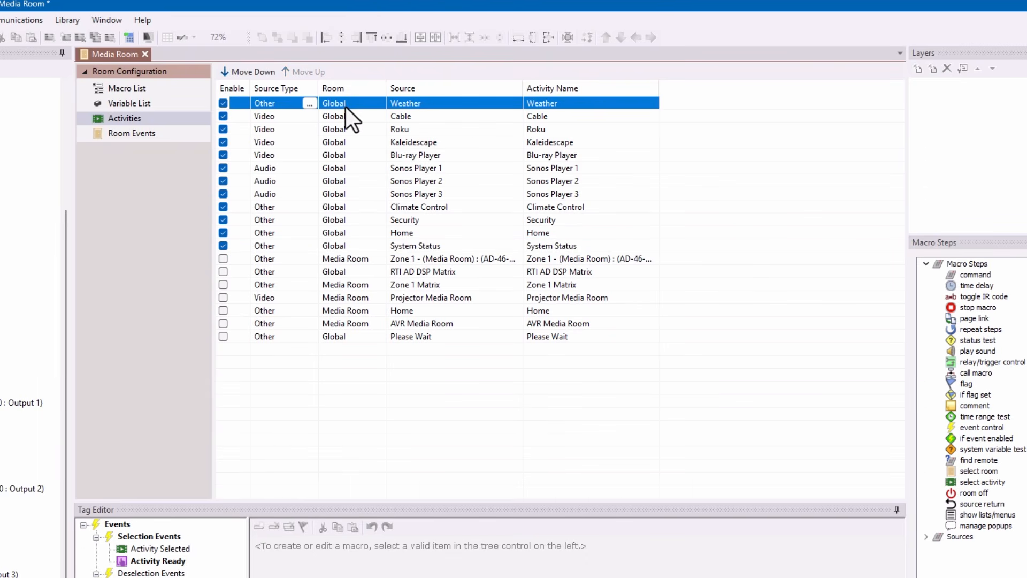
left_click(345, 262)
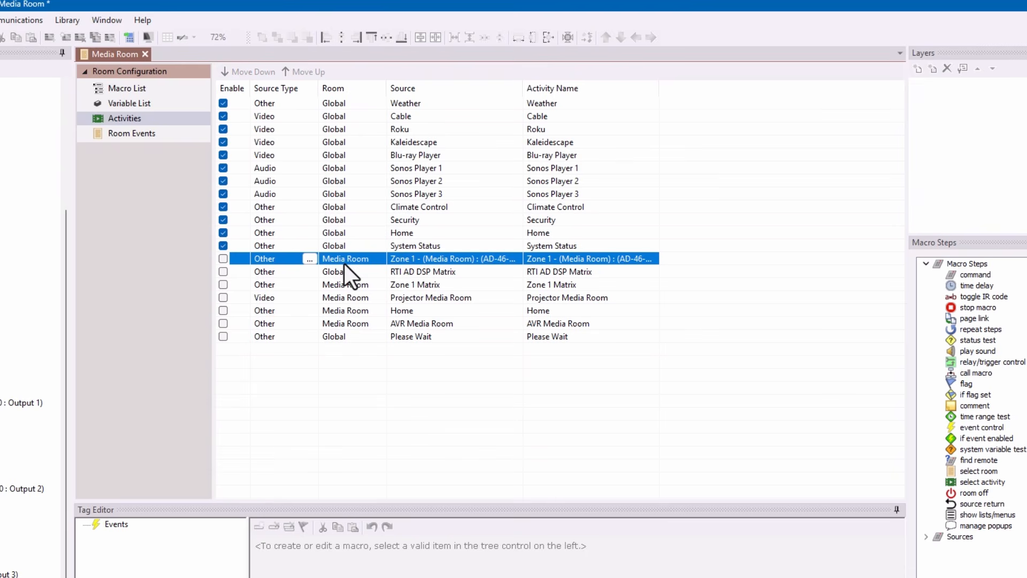
left_click(345, 102)
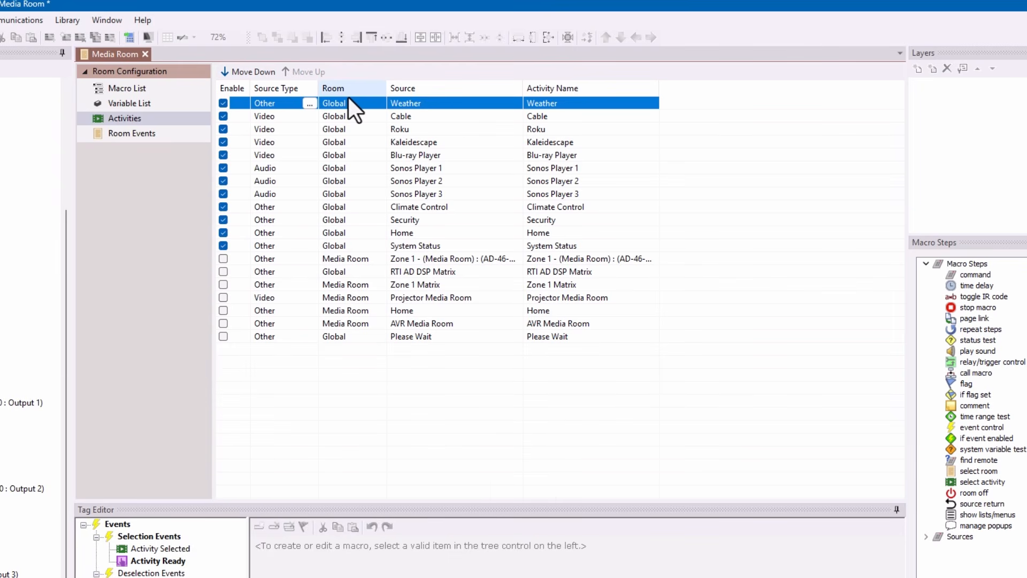
- Review the order of the enabled activities from Weather through the video sources to Sonos Player 1
left_click(416, 119)
left_click(423, 101)
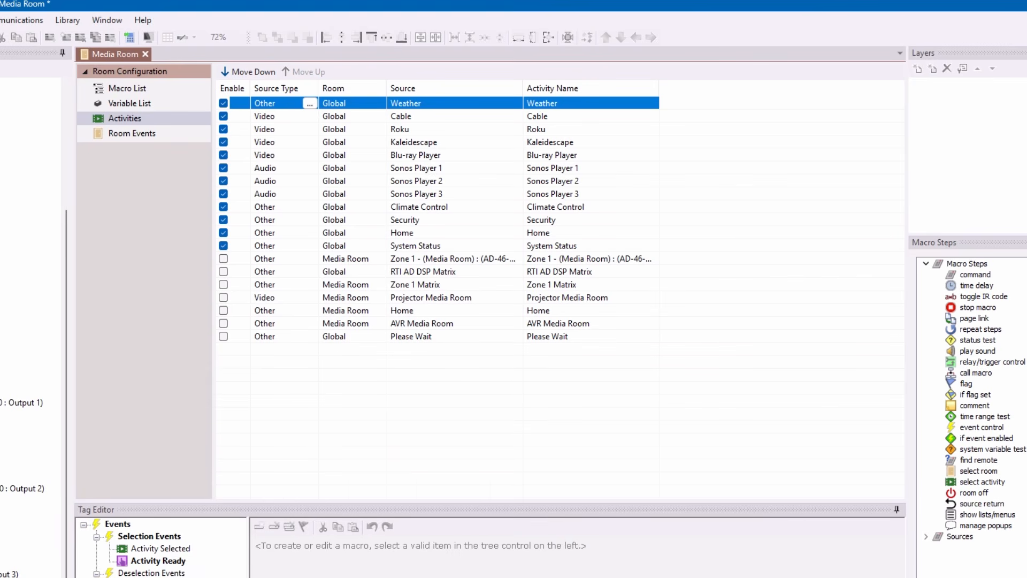
left_click(411, 118)
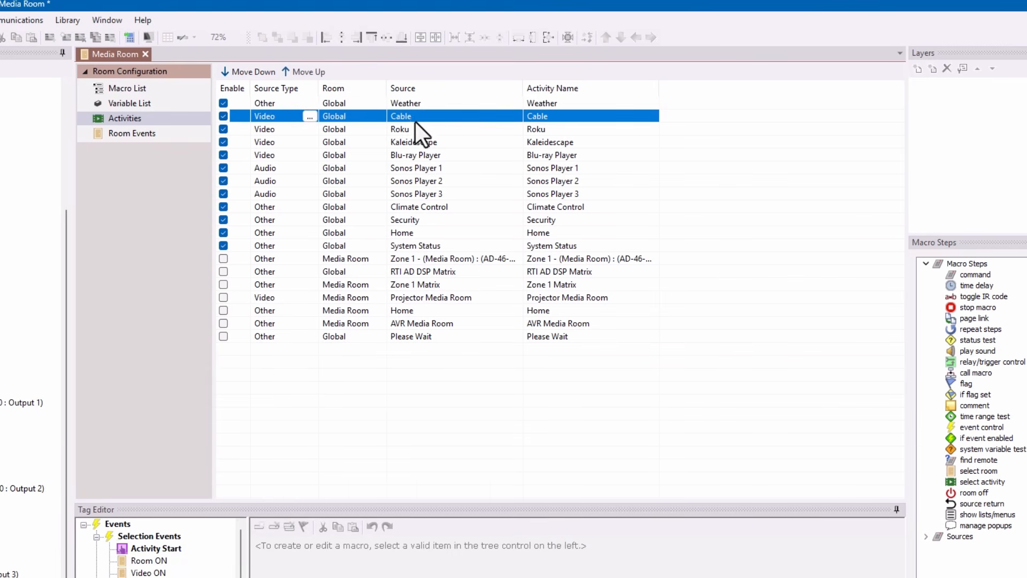
left_click(416, 128)
left_click(417, 138)
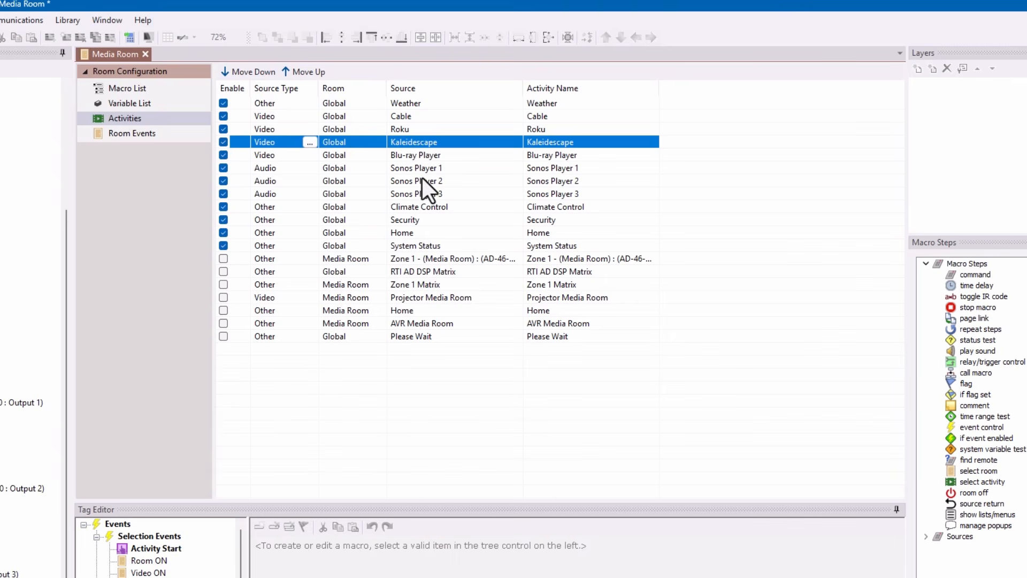
left_click(429, 155)
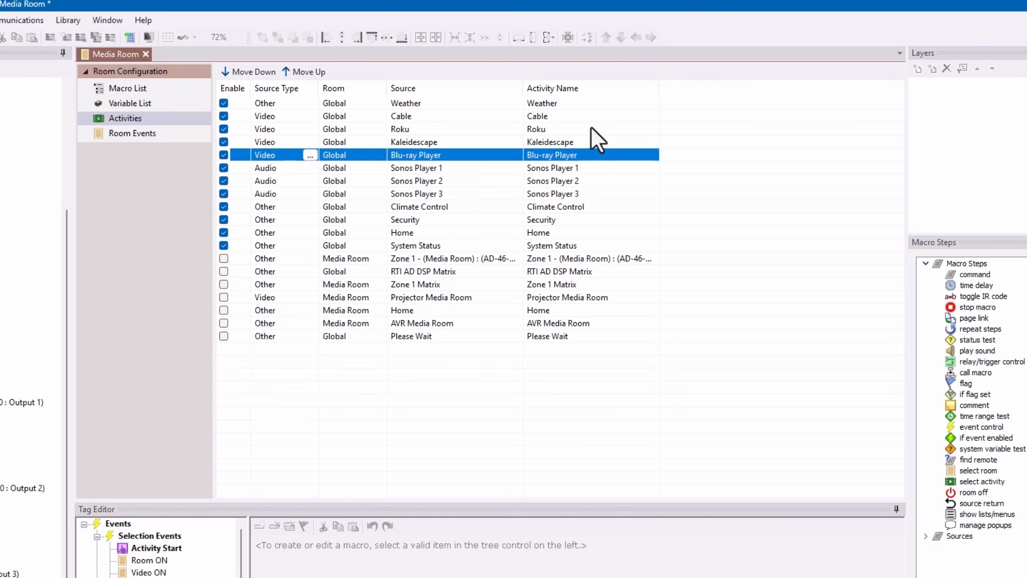
left_click(476, 163)
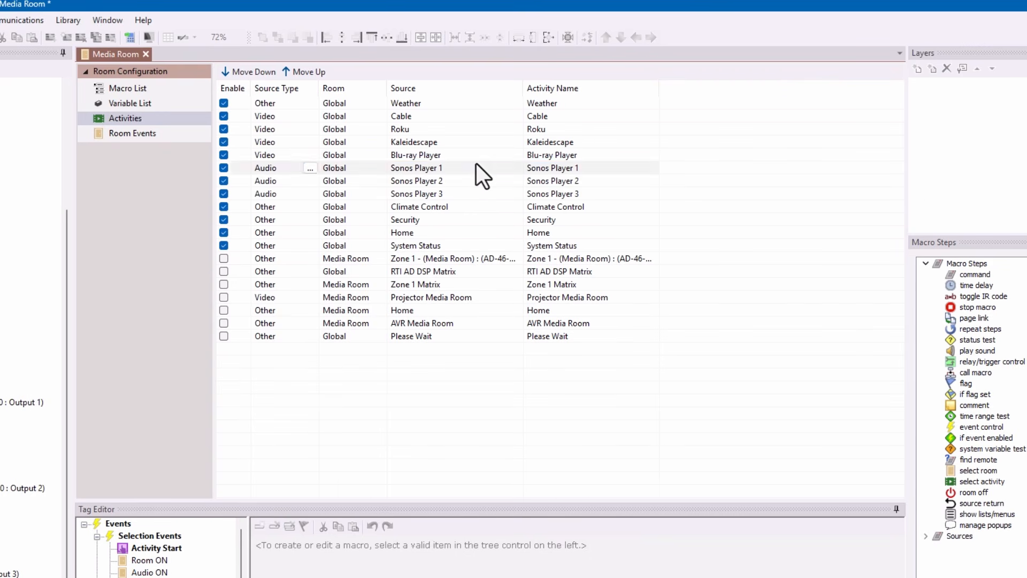
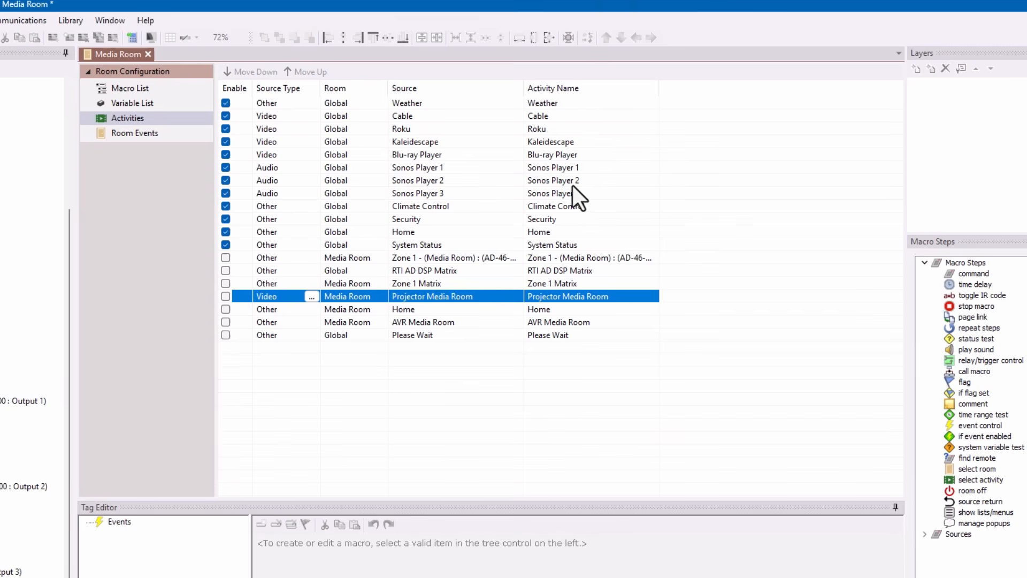
- Move the Weather activity down to the end of the enabled activities, directly below System Status
left_click(571, 108)
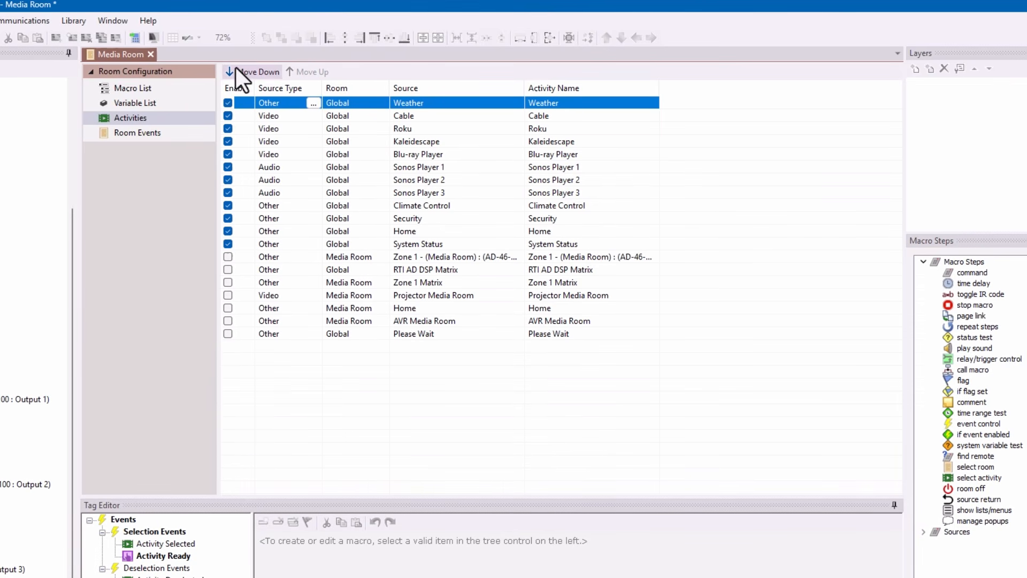
left_click(262, 72)
left_click(262, 73)
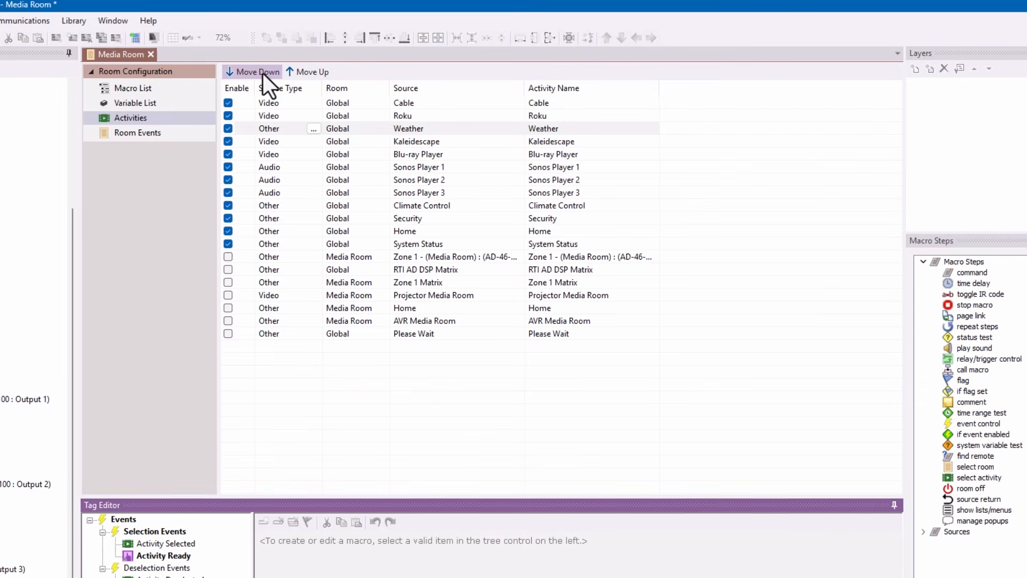
left_click(262, 73)
left_click(262, 73)
left_click(262, 72)
left_click(262, 73)
left_click(262, 73)
left_click(262, 72)
left_click(262, 73)
left_click(262, 73)
left_click(262, 73)
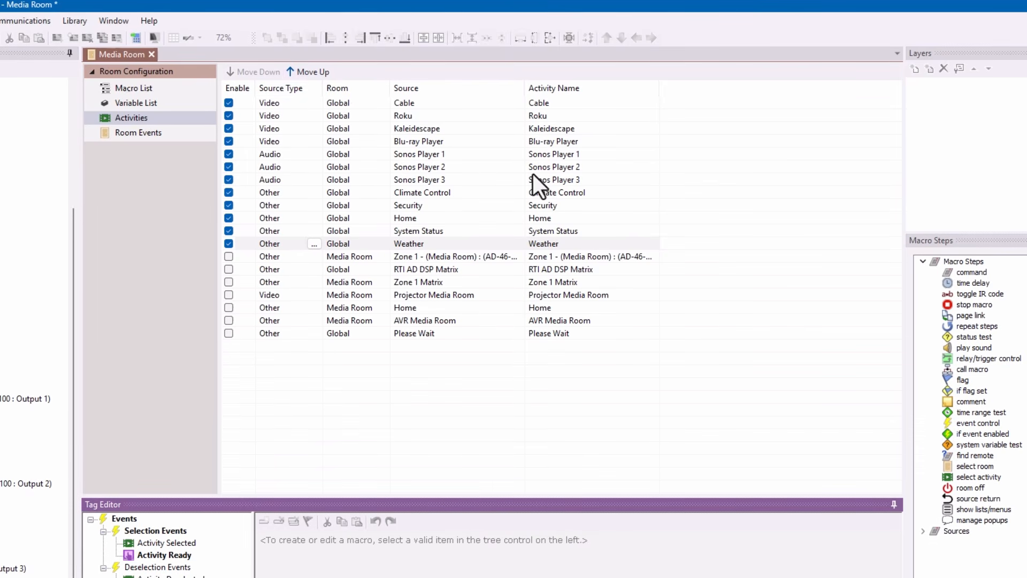
- Move the enabled global Home activity up to the first place in the activity list
left_click(542, 218)
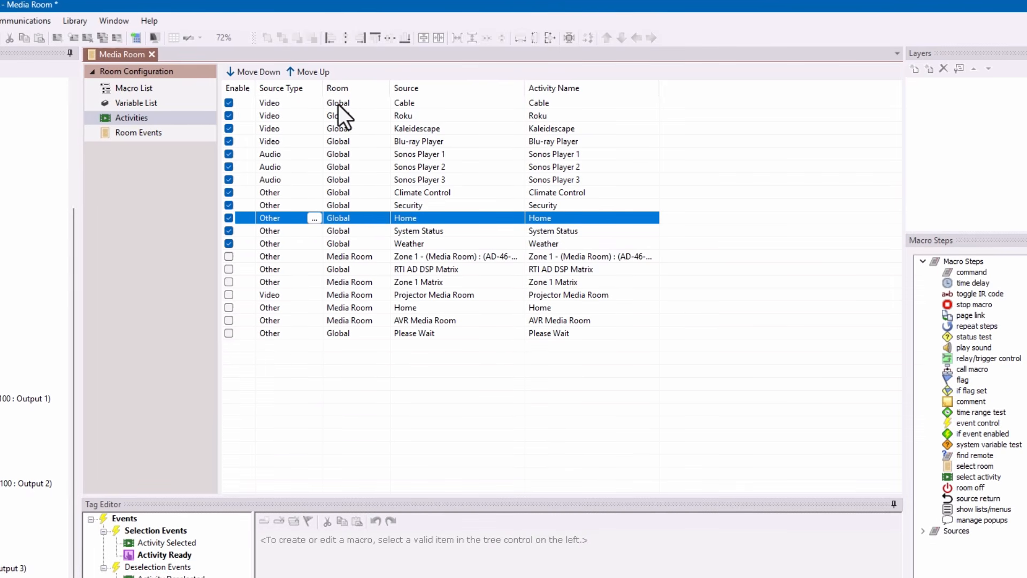
left_click(319, 75)
left_click(319, 75)
left_click(320, 75)
left_click(320, 75)
left_click(320, 75)
left_click(320, 75)
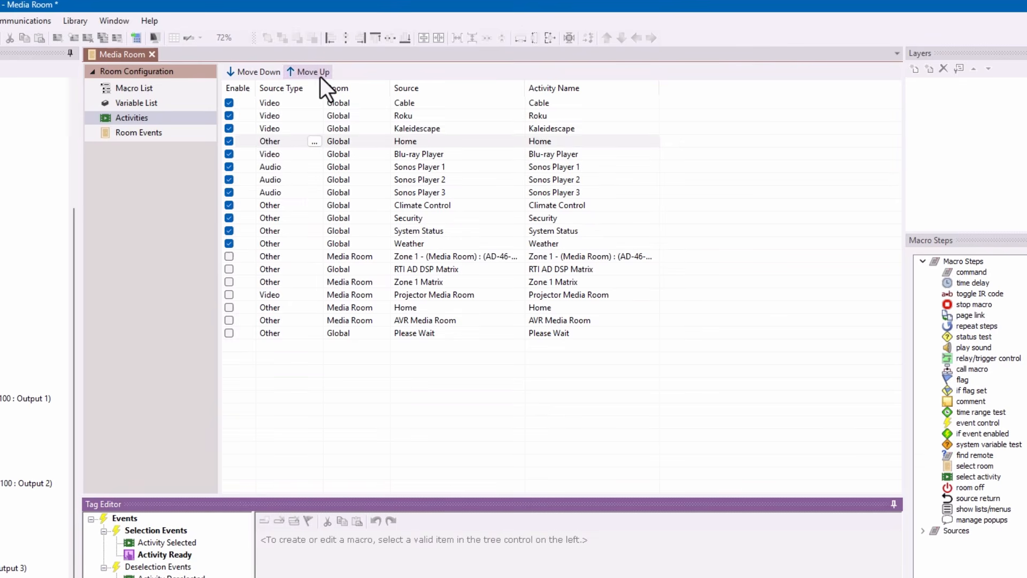
left_click(320, 74)
left_click(320, 75)
left_click(320, 75)
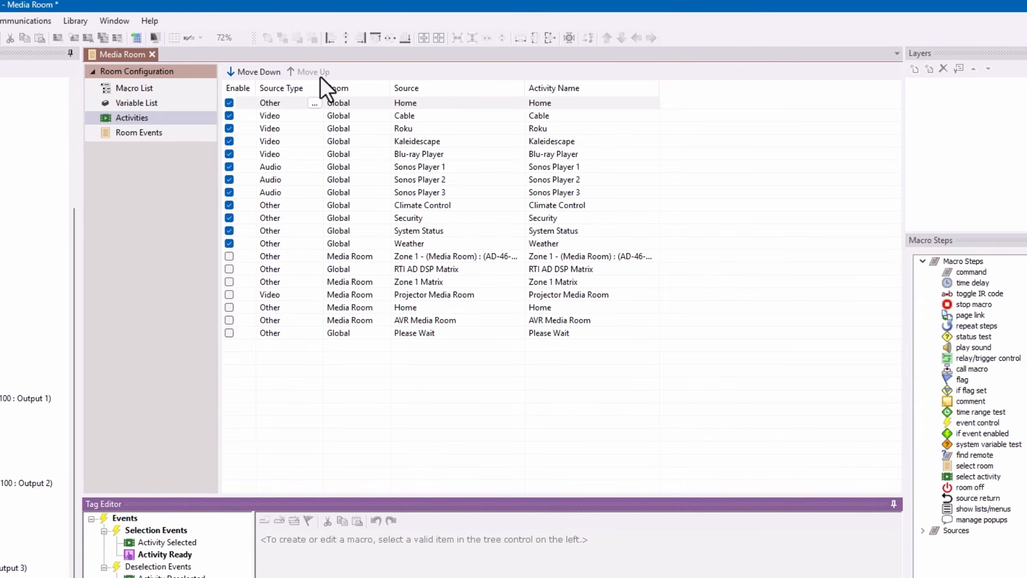
- Try the Kaleidescape activity one place higher, above Roku, and return it below Roku
left_click(569, 120)
left_click(566, 131)
left_click(567, 142)
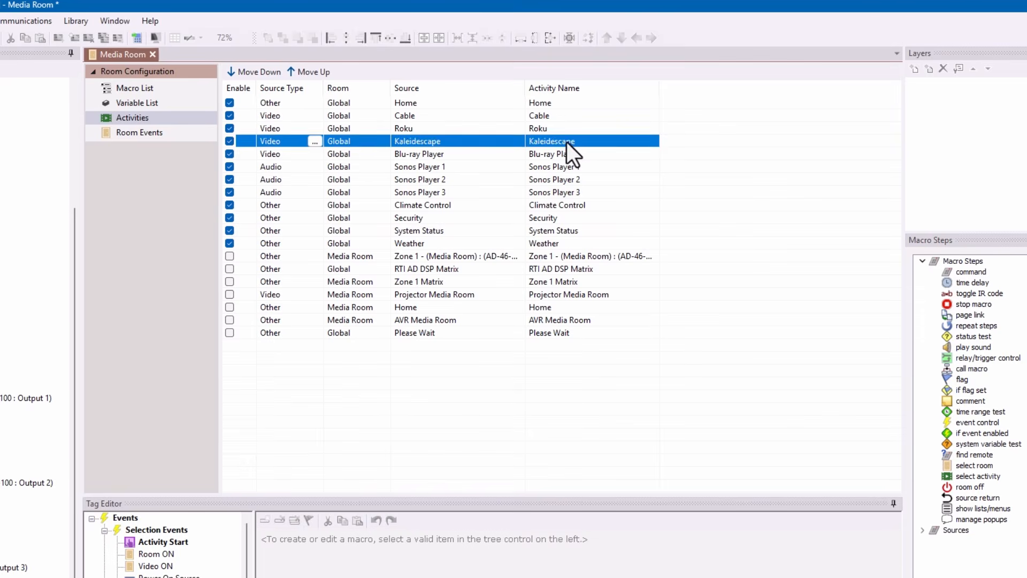
left_click(564, 155)
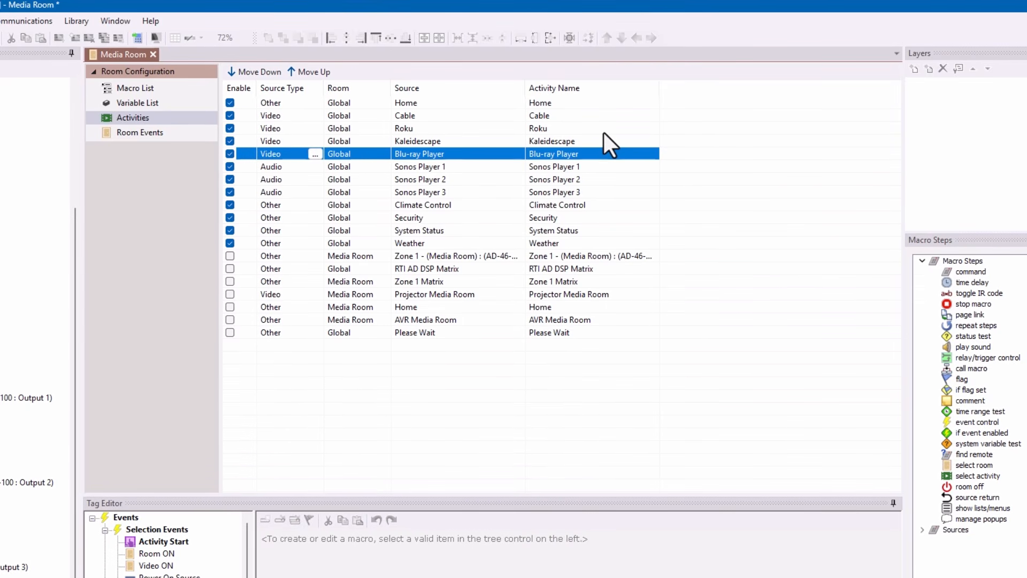
left_click(538, 145)
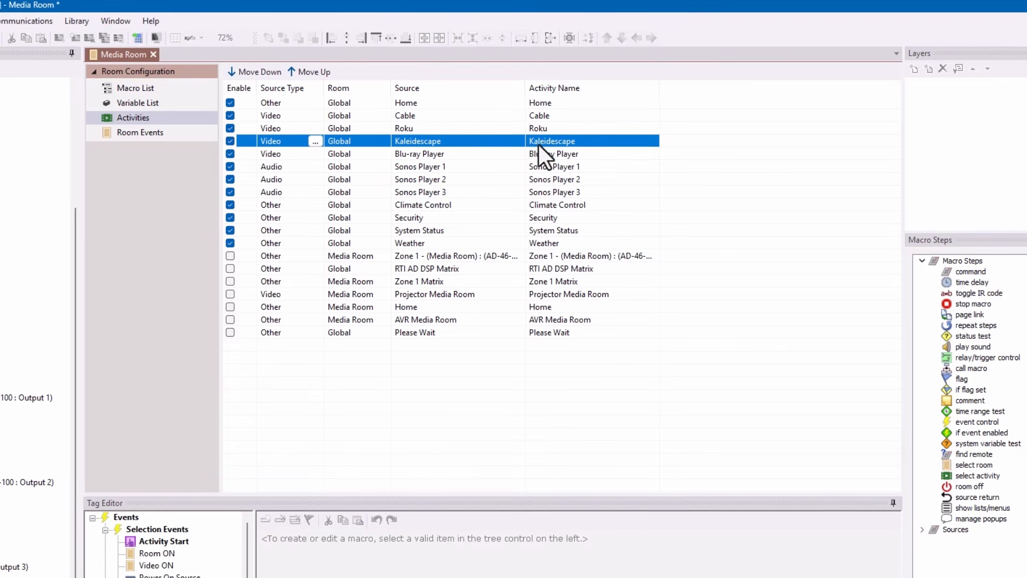
left_click(322, 71)
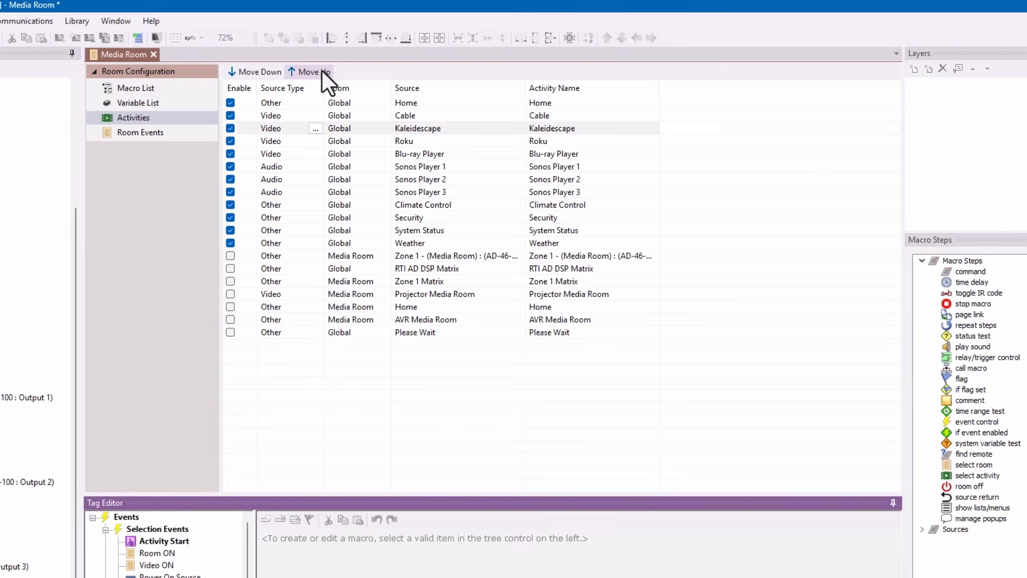
left_click(574, 126)
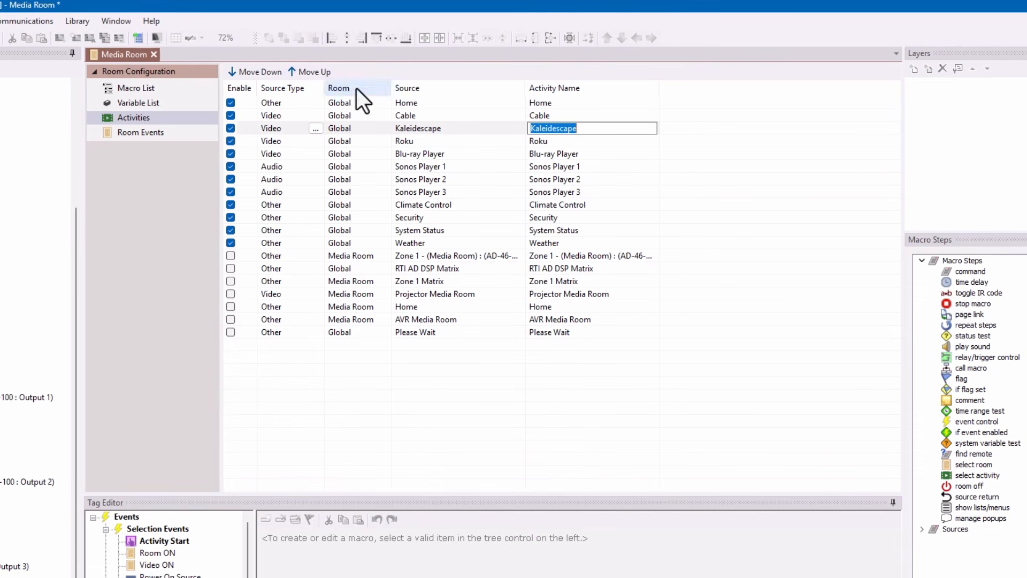
left_click(261, 72)
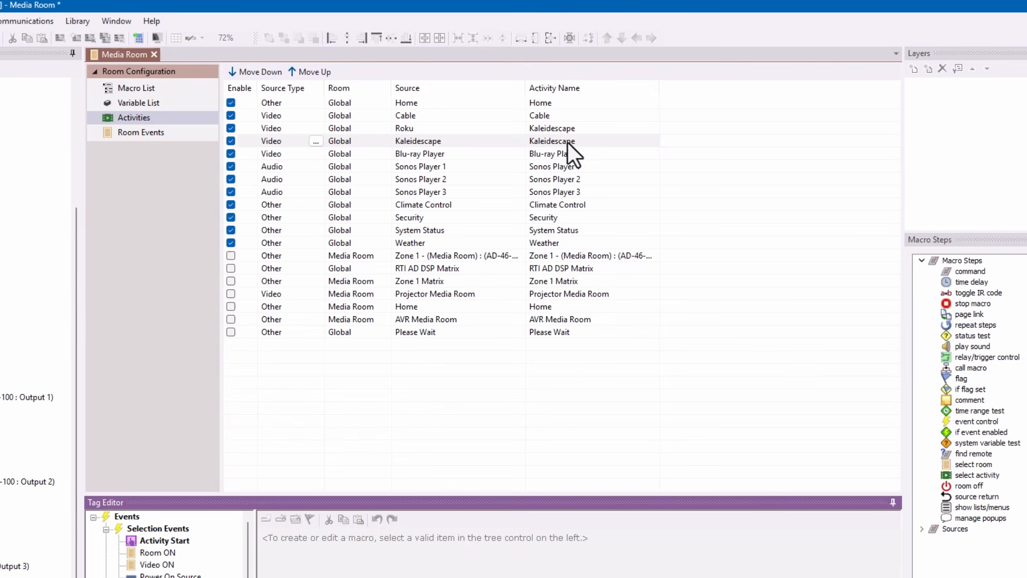
- Review the order of the Sonos Player, Climate Control, Security and System Status activities
left_click(589, 171)
left_click(580, 187)
left_click(590, 172)
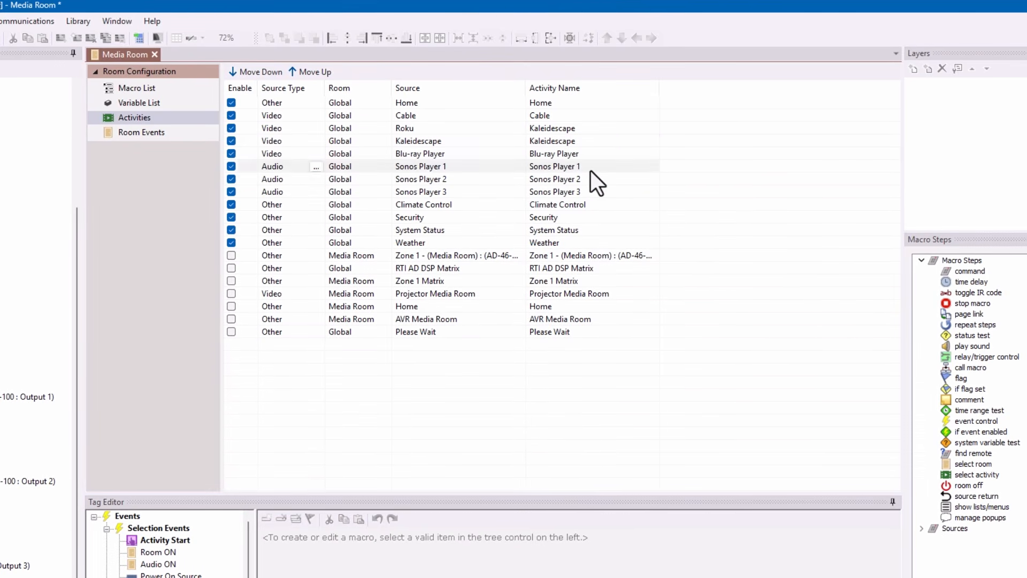
left_click(588, 182)
left_click(593, 205)
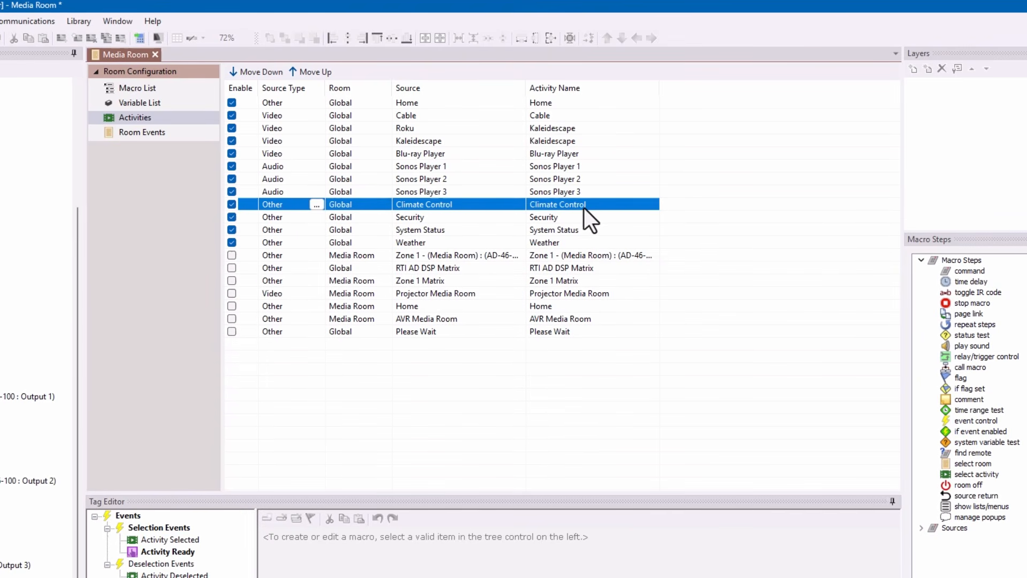
left_click(582, 218)
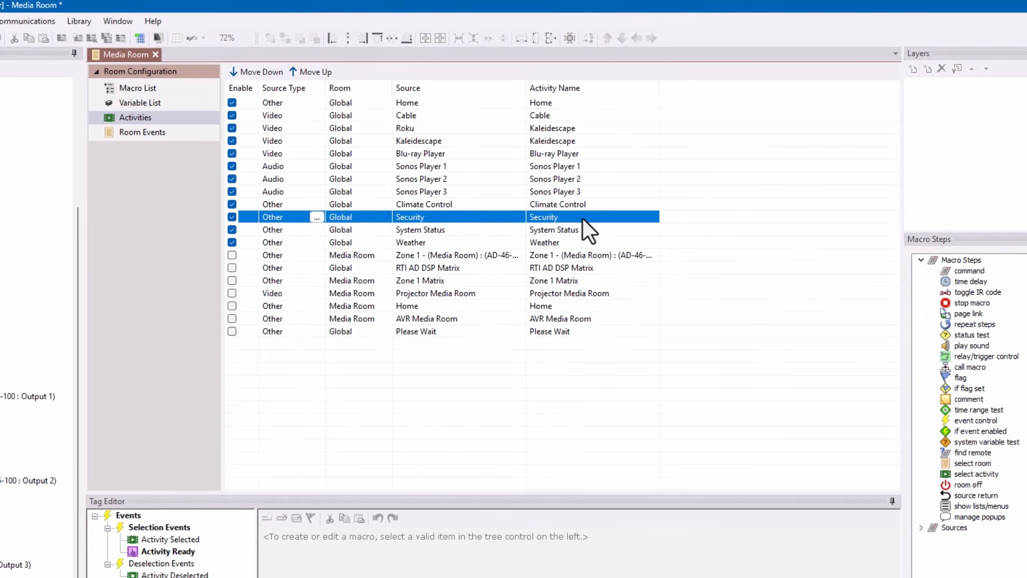
left_click(585, 229)
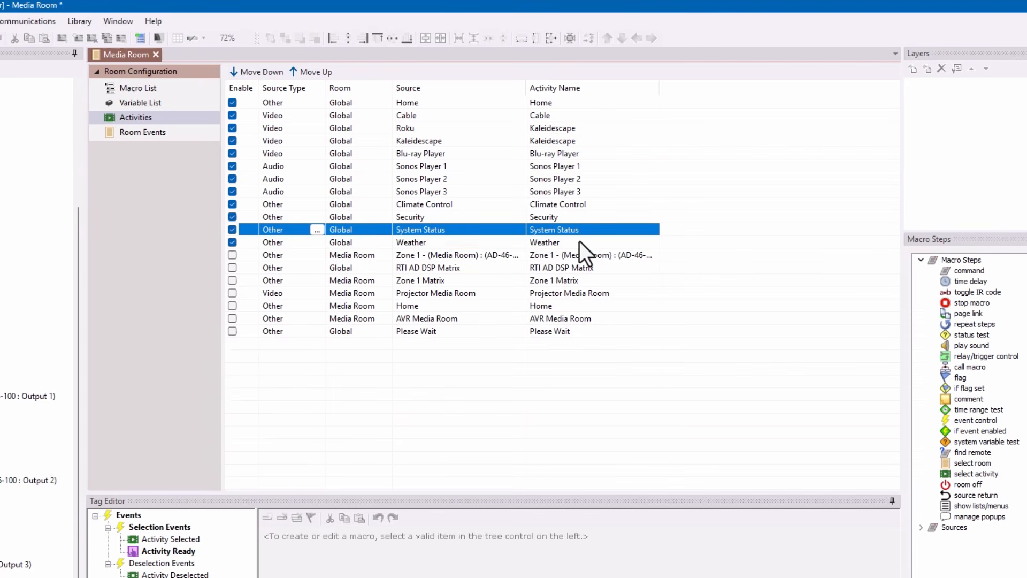
- Move the System Status activity up two places so it sits directly below Sonos Player 3, above Climate Control
left_click(579, 242)
left_click(582, 230)
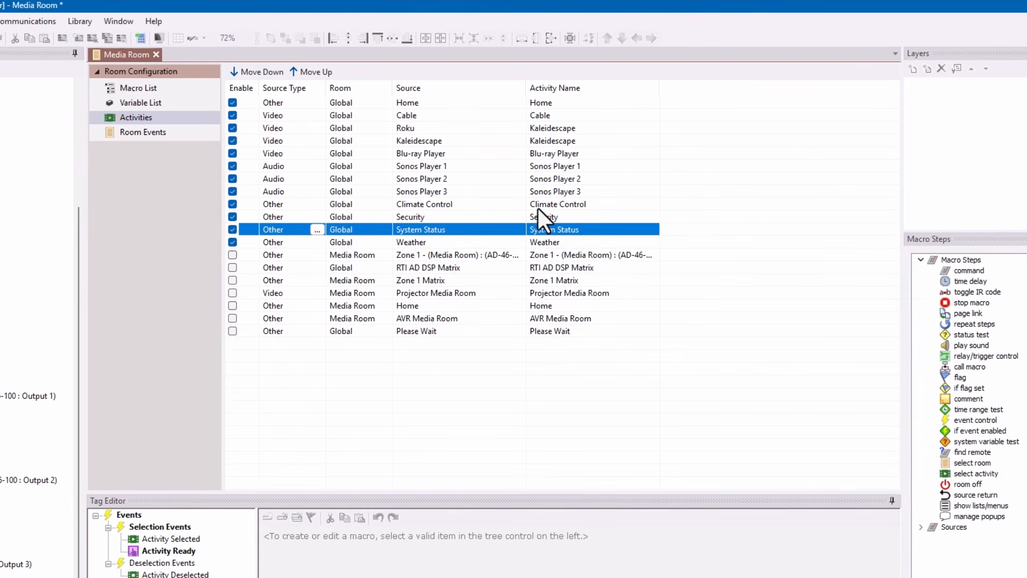
left_click(325, 68)
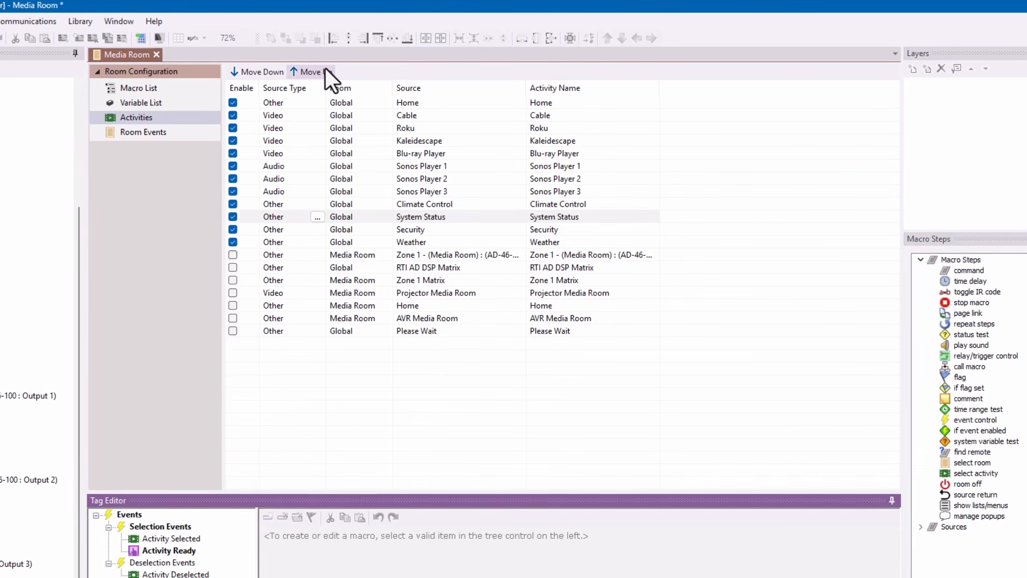
left_click(325, 68)
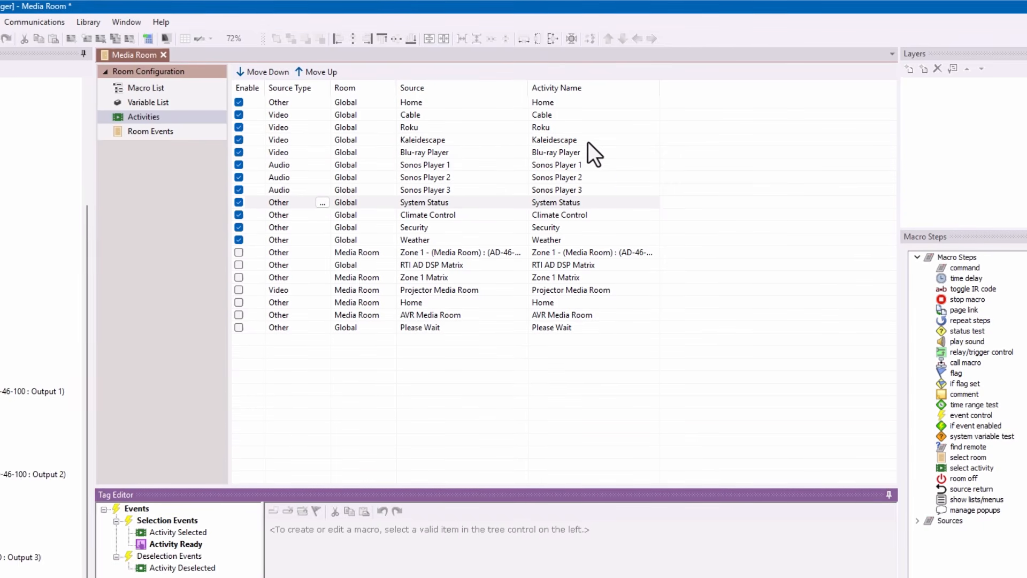
- Rename the activity of the Cable source as Watch Cable
left_click(570, 118)
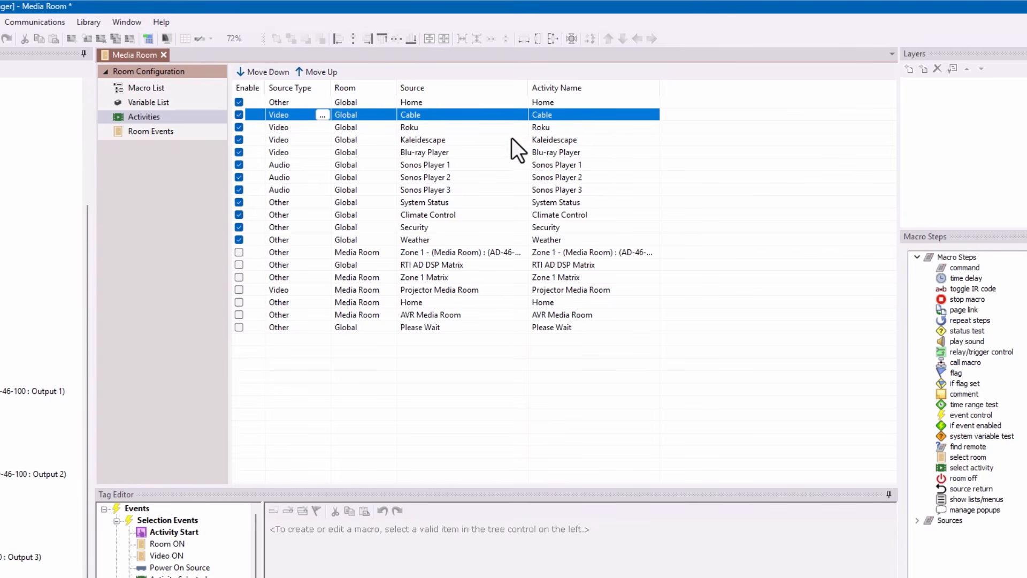
left_click(571, 114)
type("Watc")
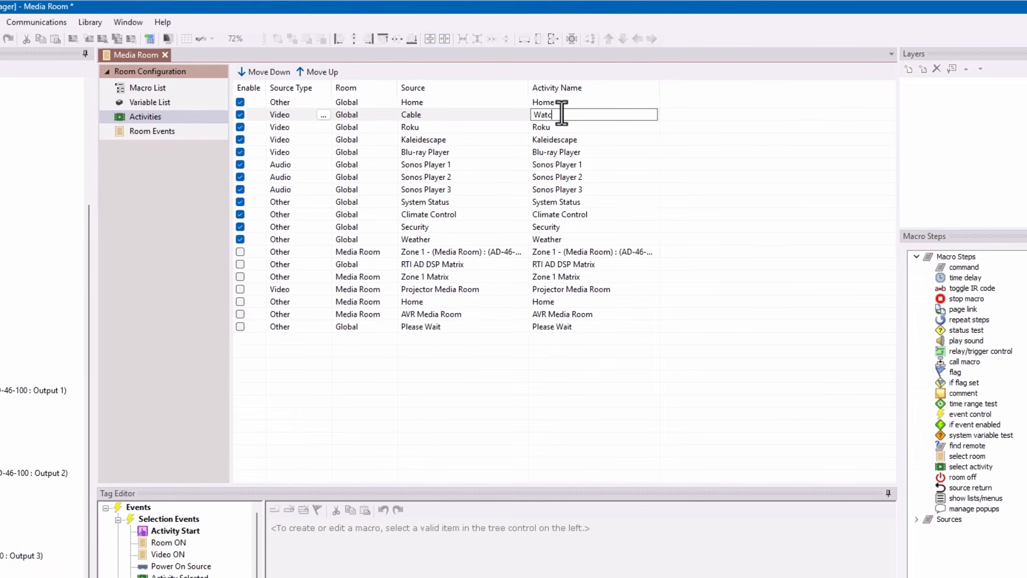
type("h Cable")
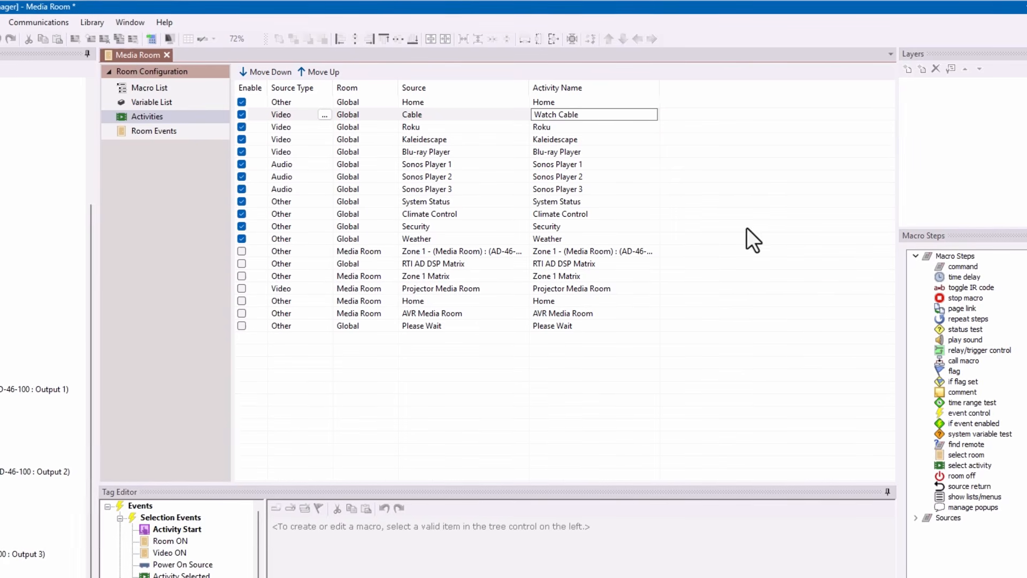
- Rename the activity of the Roku source as Watch Roku
left_click(595, 126)
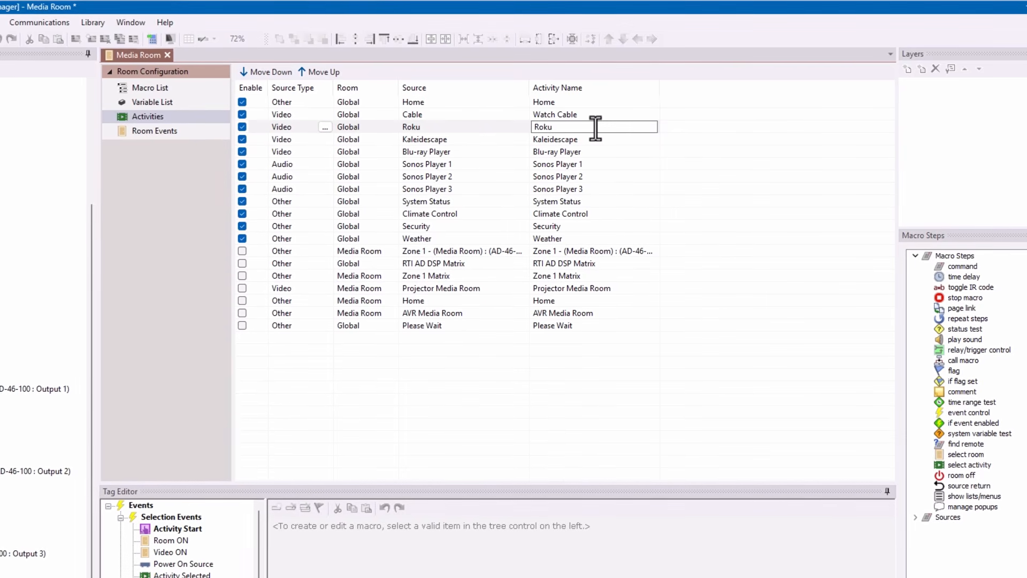
key("BackSpace")
key("BackSpace")
key("BackSpace")
type("Wa")
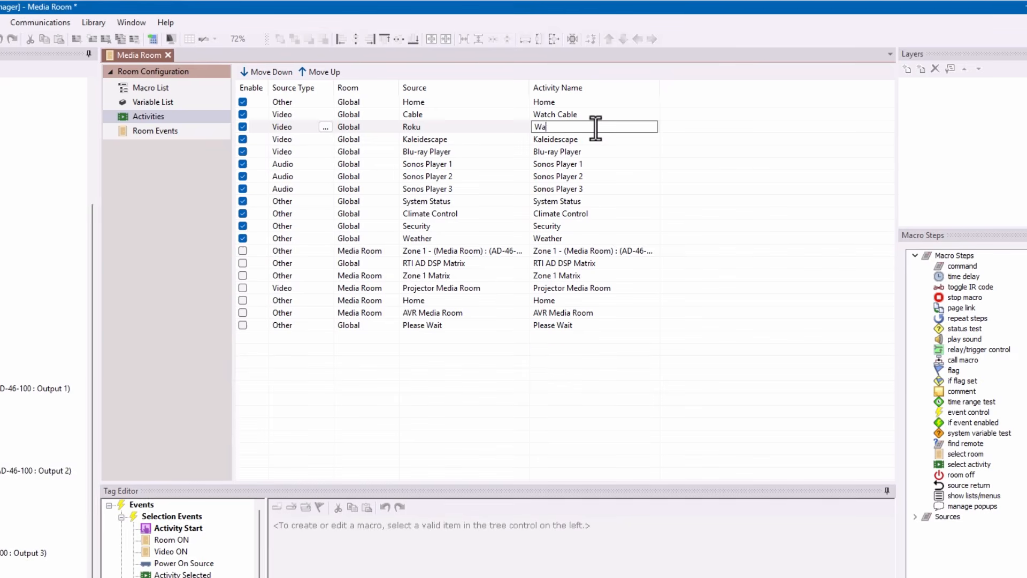
type("tch Roku")
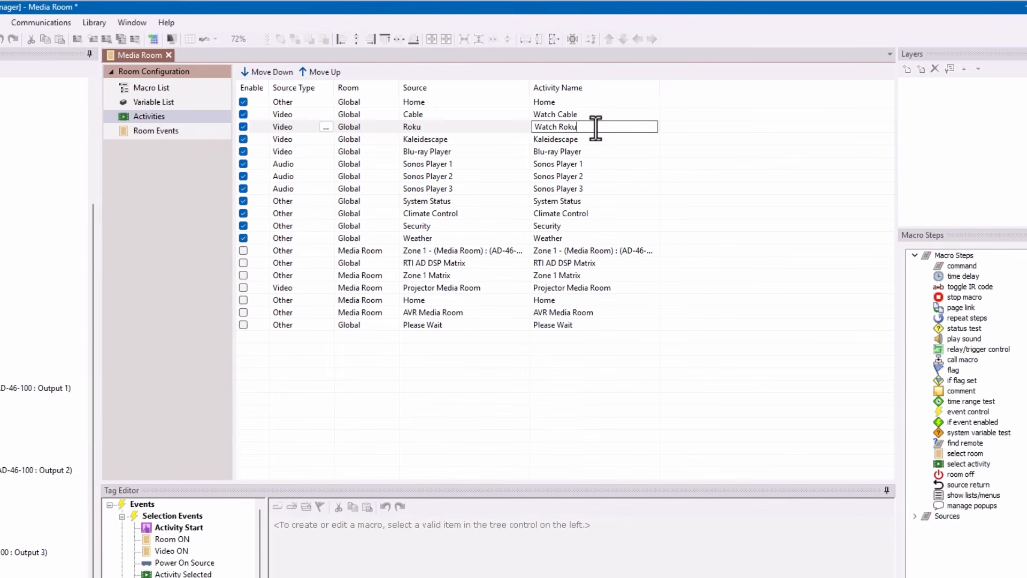
- Rename the Kaleidescape activity as Watch Movies and the Blu-ray Player activity as Watch Discs
left_click(596, 139)
left_click(598, 139)
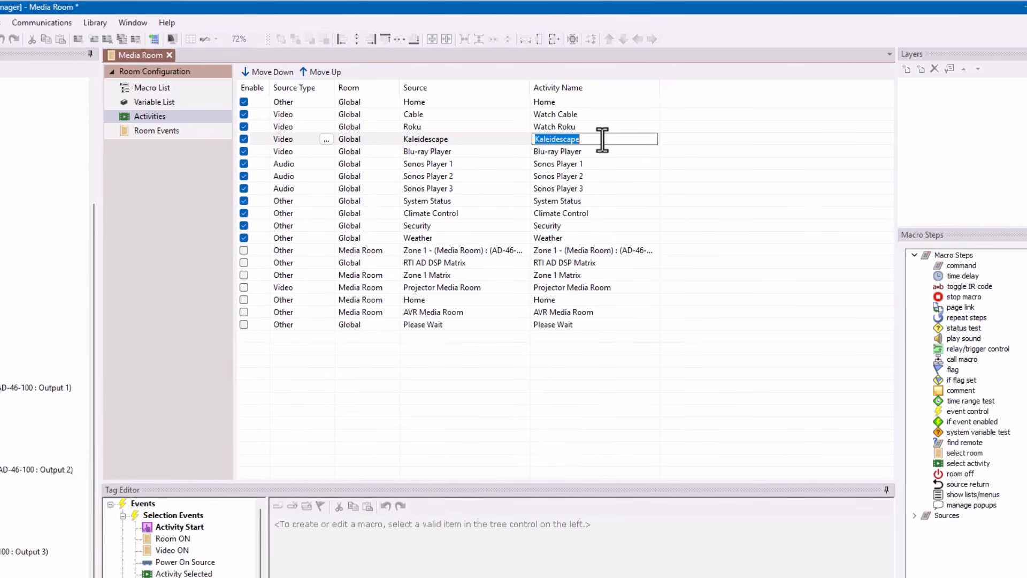
type("Watch Movi")
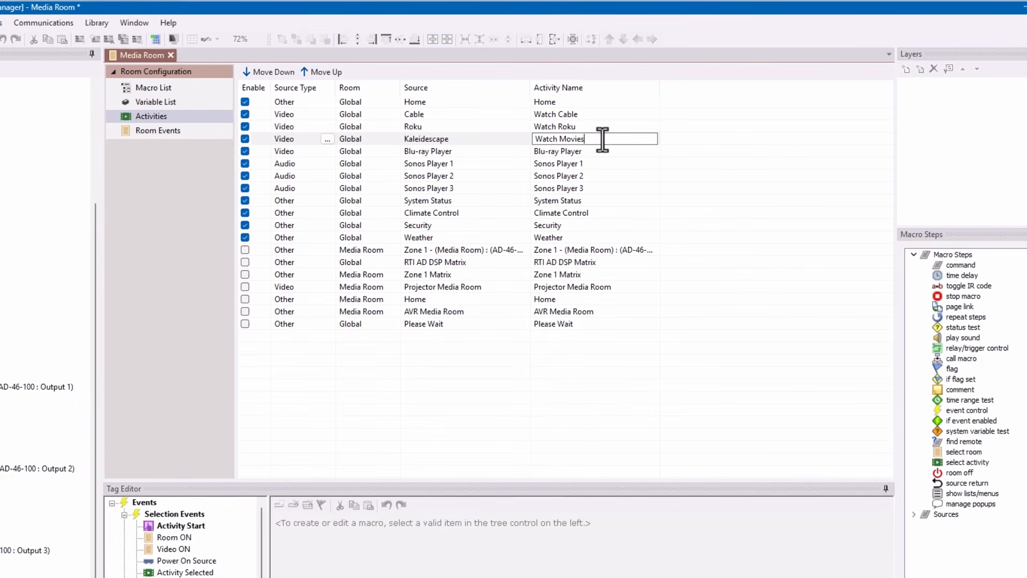
type("es")
left_click(605, 156)
left_click(605, 155)
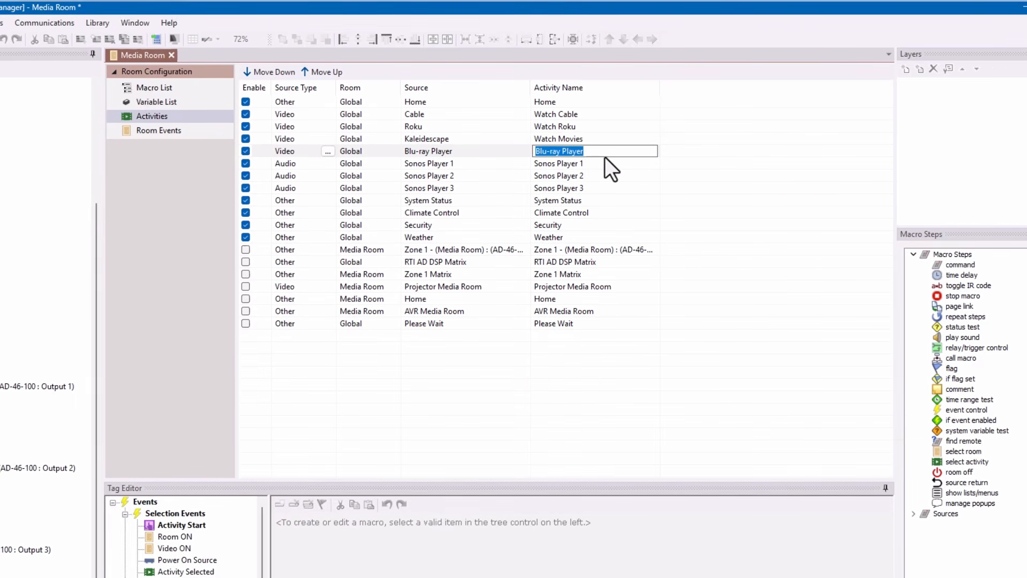
type("Watch Discs")
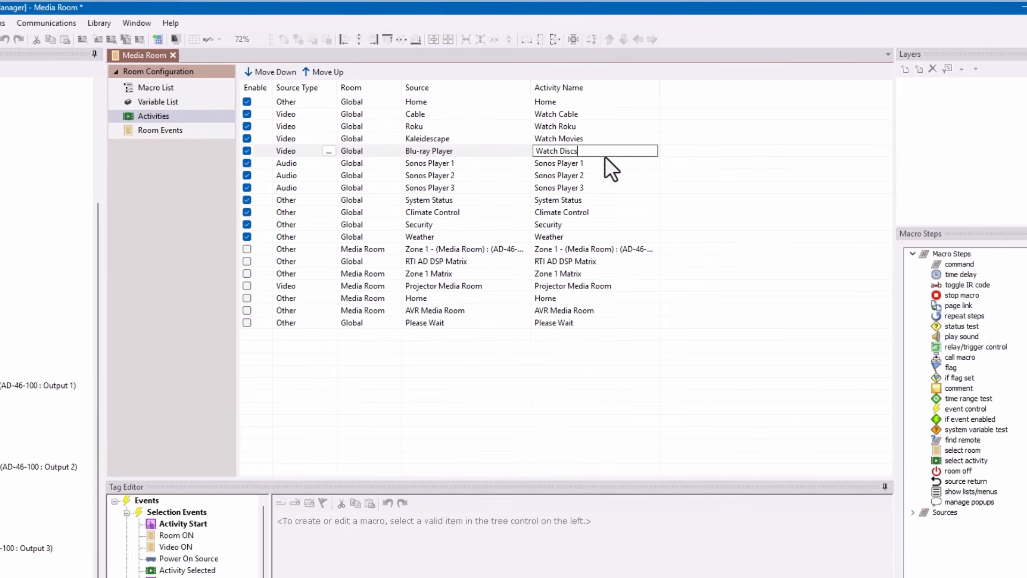
- Rename the activity of the Sonos Player 1 source as Listen to Music 1
left_click(597, 175)
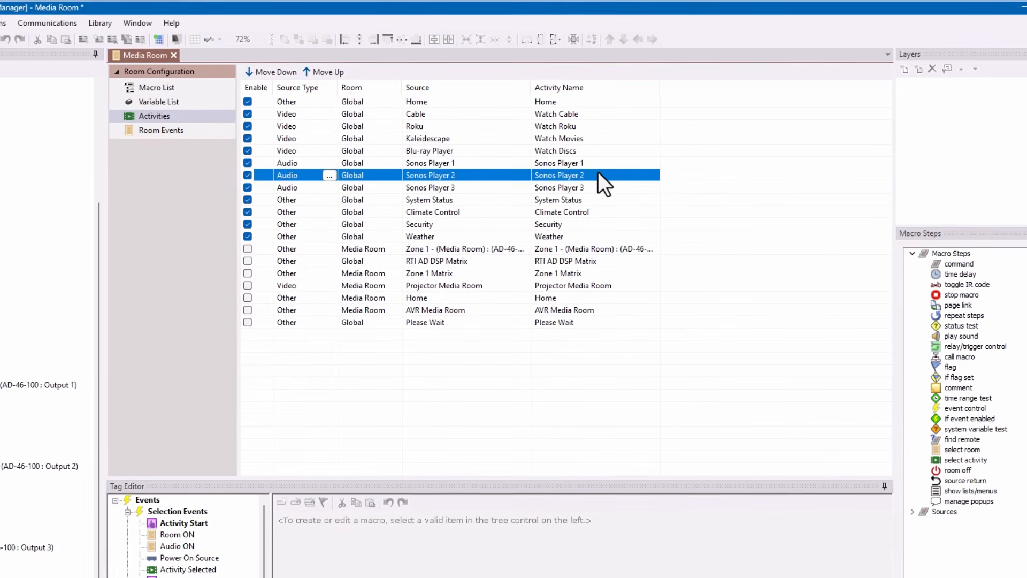
left_click(606, 163)
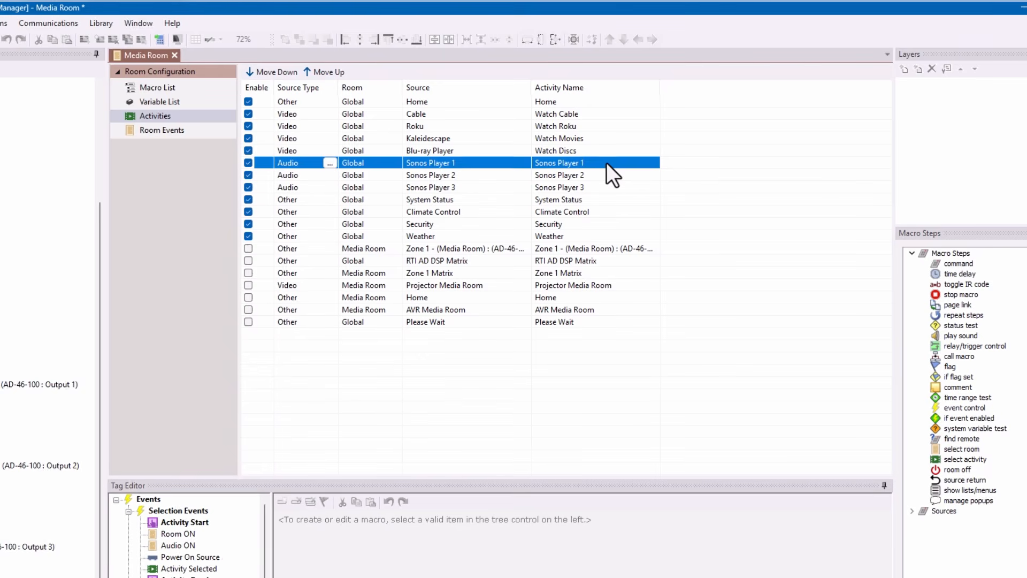
left_click(606, 162)
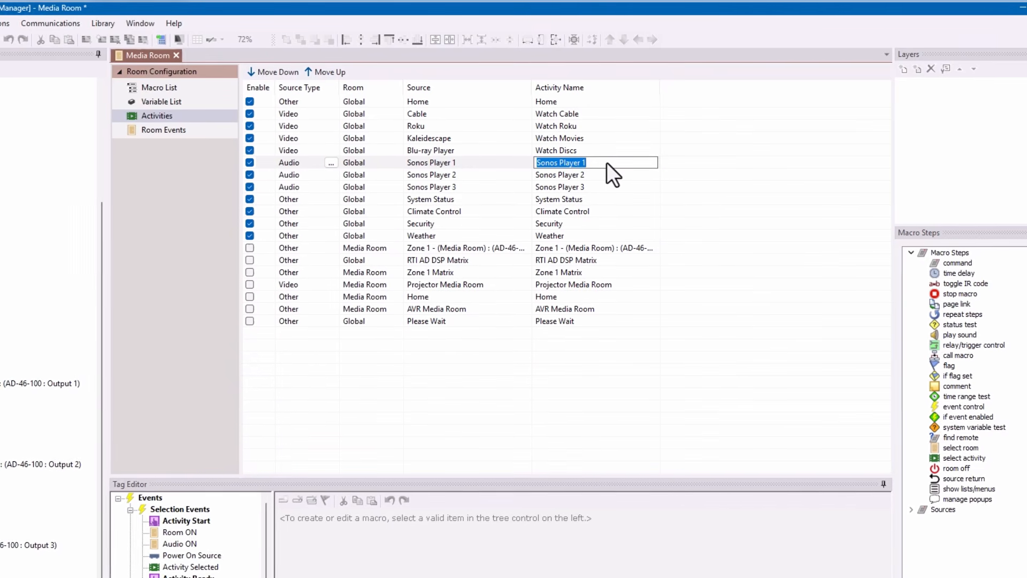
type("Listen to J")
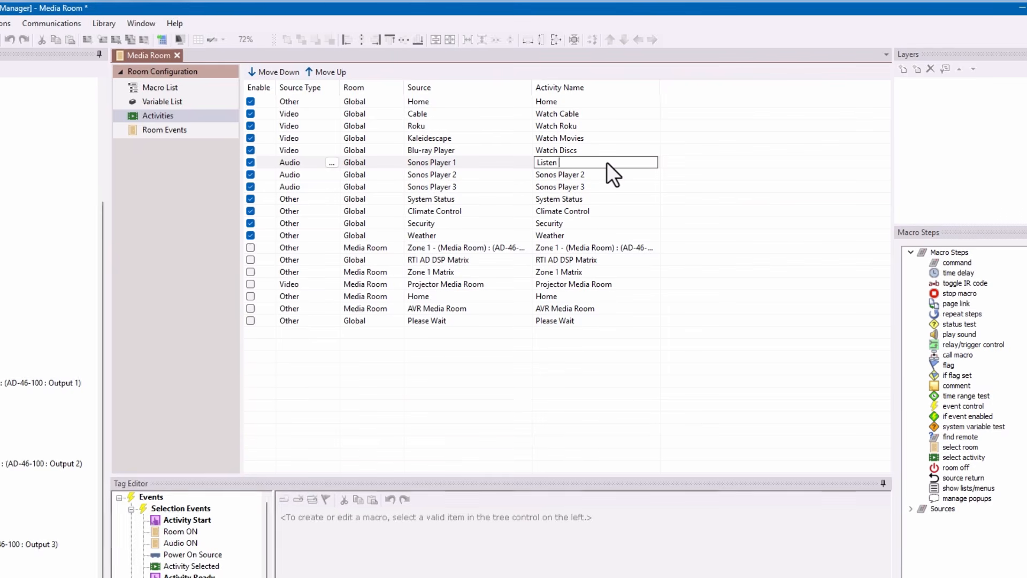
type("ims Musi")
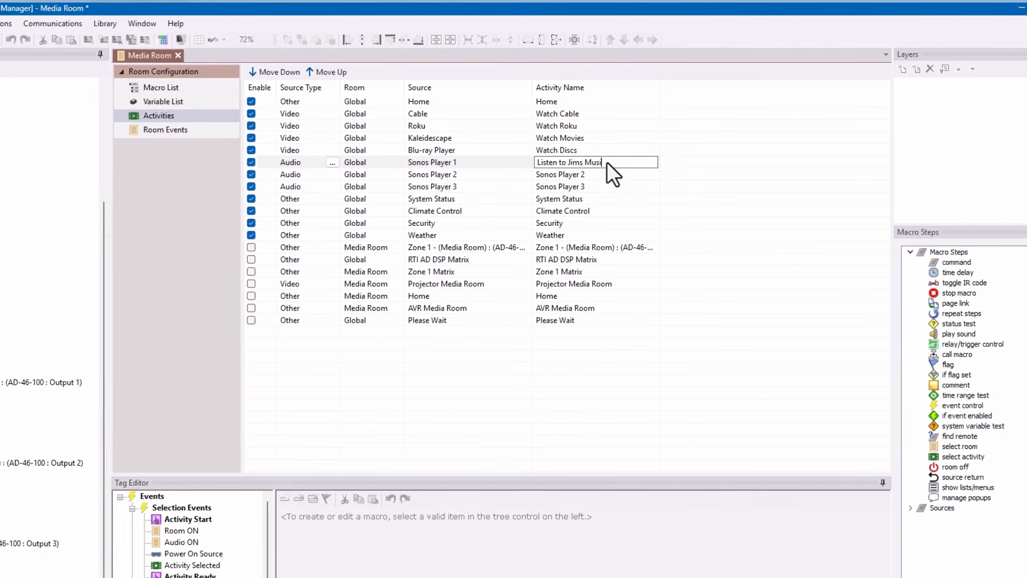
key("BackSpace")
key("BackSpace")
key("BackSpace")
key("BackSpace")
key("BackSpace")
key("BackSpace")
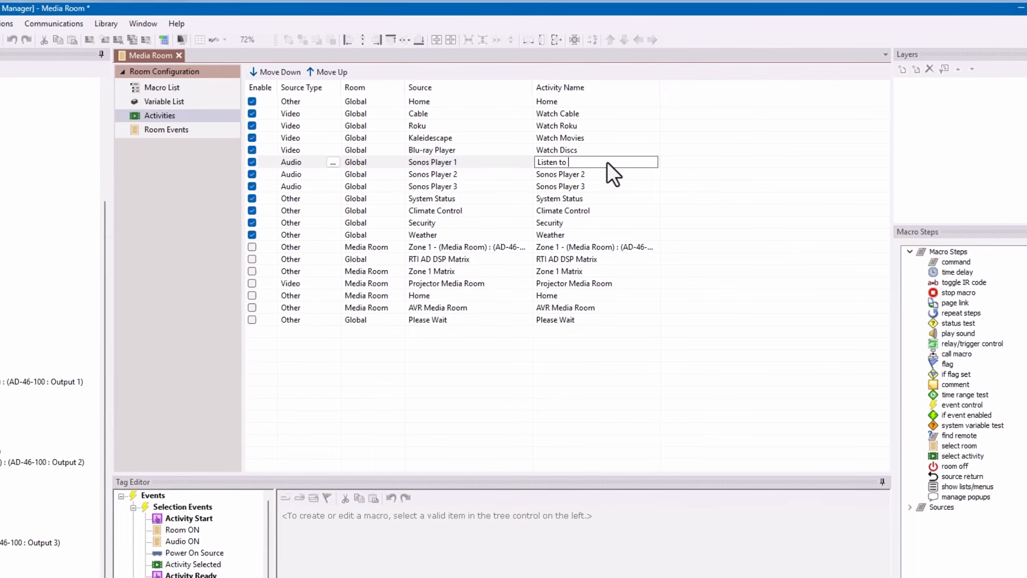
type("Music 1")
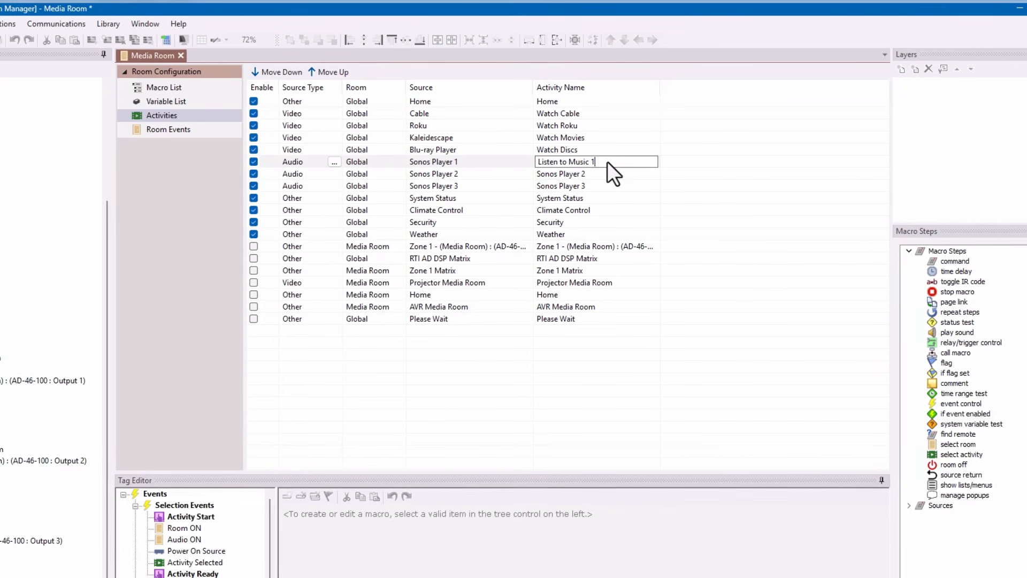
- Rename the Sonos Player 2 activity as Listen to Music 2 and the Sonos Player 3 activity as Listen to Music 3
left_click(573, 173)
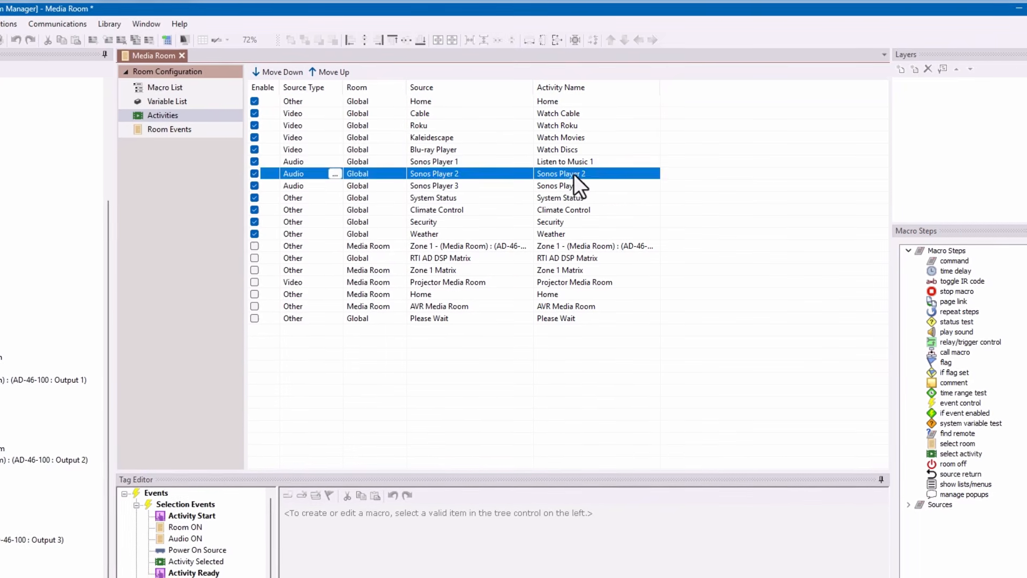
left_click(573, 173)
type("Listen to Music")
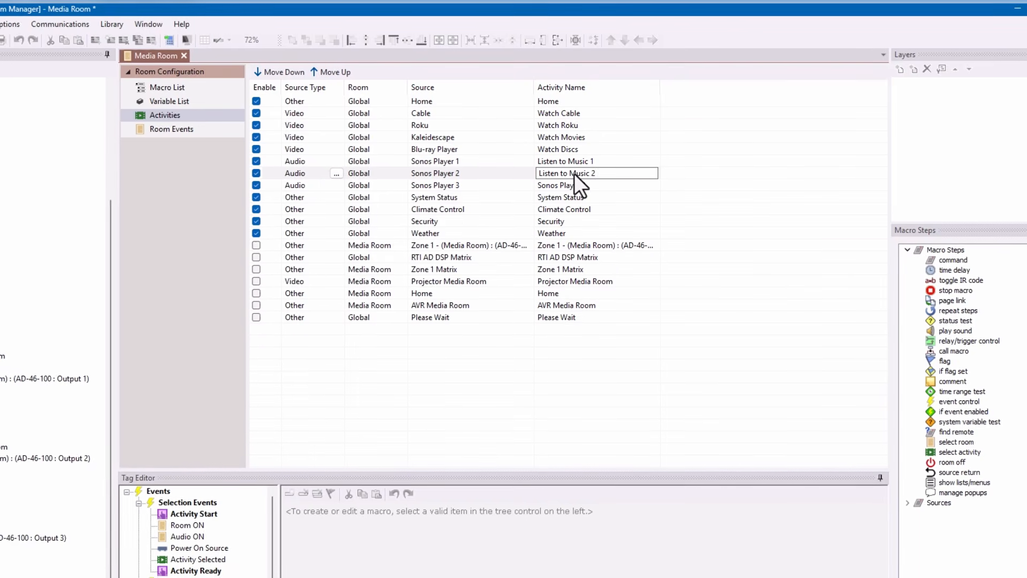
left_click(595, 186)
left_click(595, 186)
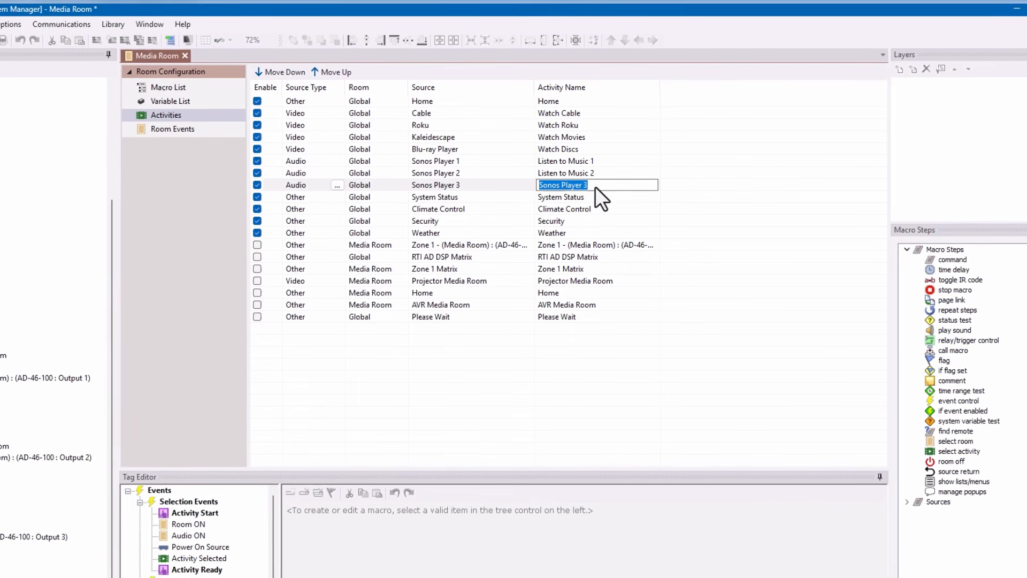
type("Listen to Music 3")
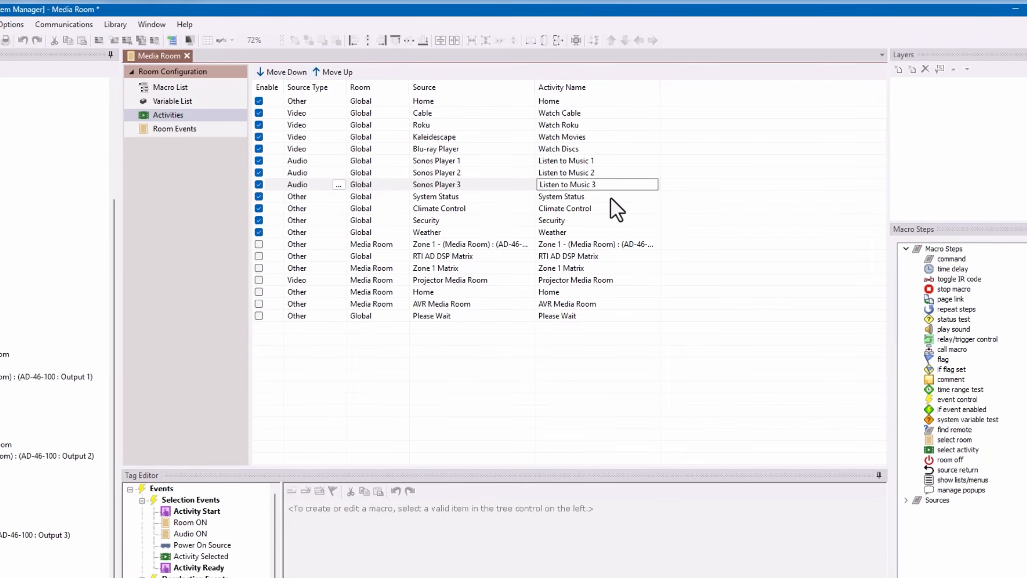
- Rename the System Status activity as System Information
left_click(611, 197)
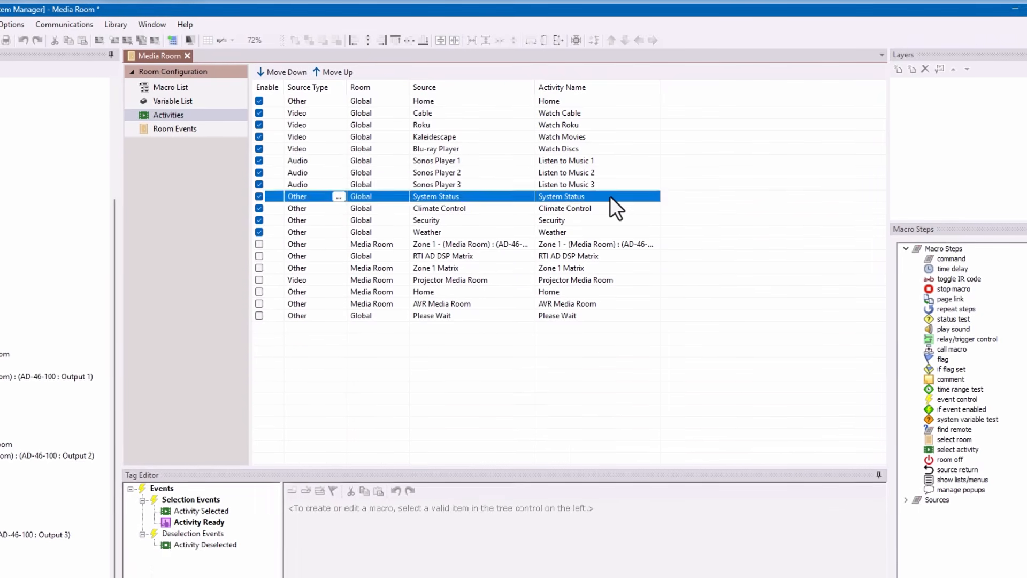
left_click(610, 196)
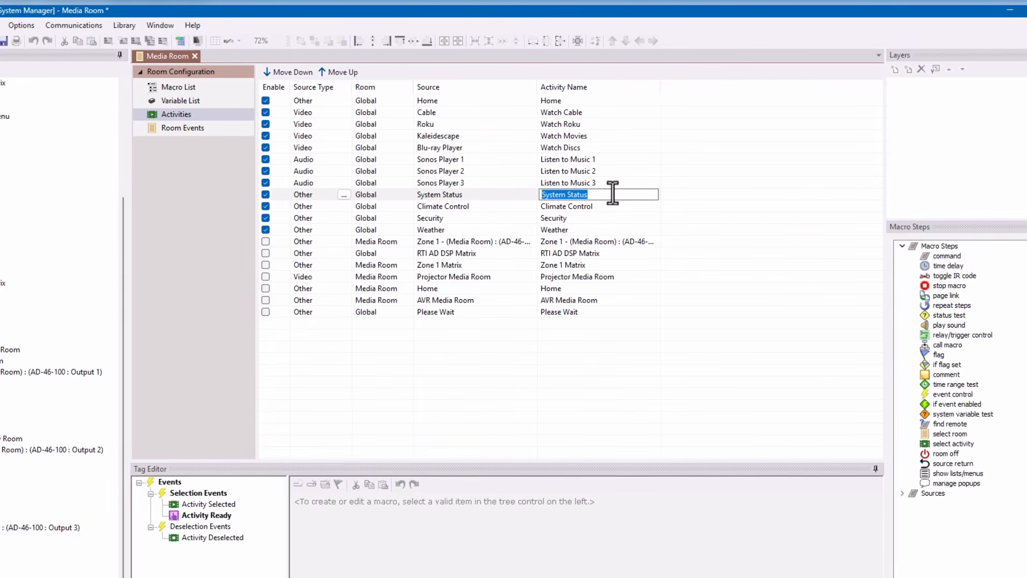
type("System Informati")
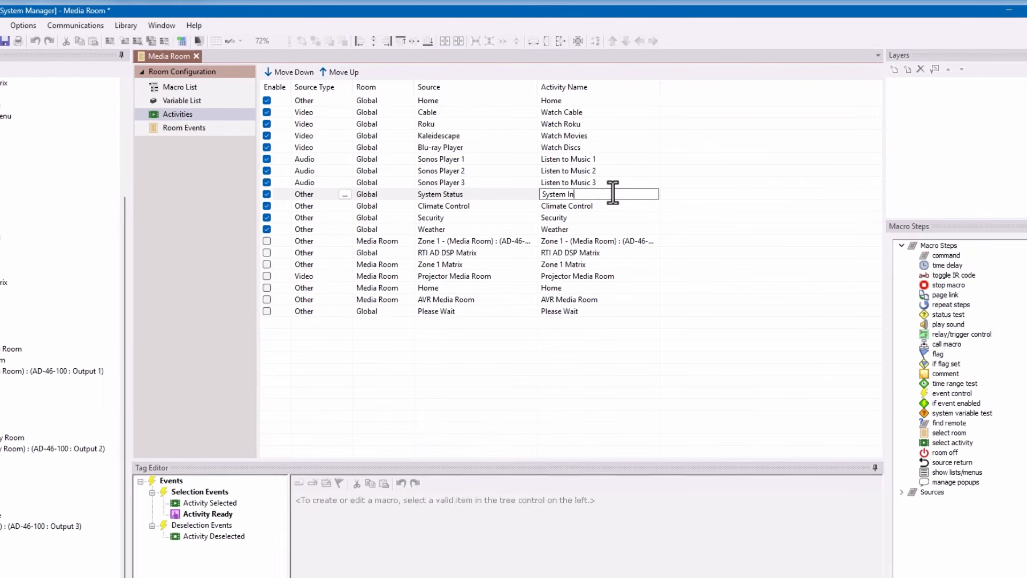
type("on")
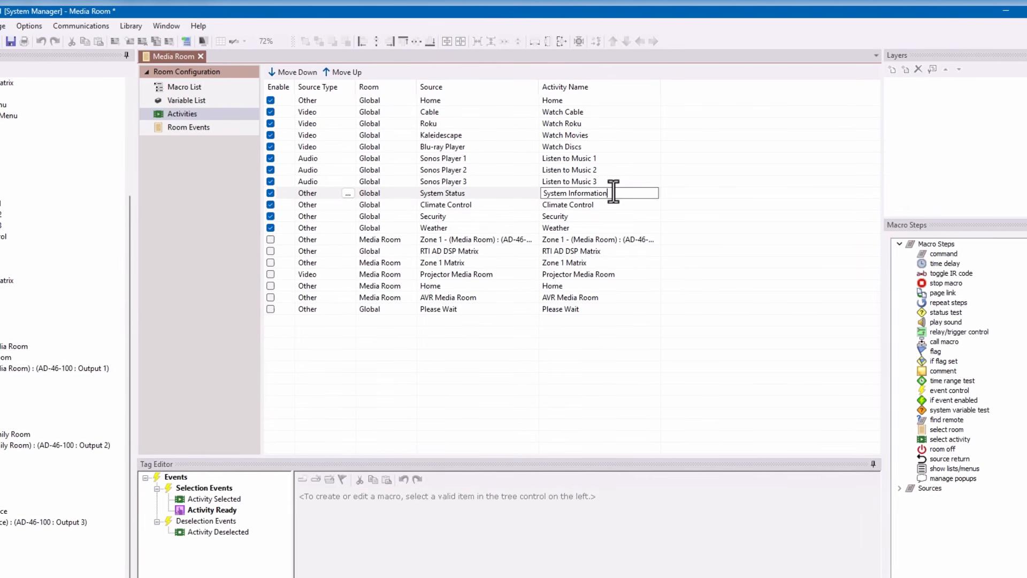
- Rename the activity of the Weather source as Weather Forecast
left_click(579, 203)
left_click(593, 219)
left_click(588, 226)
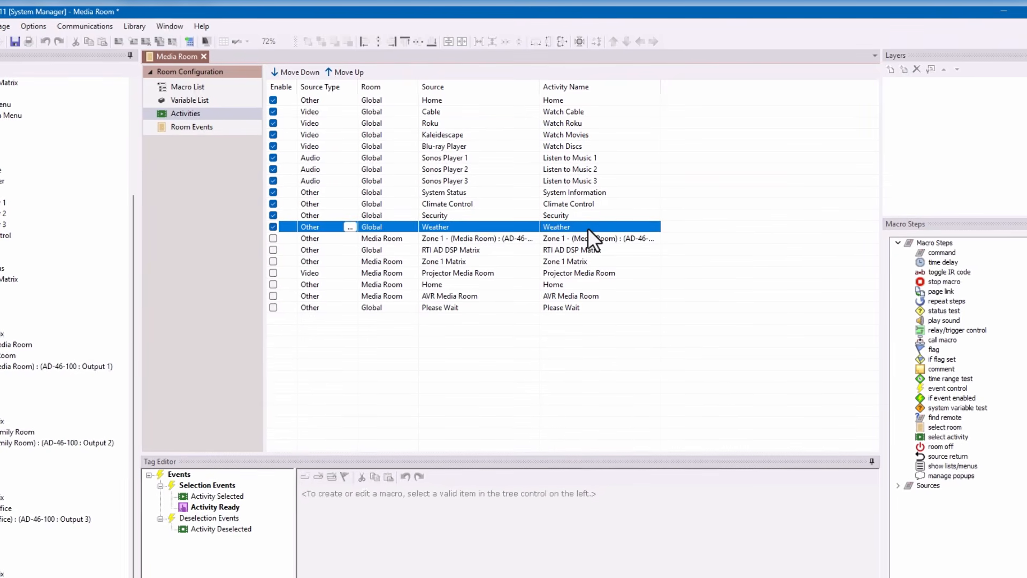
left_click(593, 227)
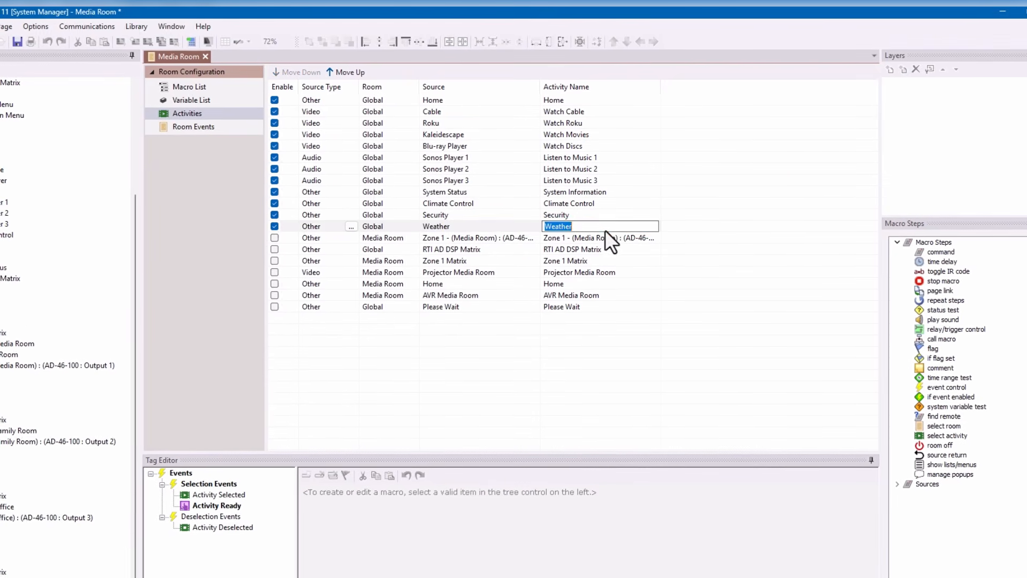
left_click(605, 226)
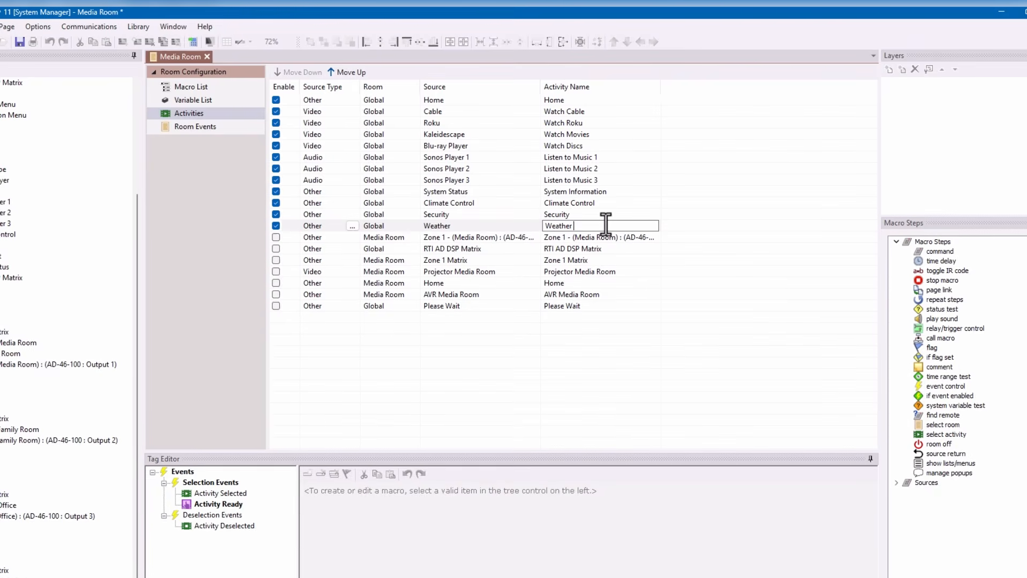
type("C")
key("BackSpace")
type("Forecast")
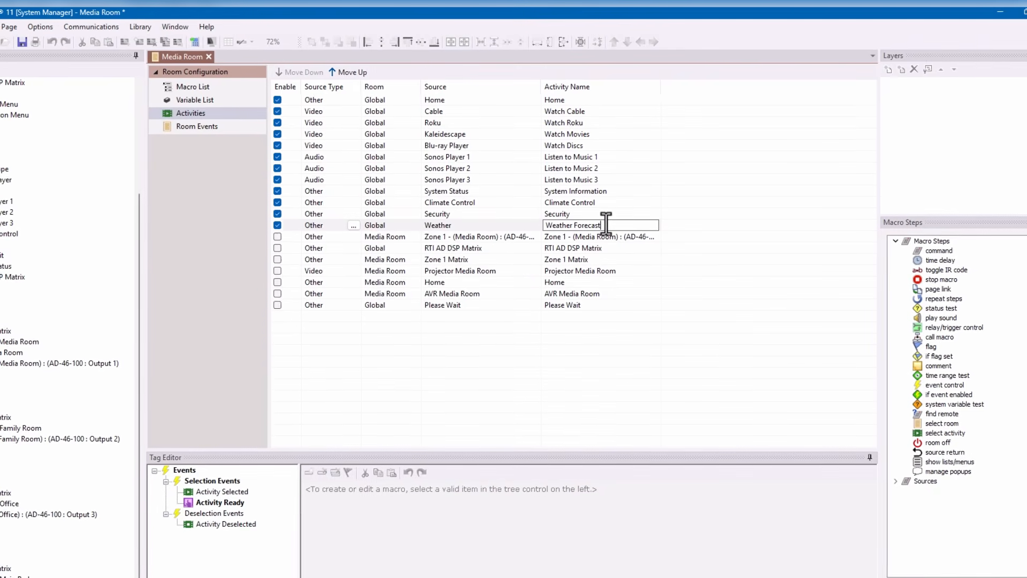
left_click(631, 194)
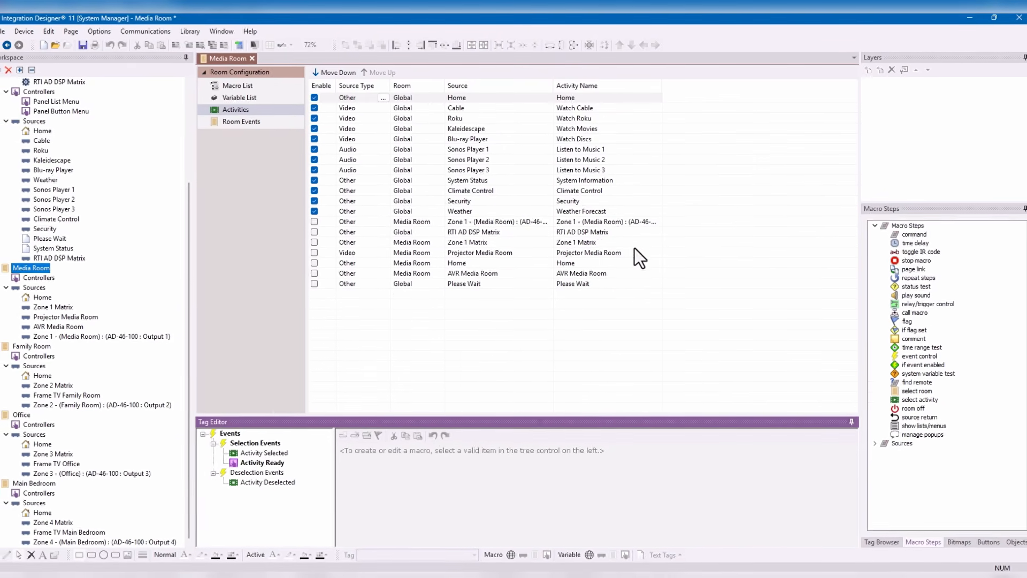
- Enable the Media Room's own Home activity and disable it again
left_click(319, 261)
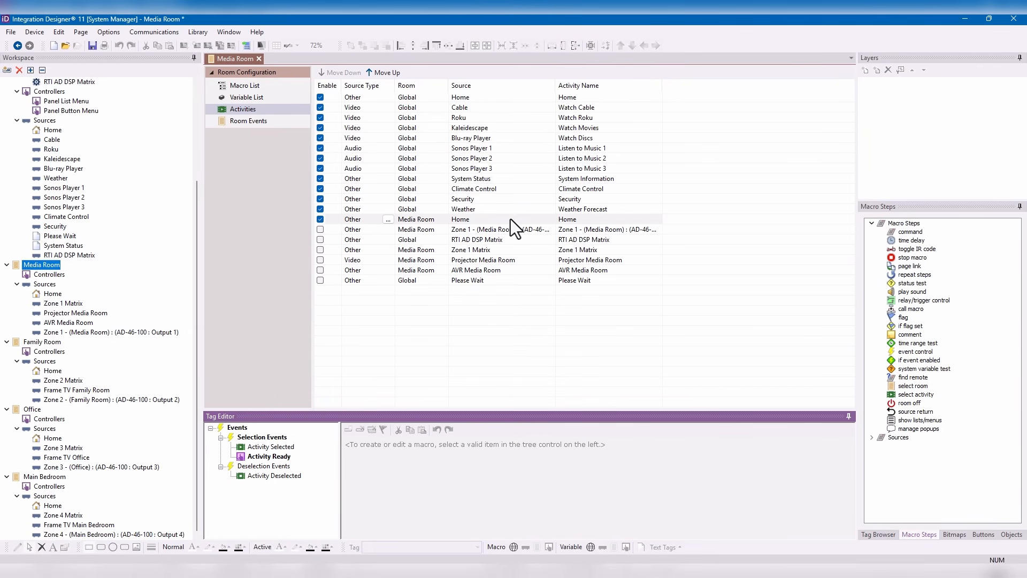
left_click(328, 217)
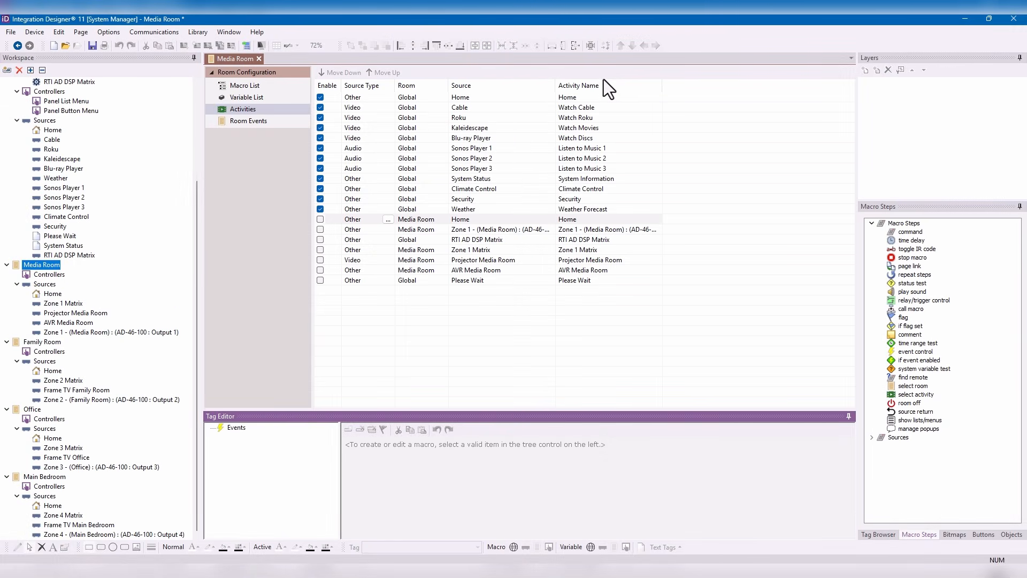
- Open the Panel List Menu controller and toggle the visibility of its Room List Menu and Source List Menu layers to examine them
left_click(66, 294)
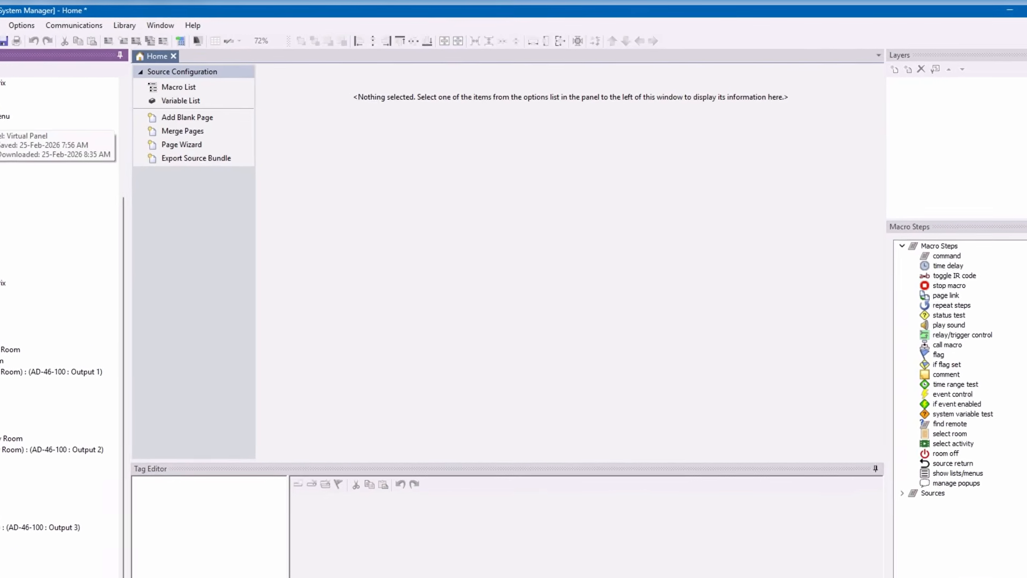
left_click(20, 105)
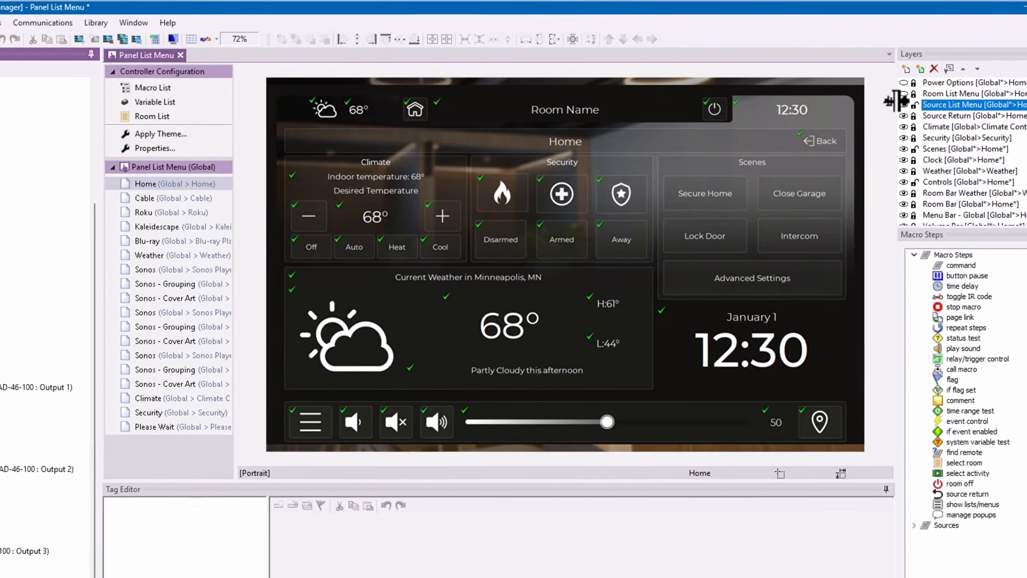
left_click(899, 93)
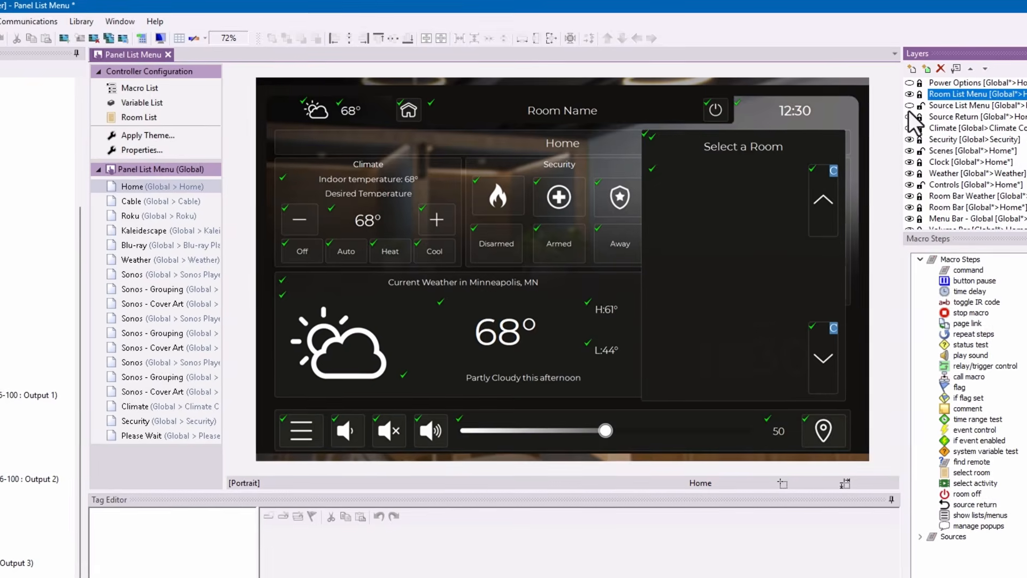
left_click(906, 95)
left_click(910, 106)
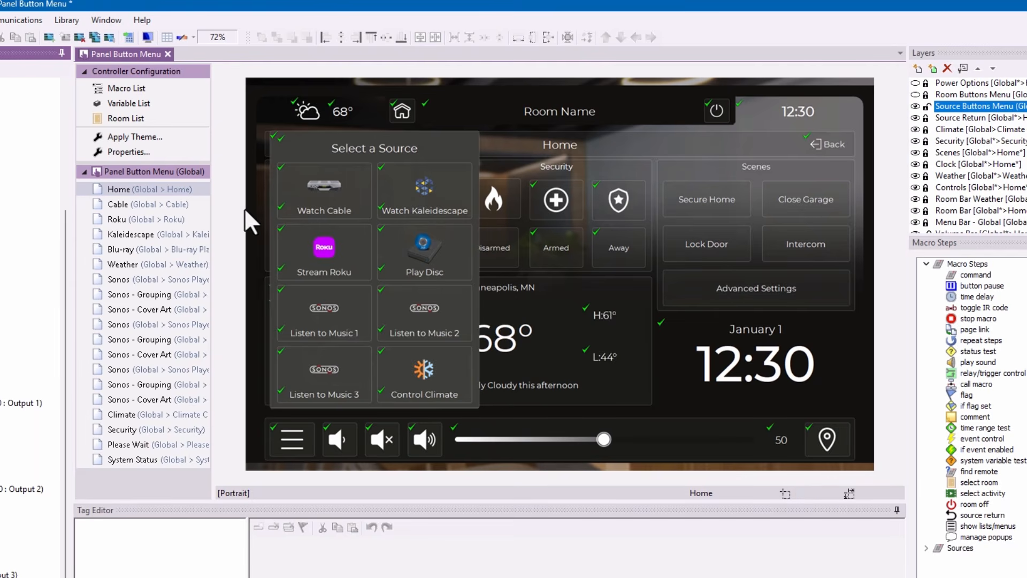
- Inspect the Watch Cable, Watch Kaleidescape and Listen to Music 3 buttons in the Panel Button Menu and show the Power Options layer
left_click(323, 189)
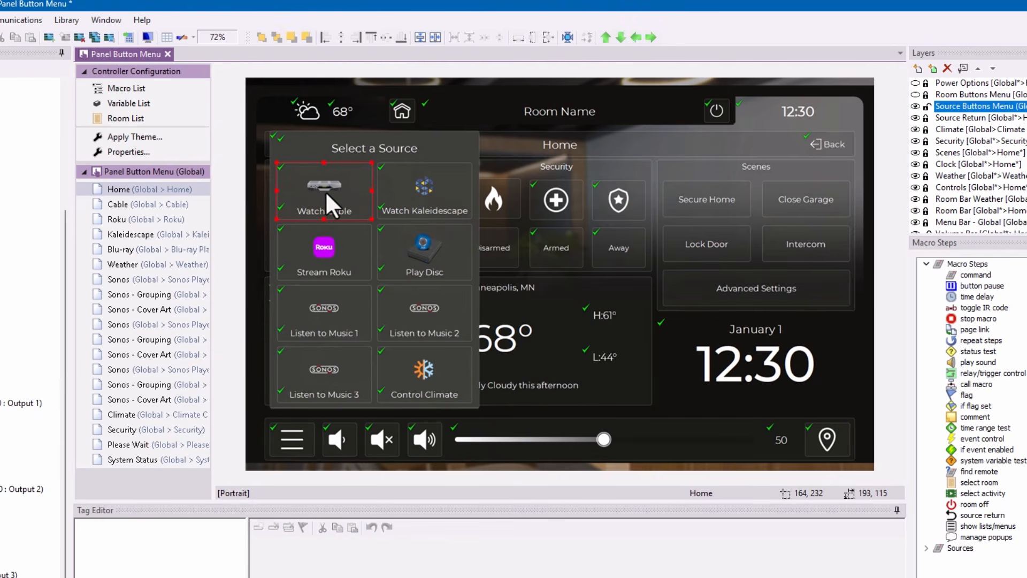
left_click(414, 190)
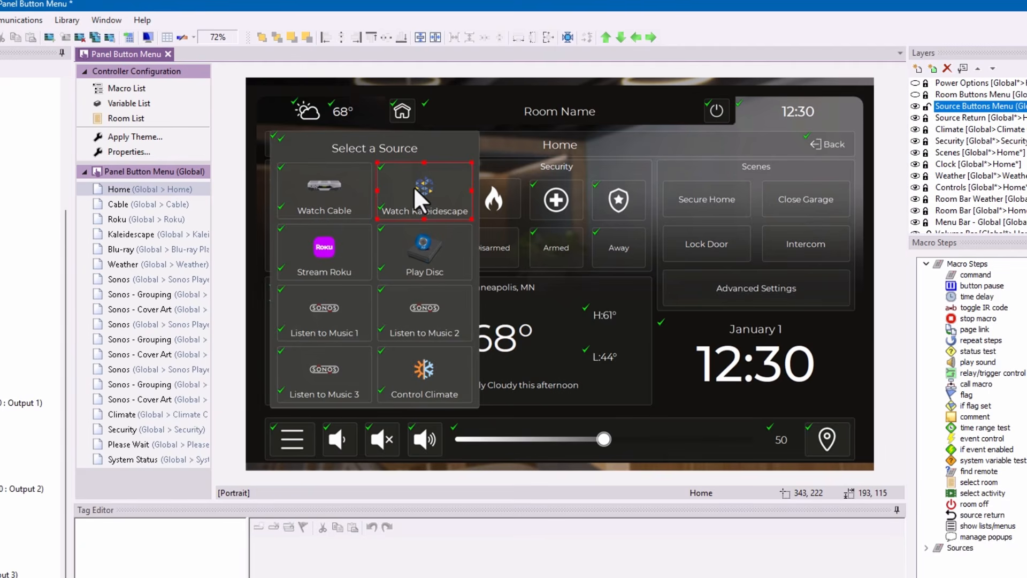
left_click(316, 369)
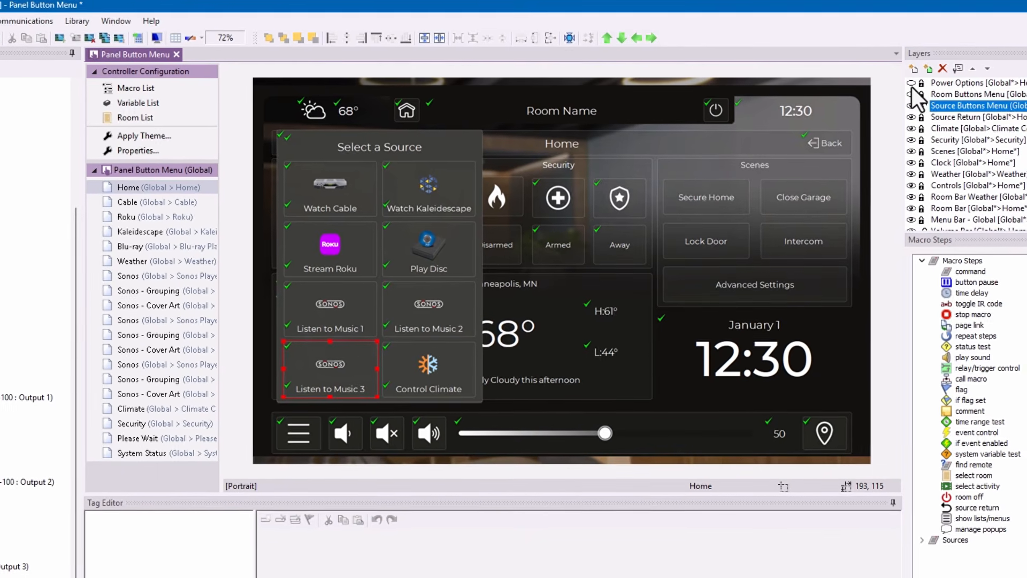
left_click(911, 84)
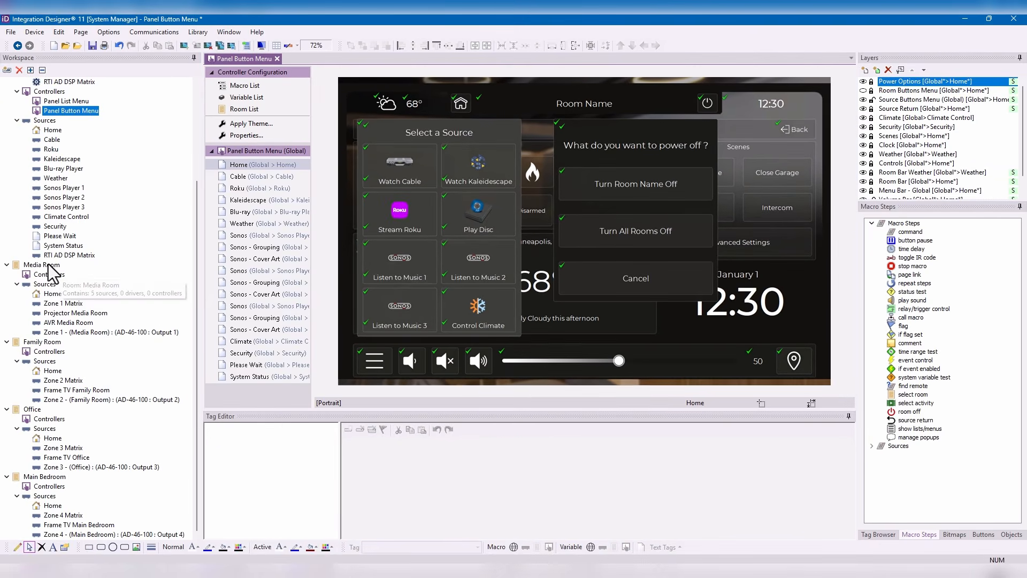
- Open the Media Room's activities list and enlarge the Tag Editor to give its event tree more height
left_click(48, 265)
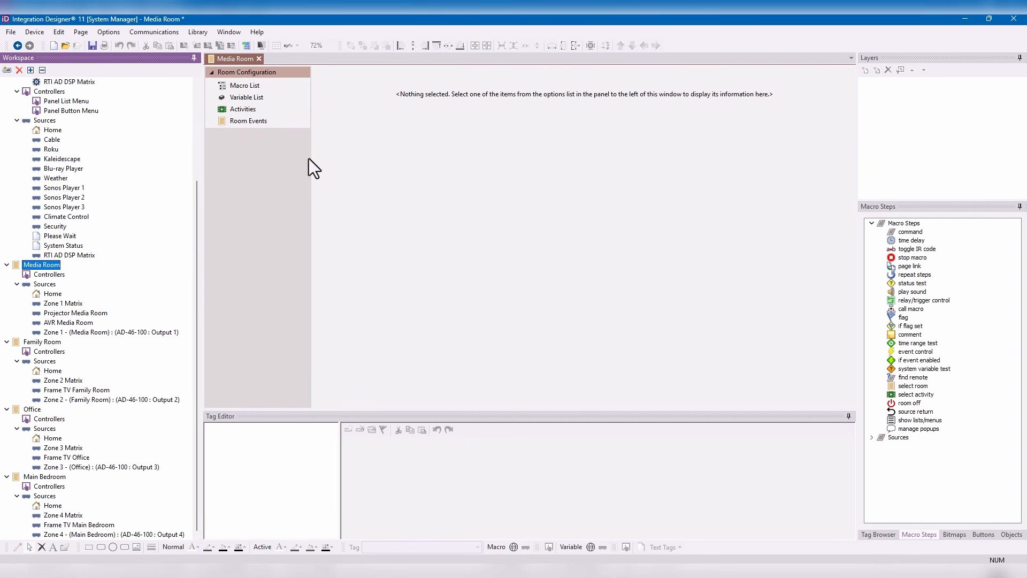
left_click(267, 110)
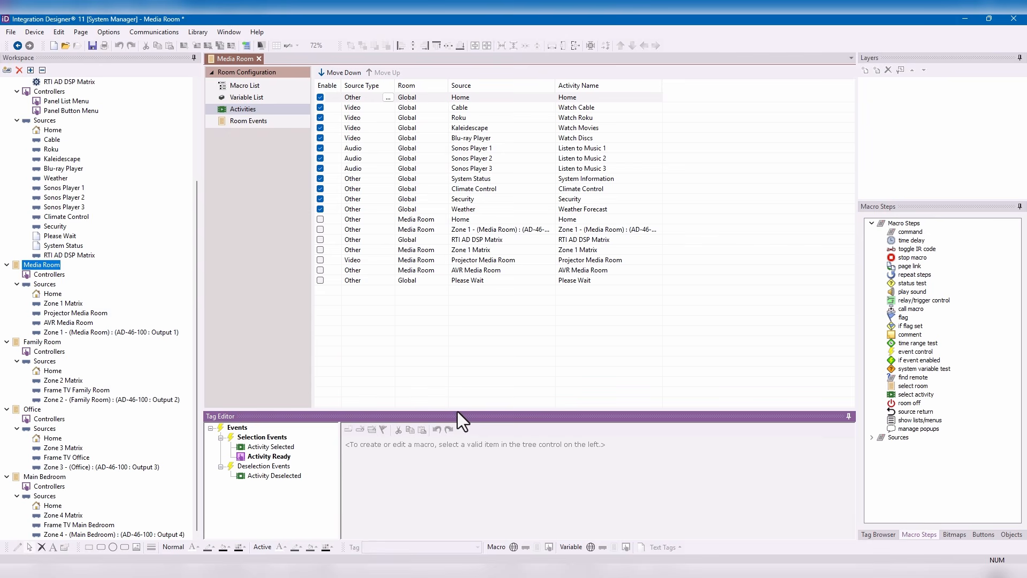
left_click_drag(458, 409, 483, 221)
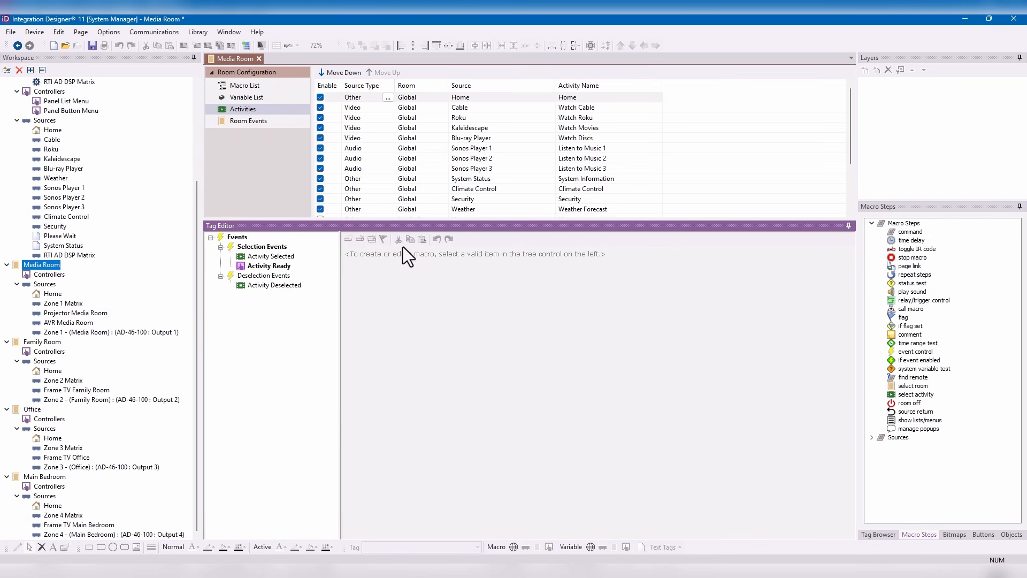
- Compare the event trees of the Watch Cable and Home activities and widen the Tag Editor's event tree
left_click(583, 107)
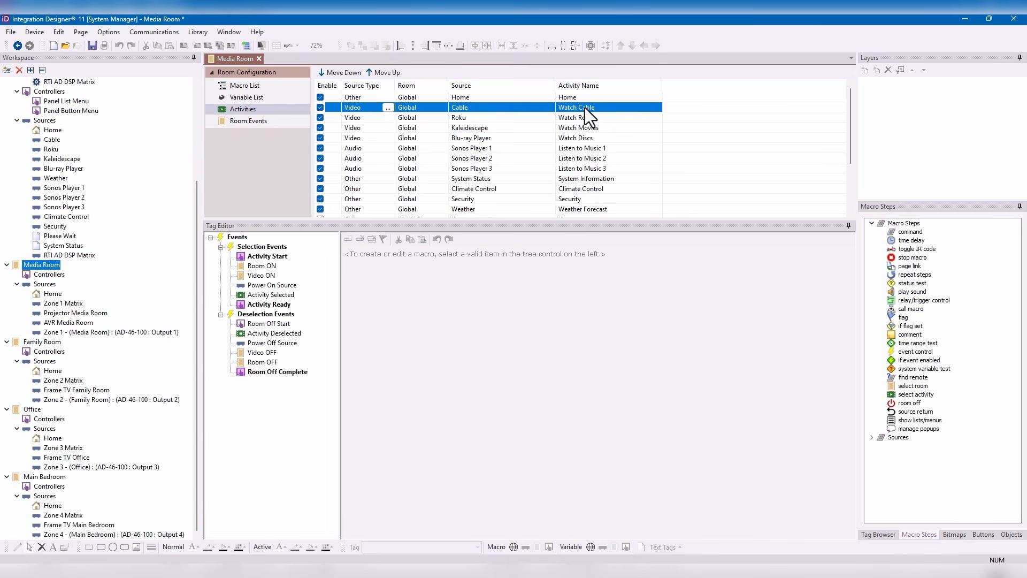
left_click(592, 97)
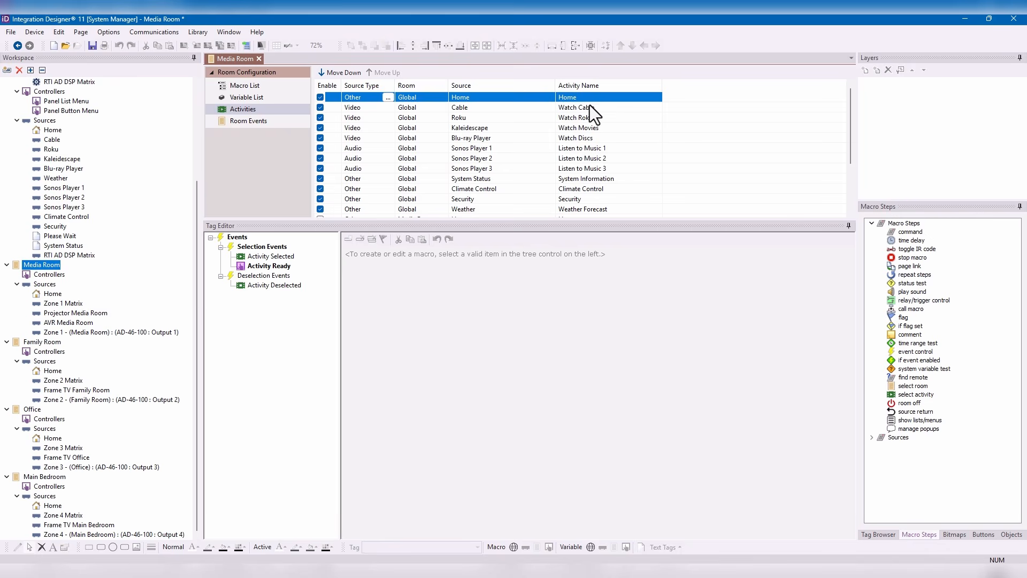
left_click(586, 108)
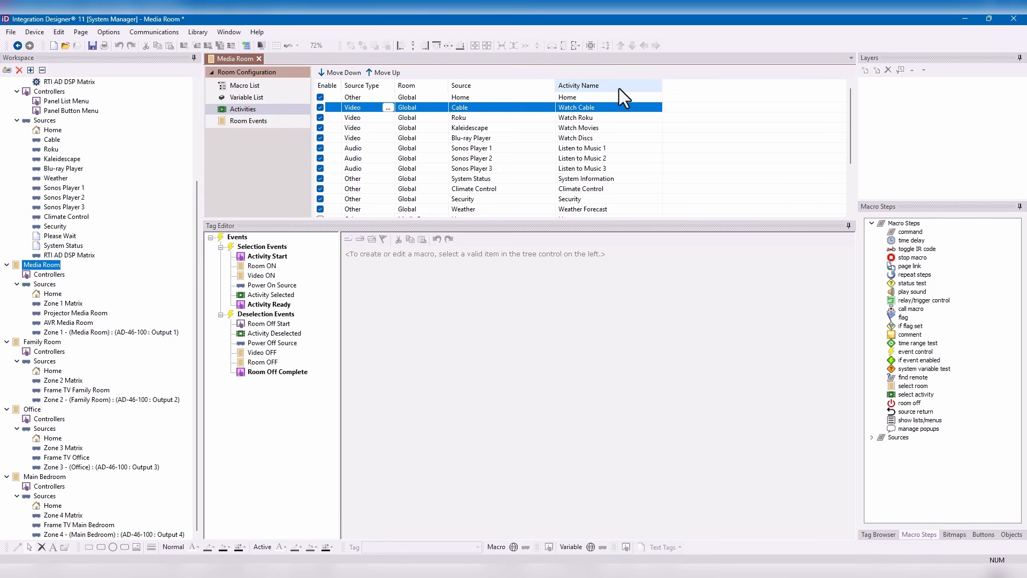
left_click_drag(341, 269, 363, 269)
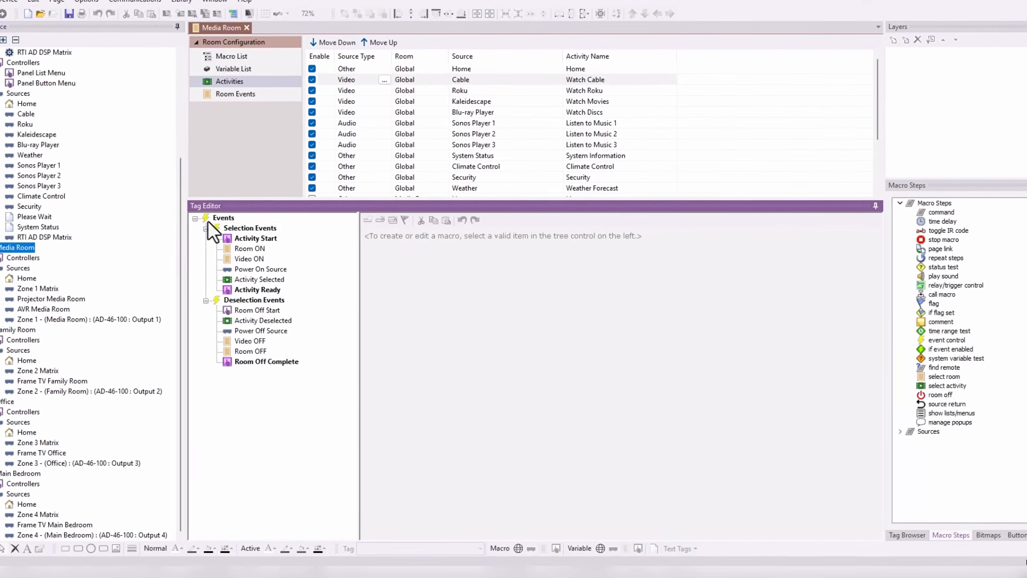
- Examine the Selection Events and Deselection Events groups of the Watch Cable activity
left_click(222, 220)
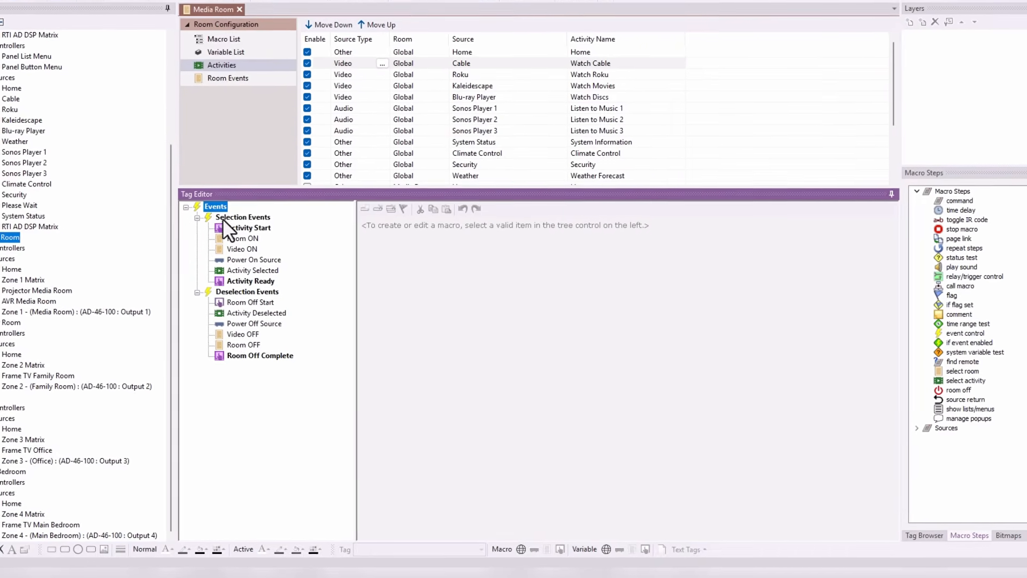
left_click(208, 220)
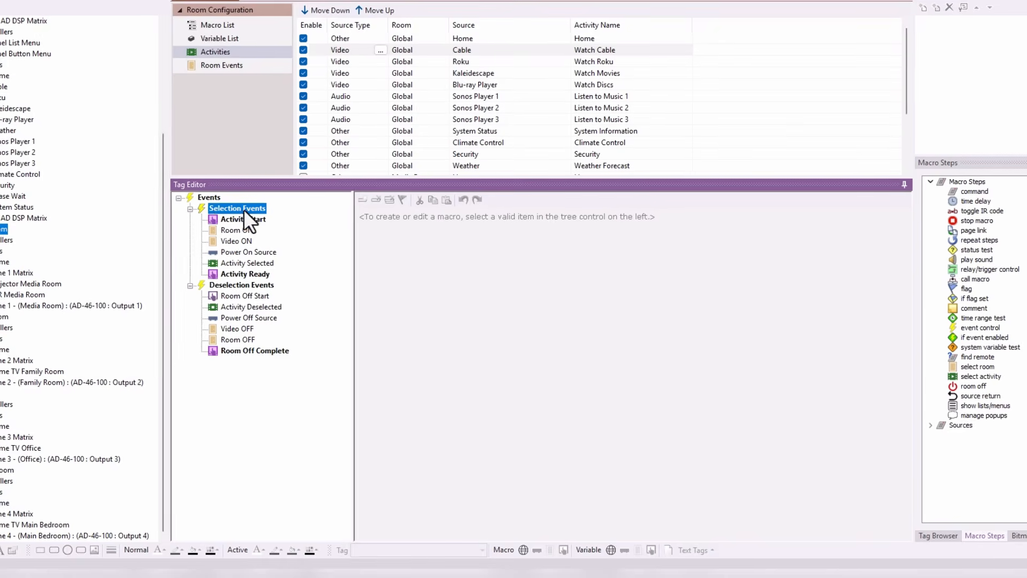
left_click(229, 282)
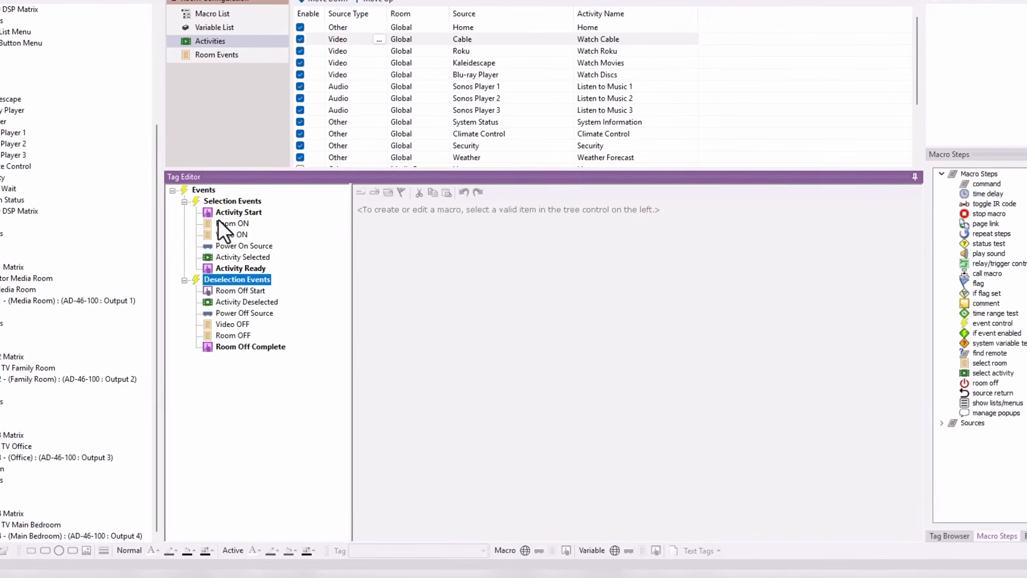
left_click(224, 201)
left_click(213, 277)
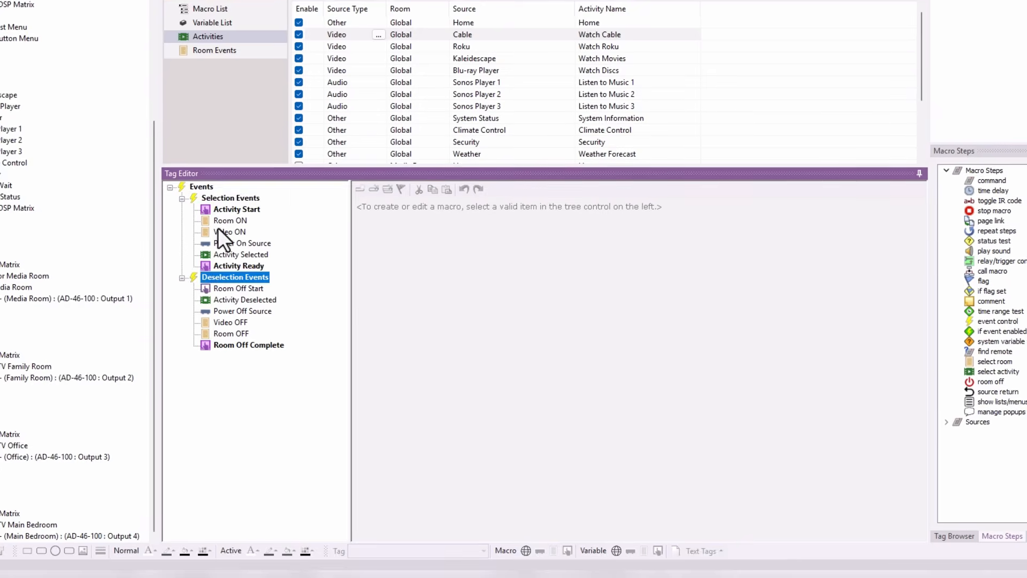
left_click(221, 199)
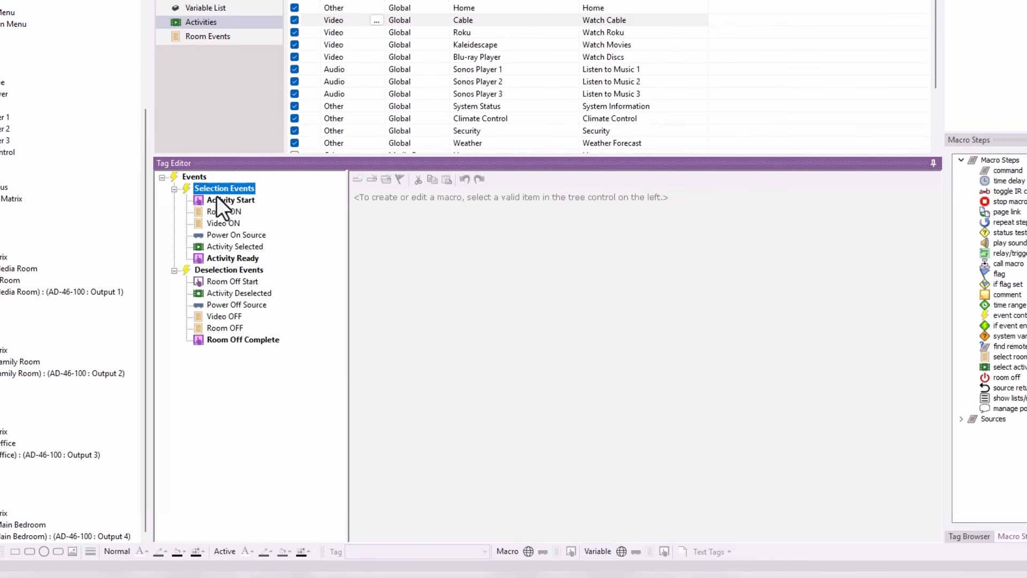
- Review the Watch Cable selection macros in order: Activity Start, Room ON, Video ON, Power On Source, Activity Selected and Activity Ready
left_click(231, 200)
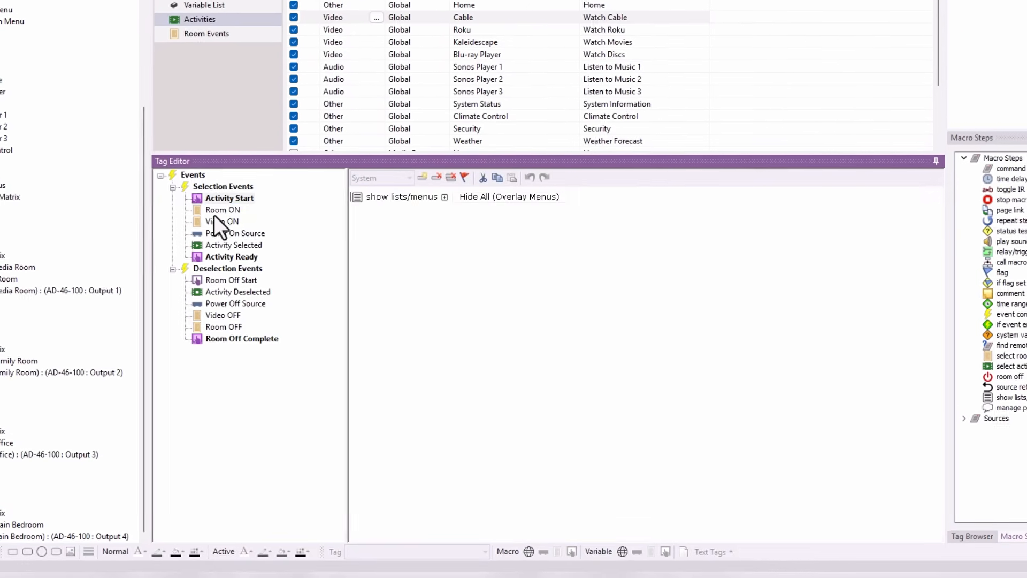
left_click(215, 211)
left_click(221, 221)
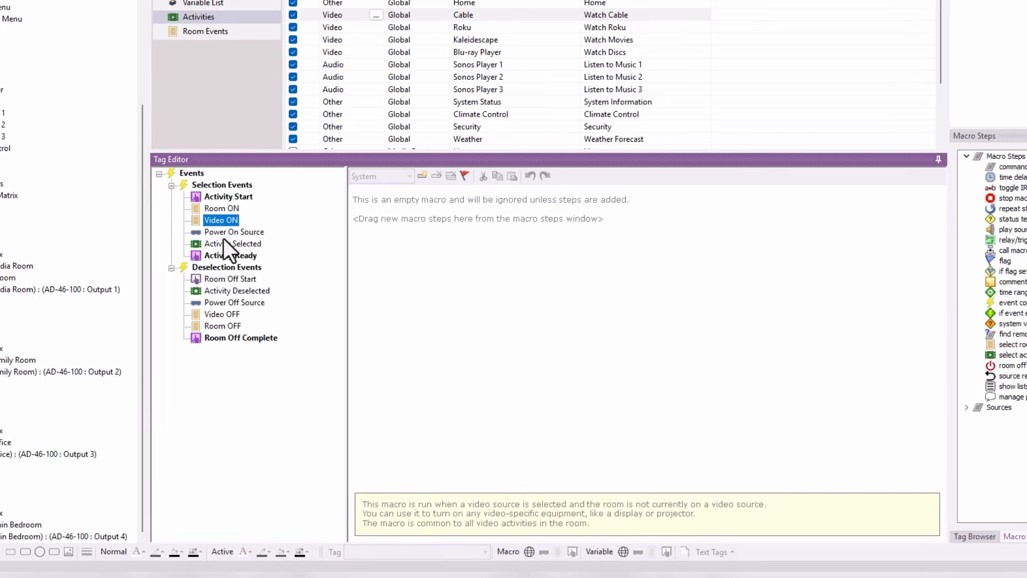
left_click(234, 231)
left_click(255, 243)
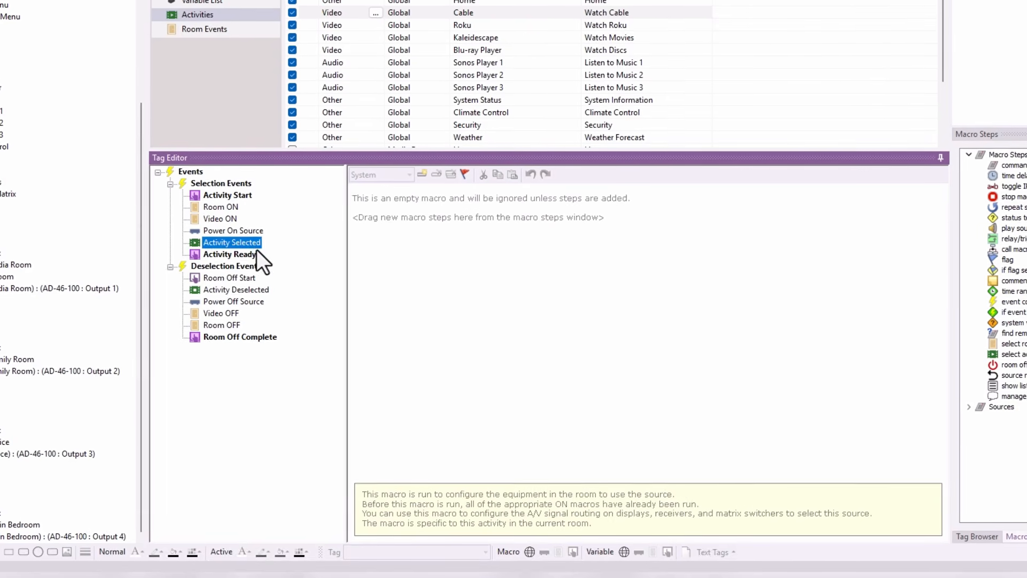
left_click(249, 255)
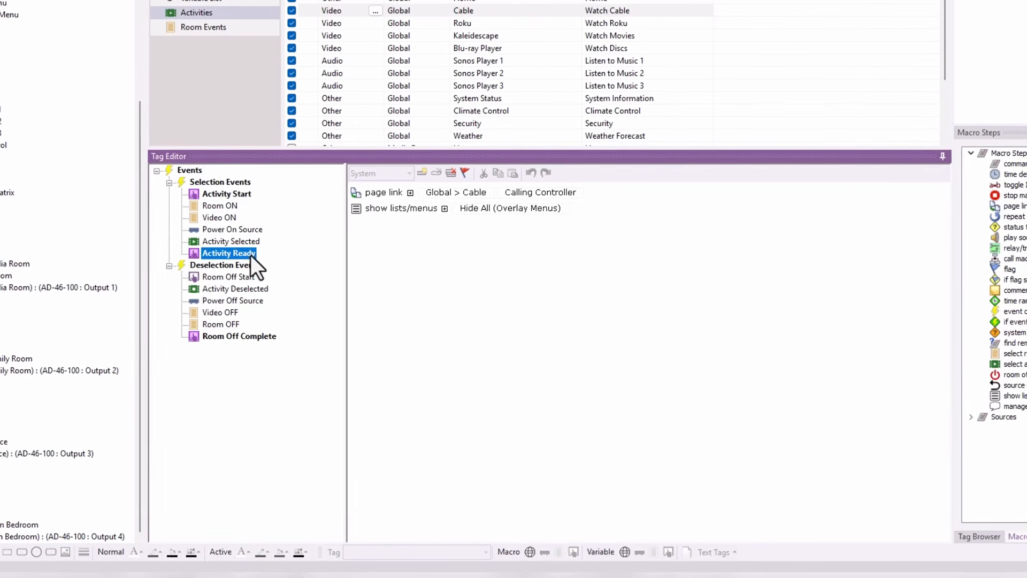
- Go through Watch Cable's Selection Events once more from Activity Start to Activity Ready, rechecking the Power On Source and Activity Selected macros
left_click(231, 182)
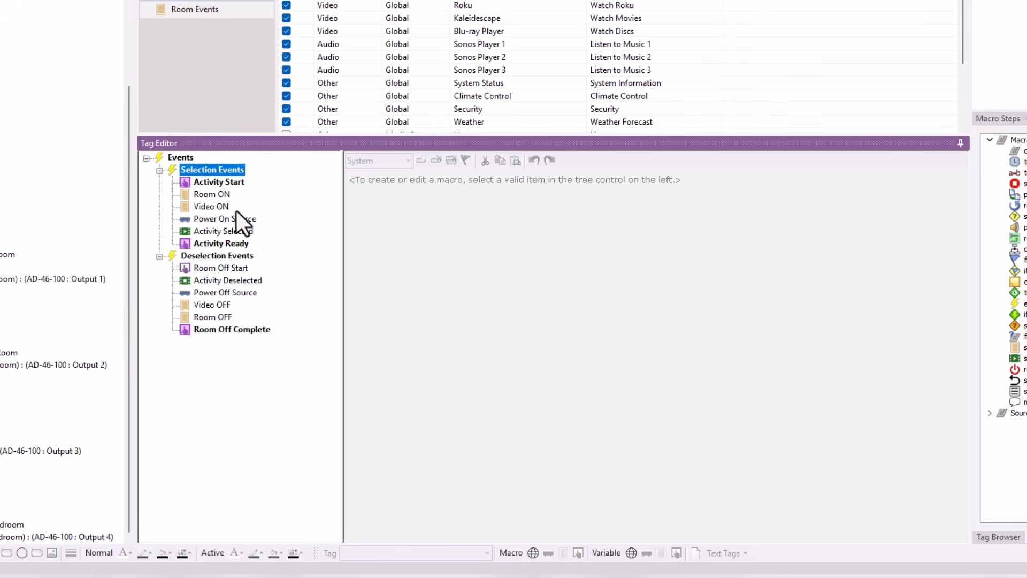
left_click(222, 182)
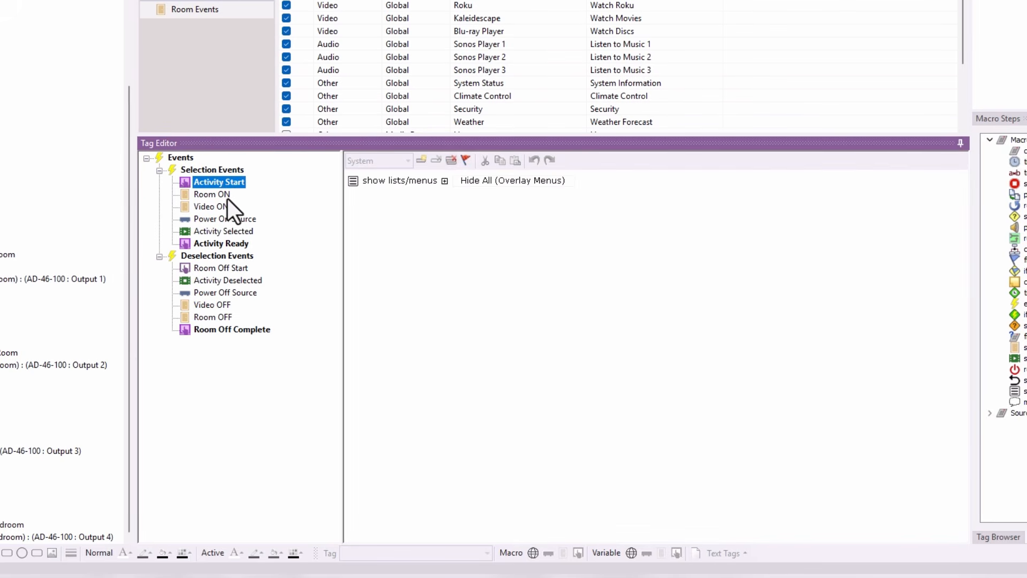
left_click(226, 198)
left_click(225, 211)
left_click(230, 226)
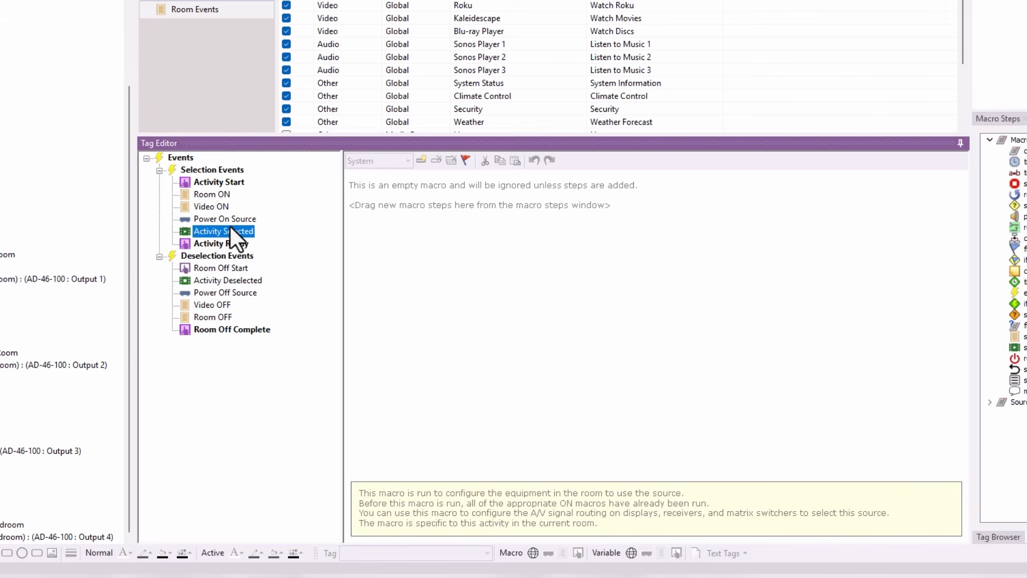
left_click(238, 218)
left_click(234, 230)
left_click(233, 241)
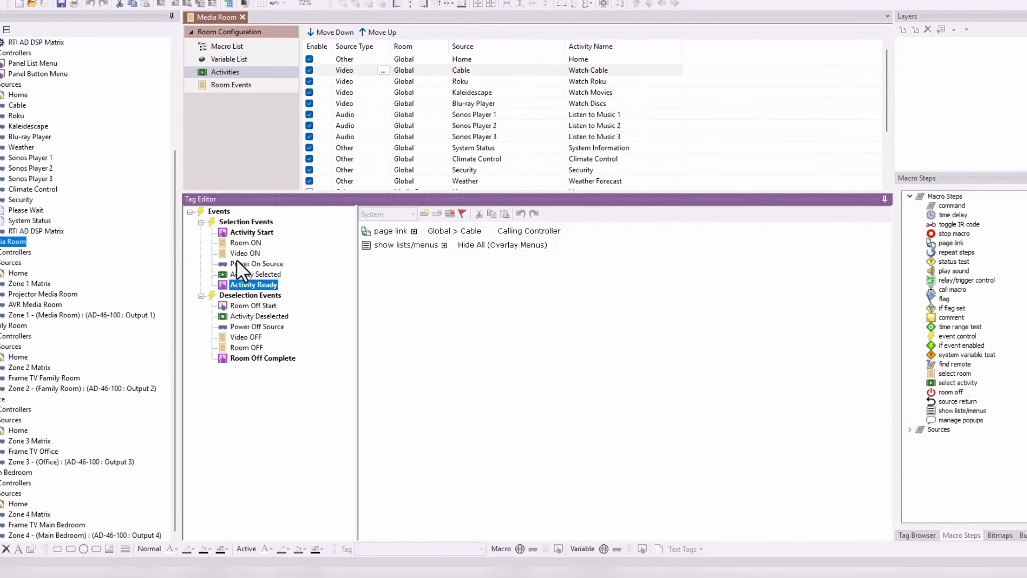
- Examine the Video ON macro of the Watch Cable activity, leaving the activity's name as it is
left_click(238, 254)
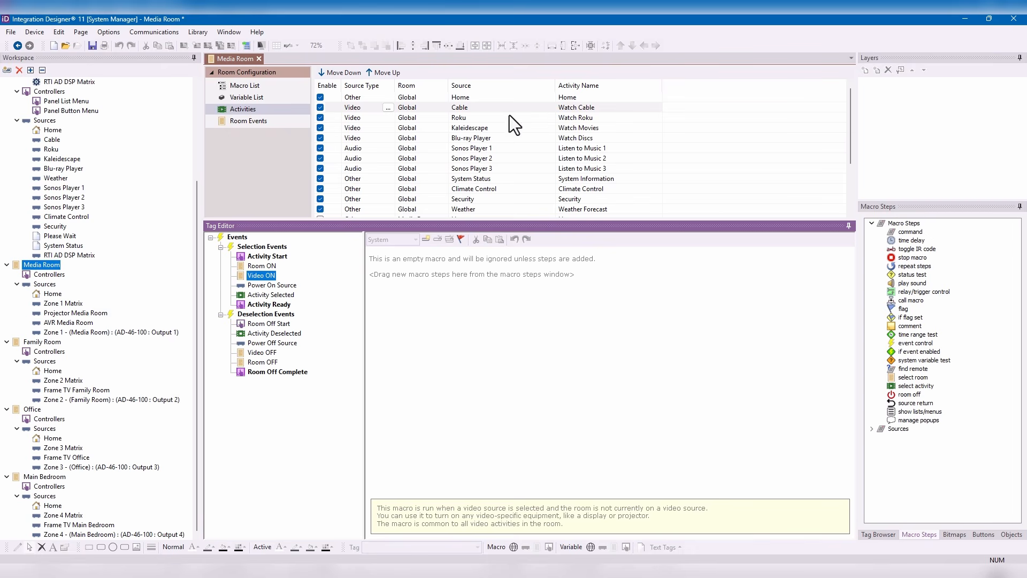
left_click(579, 107)
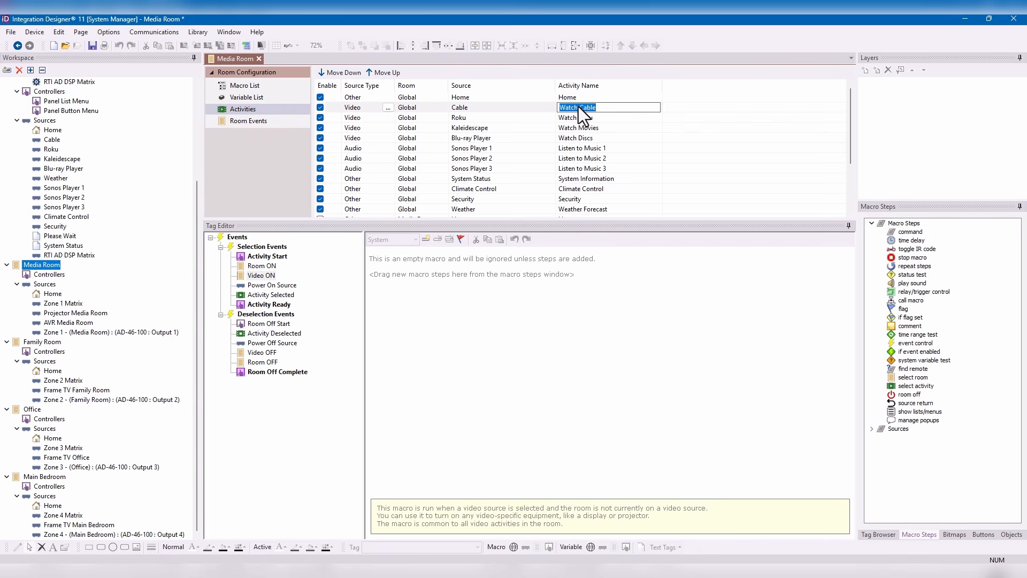
left_click(261, 274)
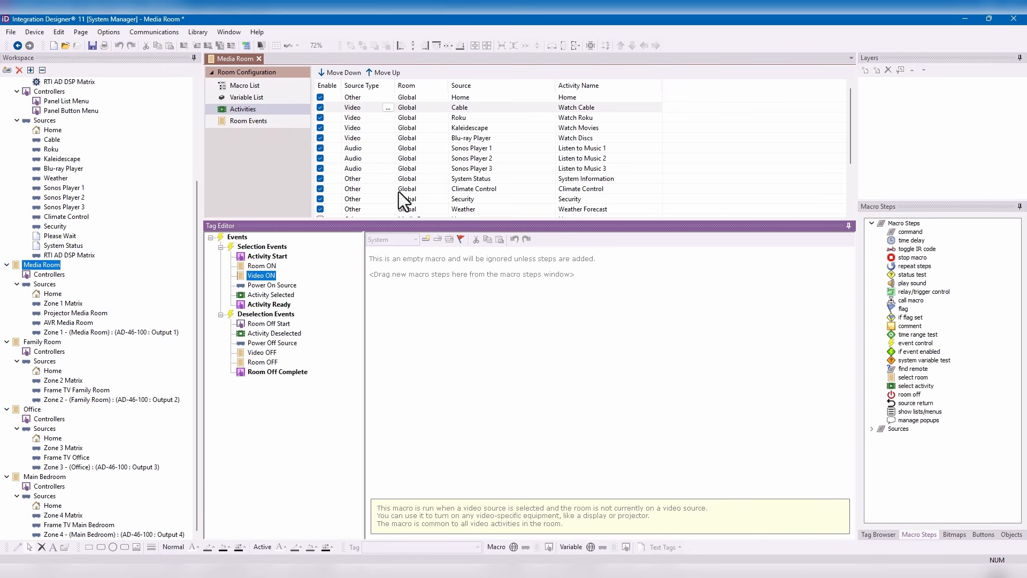
- Compare the event trees of the Watch Roku, Watch Movies and Watch Discs activities with Watch Cable, ending with Watch Cable selected
left_click(595, 117)
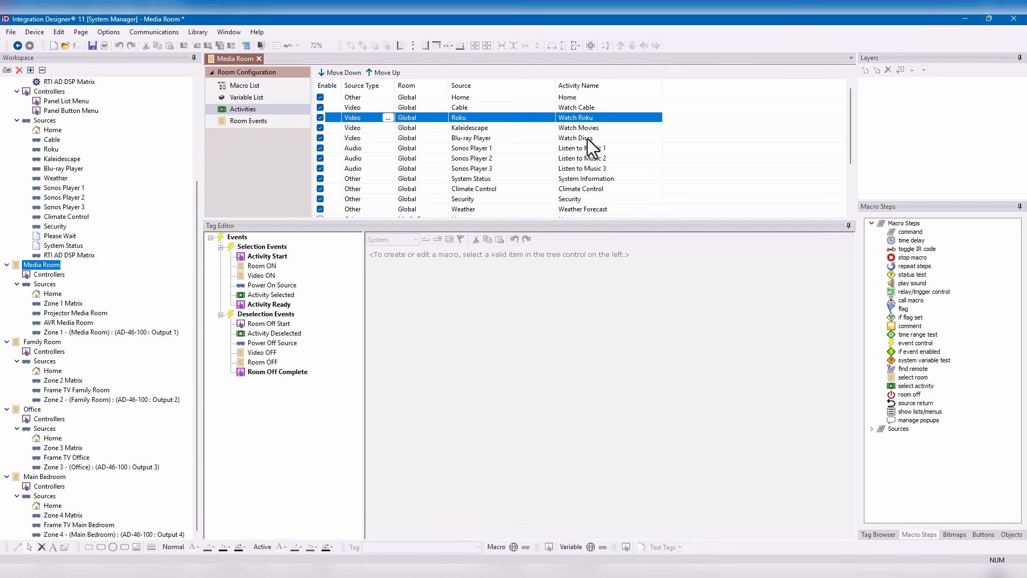
left_click(605, 108)
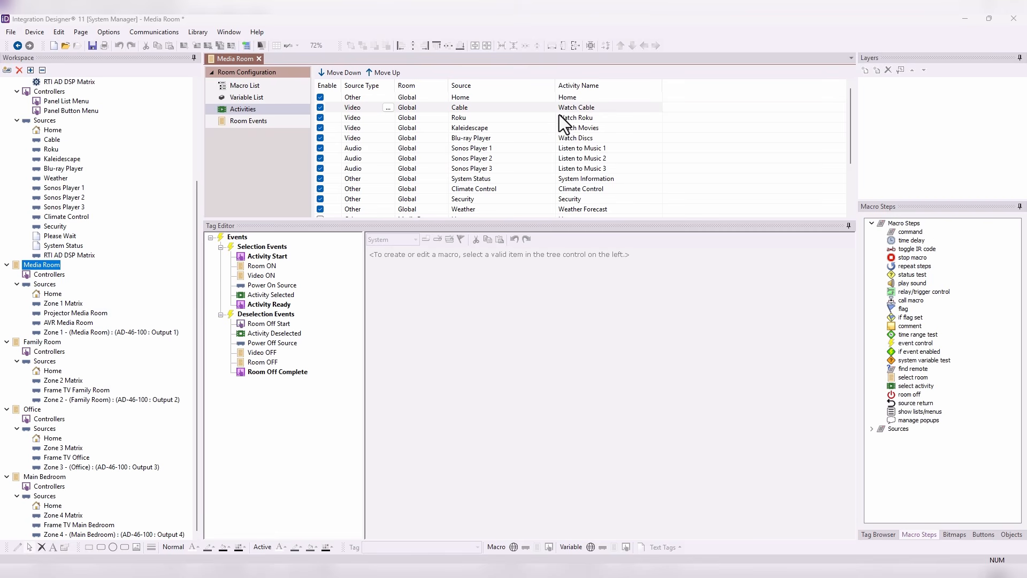
left_click(592, 117)
left_click(603, 128)
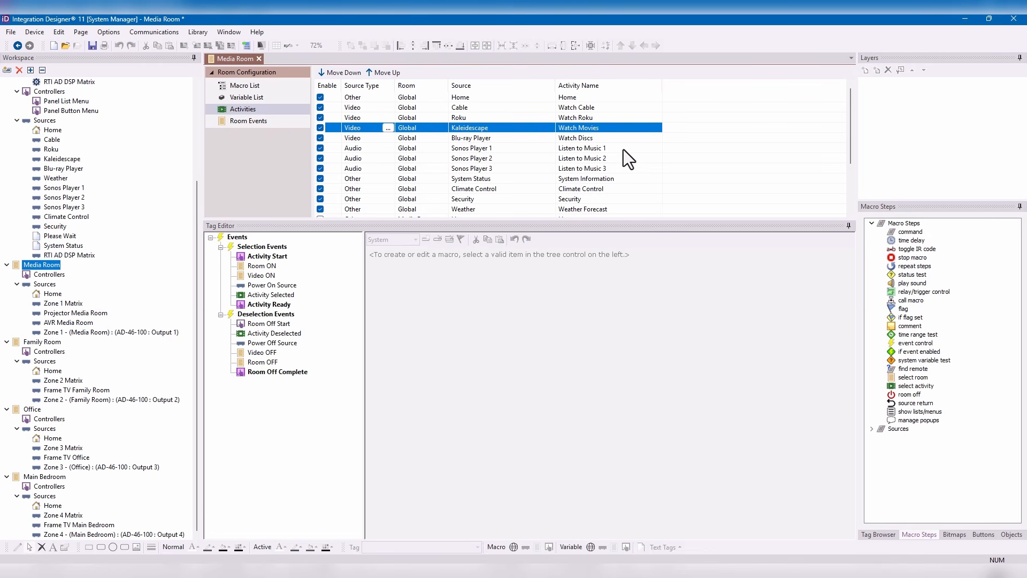
left_click(611, 137)
left_click(611, 109)
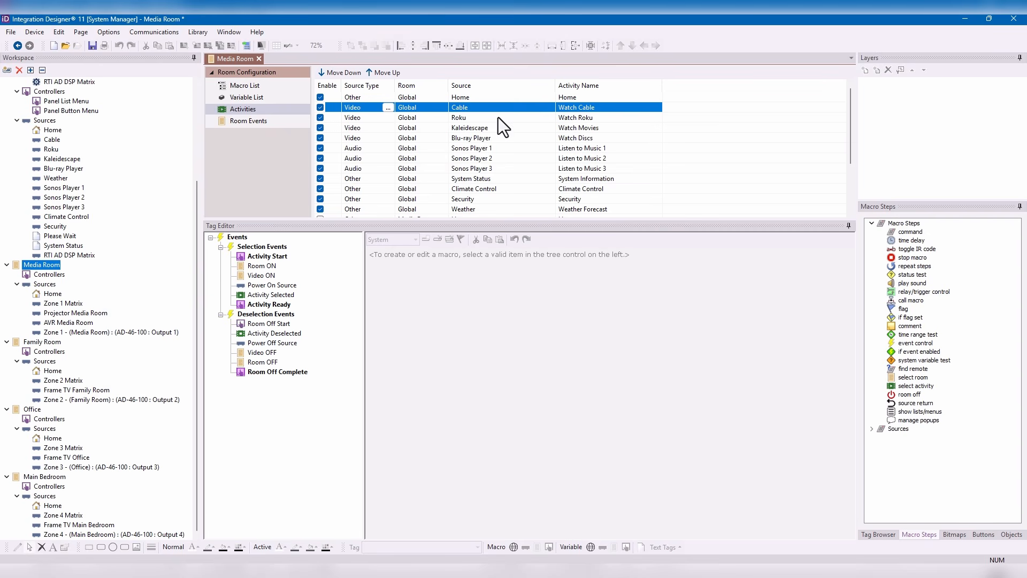
- Clear all steps from Watch Cable's Activity Start macro and reselect that macro under Selection Events
left_click(263, 247)
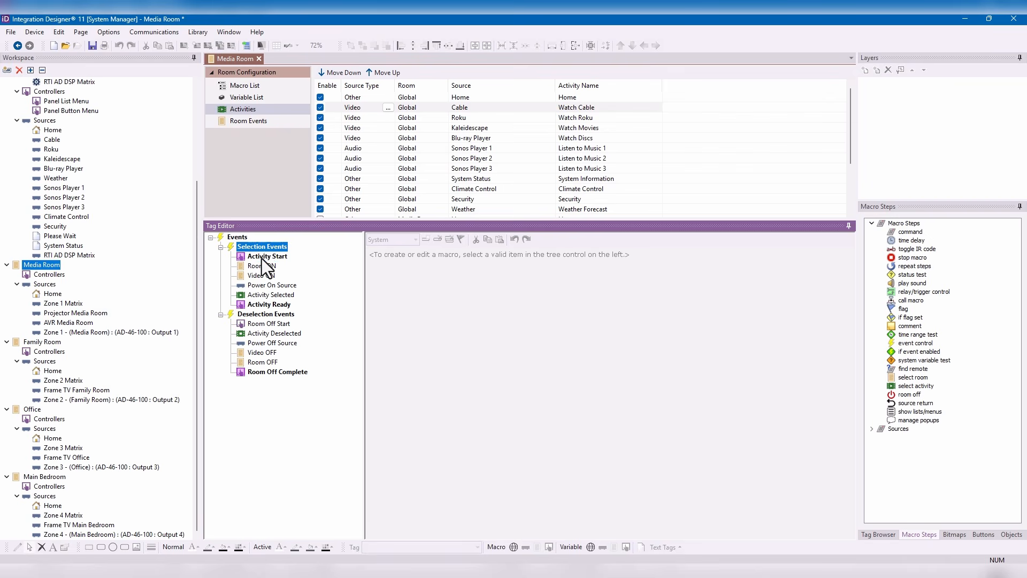
left_click(264, 256)
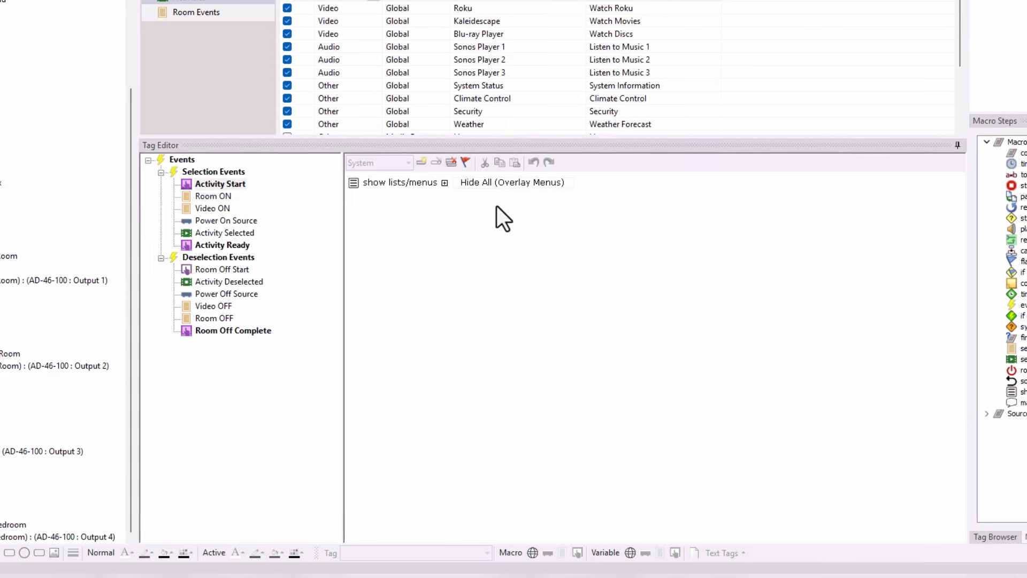
left_click(451, 160)
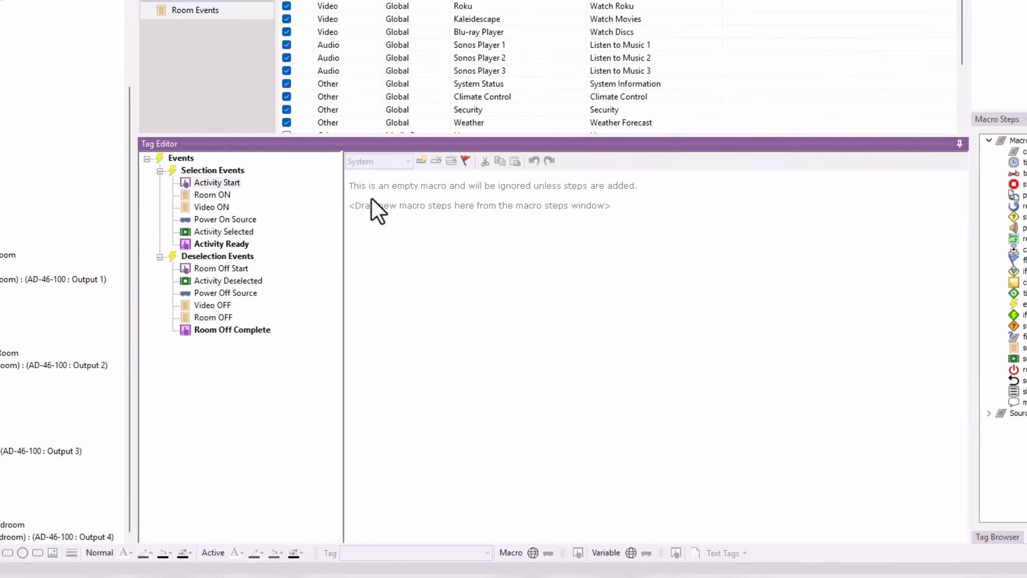
left_click(219, 171)
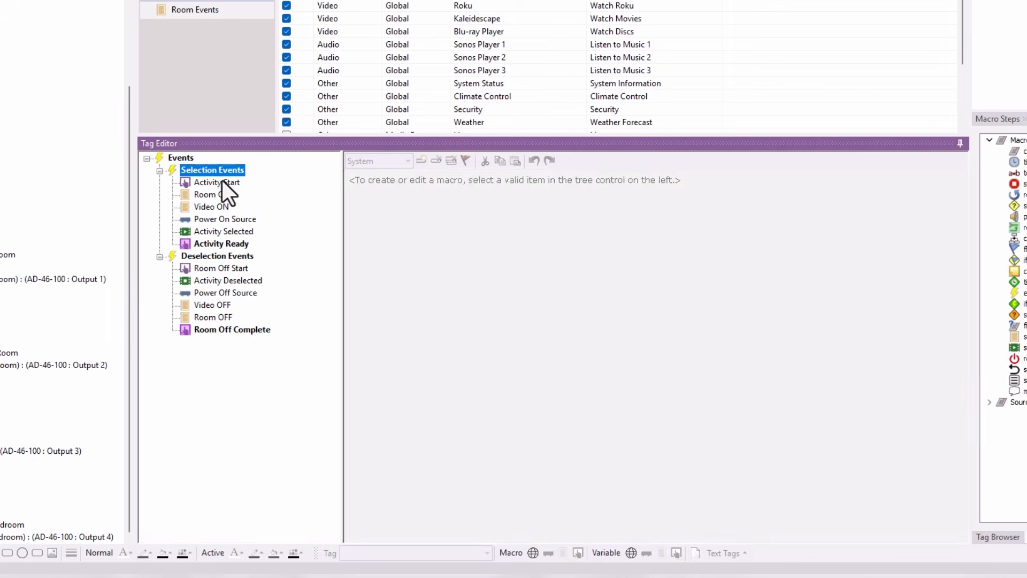
left_click(222, 182)
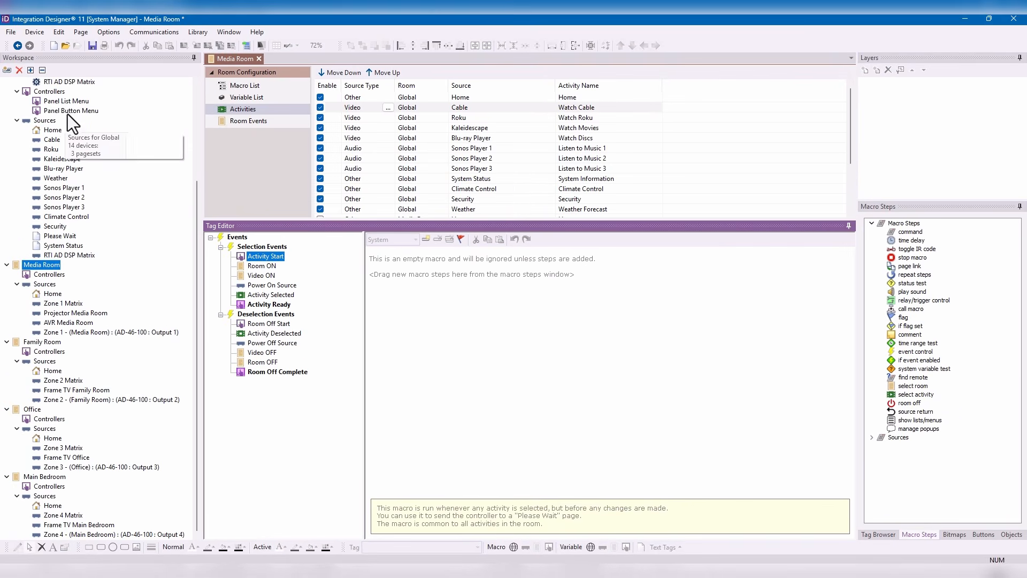
- Look over the Panel Button Menu and Panel List Menu controllers, then examine the global Please Wait page with its Source List Menu layer shown and hidden
left_click(65, 106)
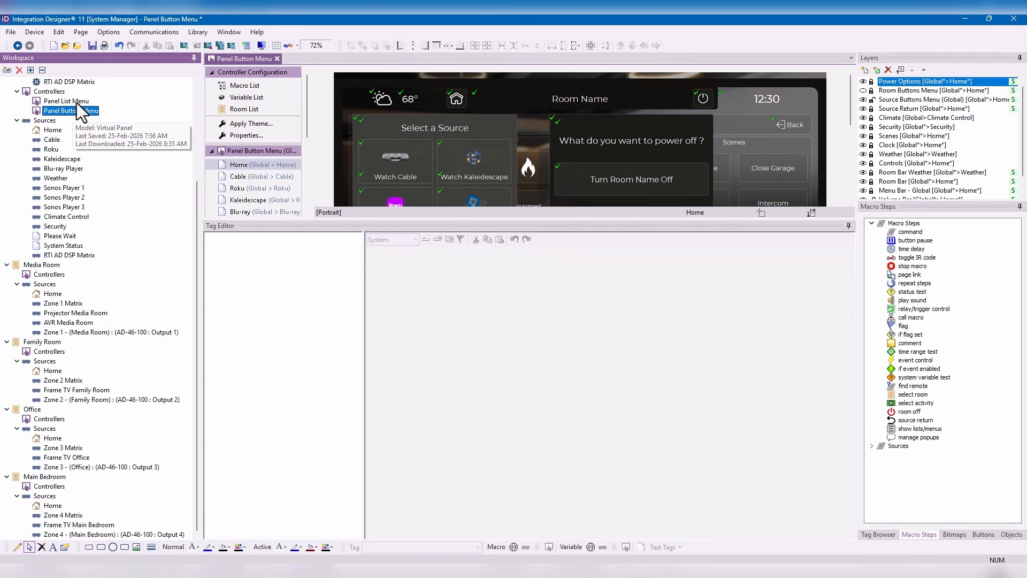
left_click(76, 102)
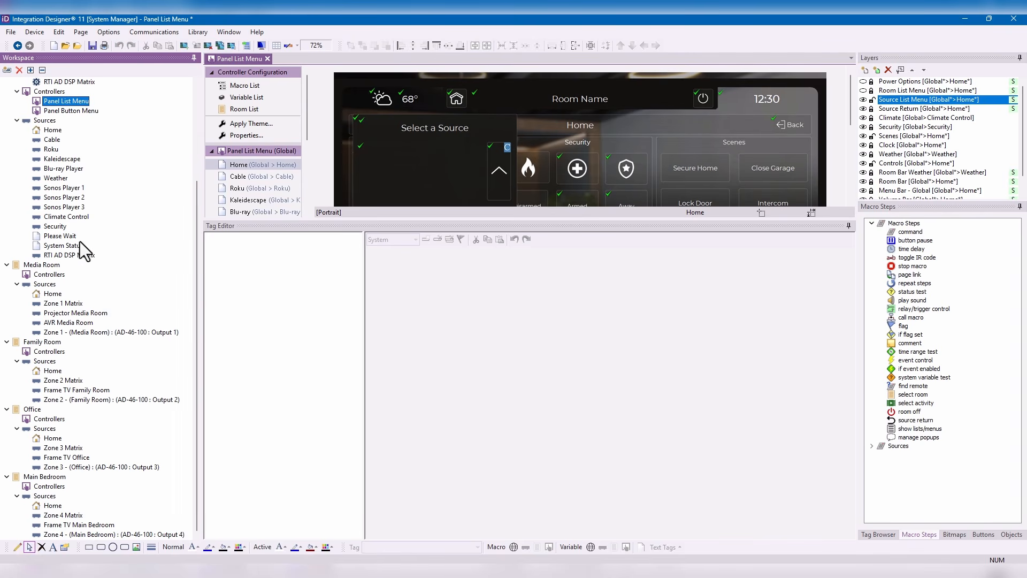
left_click(60, 236)
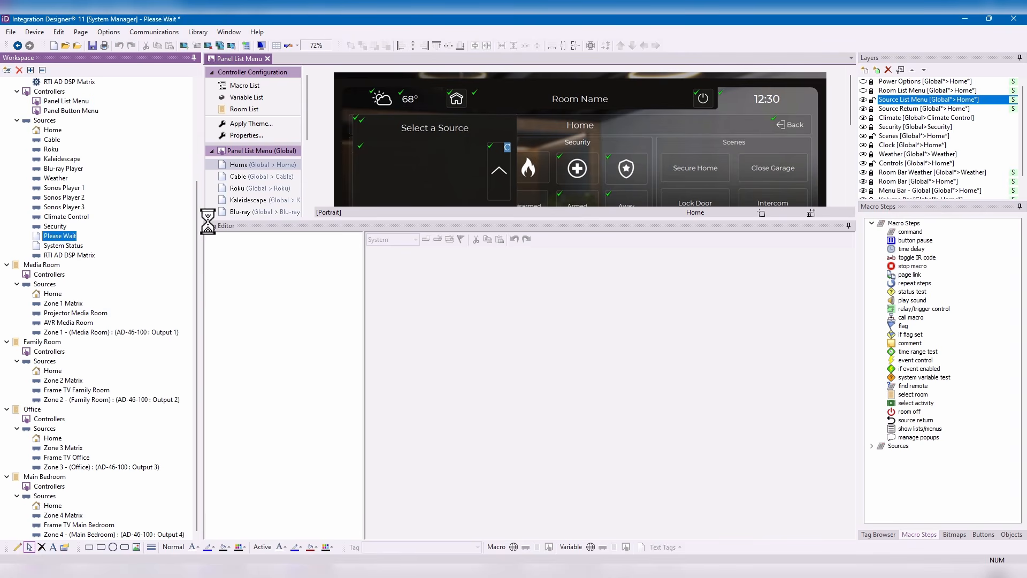
left_click(559, 218)
left_click_drag(560, 218, 541, 391)
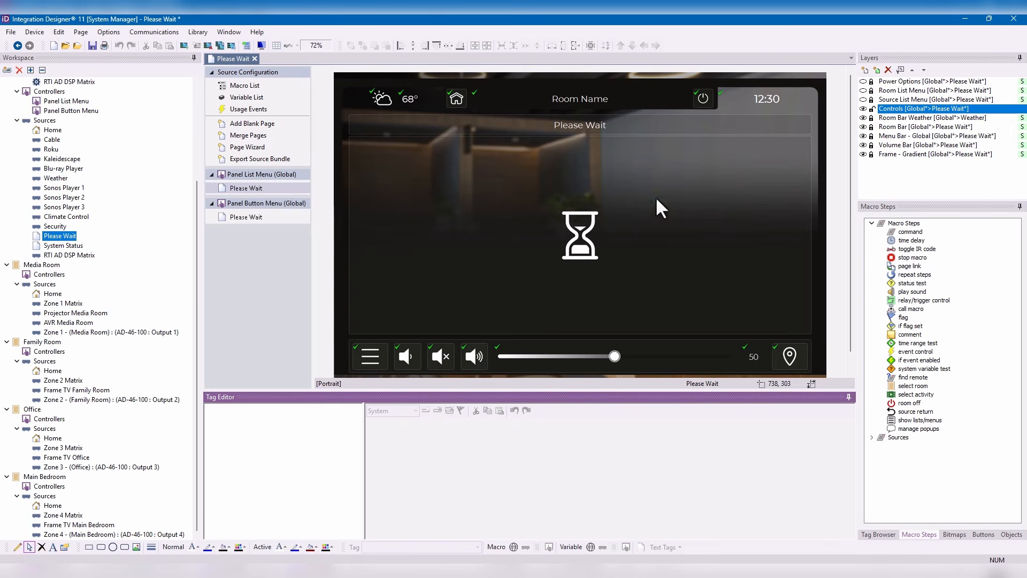
left_click(863, 100)
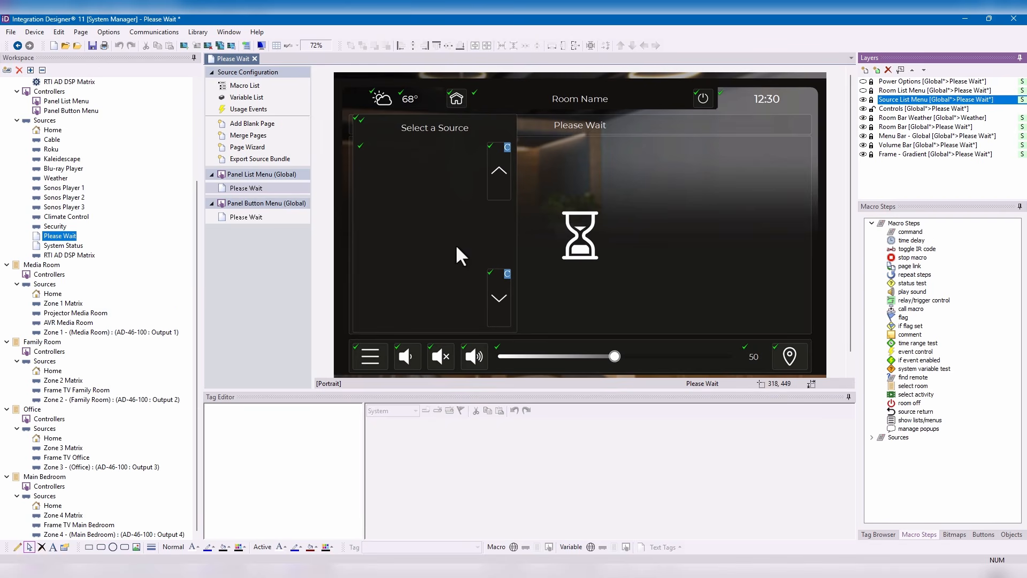
left_click(863, 99)
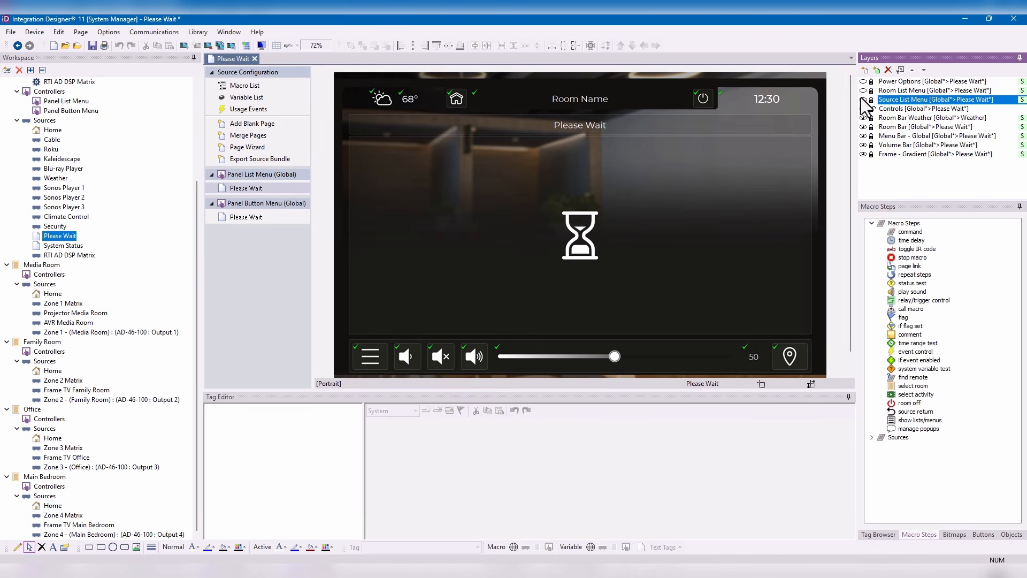
- Return to the Media Room's activities list and open the Activity Start macro of Watch Cable
left_click(42, 265)
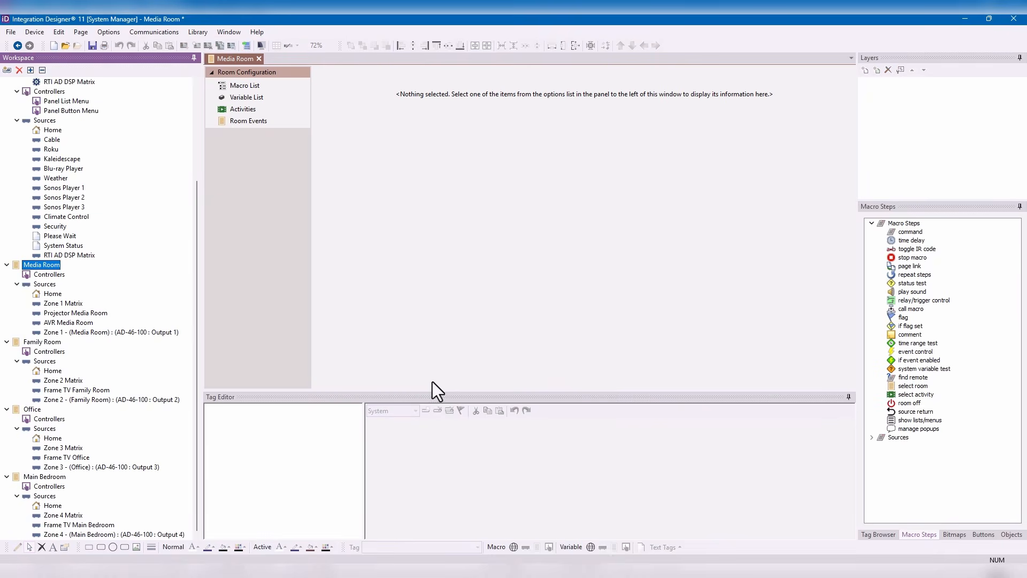
left_click_drag(438, 391, 468, 234)
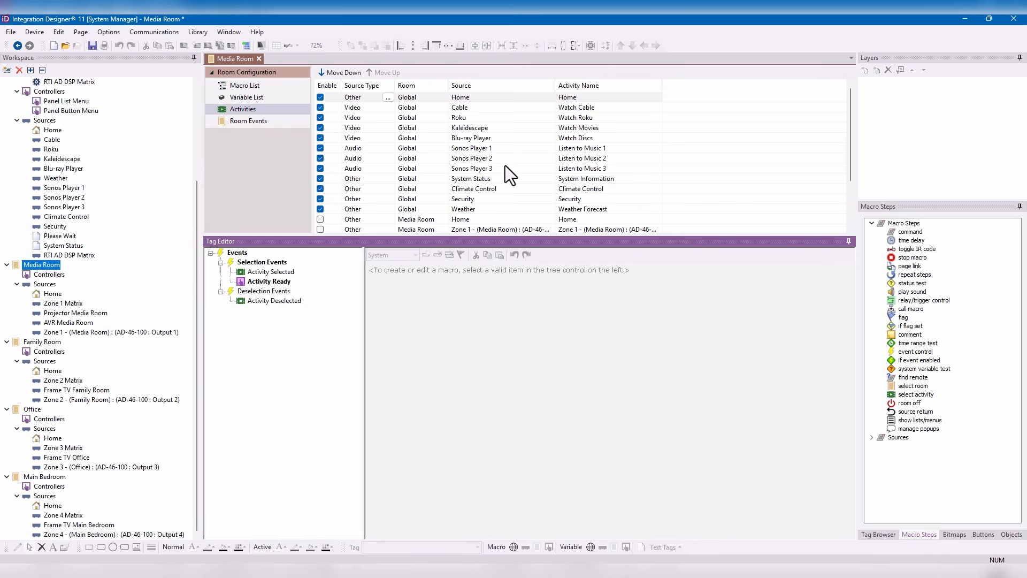
left_click(496, 109)
left_click(266, 272)
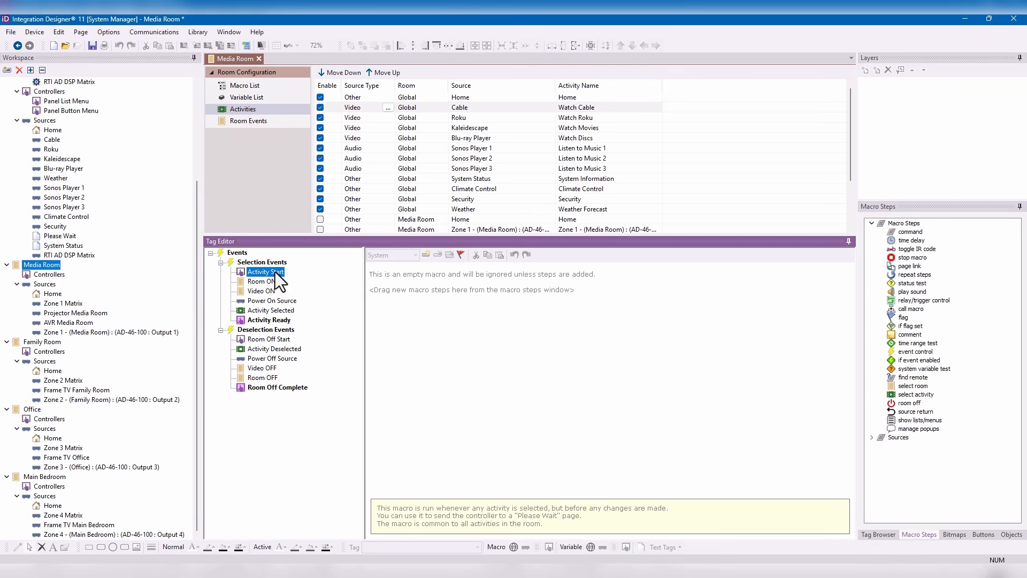
- Add a page link step to the Activity Start macro targeting the Global > Please Wait page
left_click(923, 535)
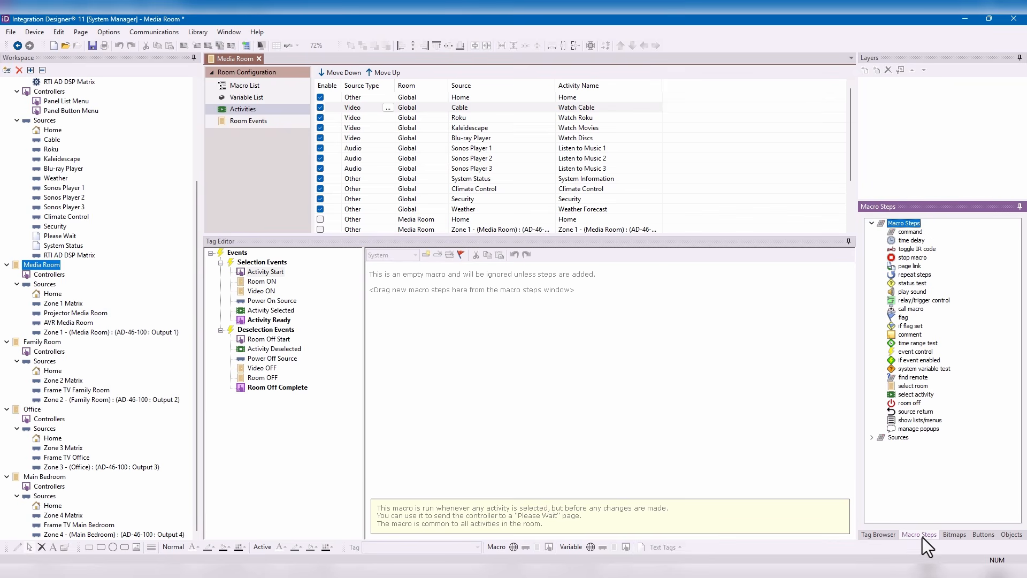
left_click(945, 534)
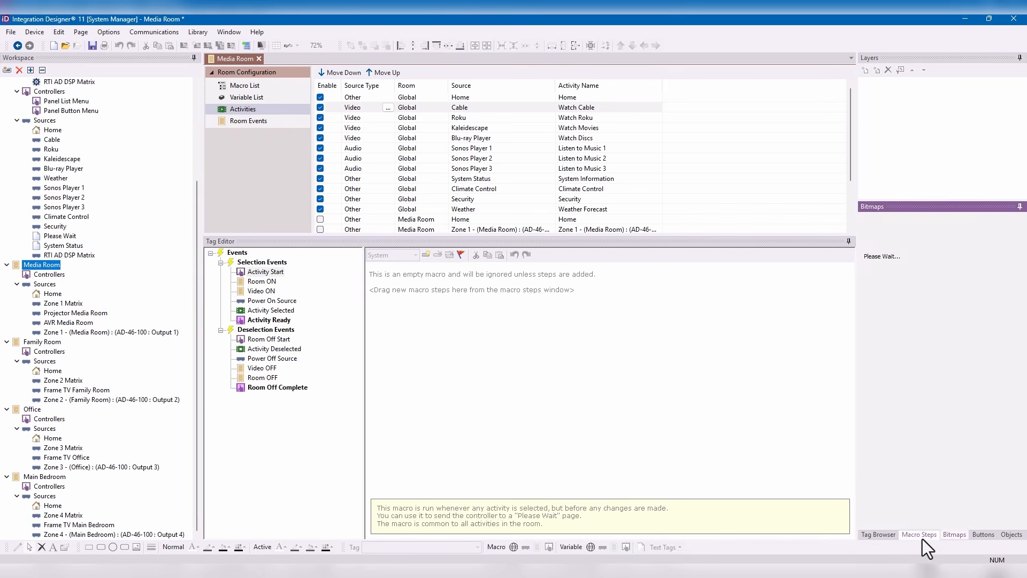
left_click(921, 537)
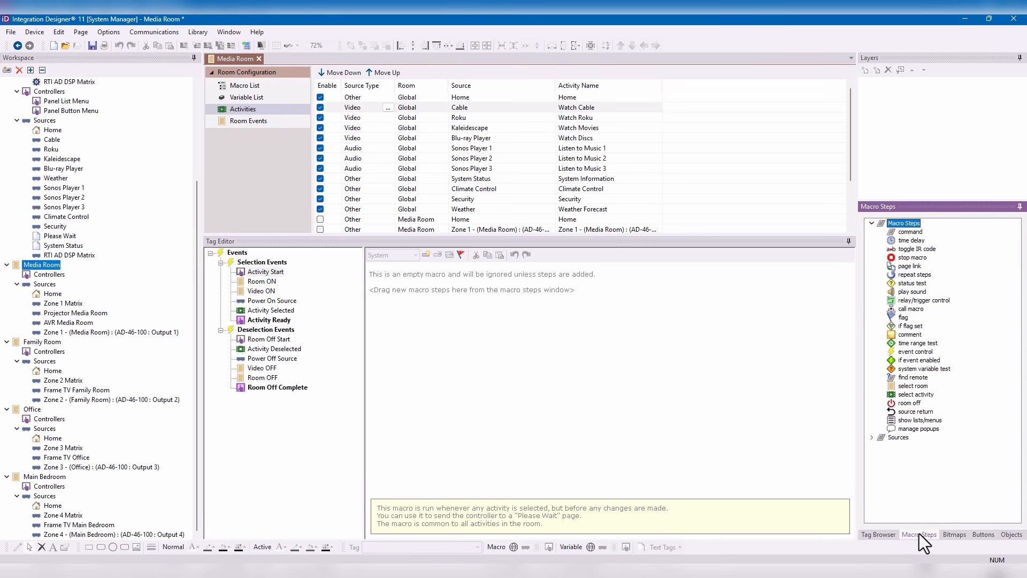
left_click(916, 267)
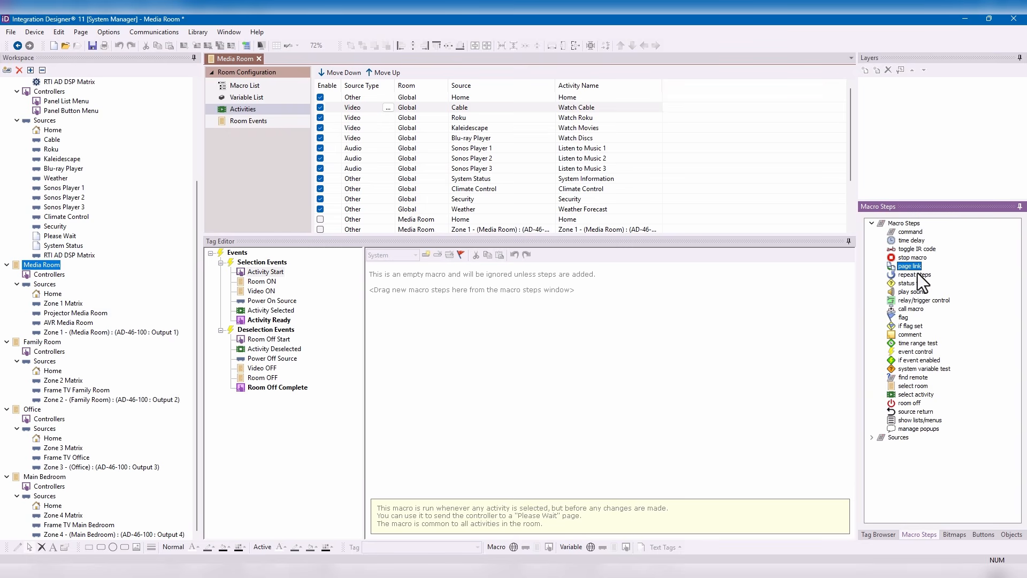
double_click(908, 264)
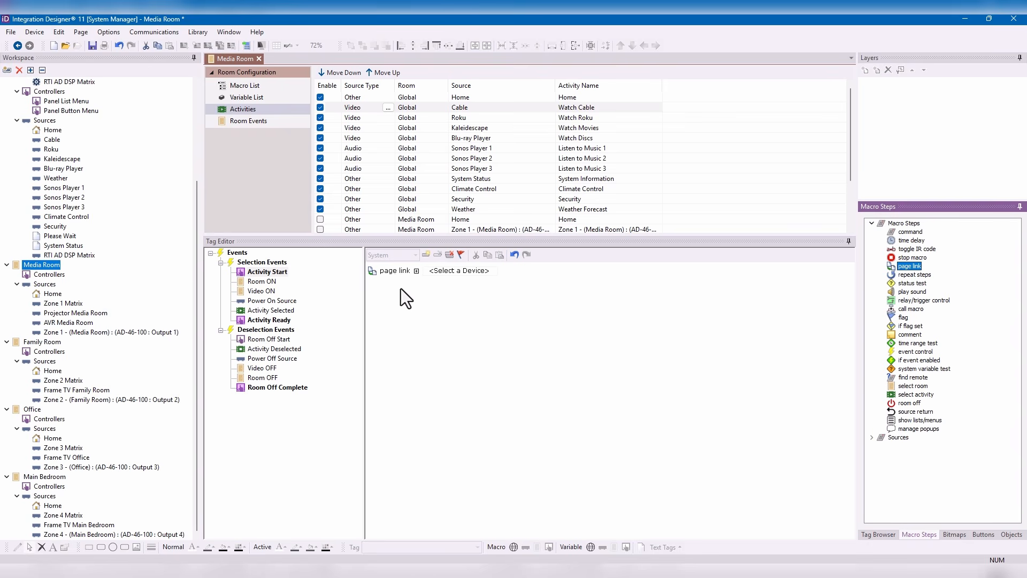
left_click(474, 270)
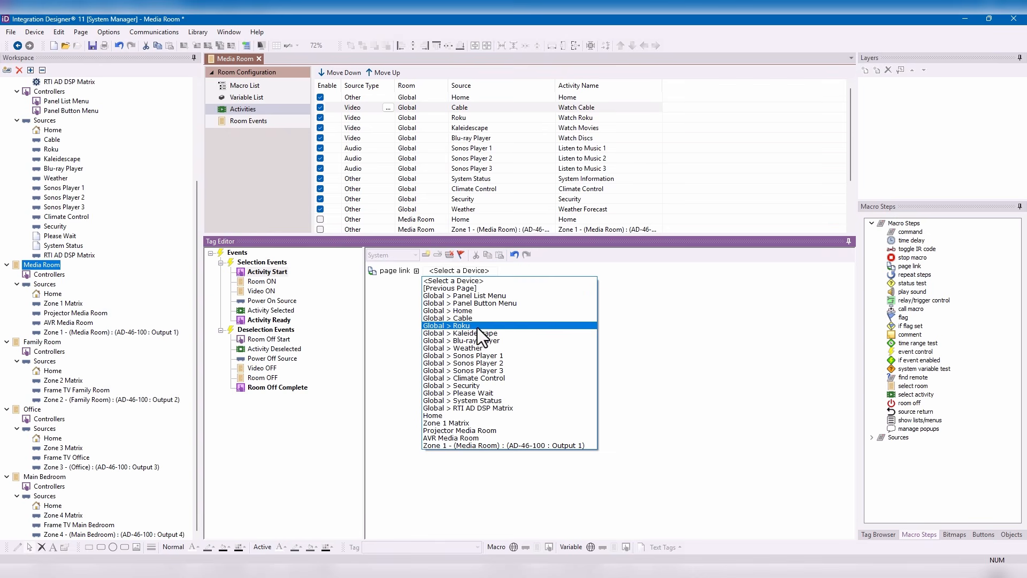
left_click(469, 392)
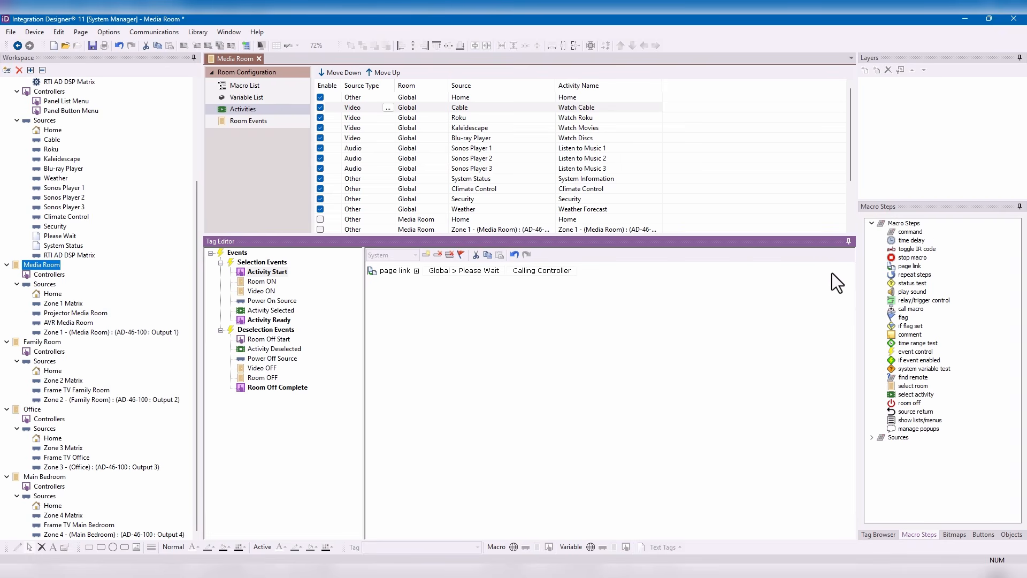
- Add a show lists/menus step below the page link and set it to Hide All (Overlay Menus)
left_click_drag(909, 420, 824, 396)
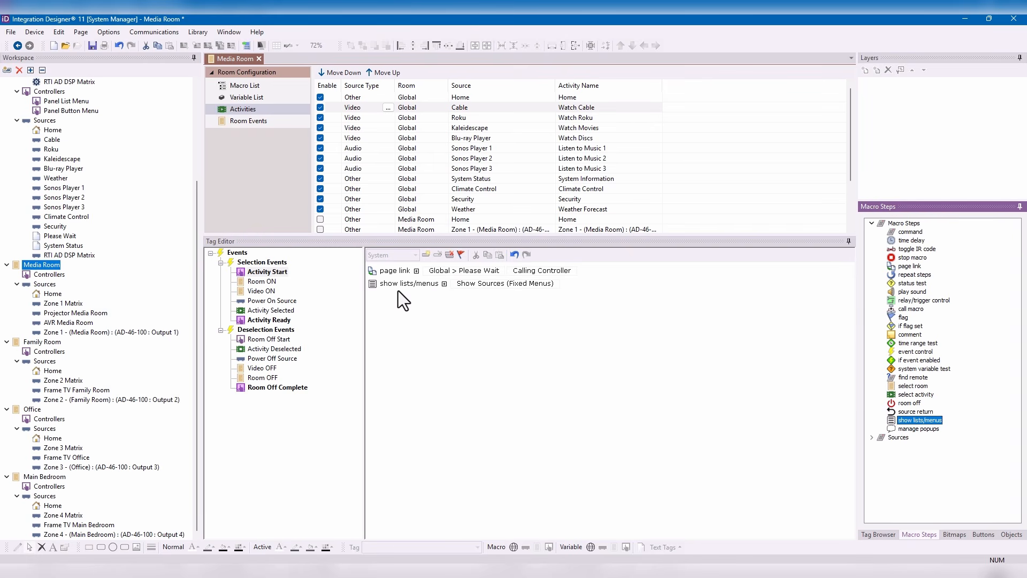
left_click(536, 286)
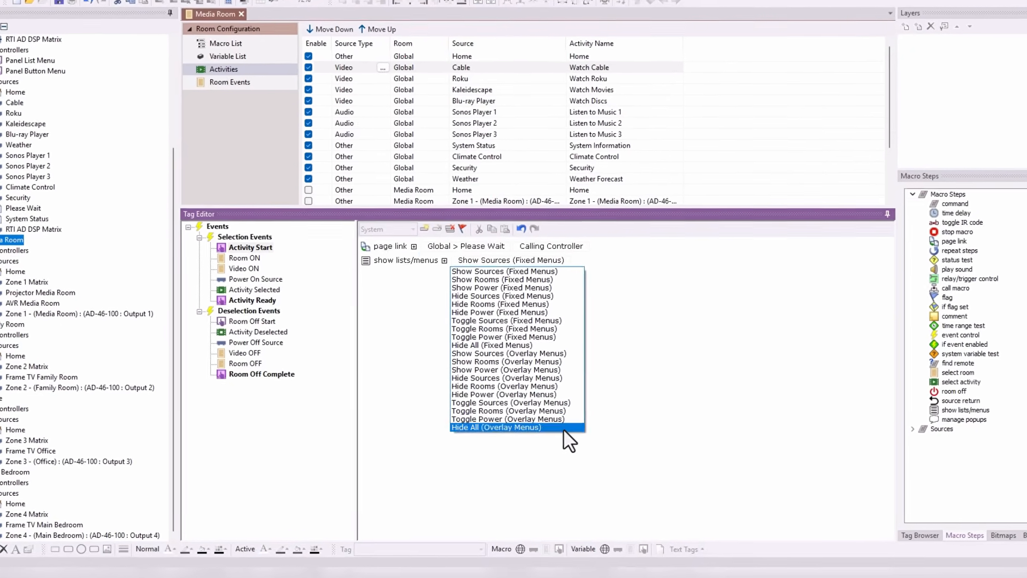
left_click(563, 428)
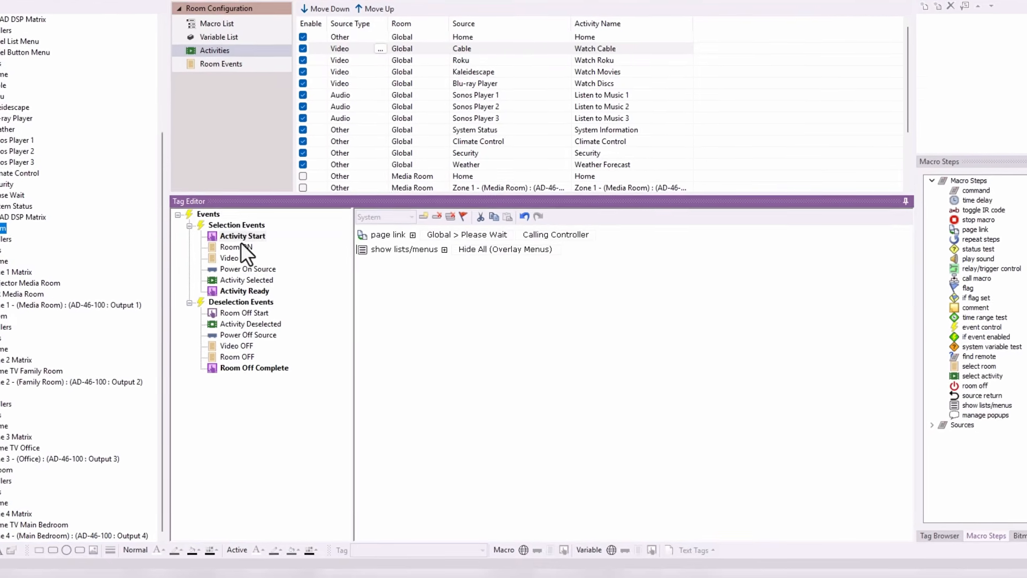
- Review the descriptions of the Room ON and Video ON macros, leaving Video ON open
left_click(222, 242)
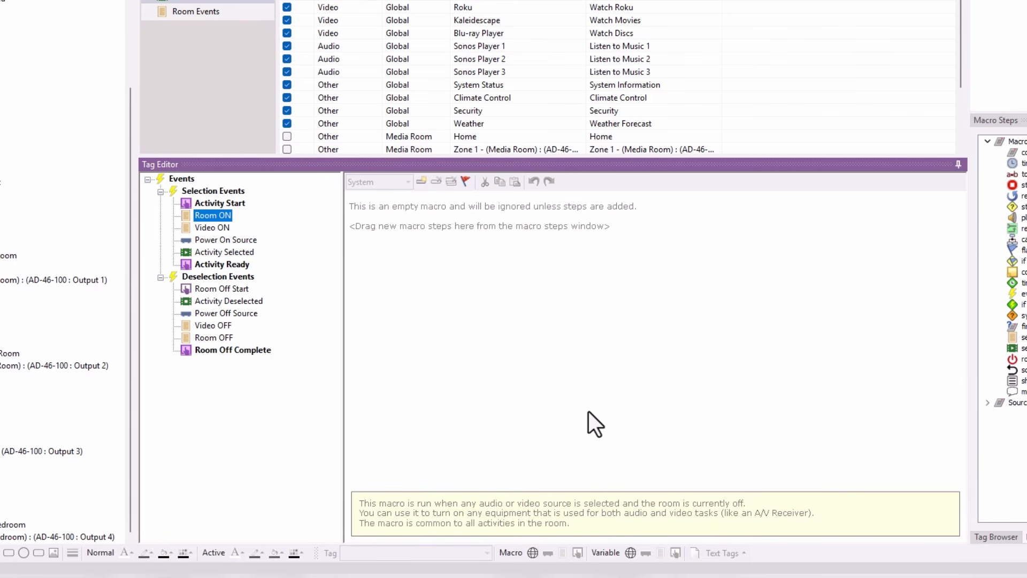
left_click(196, 229)
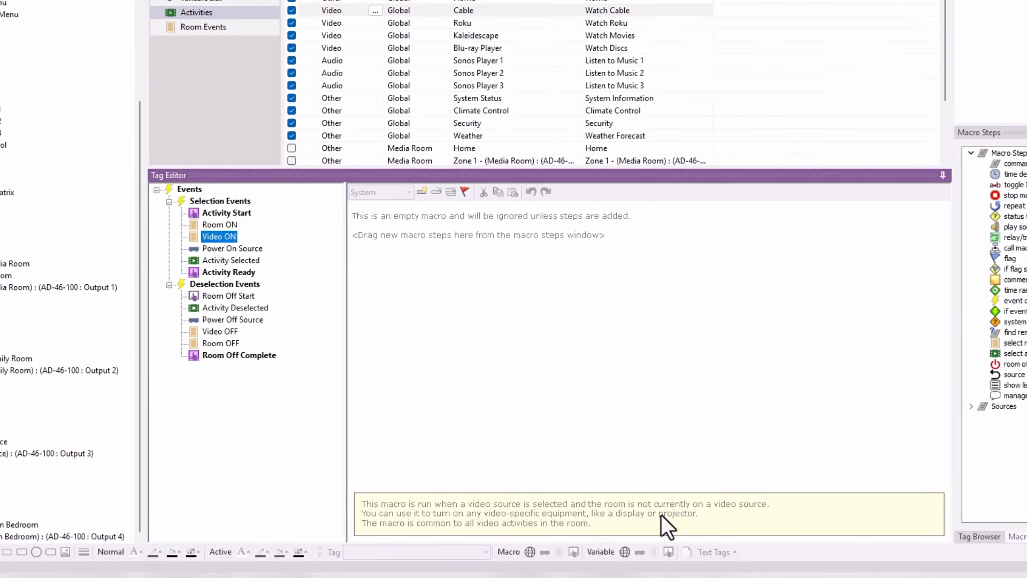
middle_click(699, 515)
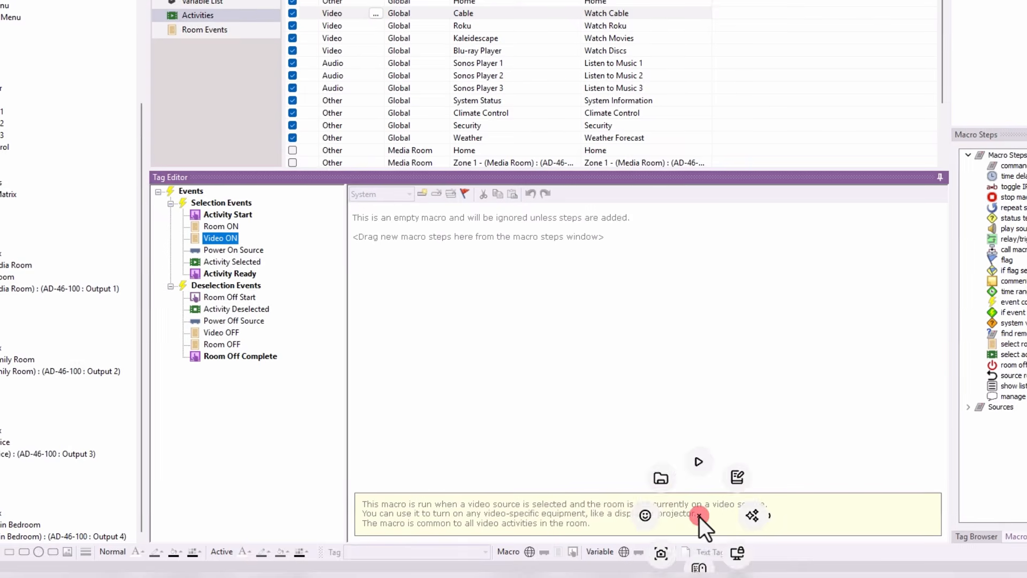
left_click(699, 516)
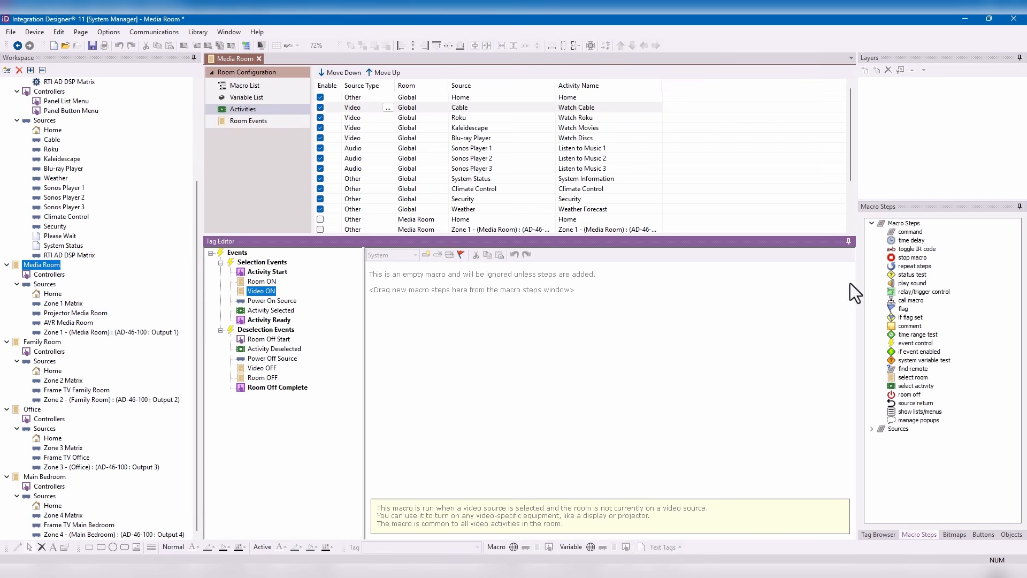
- Add a command step to the Video ON macro, choose the Projector Media Room device and open its list of functions
double_click(900, 231)
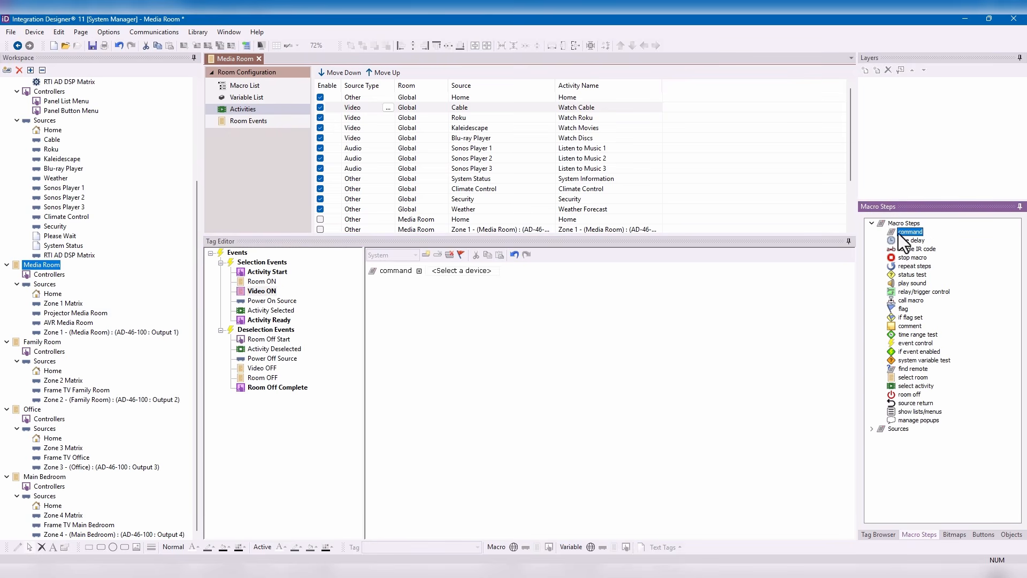
left_click(460, 271)
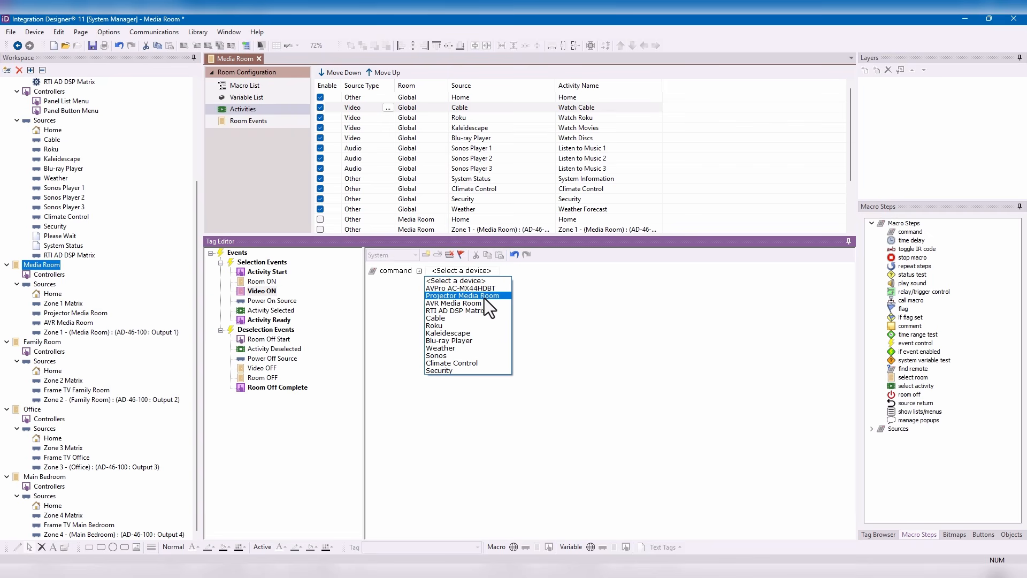
left_click(483, 298)
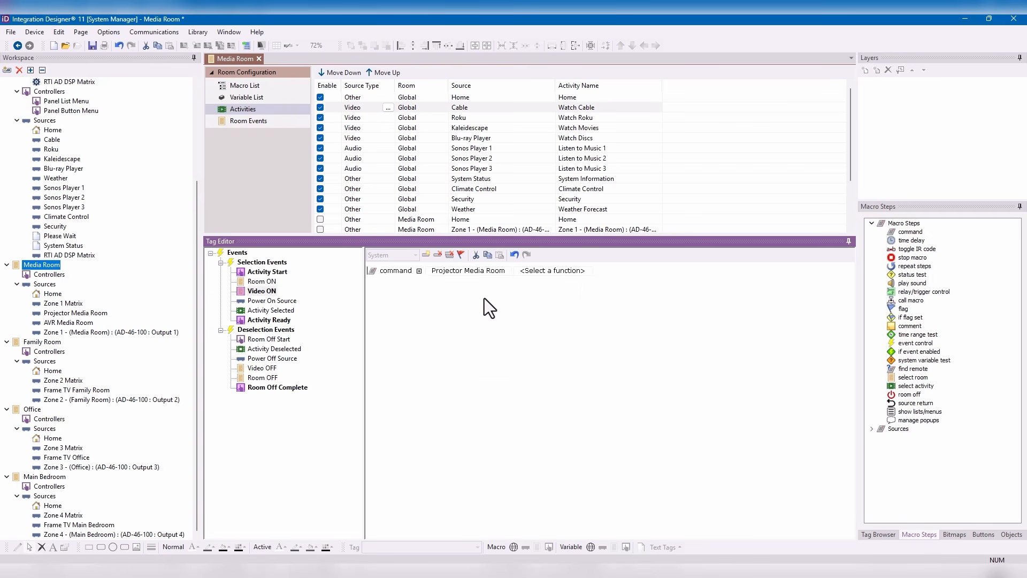
left_click(570, 271)
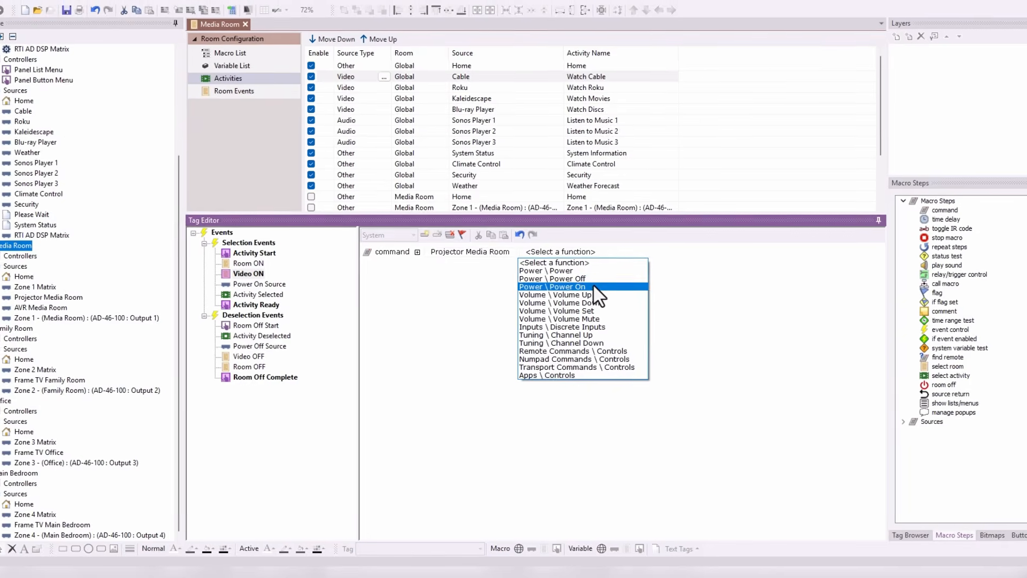
- In the Video ON macro, set the projector's function to Power On and add an AVR Media Room command with Controls \ Power set to On
left_click(594, 289)
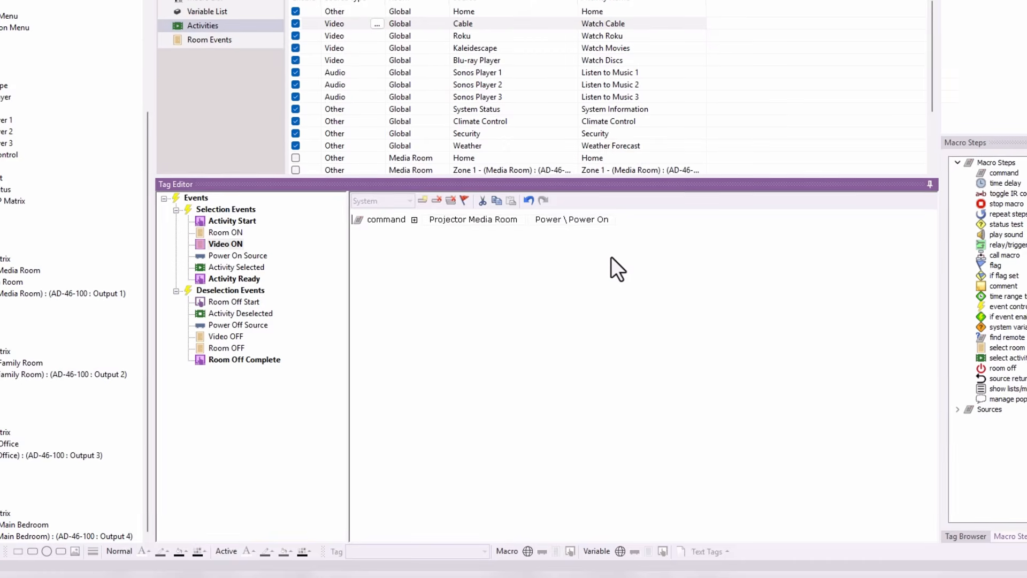
left_click(230, 242)
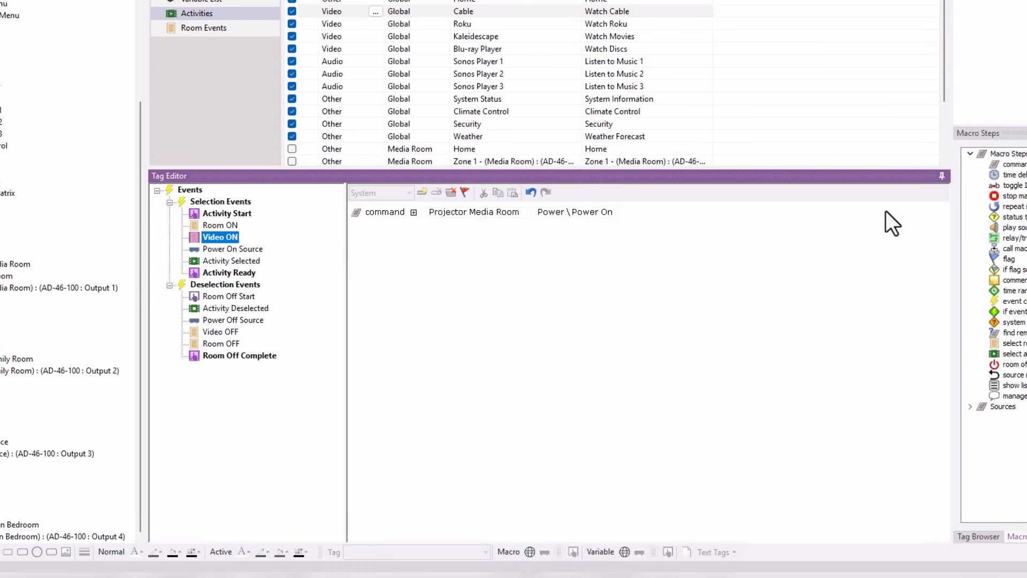
double_click(1013, 165)
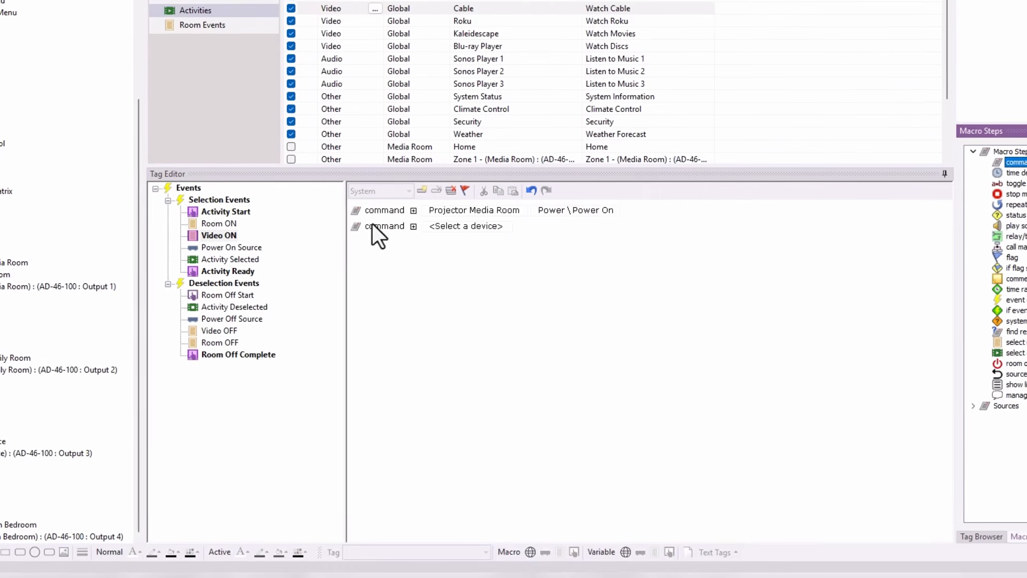
left_click(459, 225)
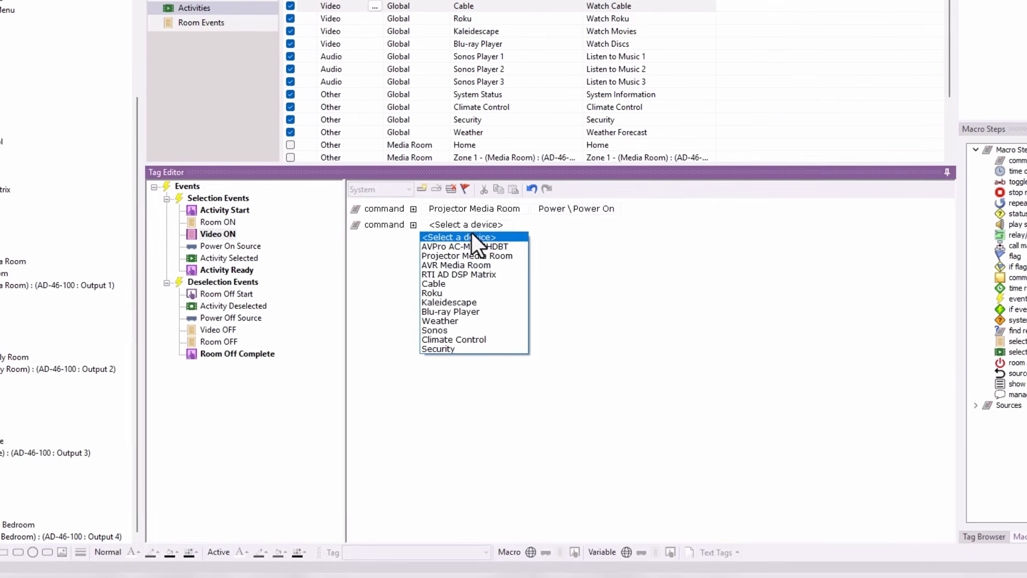
left_click(476, 264)
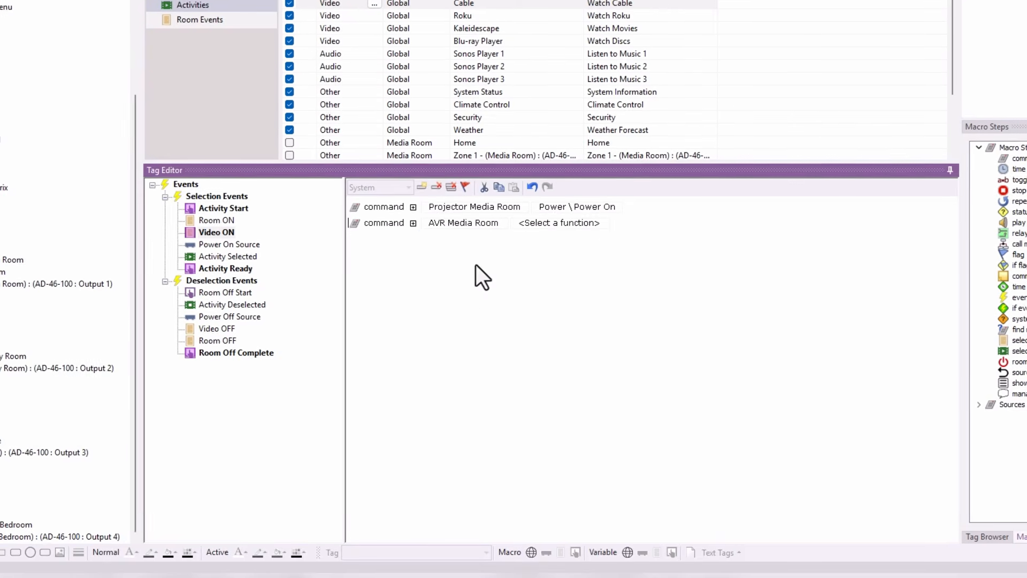
left_click(592, 227)
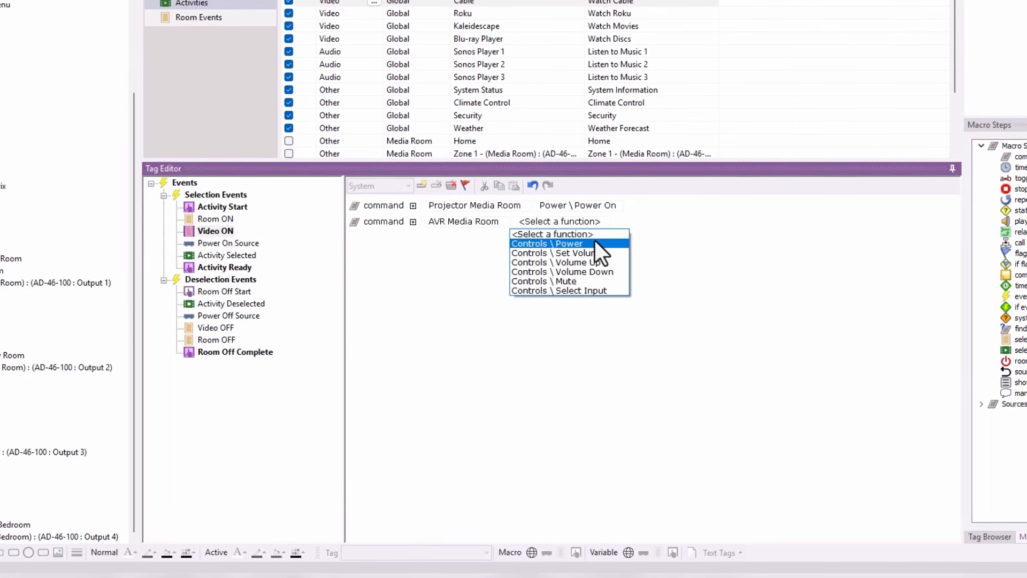
left_click(595, 240)
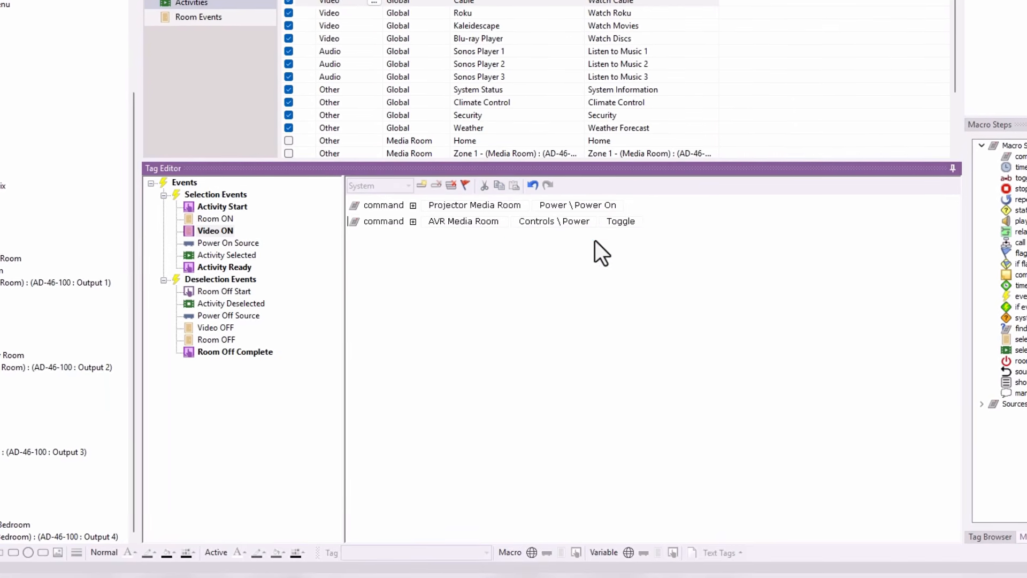
left_click(621, 225)
left_click(624, 241)
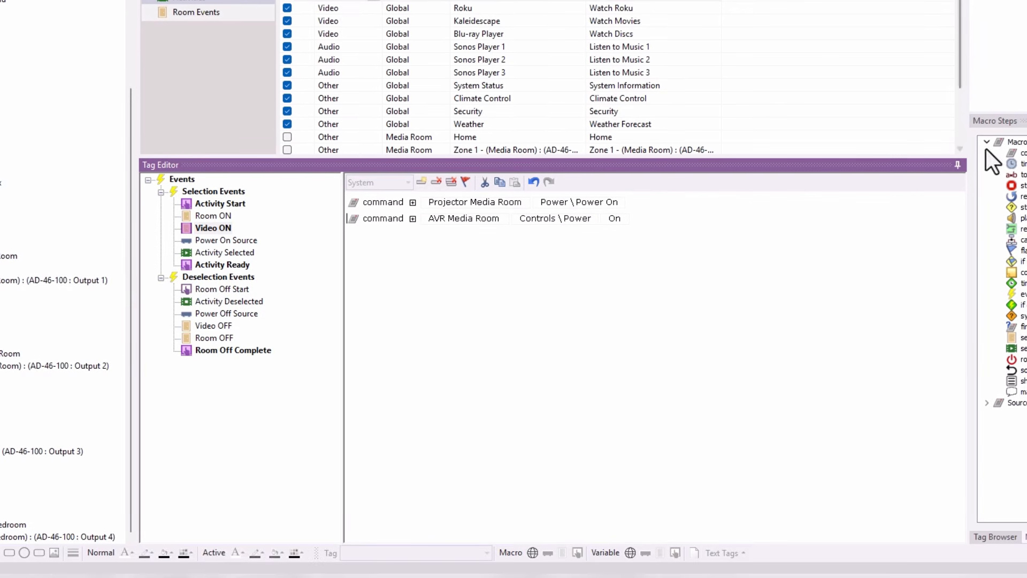
- Insert a 0.3 time delay between the projector and AVR power commands in the Video ON macro
left_click(1020, 163)
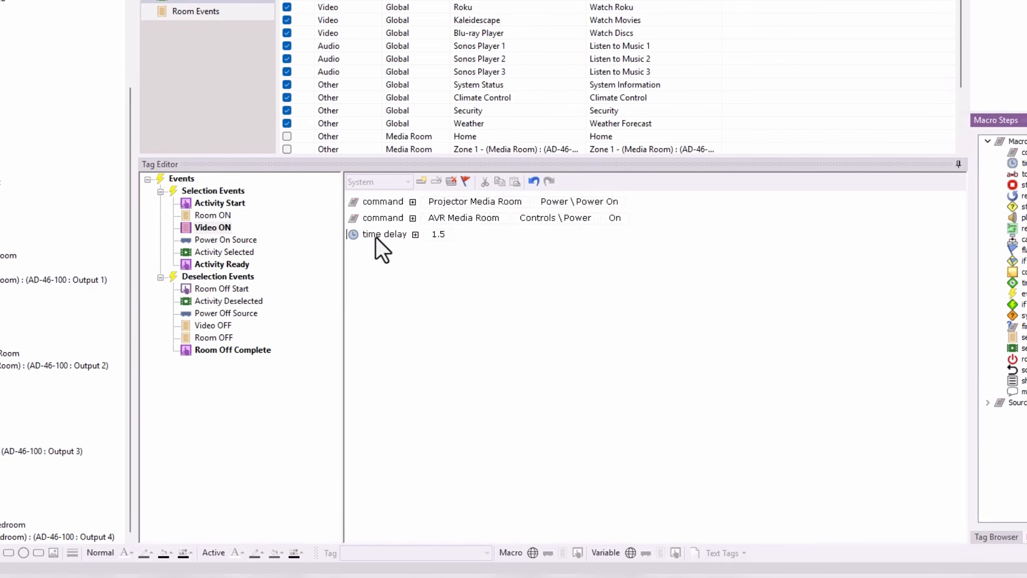
left_click_drag(376, 238, 396, 213)
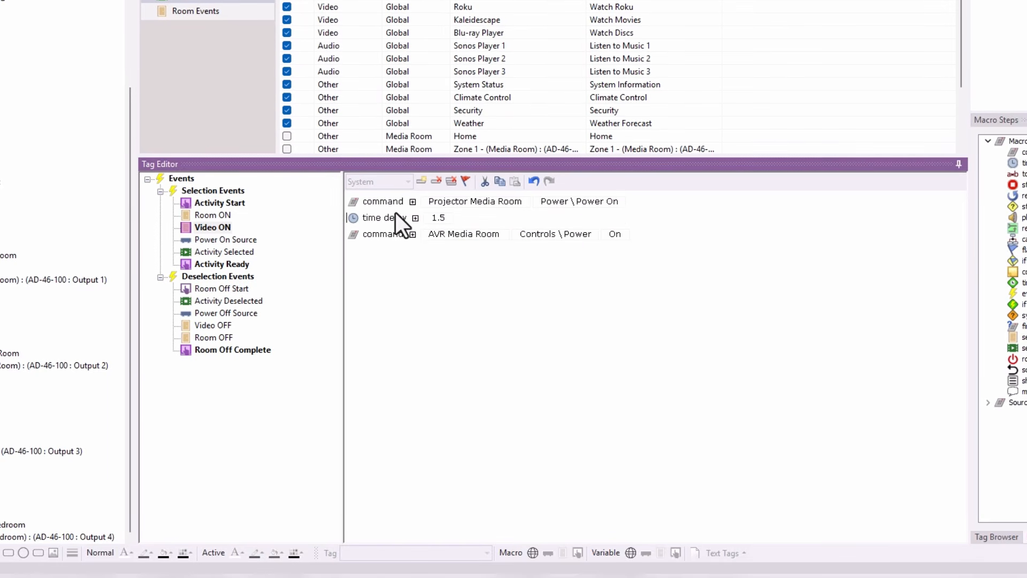
left_click(440, 218)
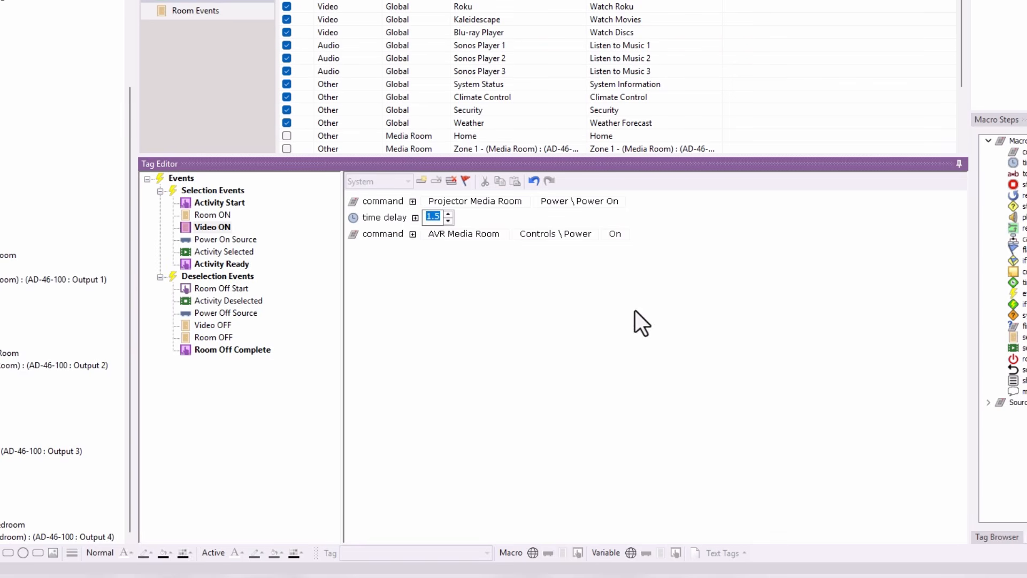
type(".3")
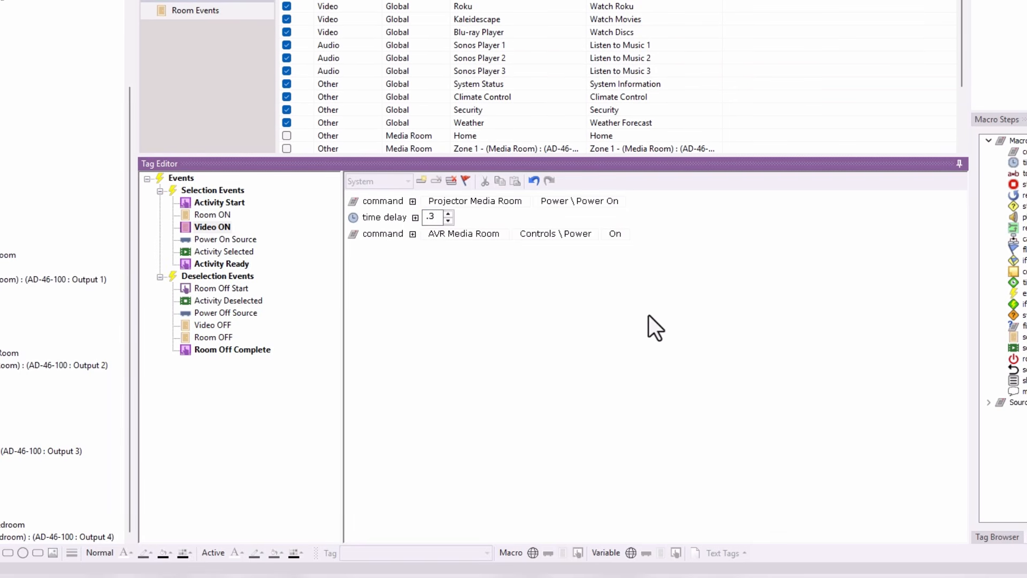
key("Return")
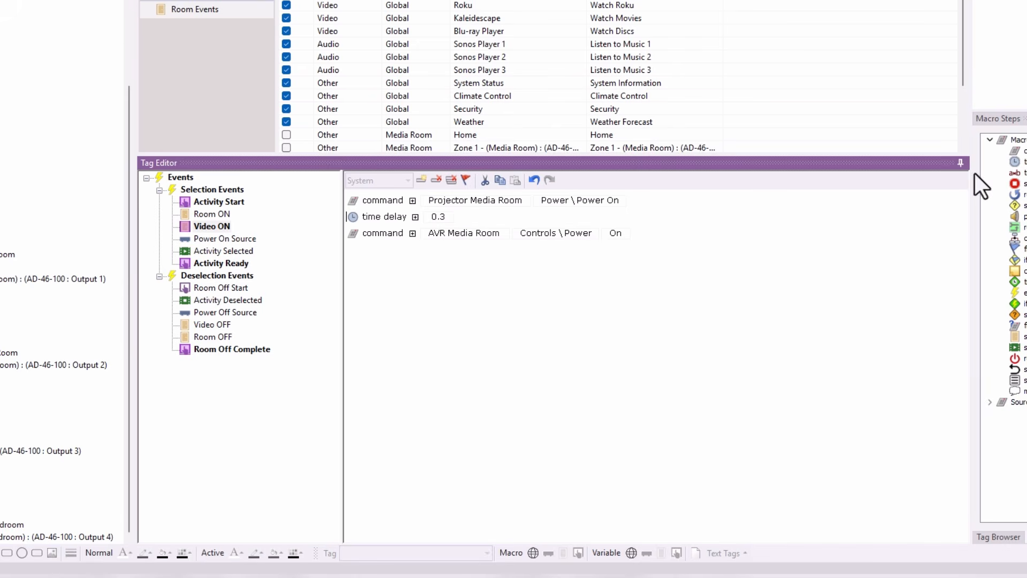
- Add a 20.0 time delay after the AVR power command at the end of the Video ON macro
left_click(1024, 161)
left_click_drag(1024, 162, 812, 249)
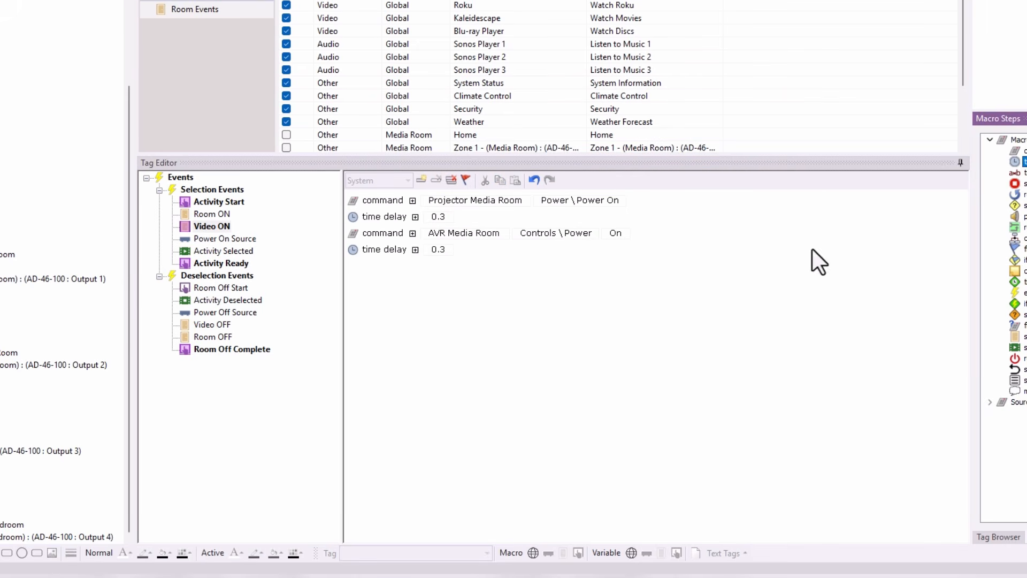
left_click(443, 255)
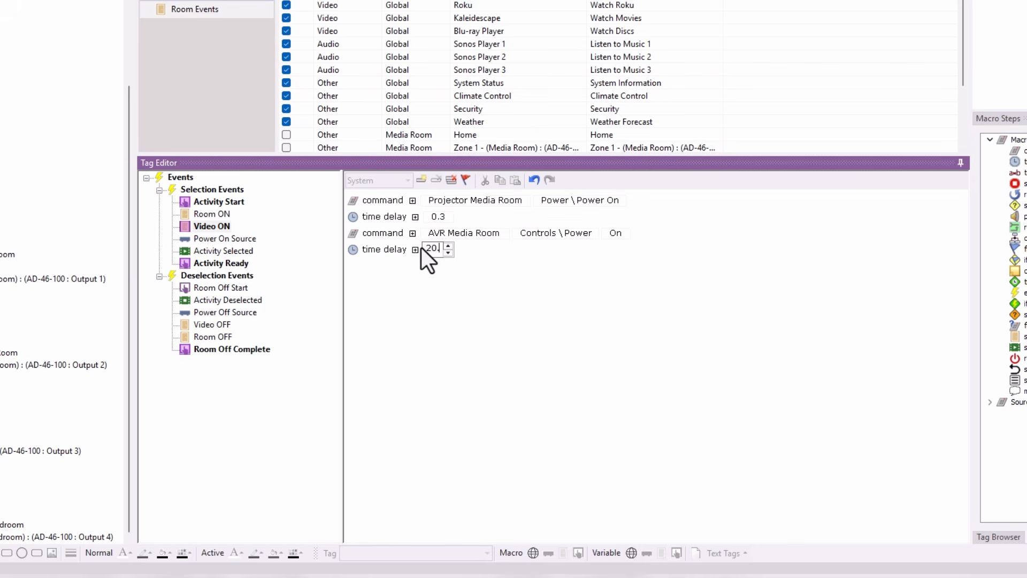
type("2")
key("Return")
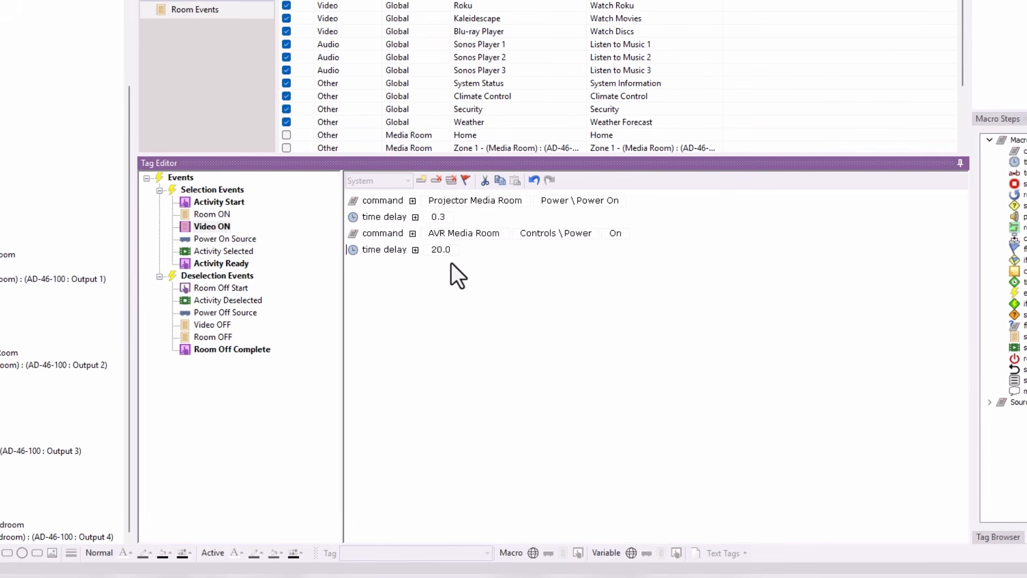
- Add a command to the Power On Source macro that sends POWER TOGGLE to the Global > Cable device
left_click(235, 238)
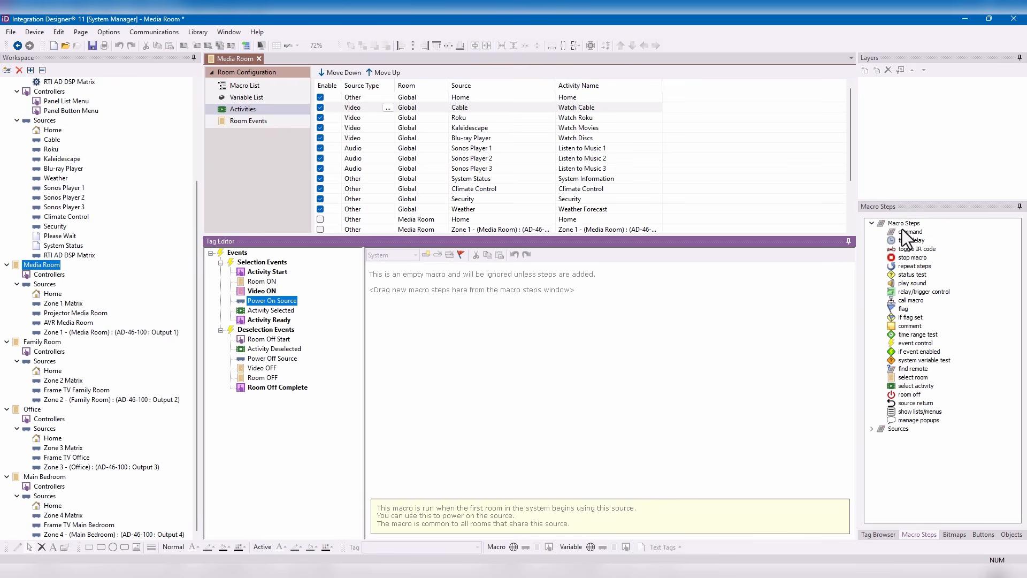
left_click_drag(902, 229, 800, 247)
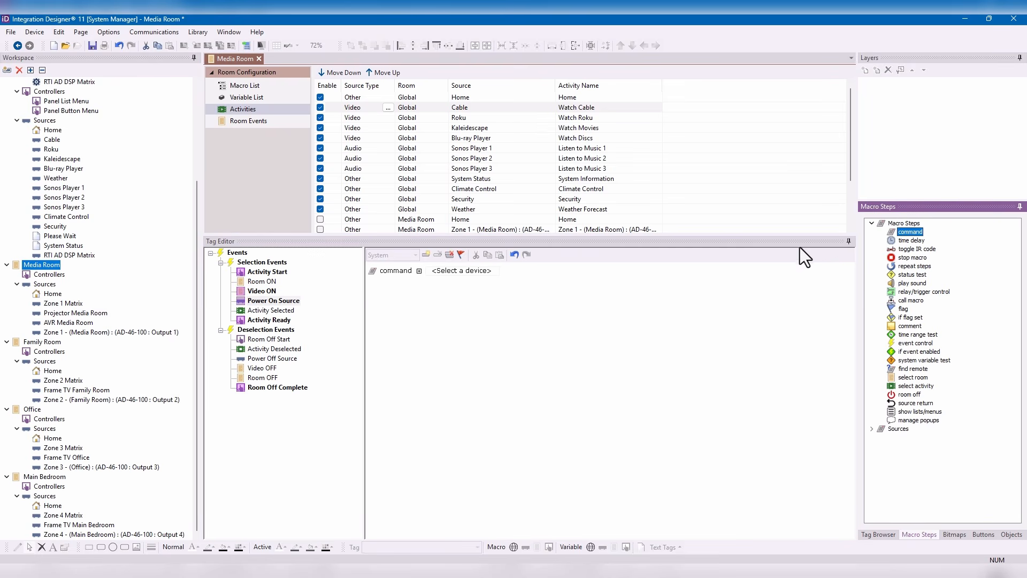
left_click(470, 270)
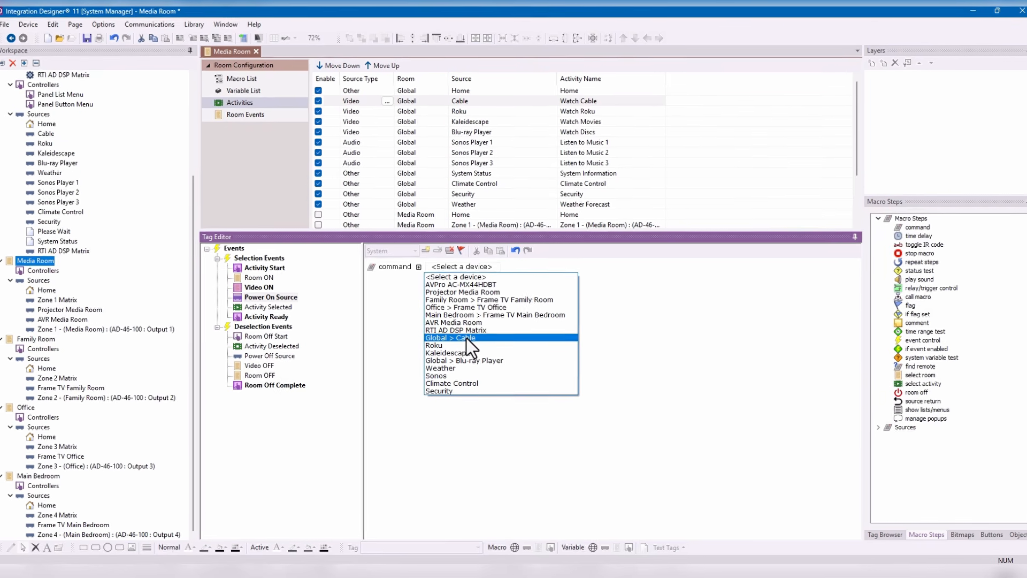
left_click(467, 339)
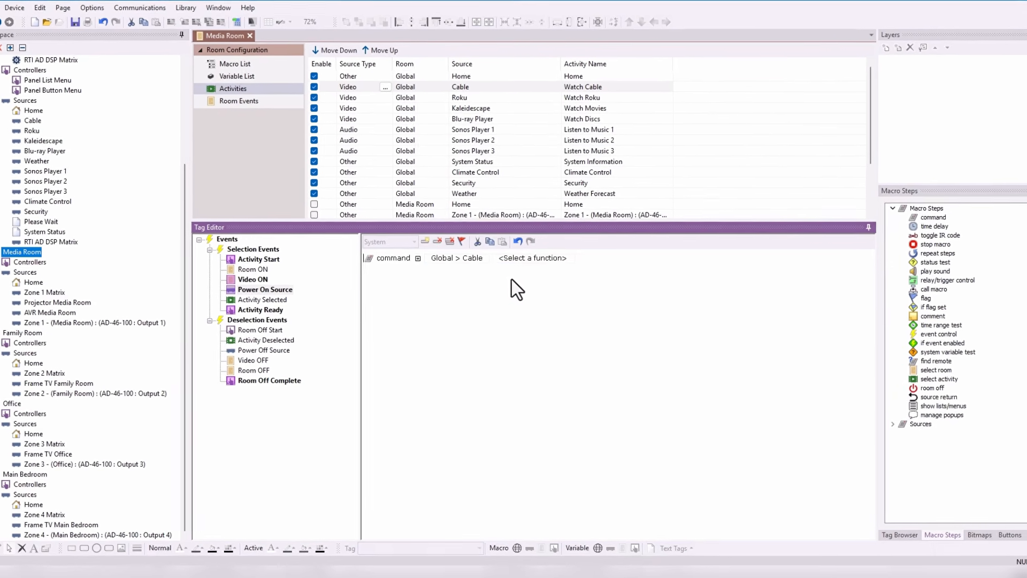
left_click(538, 258)
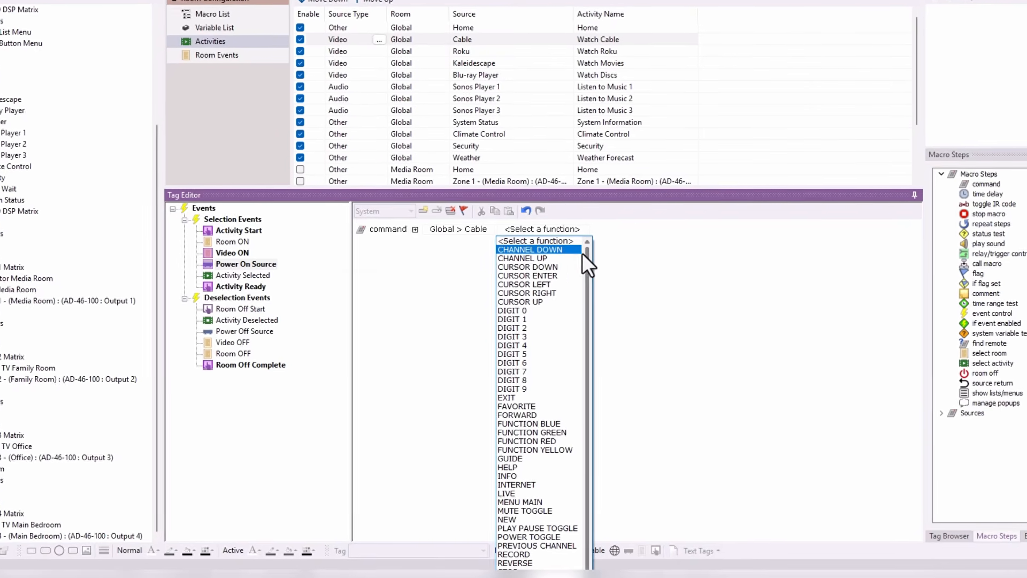
left_click_drag(587, 259, 589, 316)
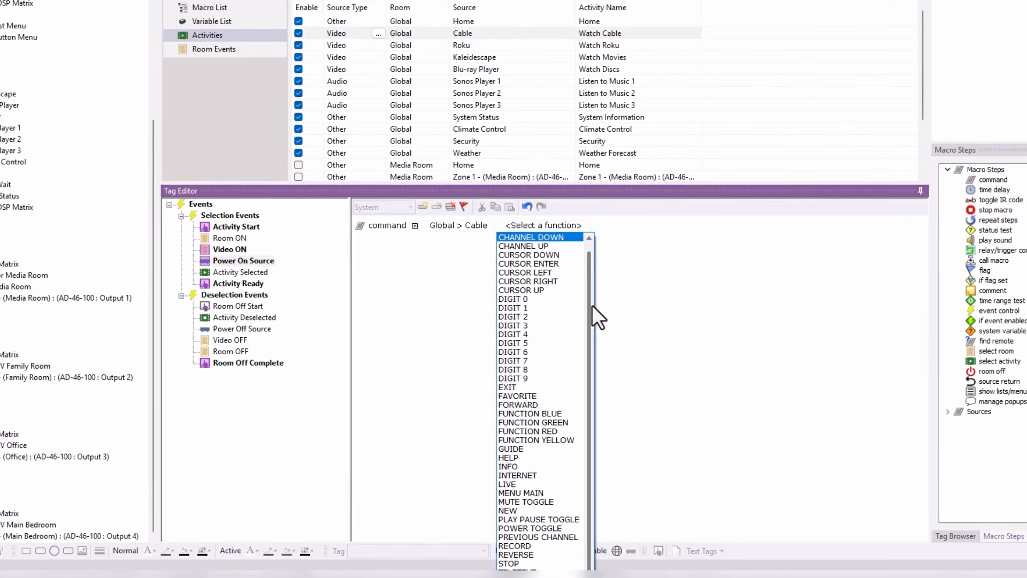
left_click(537, 524)
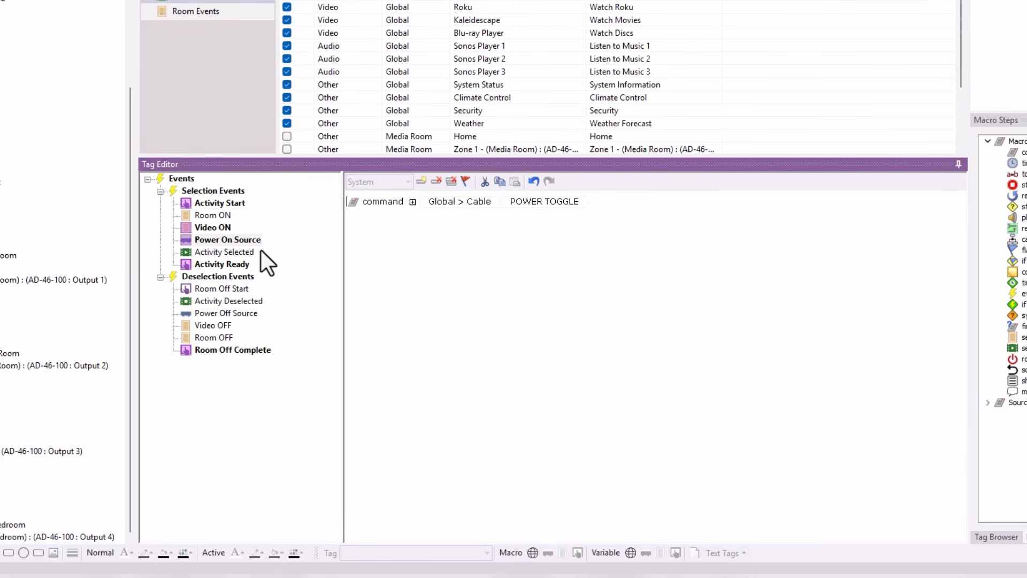
- Add a command to the Activity Selected macro using AVR Media Room, Controls \ Select Input, with the input set to HDMI 1
left_click(242, 254)
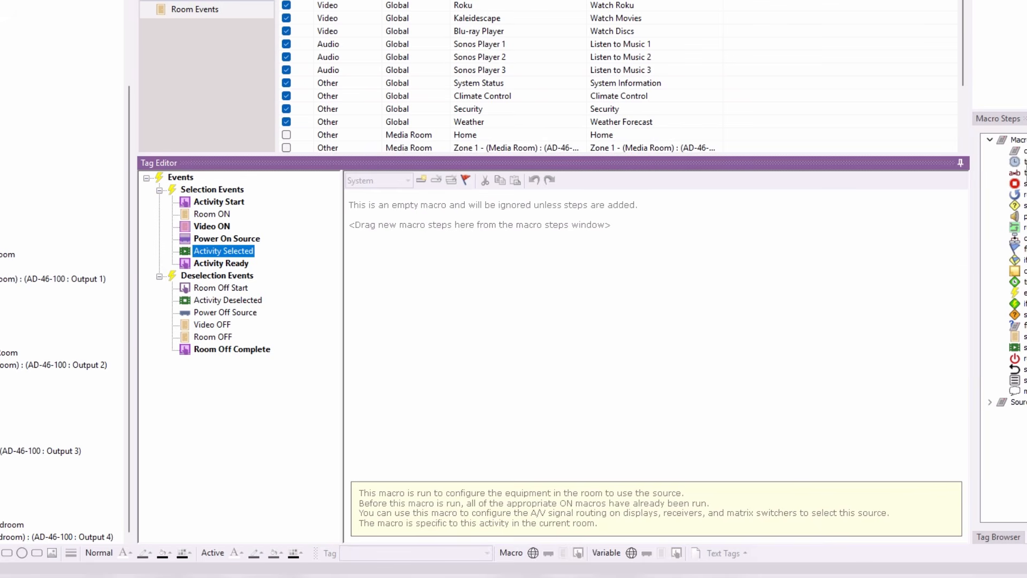
left_click_drag(1022, 150, 848, 214)
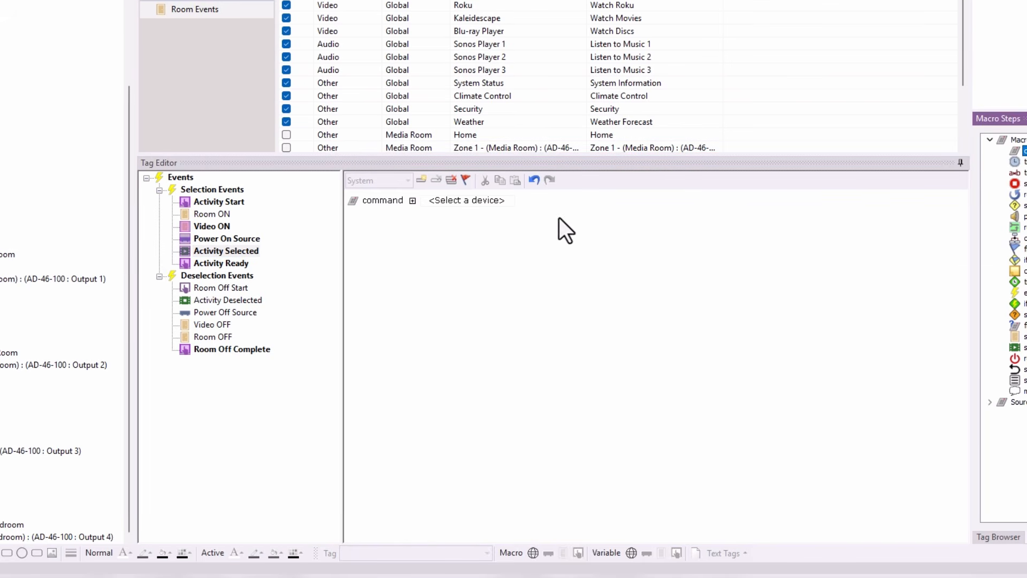
left_click(491, 201)
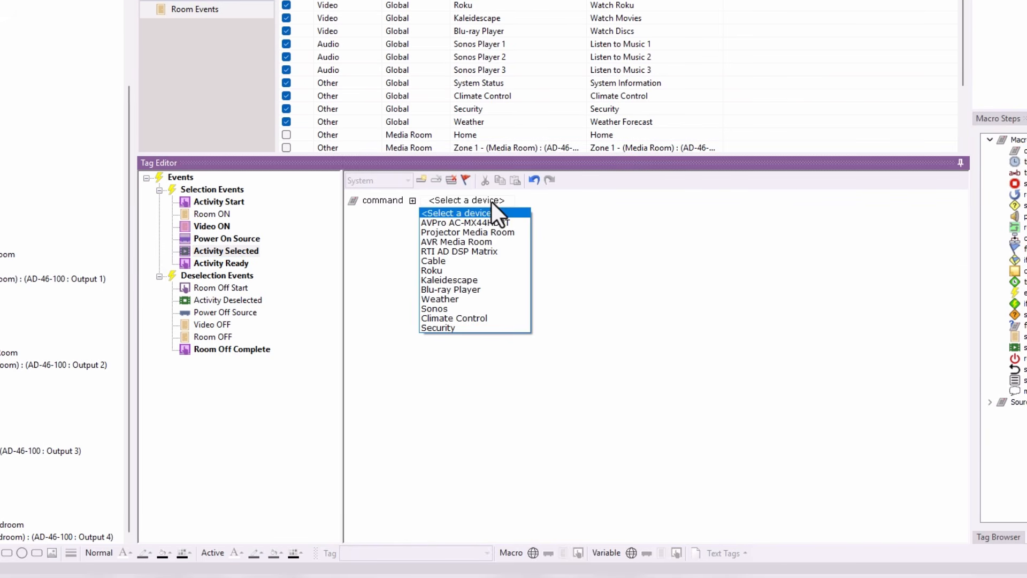
left_click(488, 247)
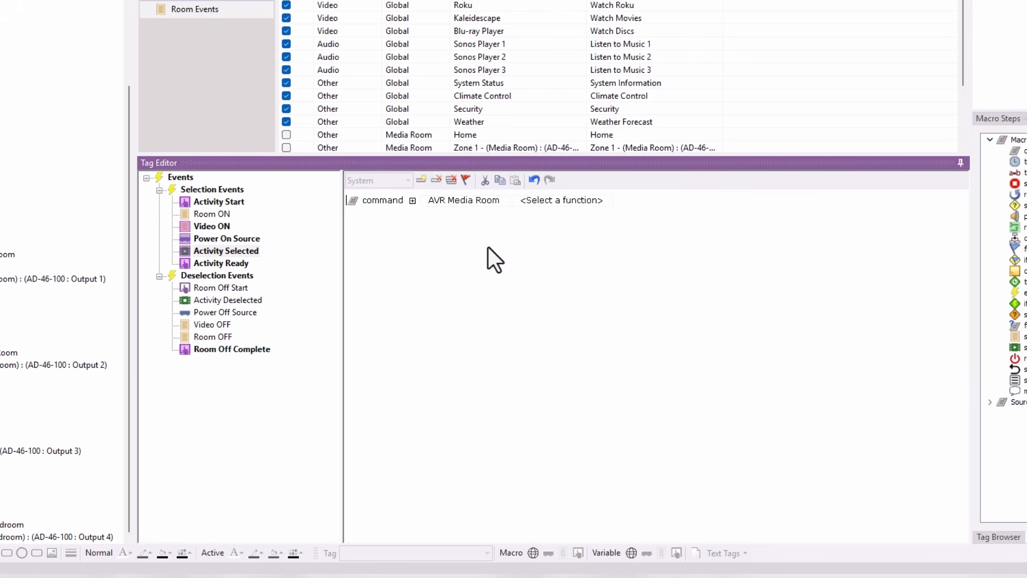
left_click(569, 203)
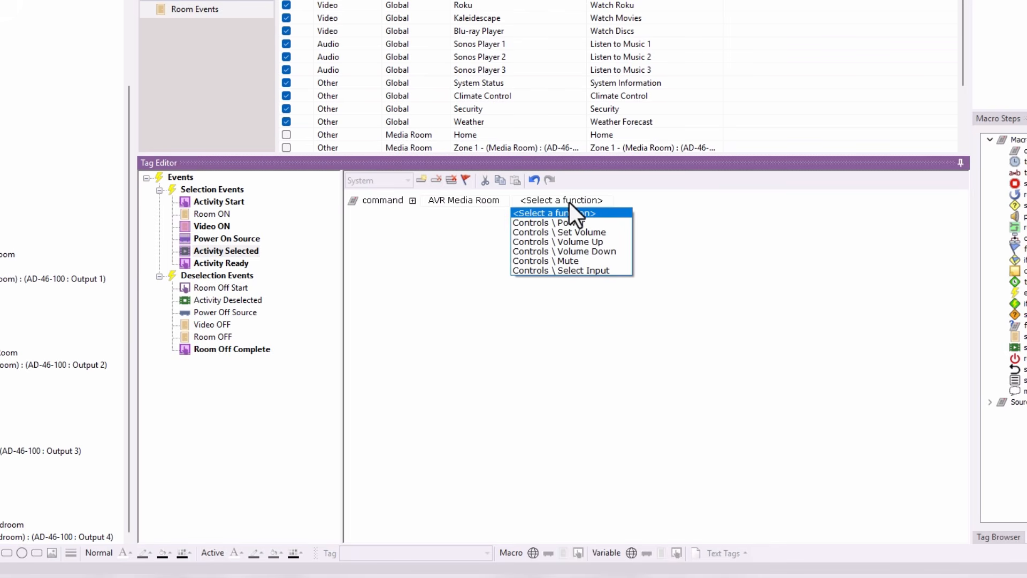
left_click(576, 270)
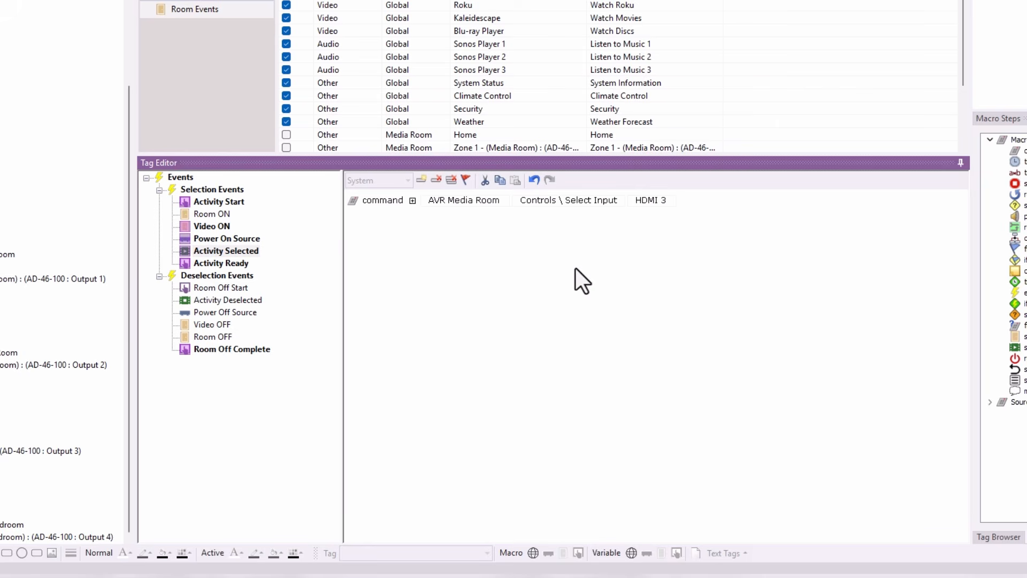
left_click(656, 207)
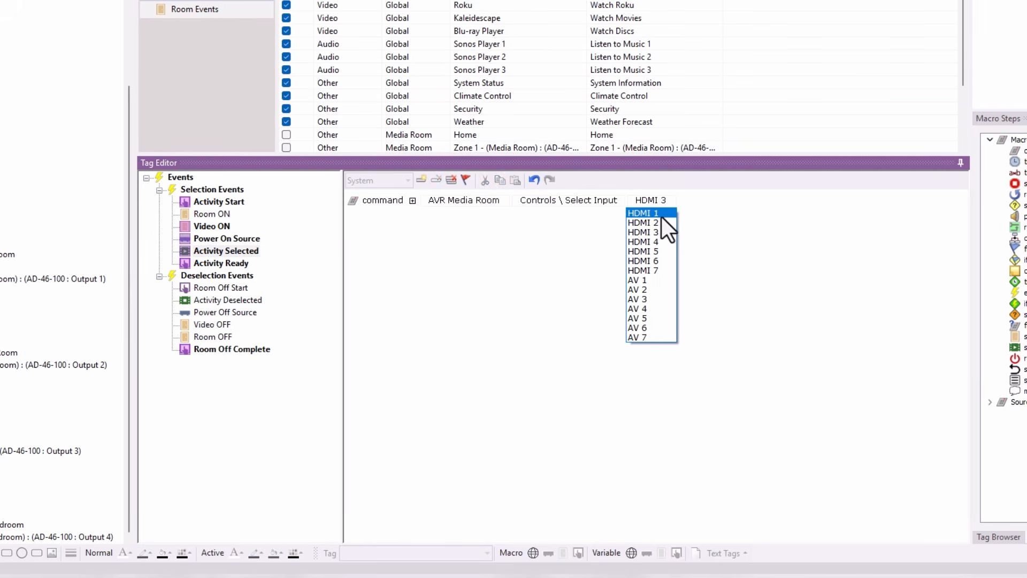
left_click(661, 216)
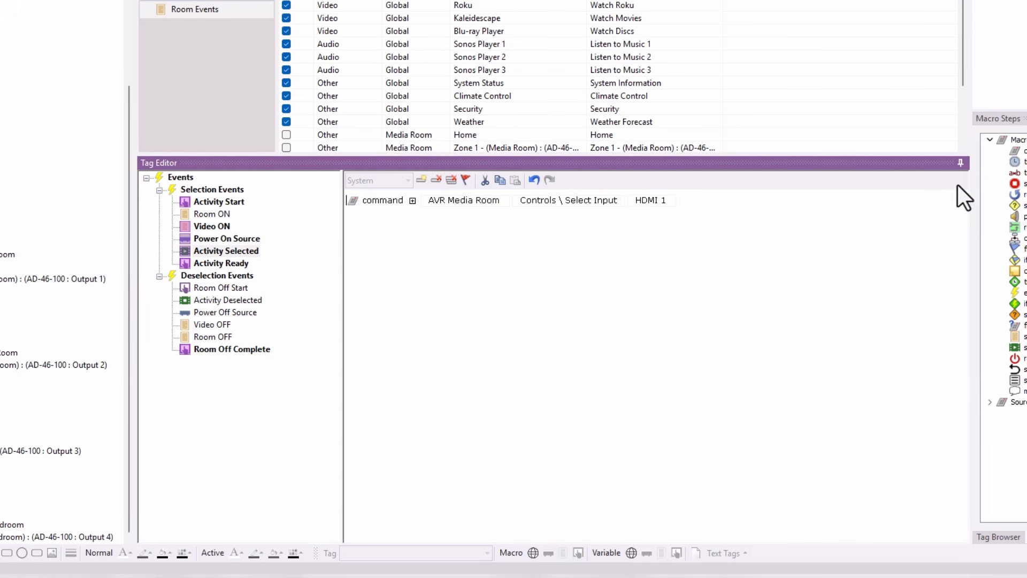
- Add a command to the Activity Selected macro using AVPro AC-MX44HDBT, Output AV Routing \ Switch Output, routing Cable to Media Room
left_click_drag(1019, 151, 566, 211)
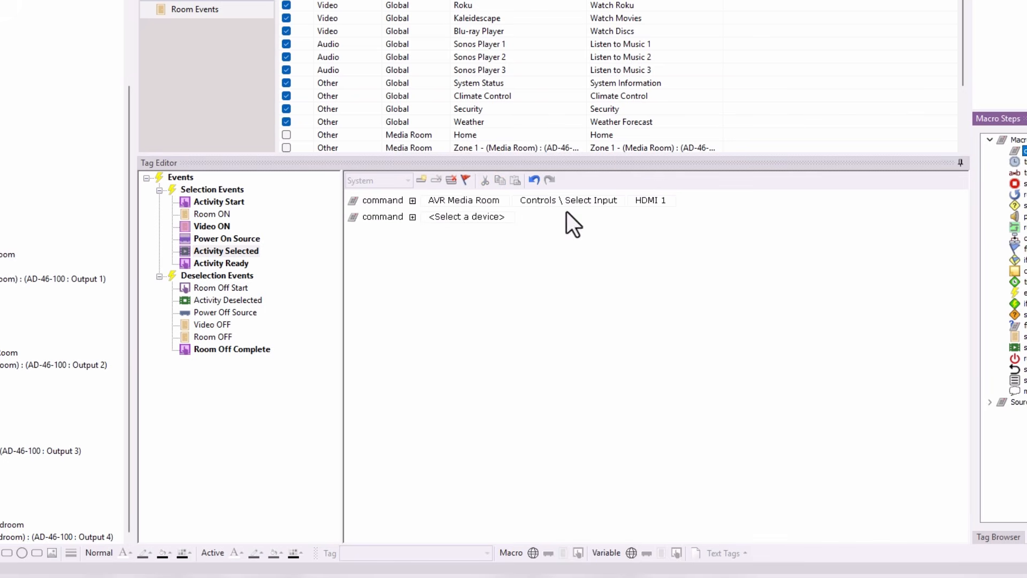
left_click(454, 216)
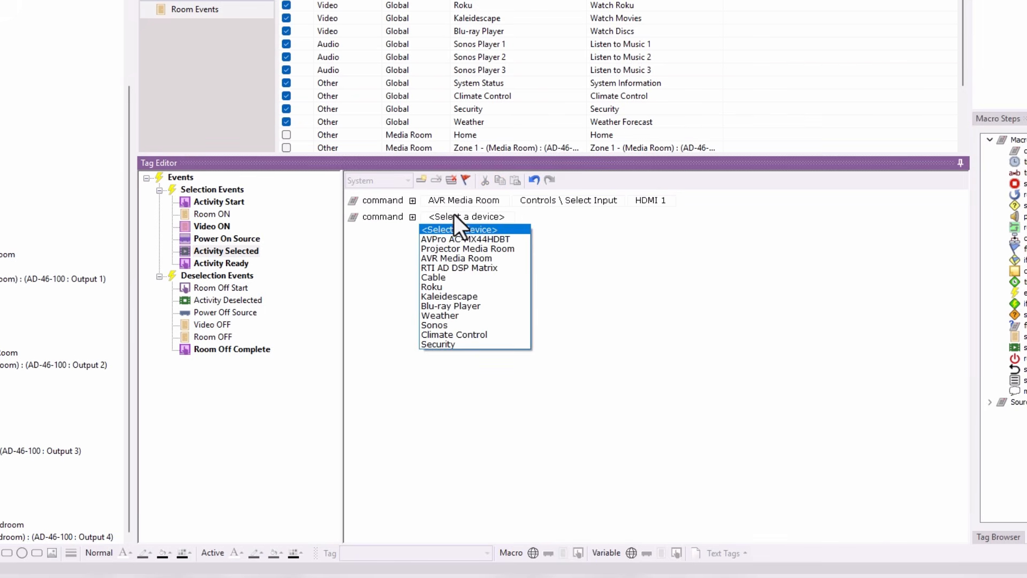
left_click(474, 242)
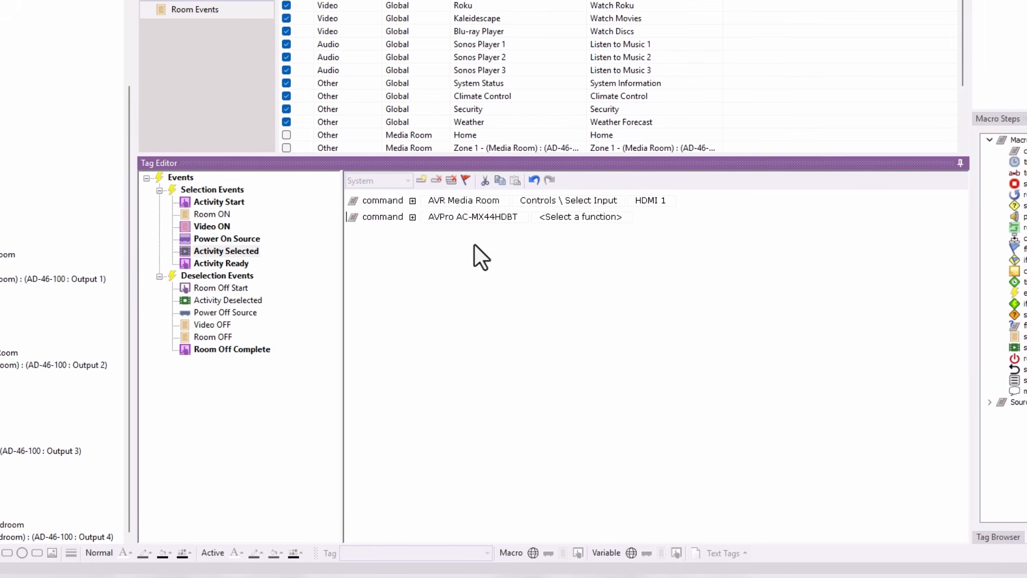
left_click(611, 219)
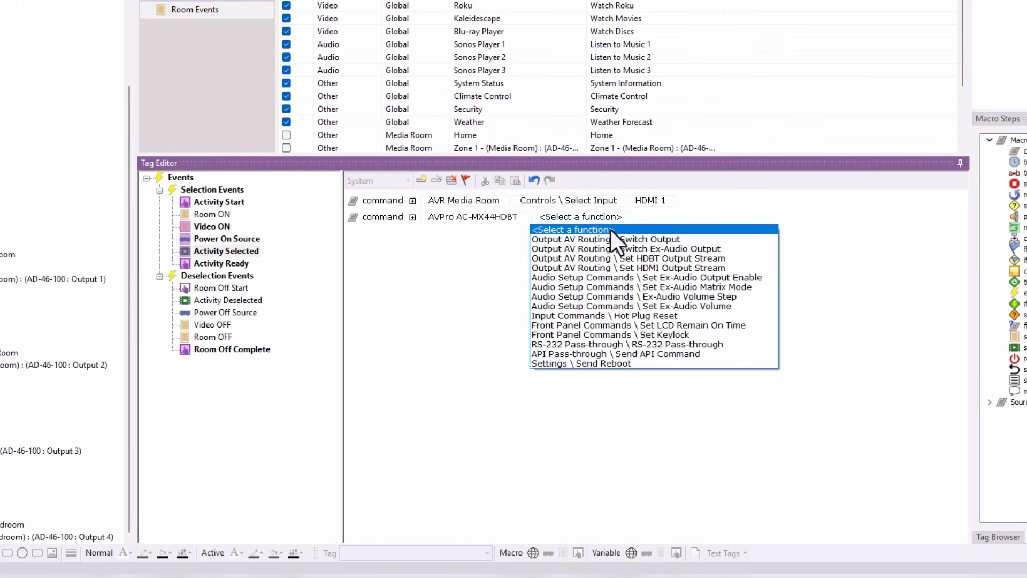
left_click(607, 237)
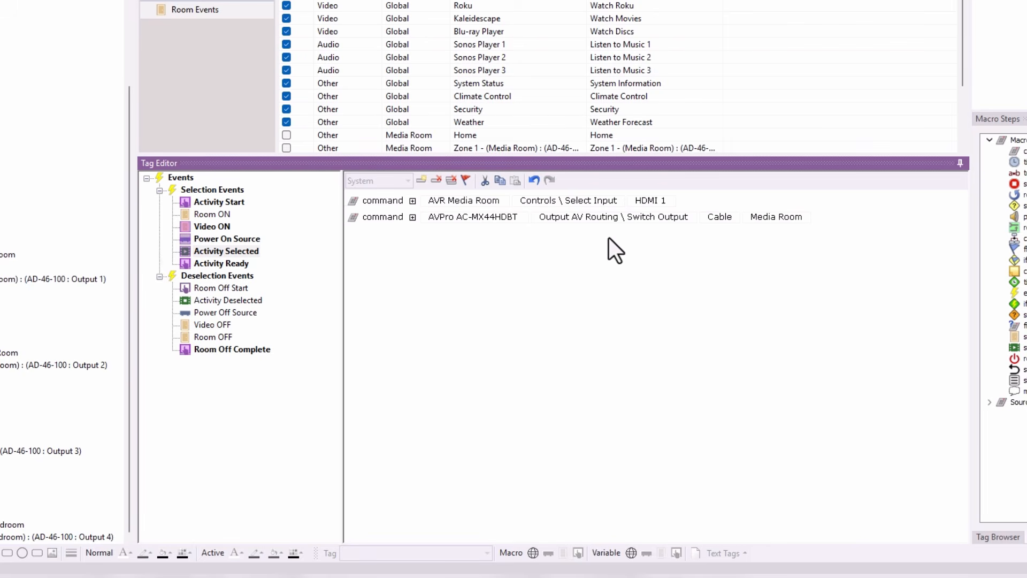
left_click(718, 217)
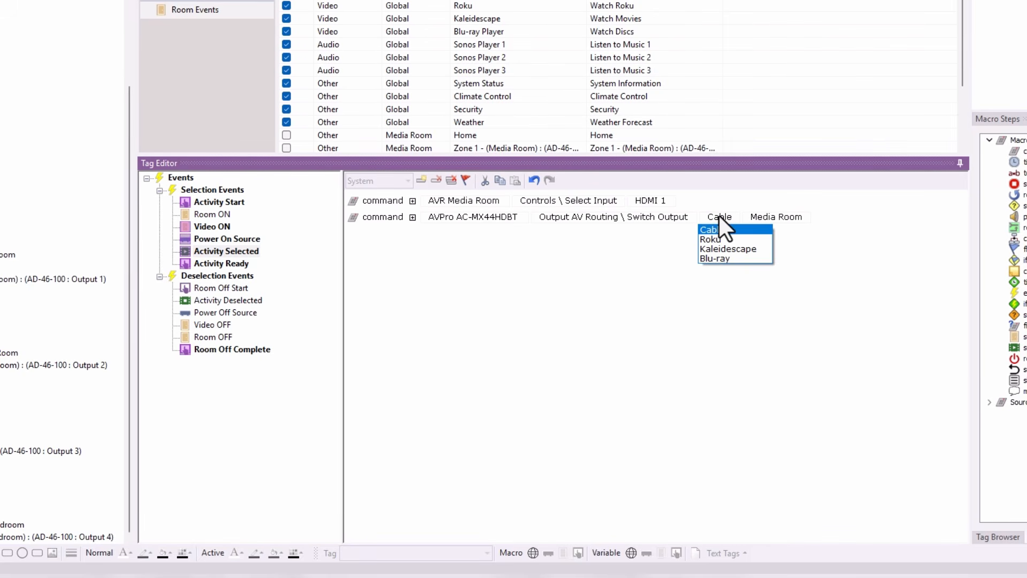
left_click(788, 217)
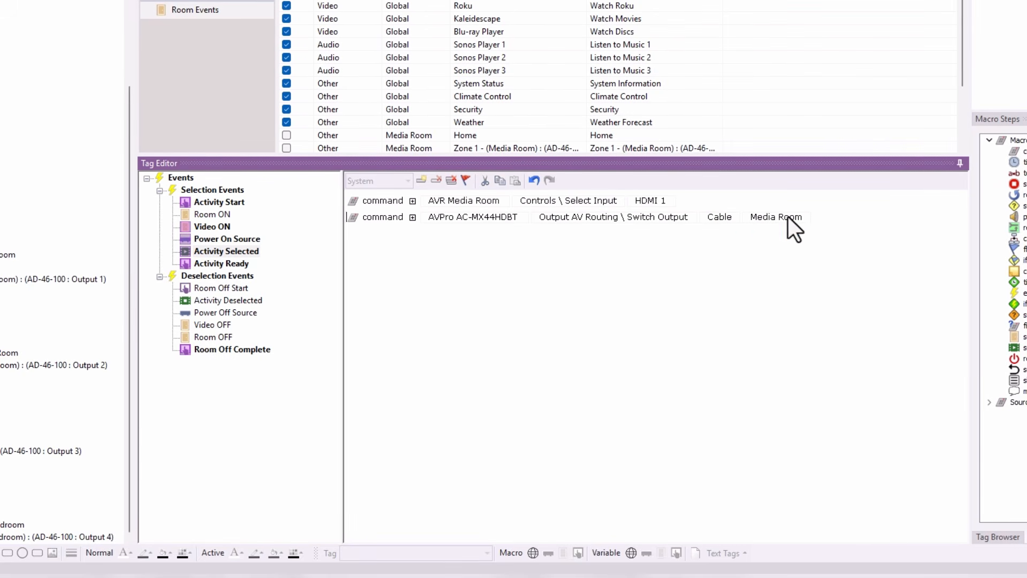
left_click(787, 216)
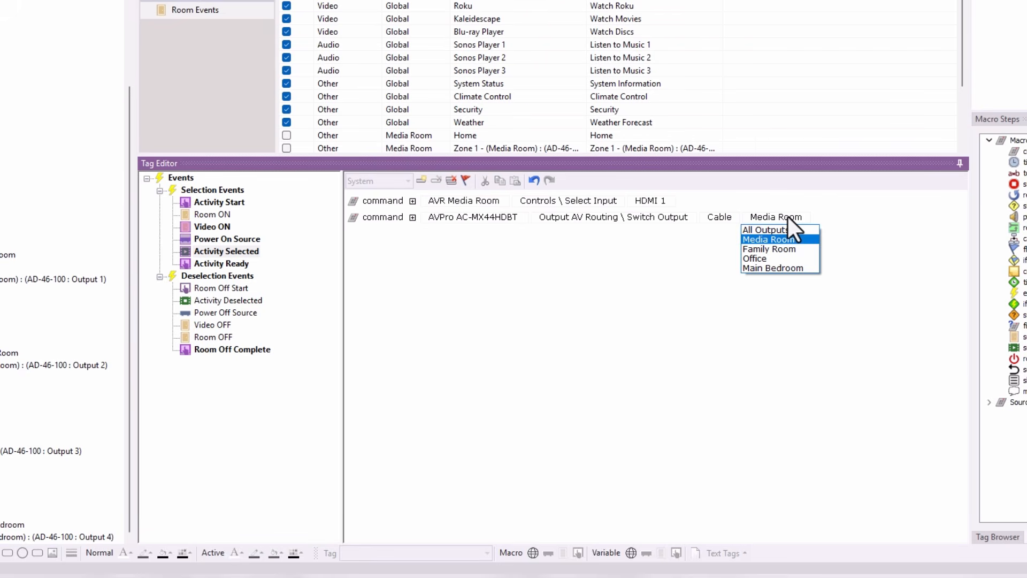
left_click(788, 216)
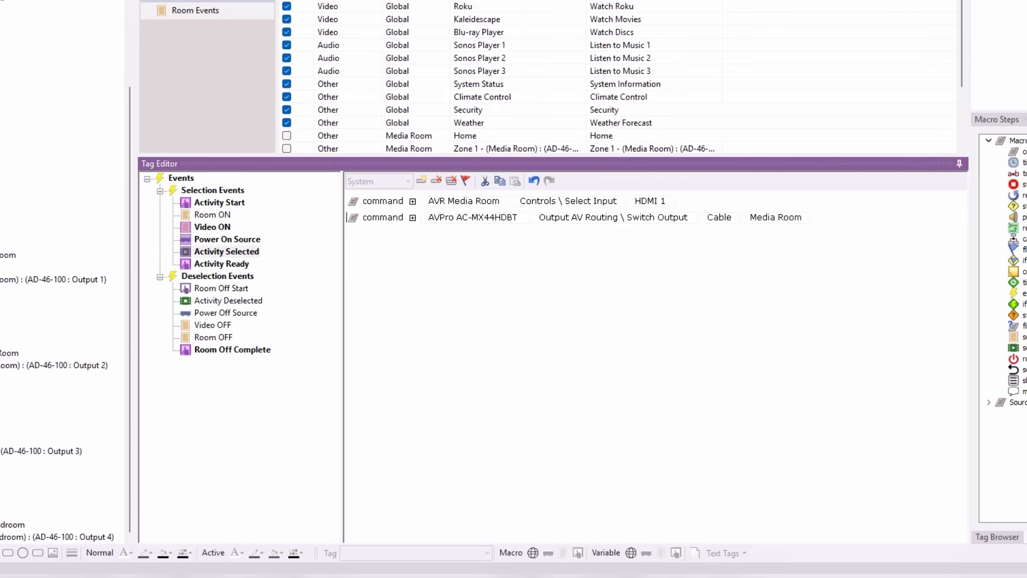
- Add a third command to the Activity Selected macro using AVR Media Room, Controls \ Select Input, set to HDMI 1
double_click(1017, 152)
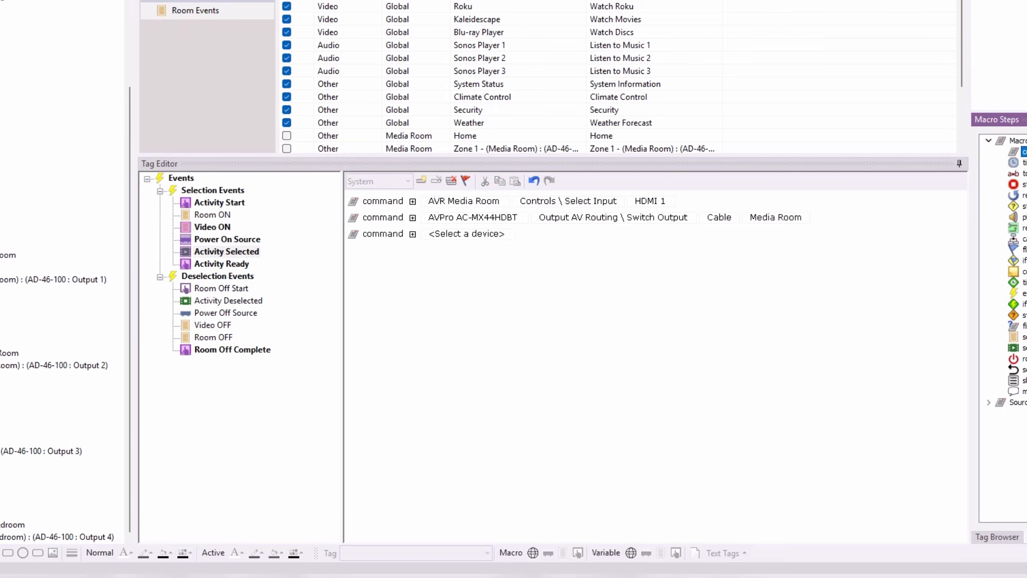
left_click(469, 236)
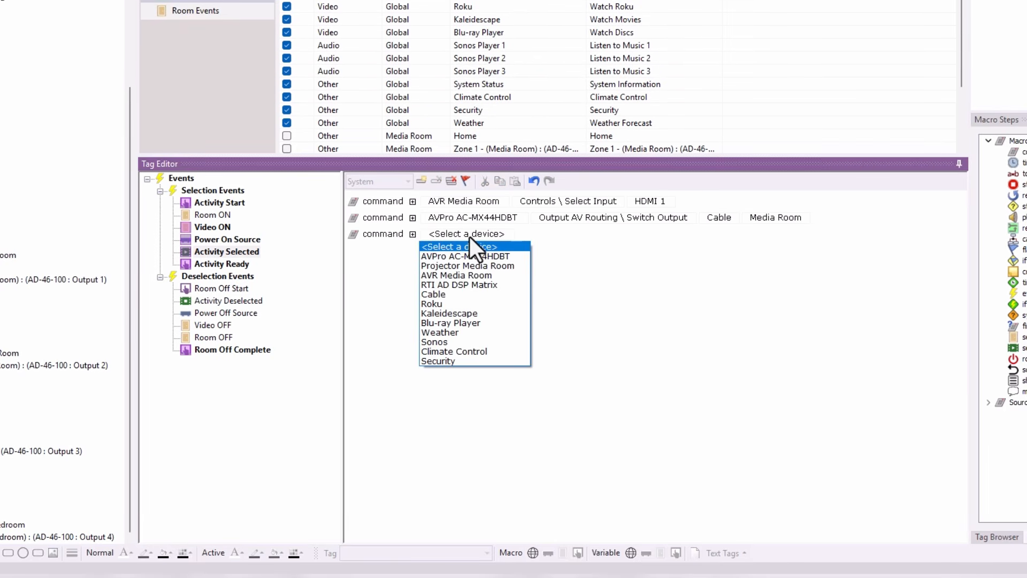
left_click(467, 278)
left_click(556, 234)
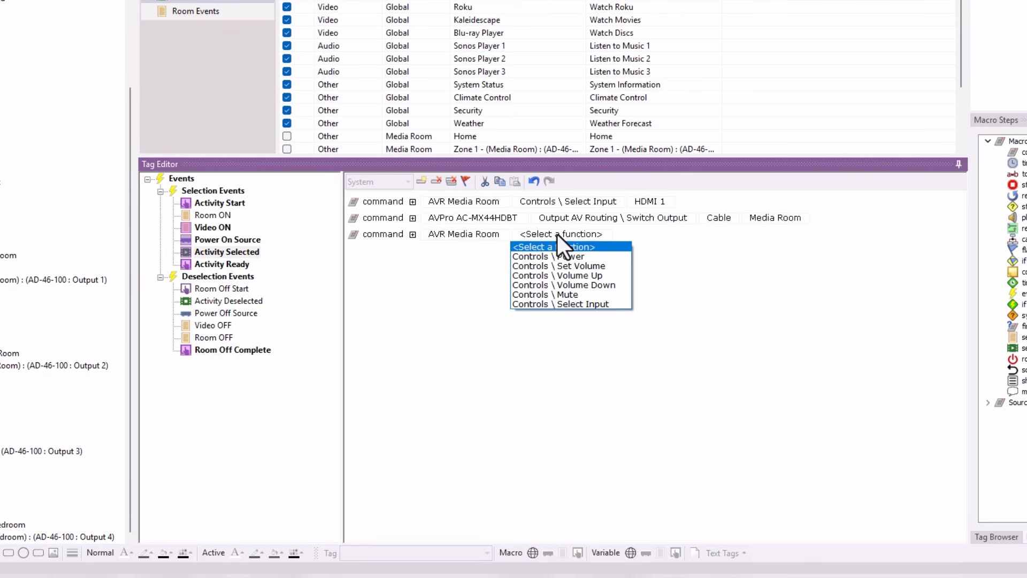
left_click(558, 305)
left_click(655, 234)
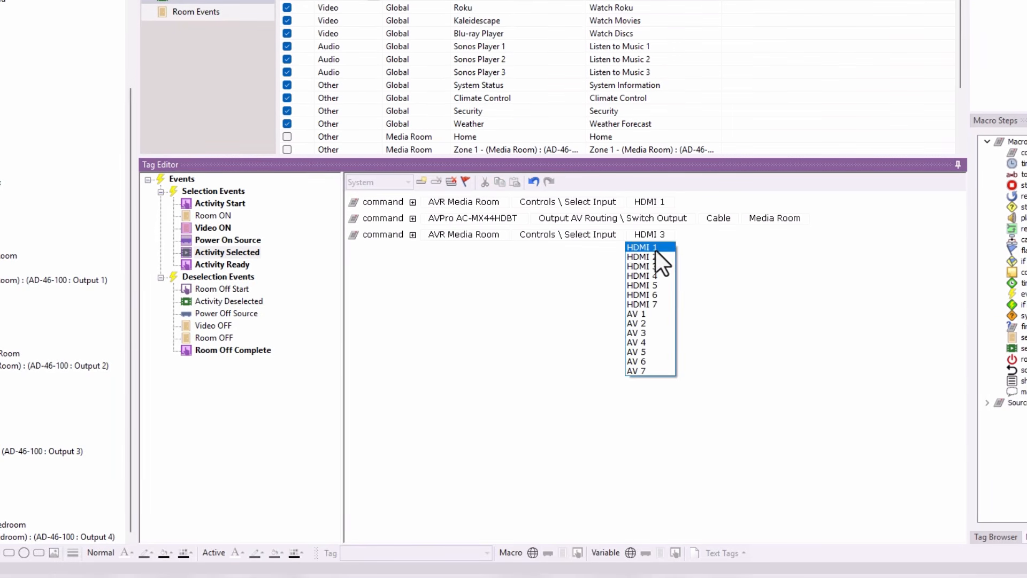
left_click(656, 249)
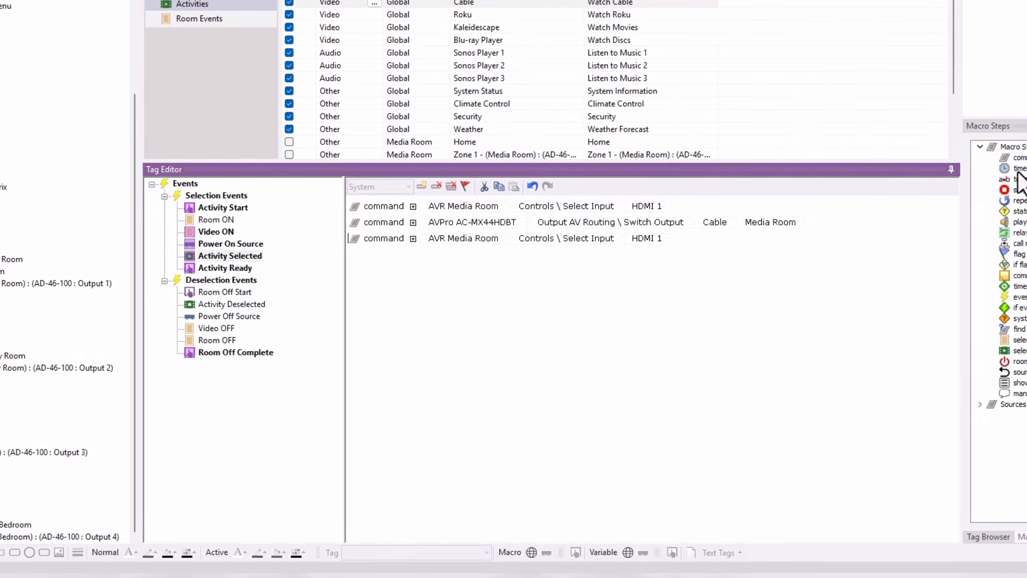
- Insert a 0.3 time delay after each of the first two commands in the Activity Selected macro
left_click_drag(987, 168, 624, 229)
left_click(441, 222)
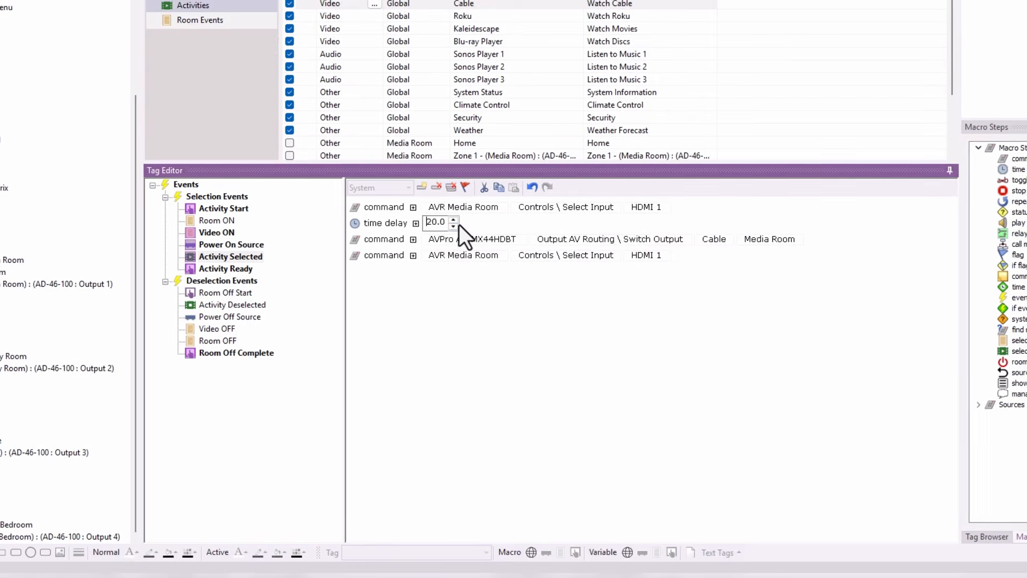
left_click_drag(439, 223, 407, 225)
type("0.3")
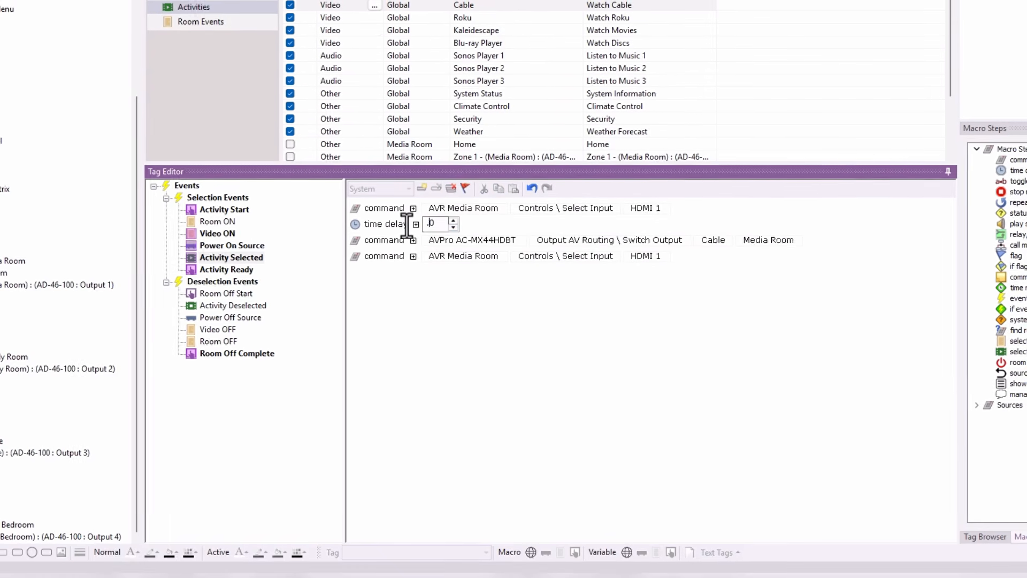
key("Return")
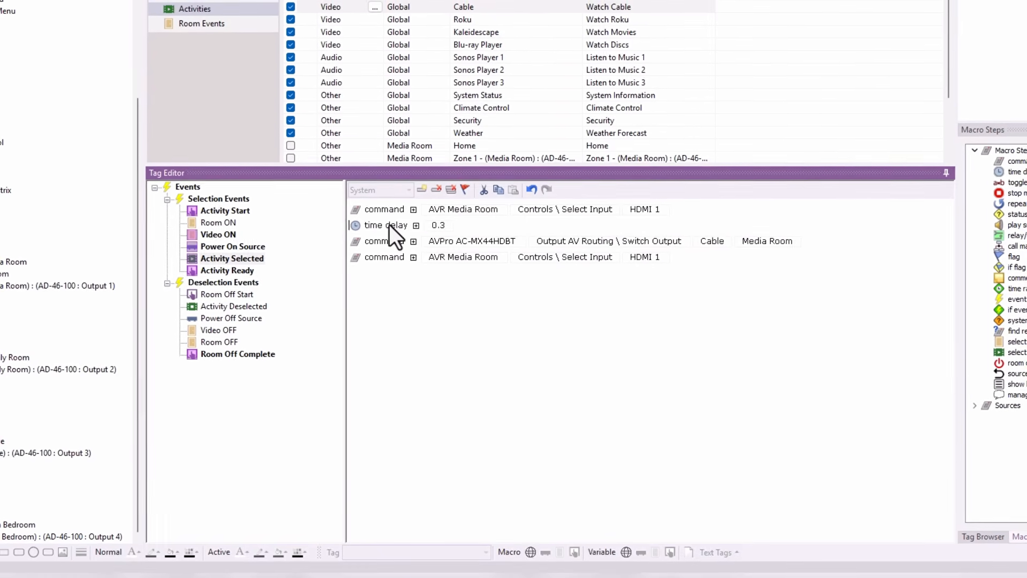
left_click_drag(389, 223, 381, 260)
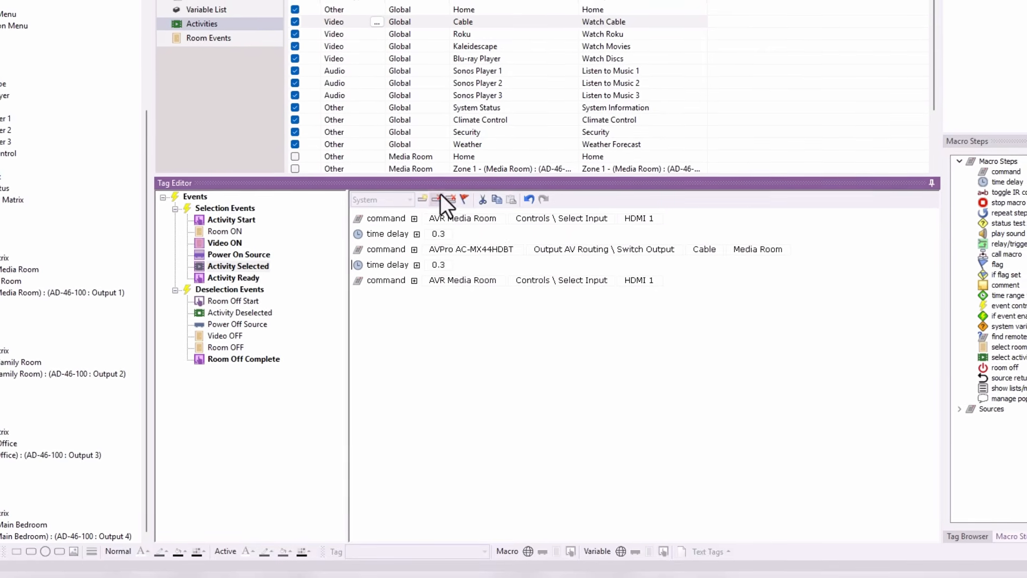
- Review the Watch Cable selection event macros, including Activity Ready, Activity Start, Room ON, Video ON and Power On Source
left_click(248, 269)
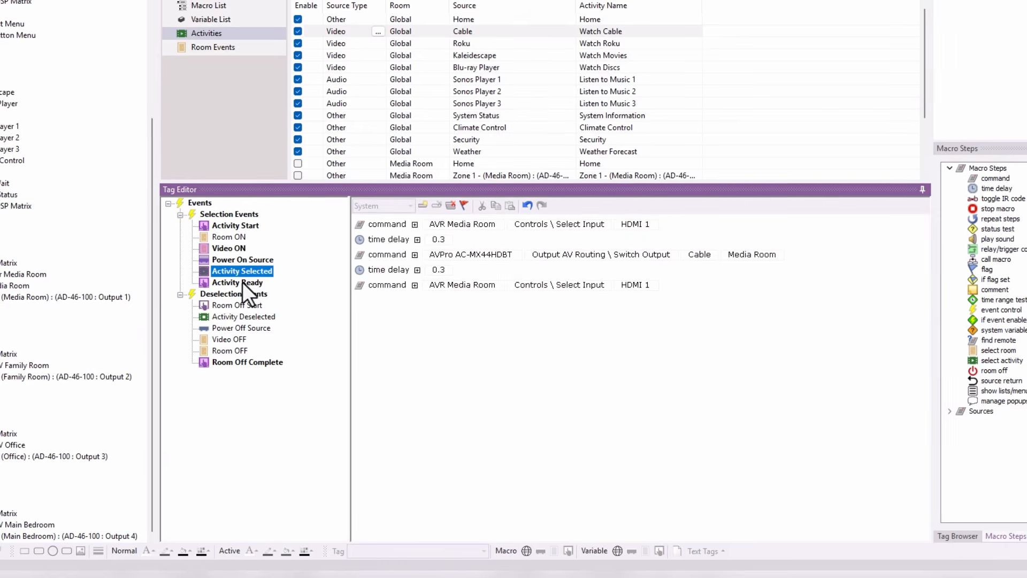
left_click(244, 281)
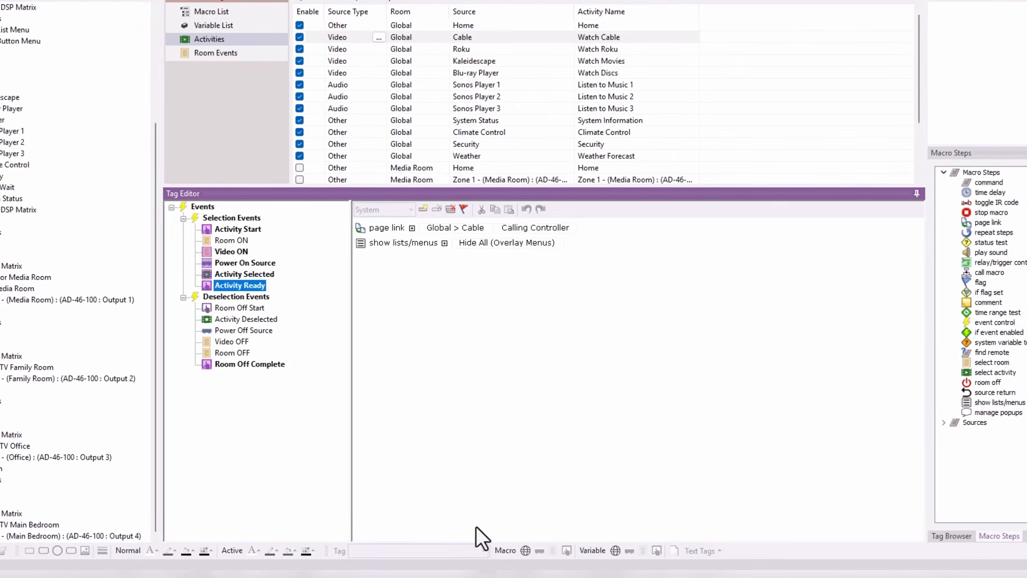
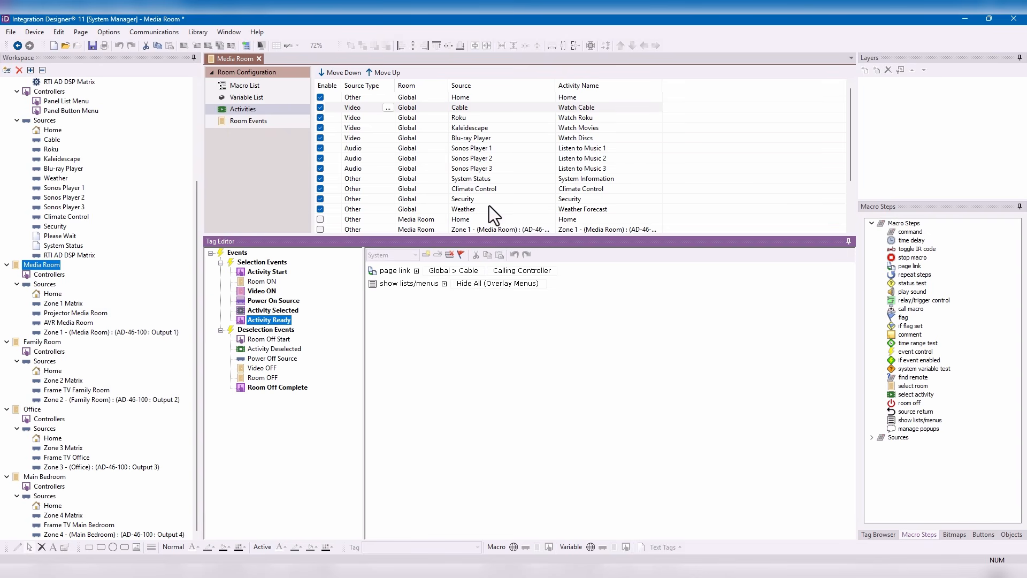
left_click(598, 107)
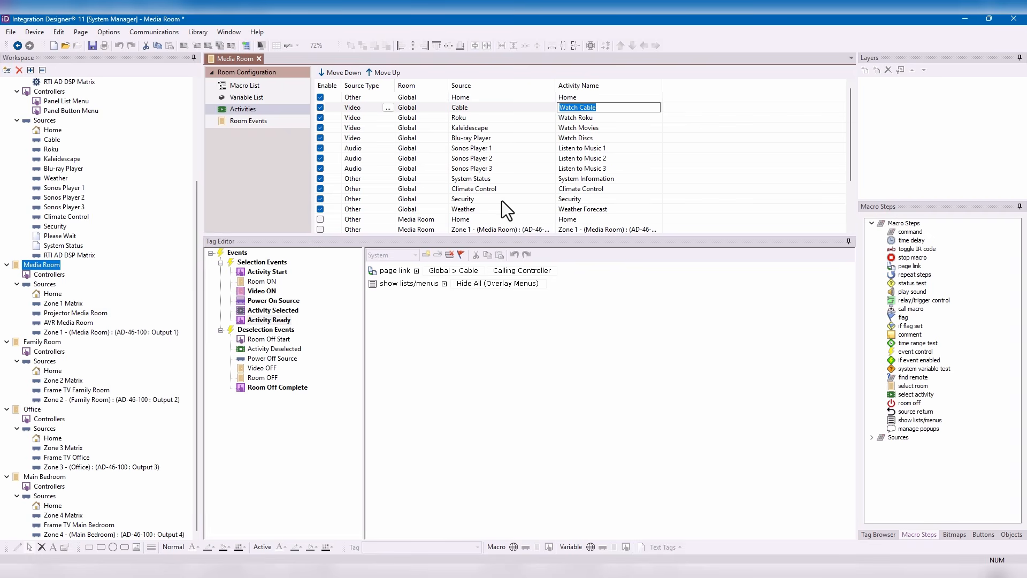
left_click(262, 268)
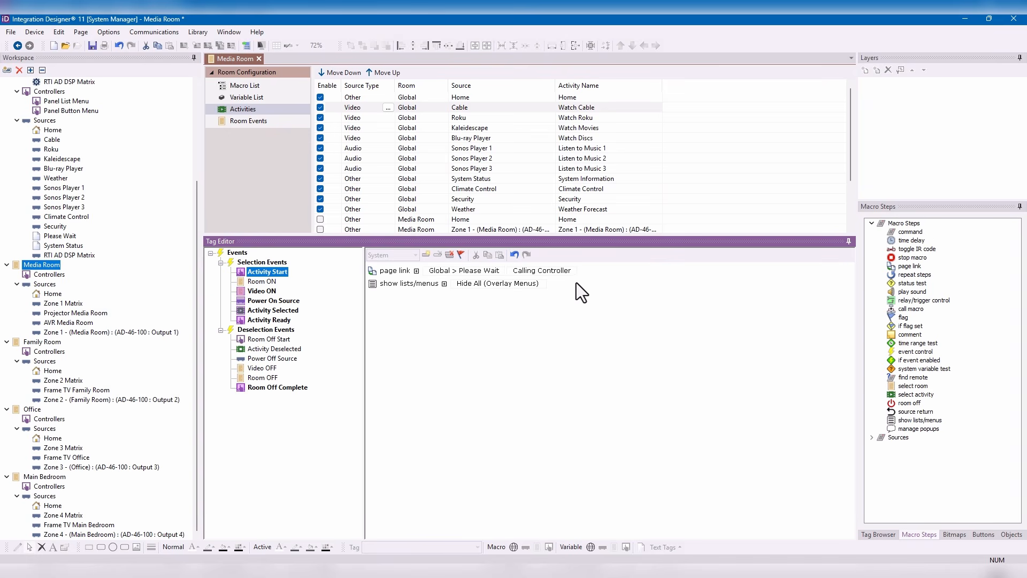
left_click(265, 284)
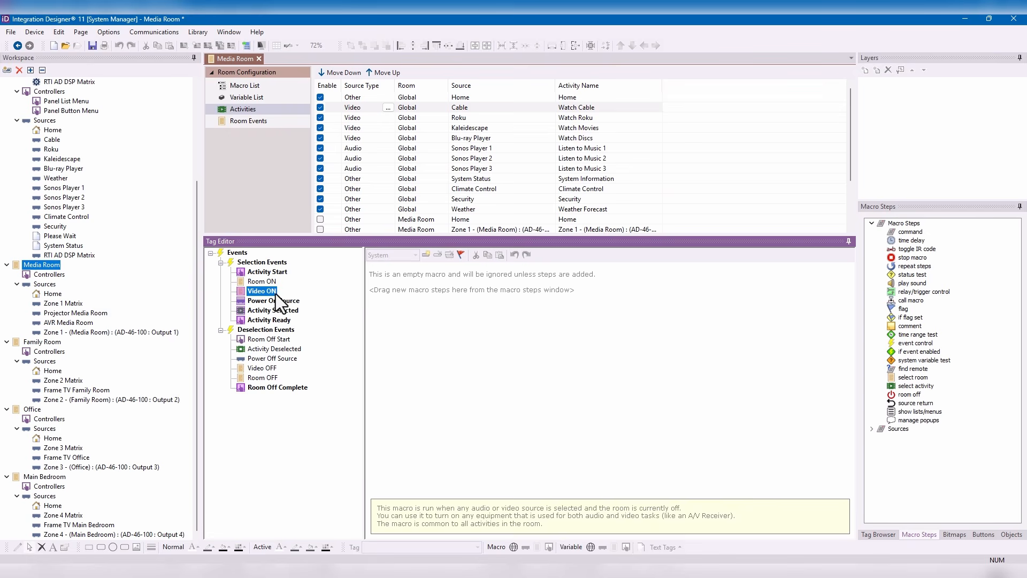
left_click(273, 292)
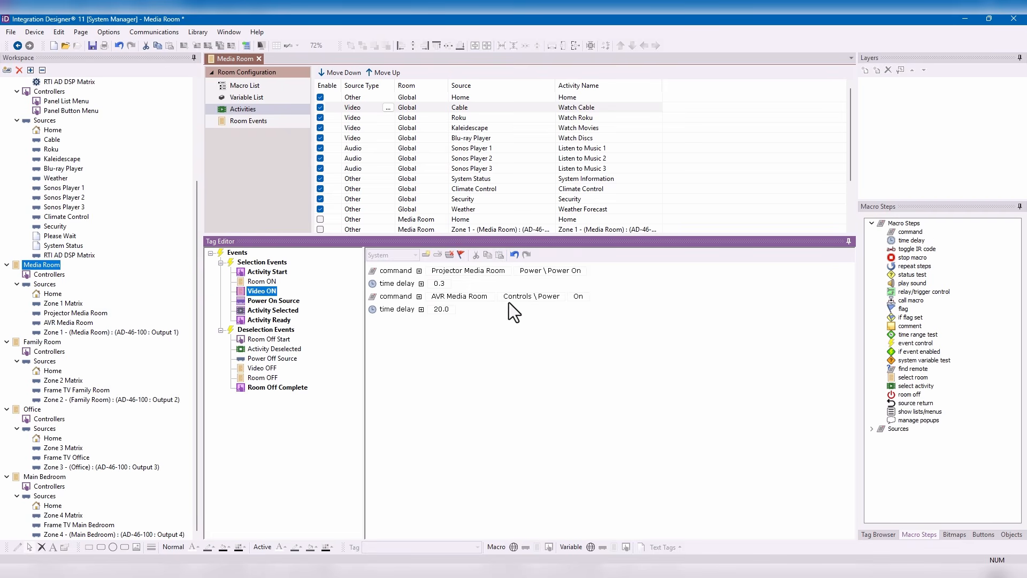
left_click(409, 314)
left_click(260, 290)
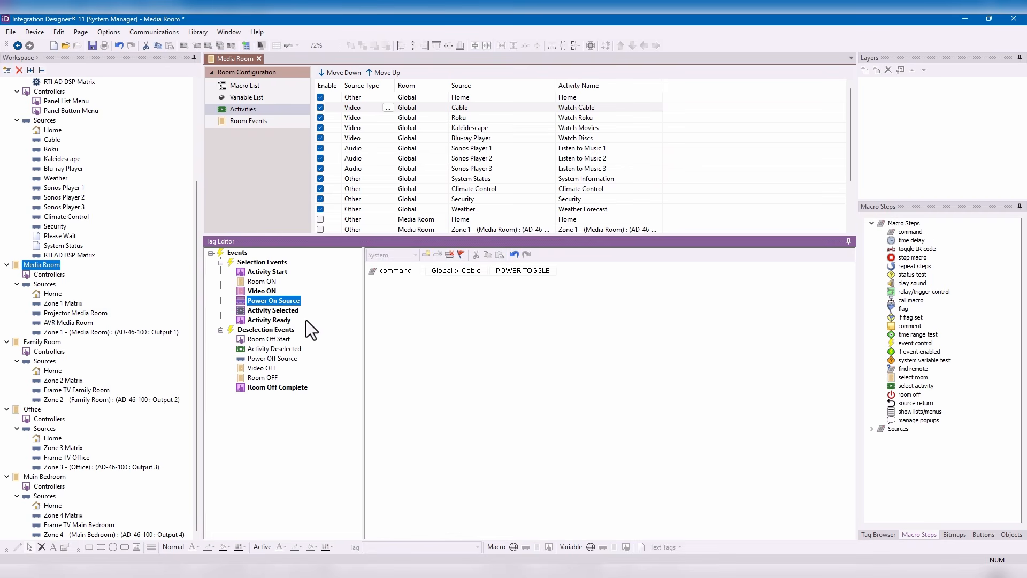
- Change the last Activity Selected command to Projector Media Room, Inputs \ Discrete Inputs, with HDMI1 as the input
left_click(277, 307)
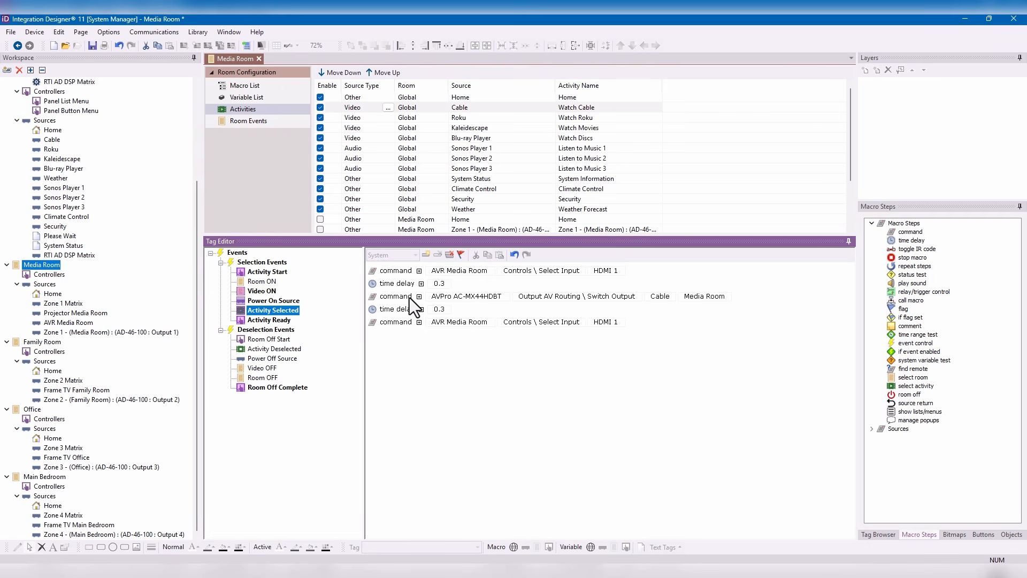
left_click(478, 270)
left_click(477, 270)
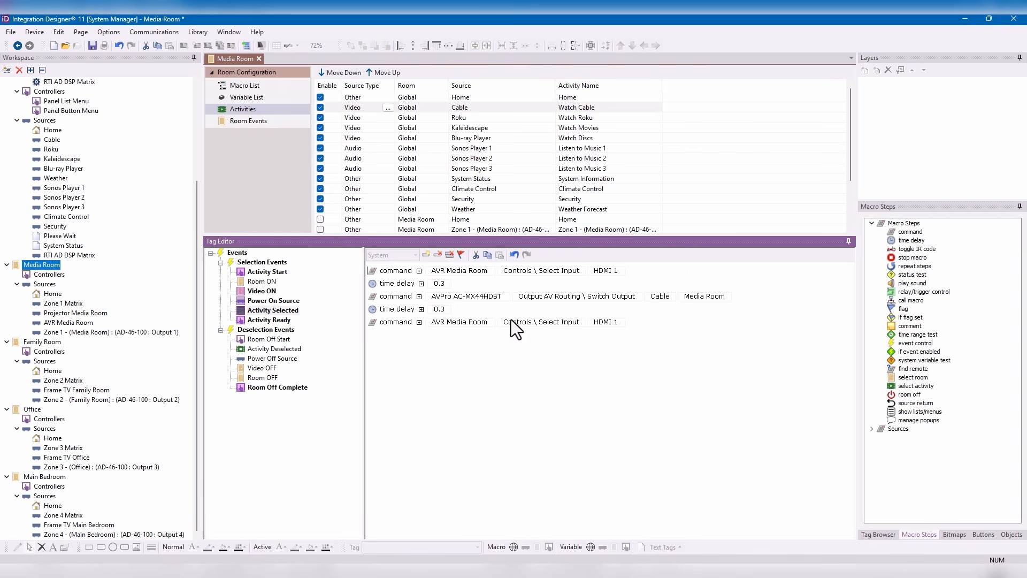
left_click(474, 321)
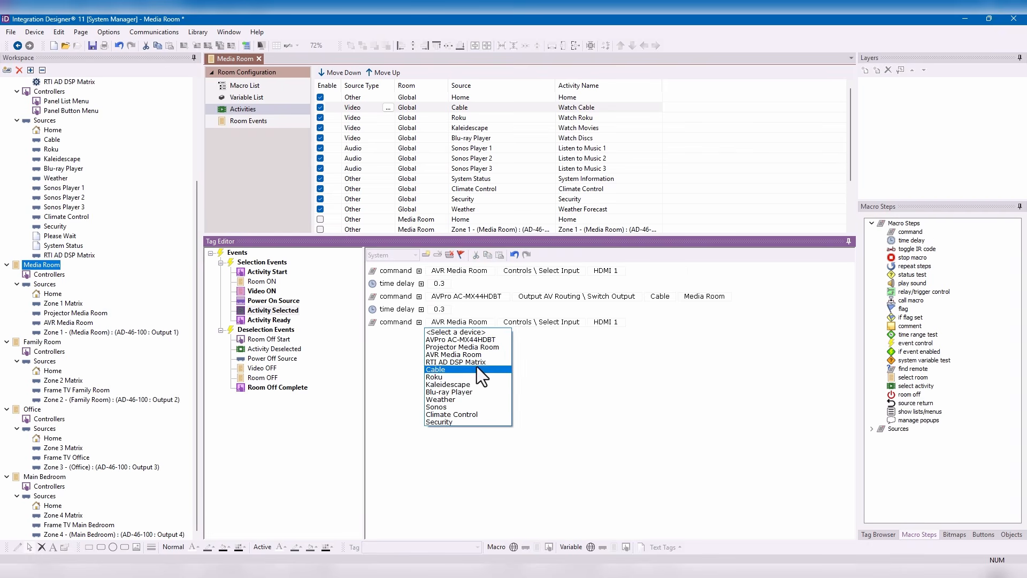
left_click(481, 348)
left_click(579, 326)
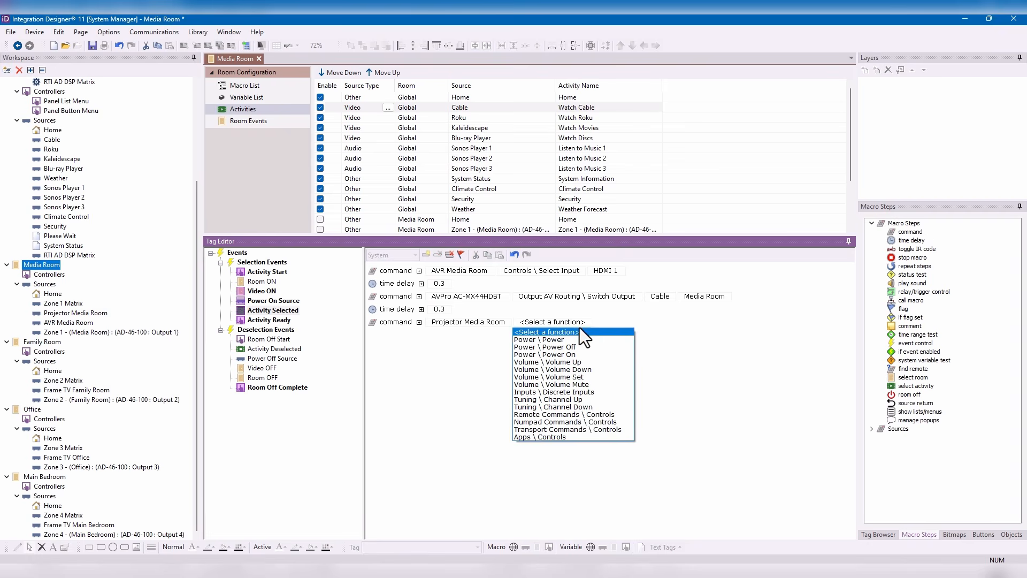
left_click(588, 391)
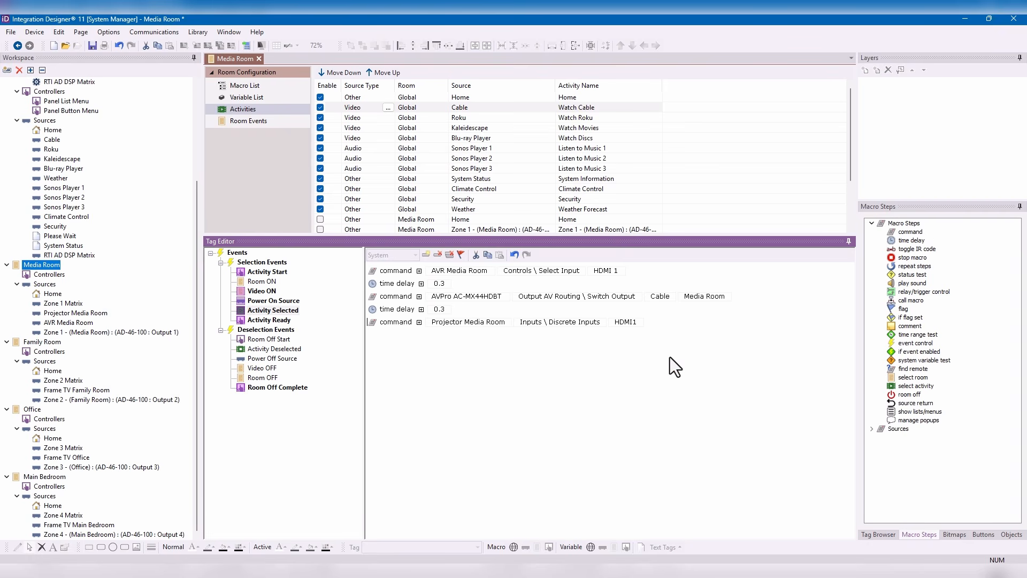
- Recheck the steps in the Activity Ready, Activity Start, Video ON and Power On Source macros
left_click(273, 324)
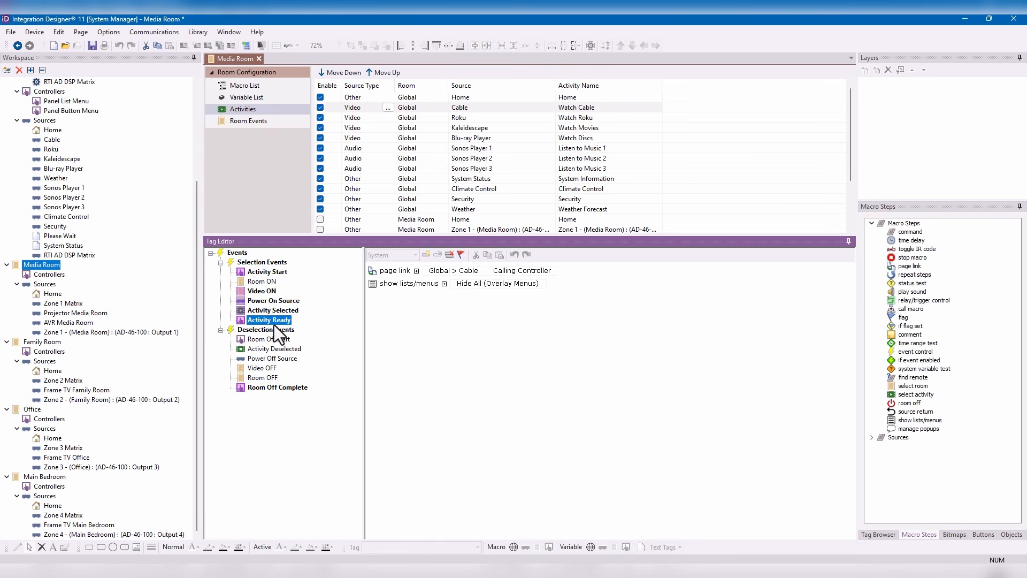
left_click(262, 273)
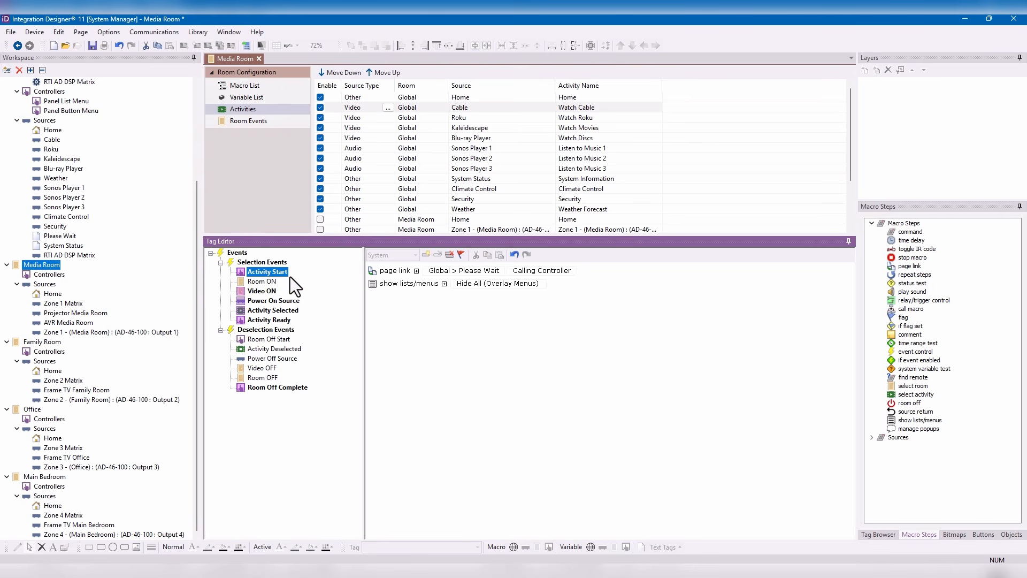
left_click(269, 288)
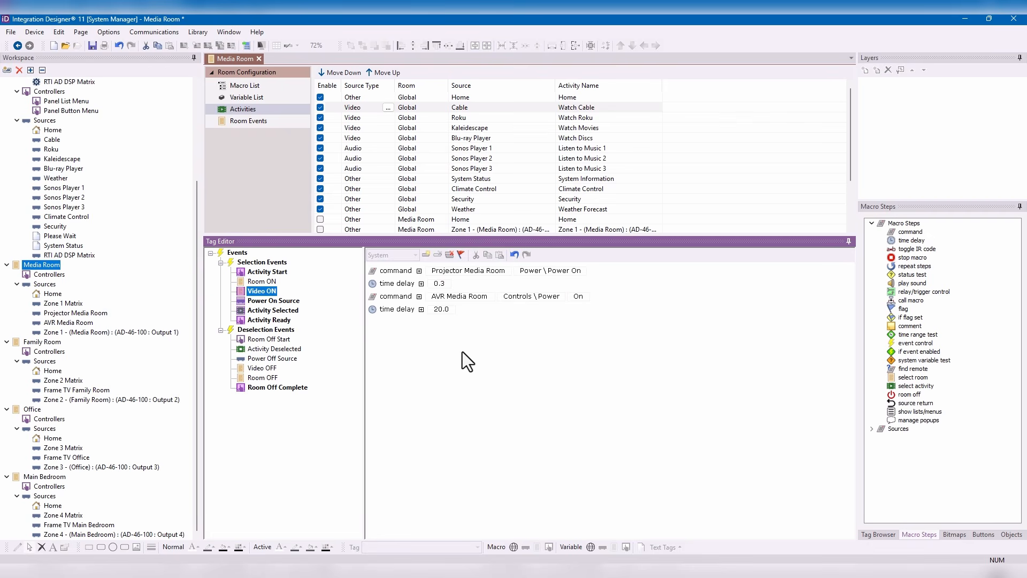
left_click(293, 302)
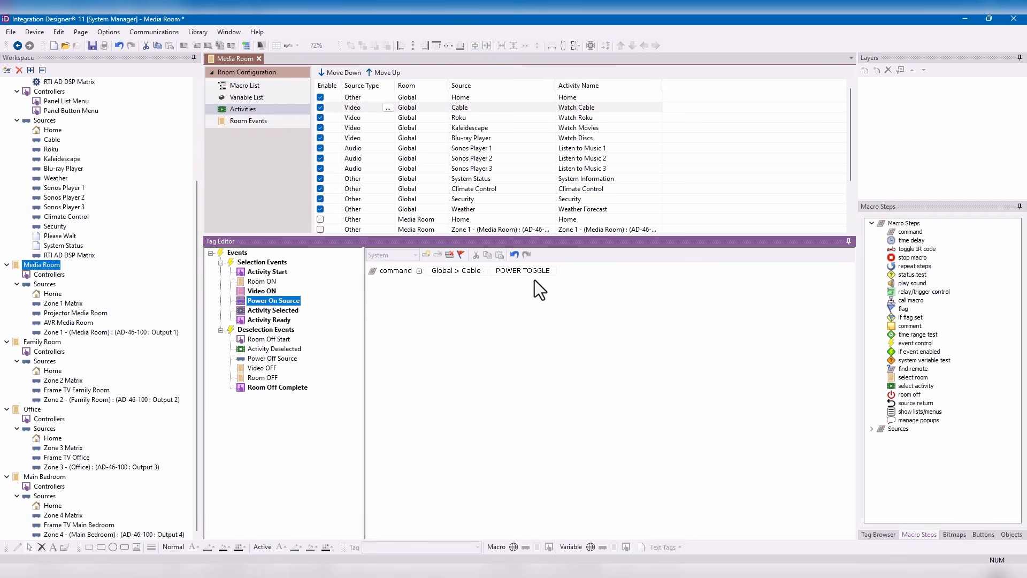
- Recheck the steps in the Activity Selected and Activity Ready macros of the Watch Cable activity
left_click(289, 313)
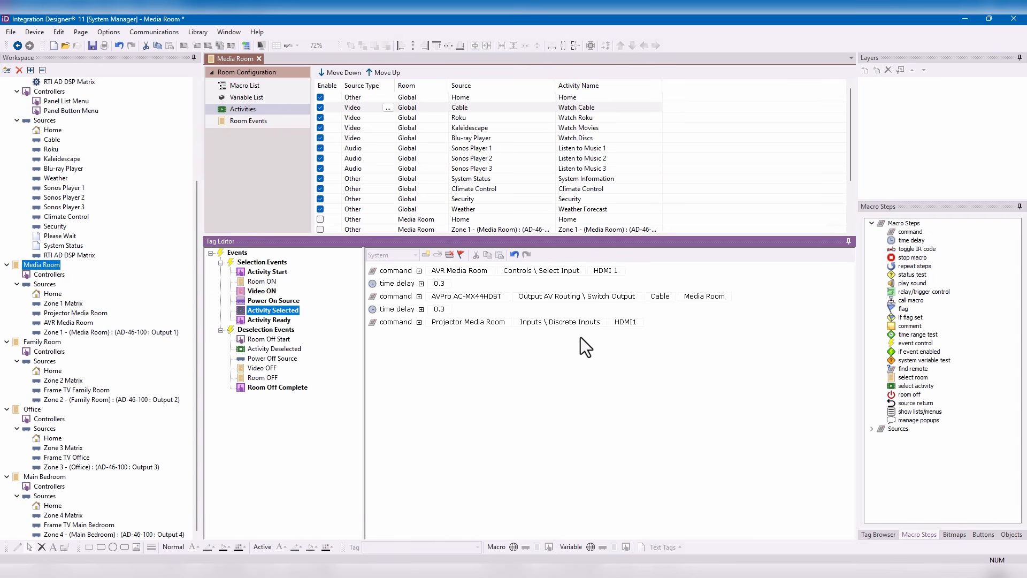
left_click(269, 320)
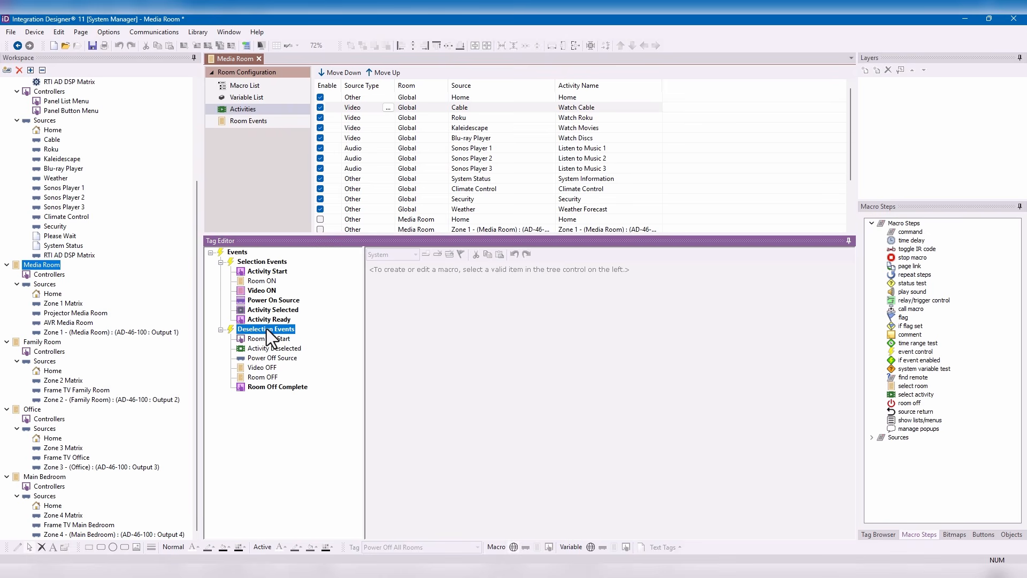
- Show the Power Options layer of the Panel Button Menu and inspect the macros behind Turn Room Name Off and Turn All Rooms Off
double_click(70, 111)
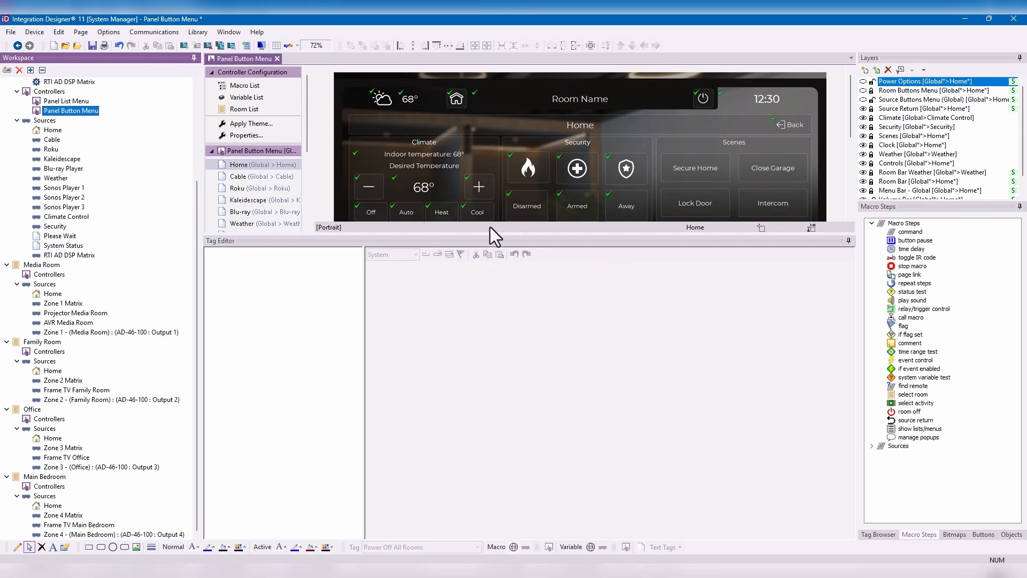
left_click_drag(564, 233, 564, 337)
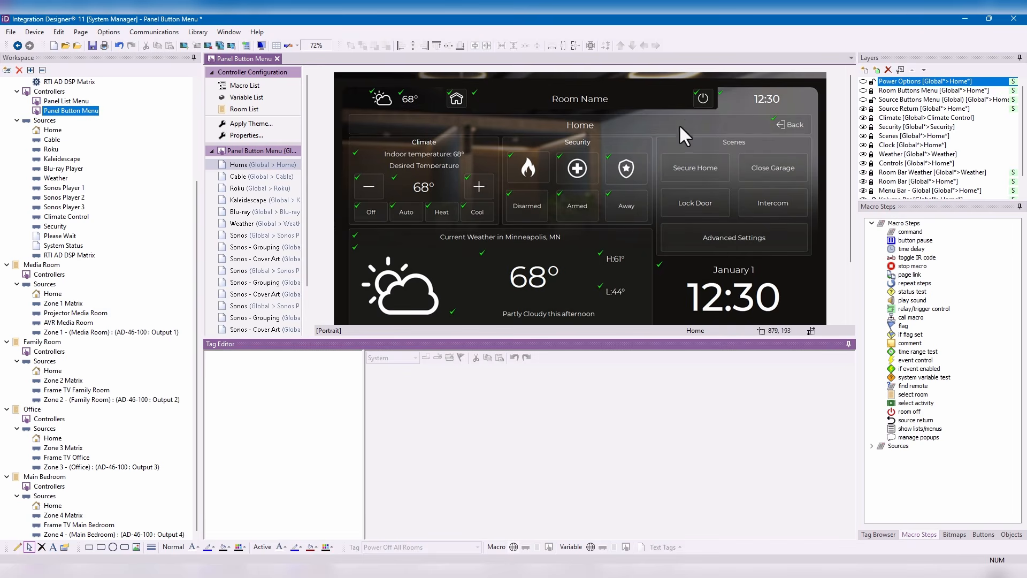
left_click(863, 82)
left_click(862, 90)
left_click(862, 99)
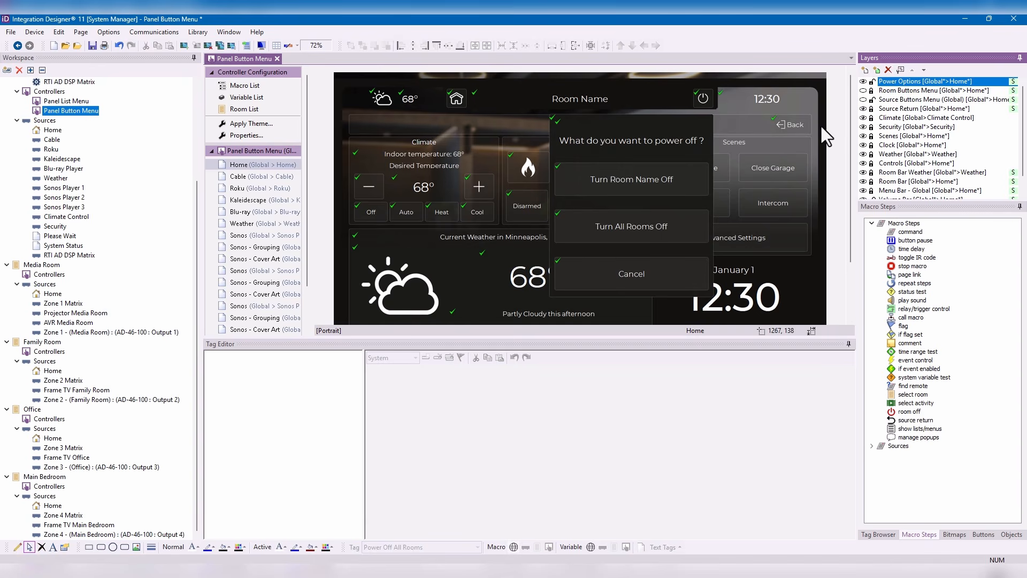
left_click(644, 182)
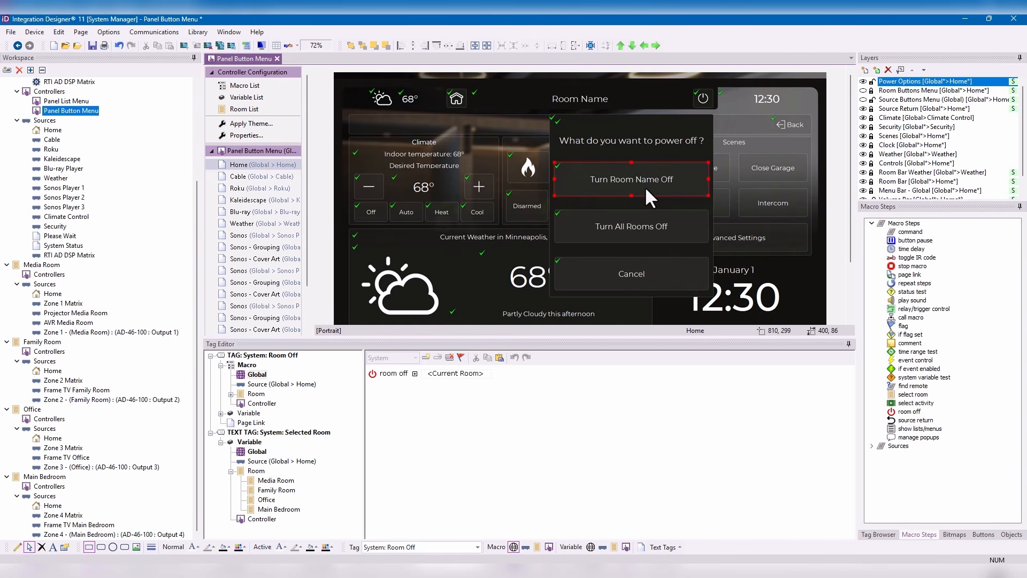
left_click(623, 238)
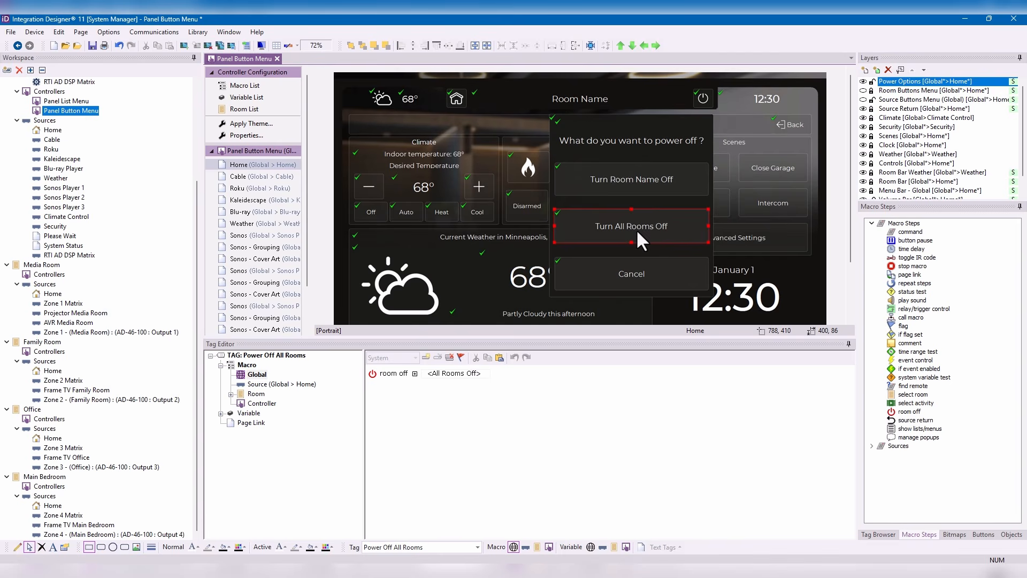
left_click(43, 265)
left_click(294, 109)
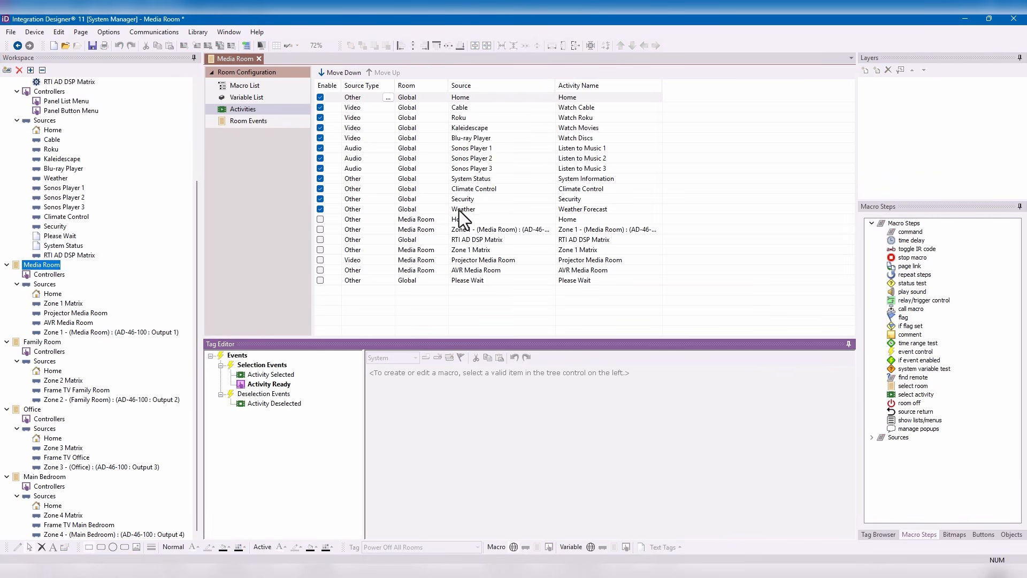
left_click(489, 110)
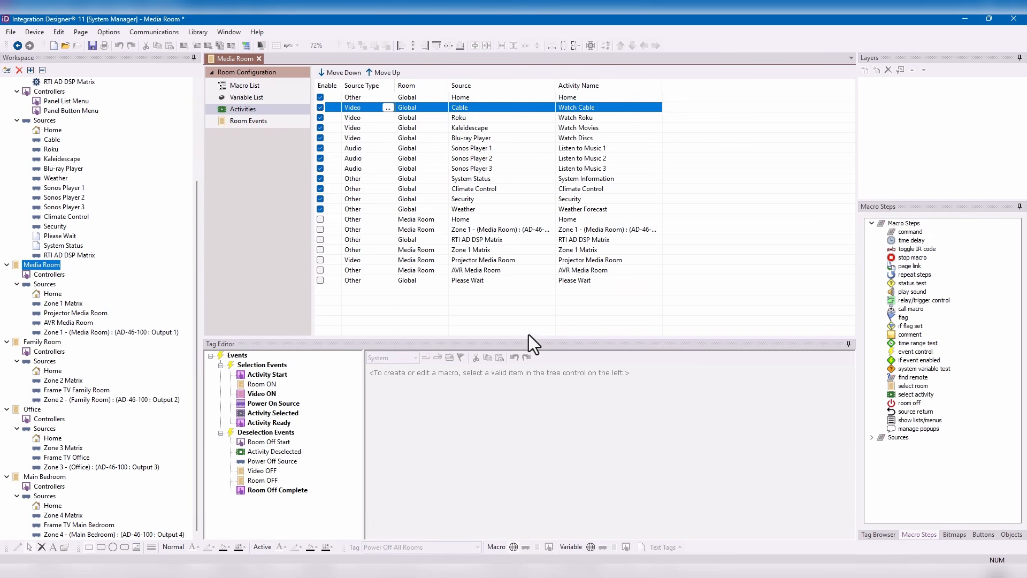
left_click_drag(525, 337, 539, 234)
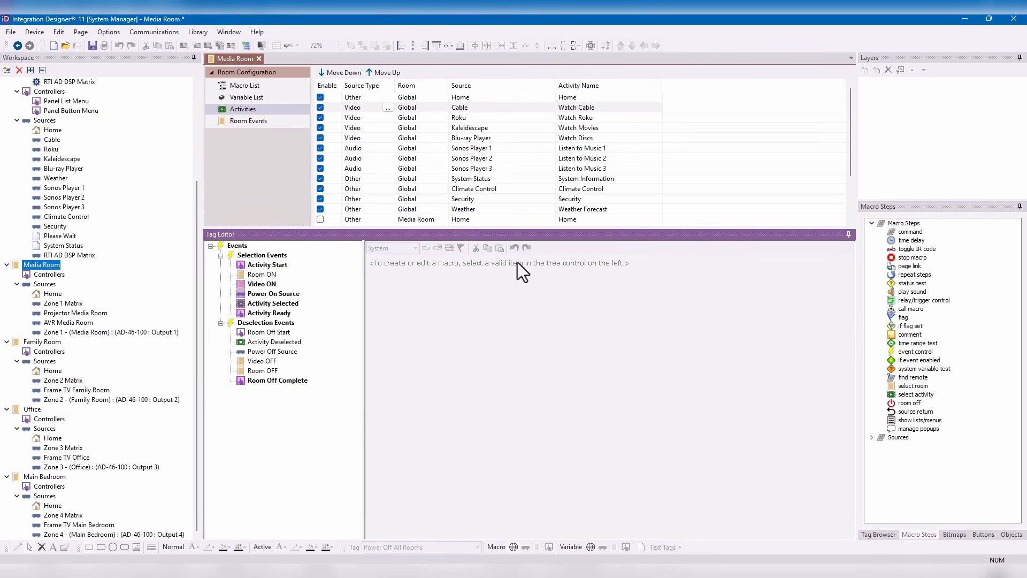
left_click(267, 332)
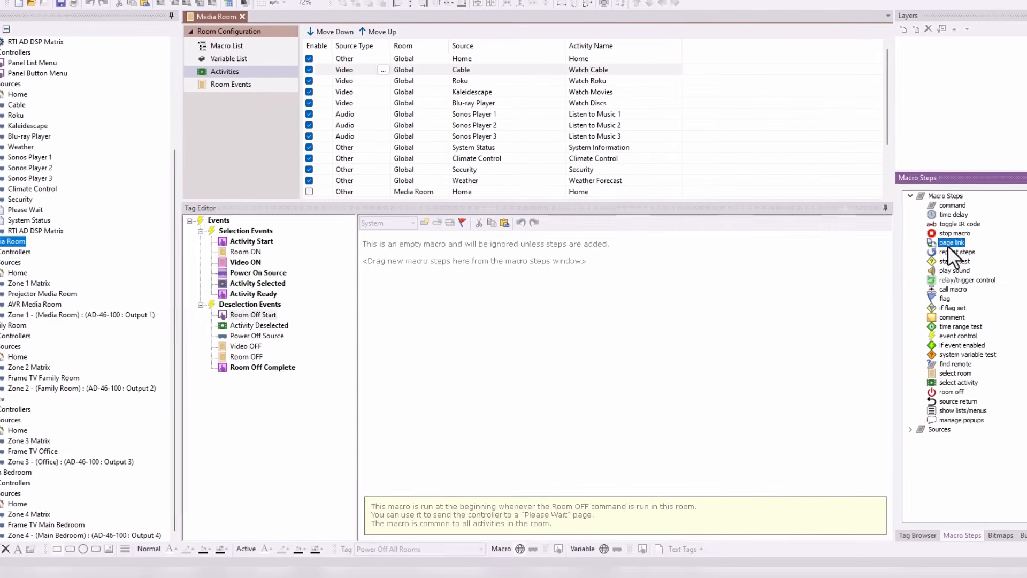
left_click_drag(948, 243, 768, 258)
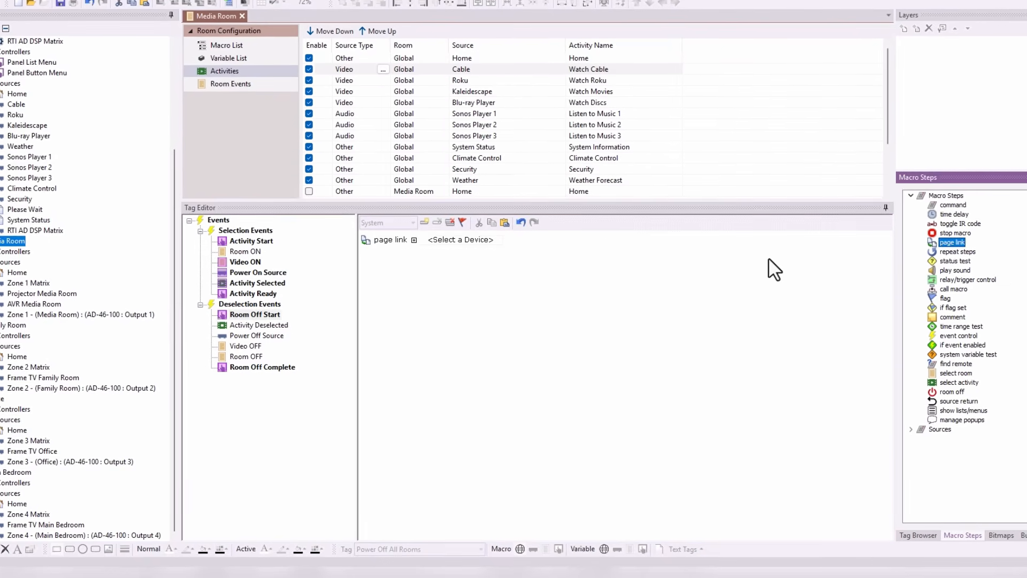
left_click(460, 239)
left_click(499, 372)
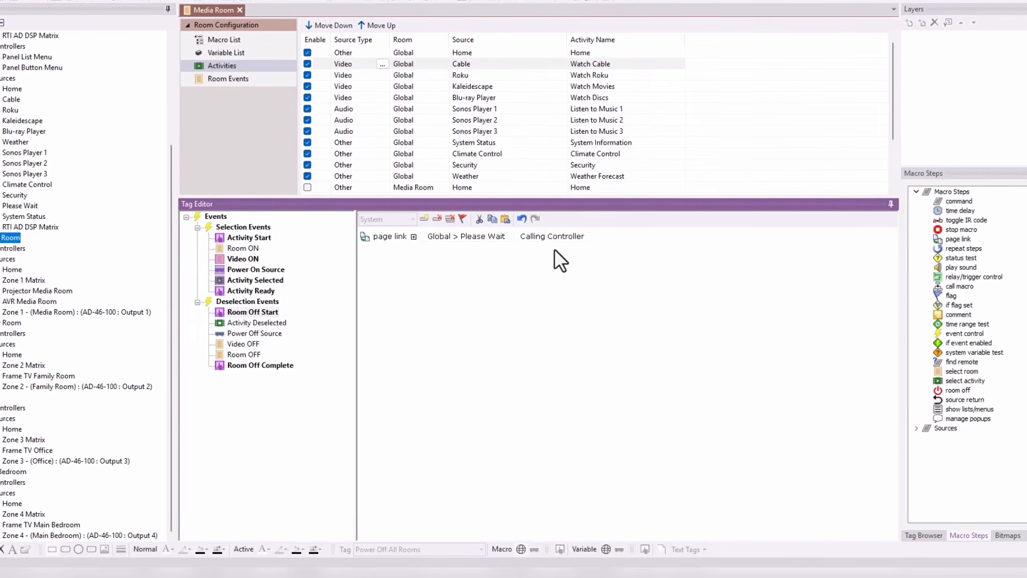
- Review the Activity Deselected and Power Off Source macro descriptions and compare them with the Power On Source macro
left_click(252, 321)
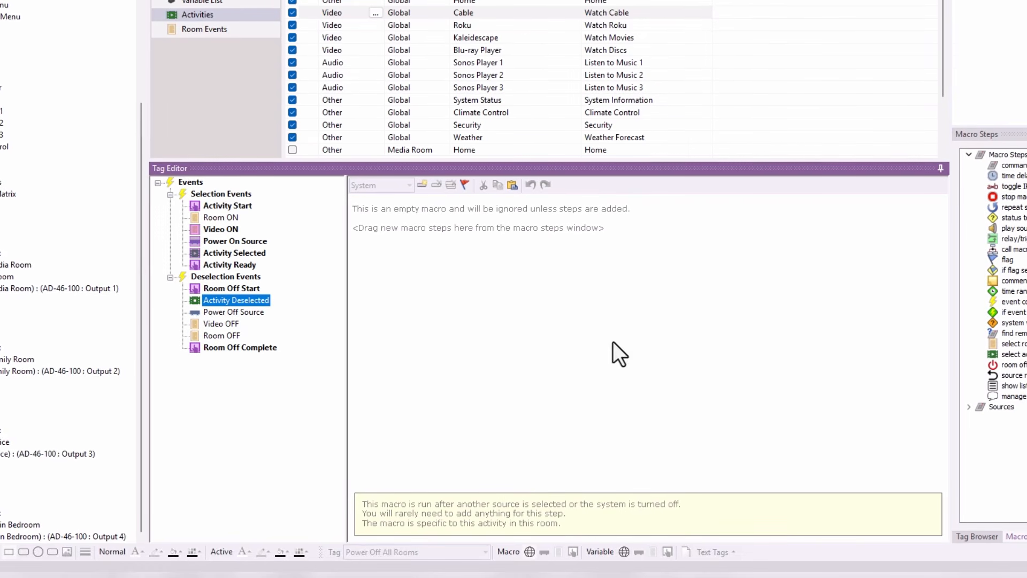
left_click(244, 311)
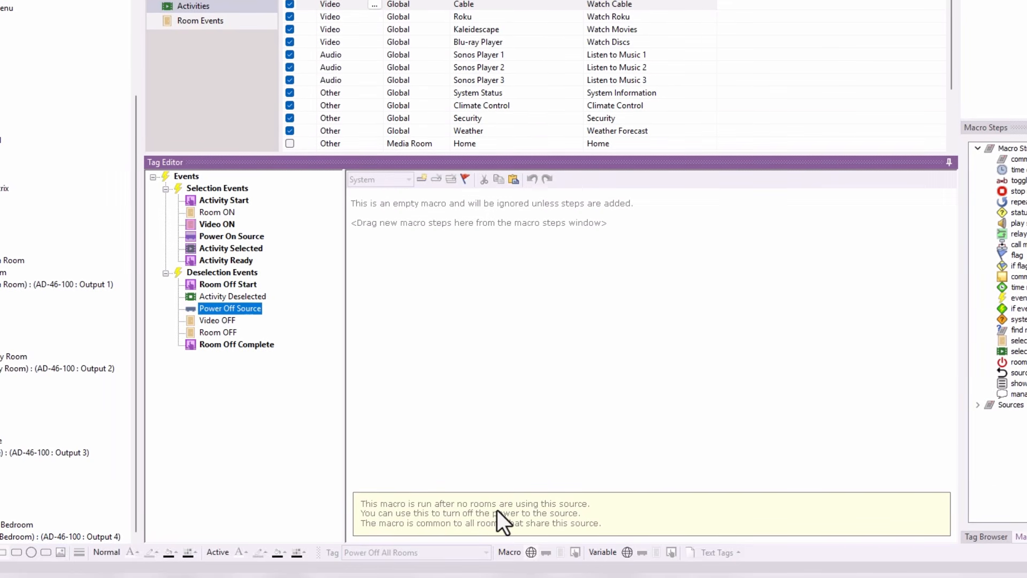
left_click(233, 239)
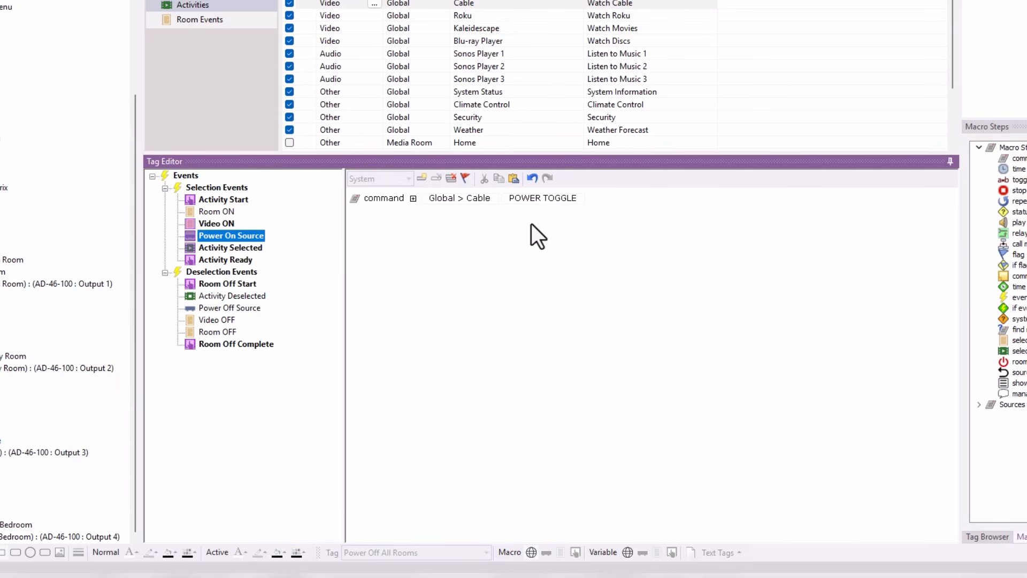
left_click(249, 309)
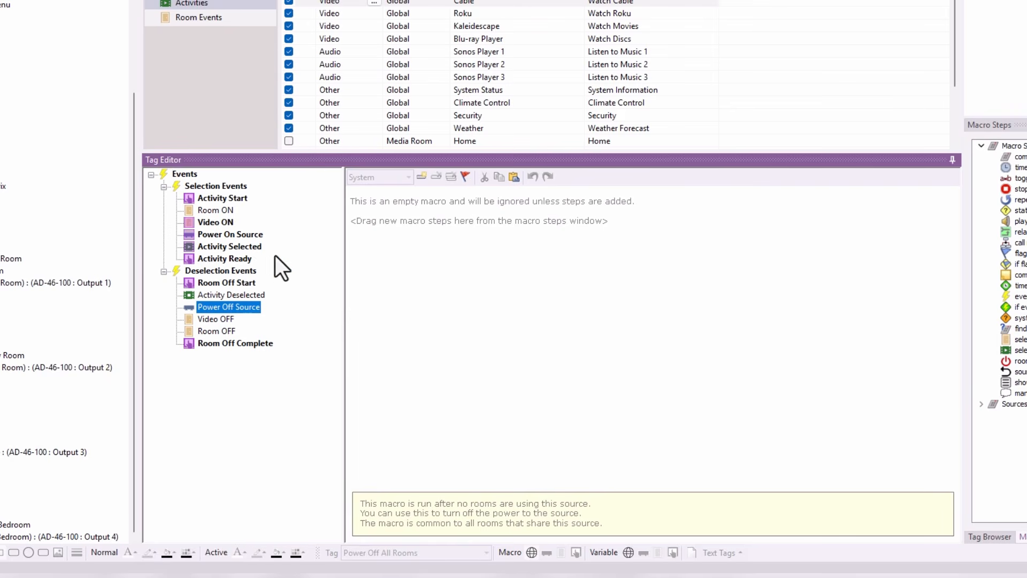
- Copy the Global > Cable POWER TOGGLE command from the Power On Source macro into the Power Off Source macro
left_click(246, 233)
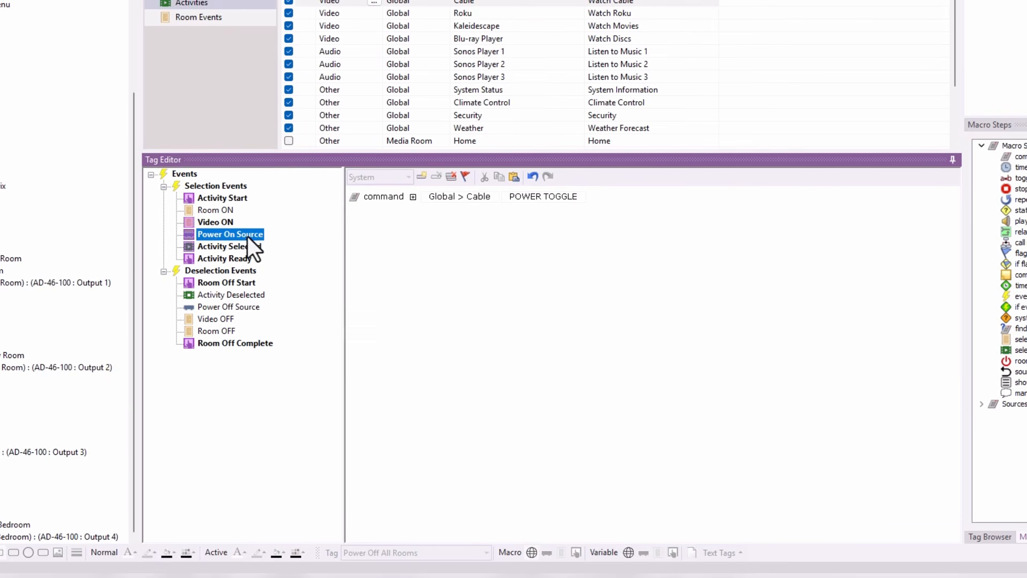
left_click(351, 202)
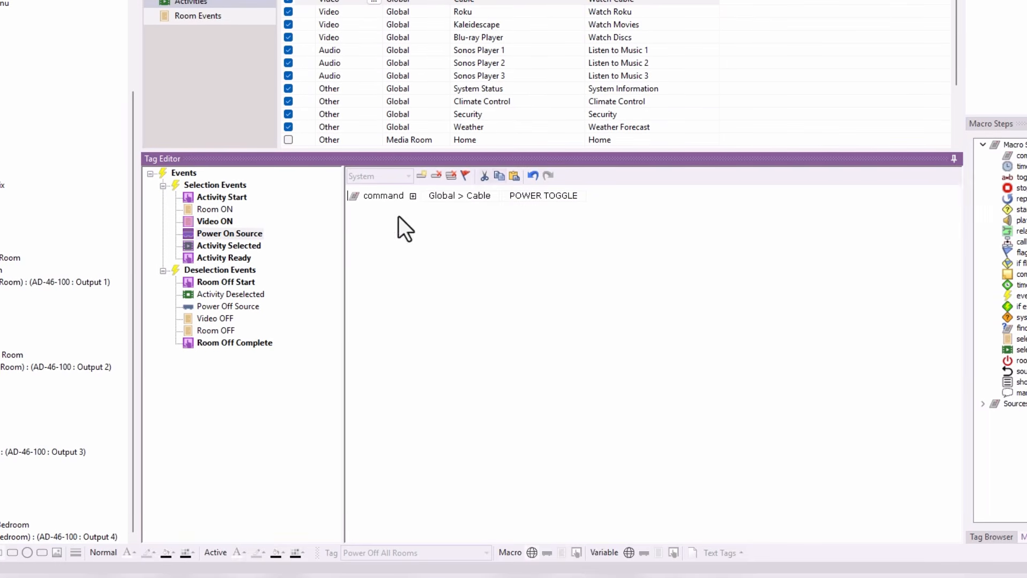
left_click(249, 303)
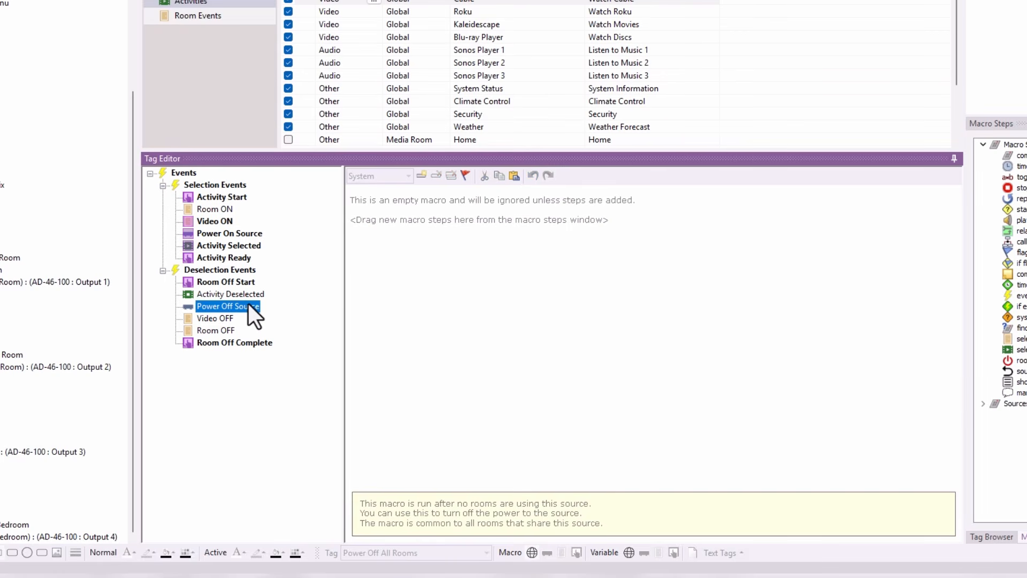
left_click(518, 175)
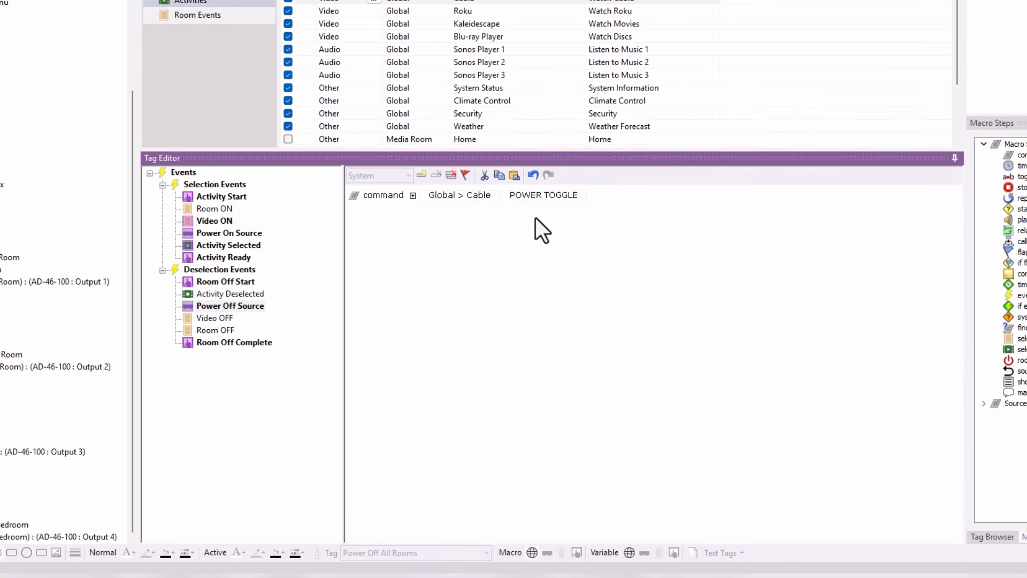
- Compare the Video OFF and Room OFF macro descriptions with the Video ON steps to decide where the power-off commands belong
left_click(220, 319)
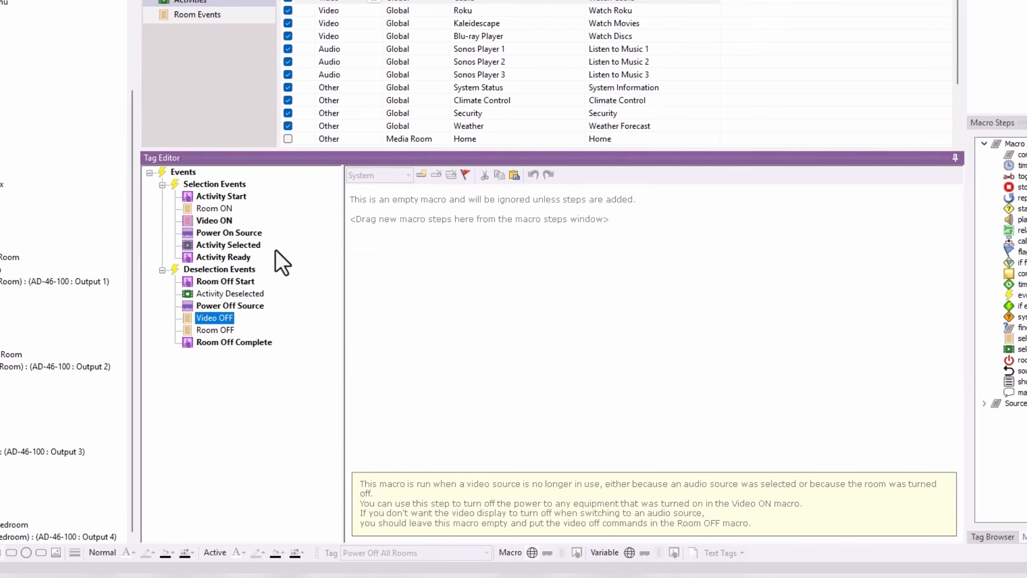
left_click(230, 224)
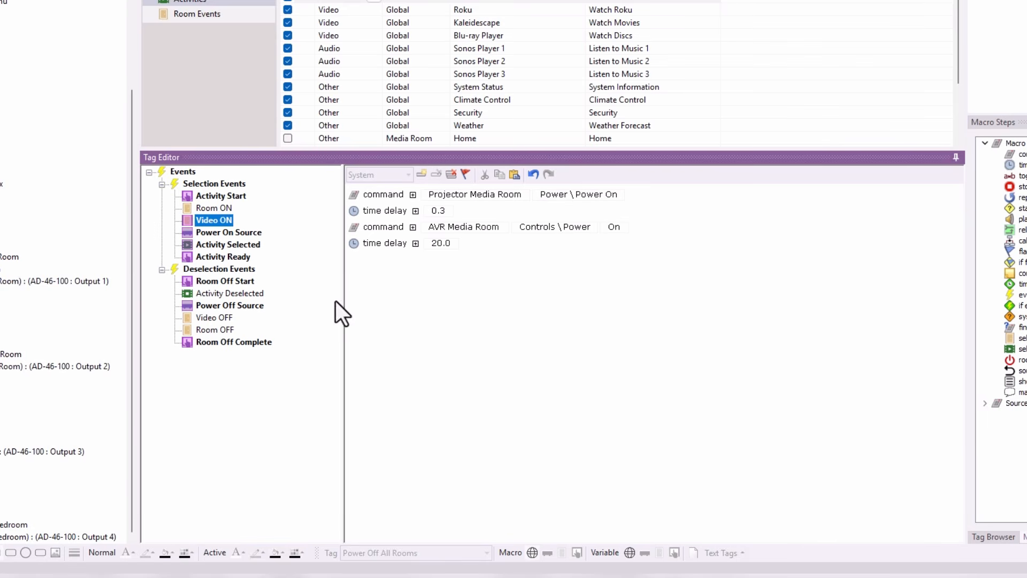
left_click(209, 318)
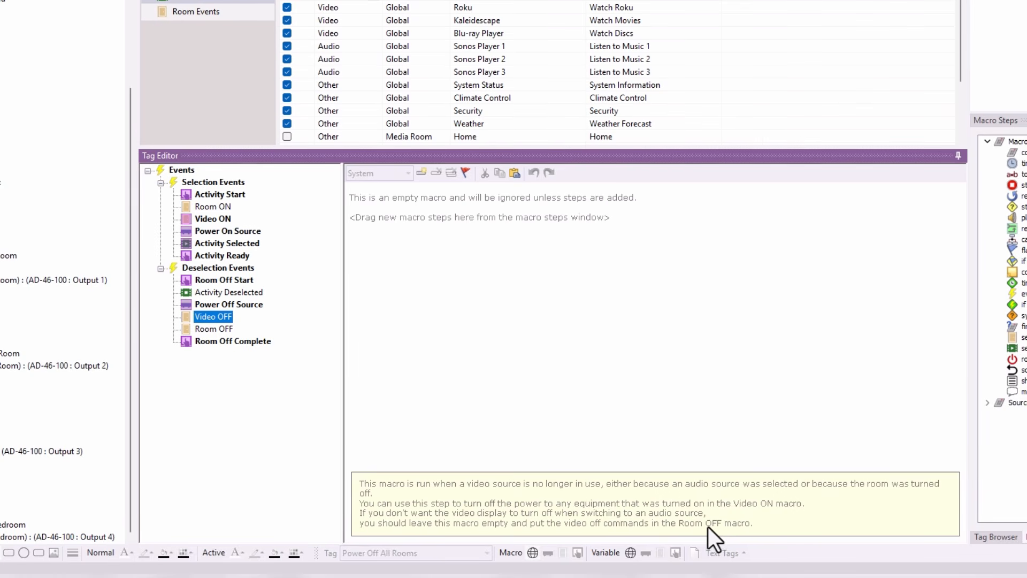
left_click(220, 223)
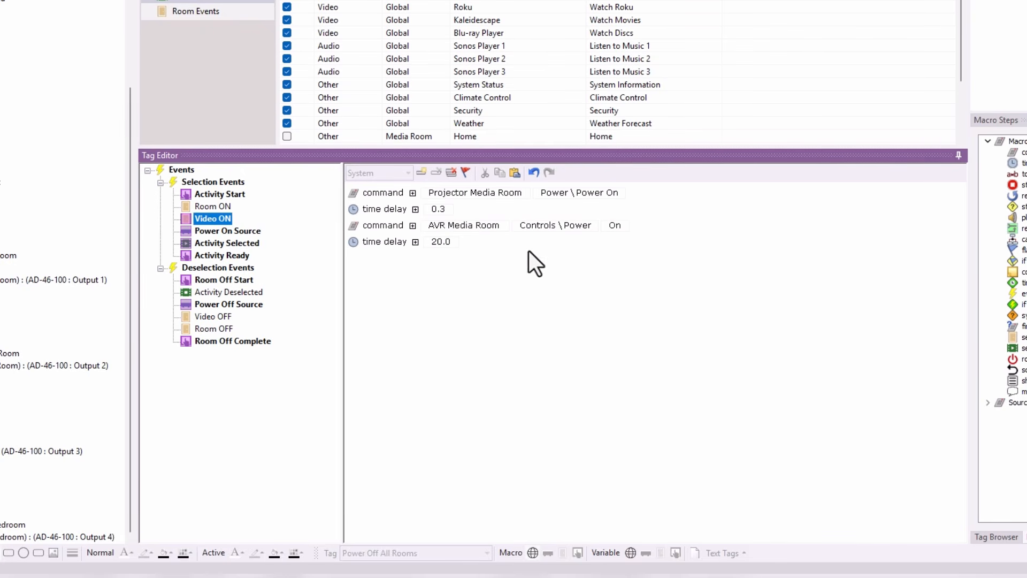
left_click(222, 317)
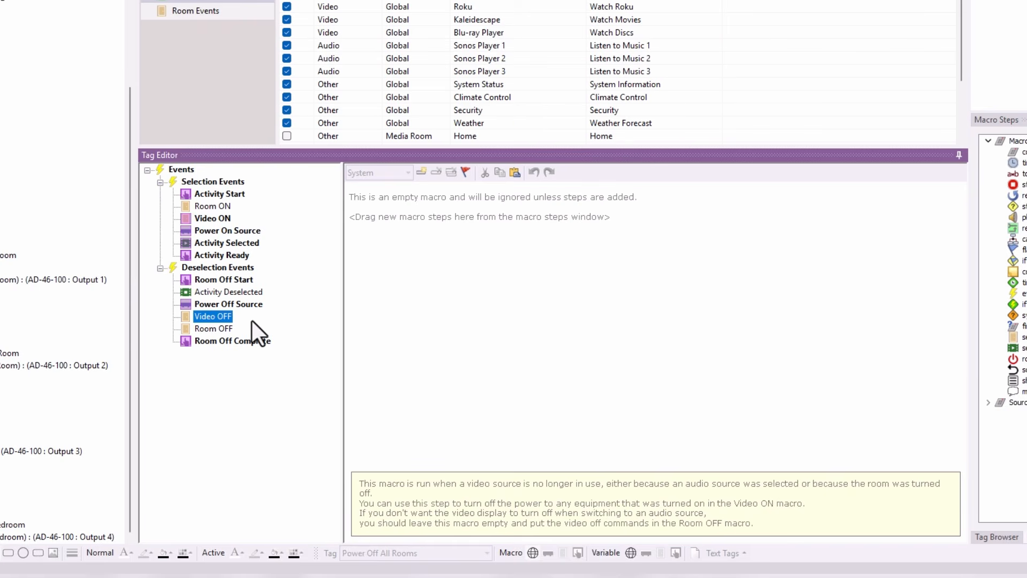
left_click(217, 329)
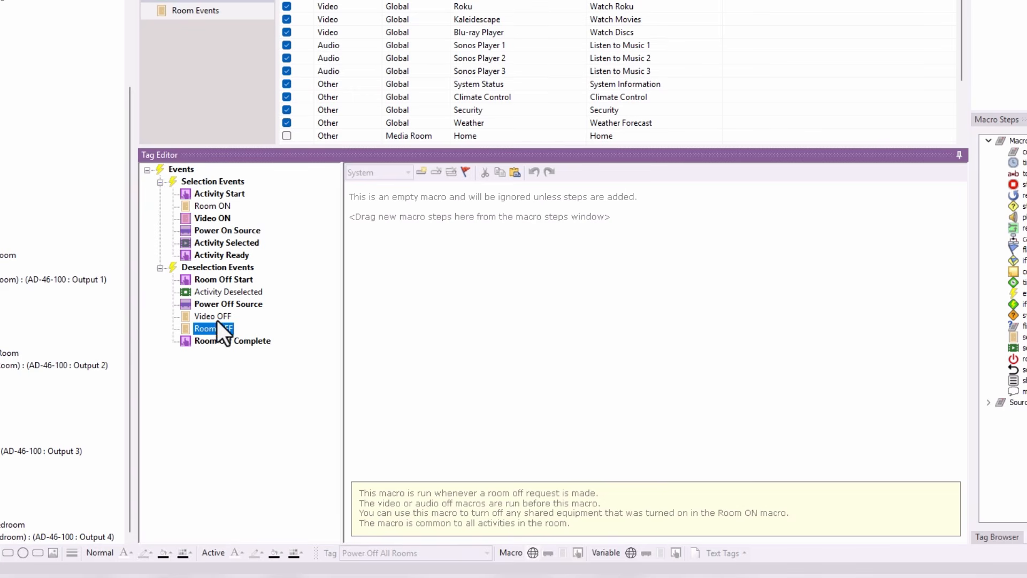
- Copy all the projector, AVR and time delay steps from the Video ON macro into the Room OFF macro
left_click(216, 220)
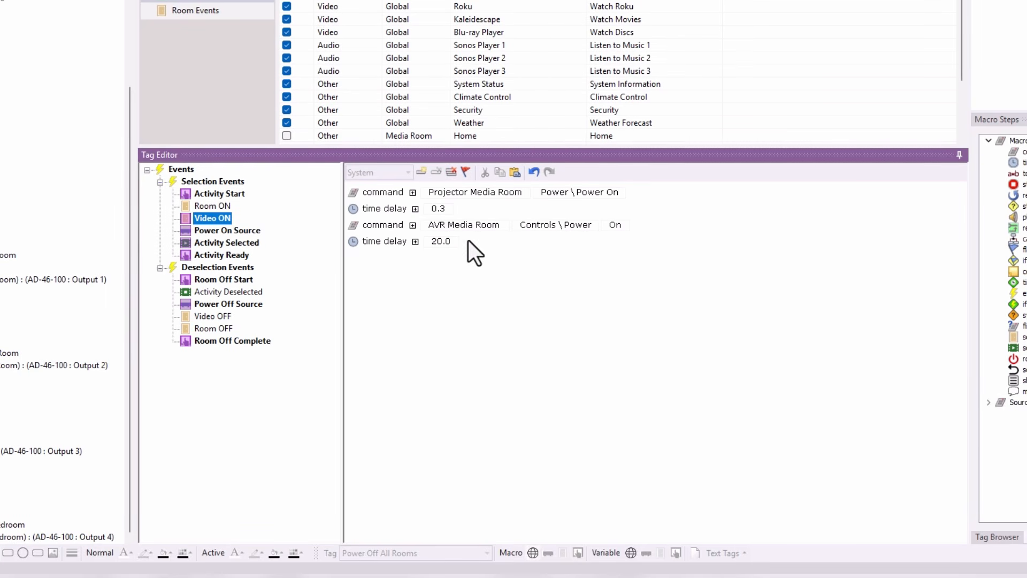
left_click(352, 194)
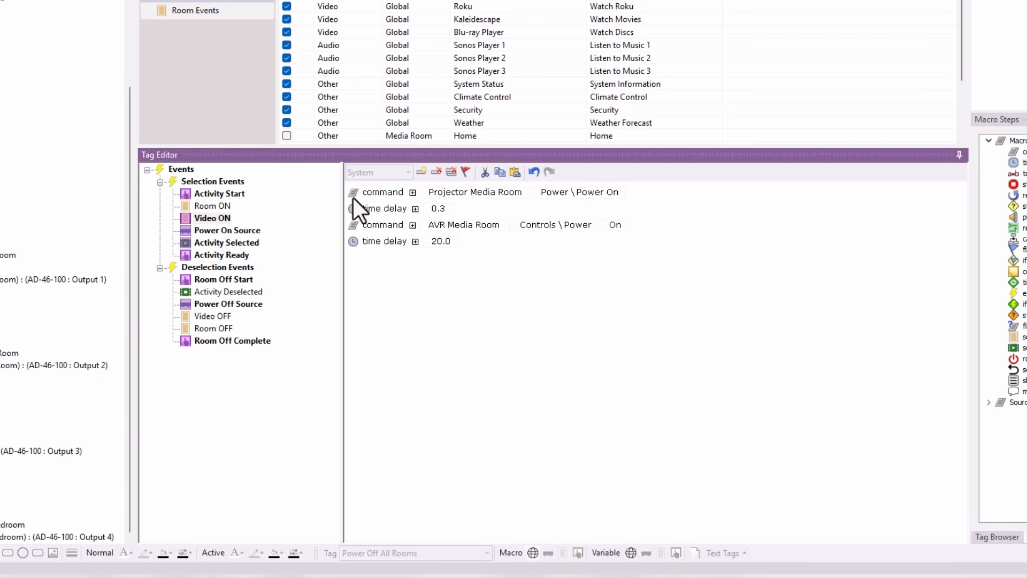
left_click(501, 172)
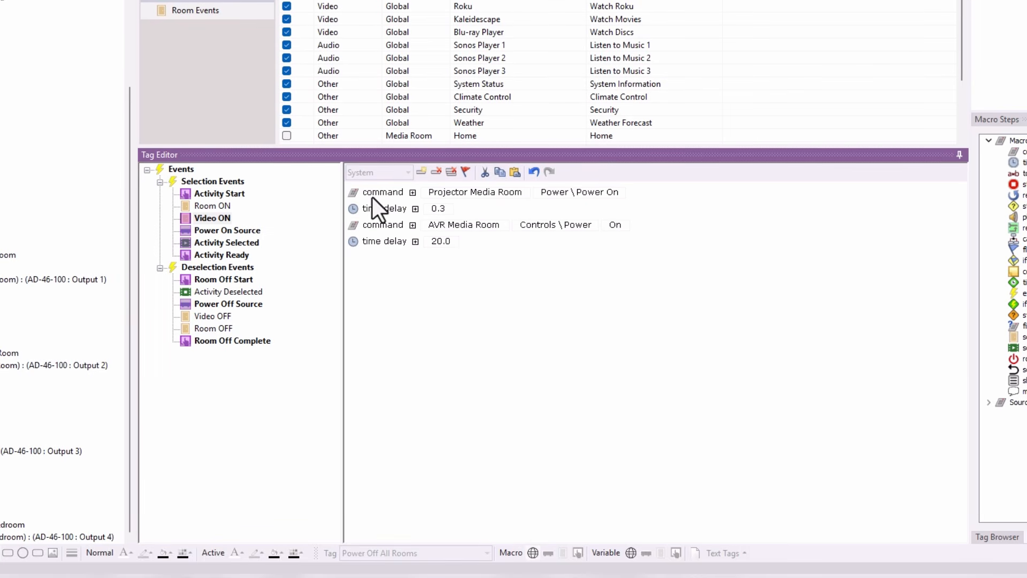
left_click(500, 172, "shift")
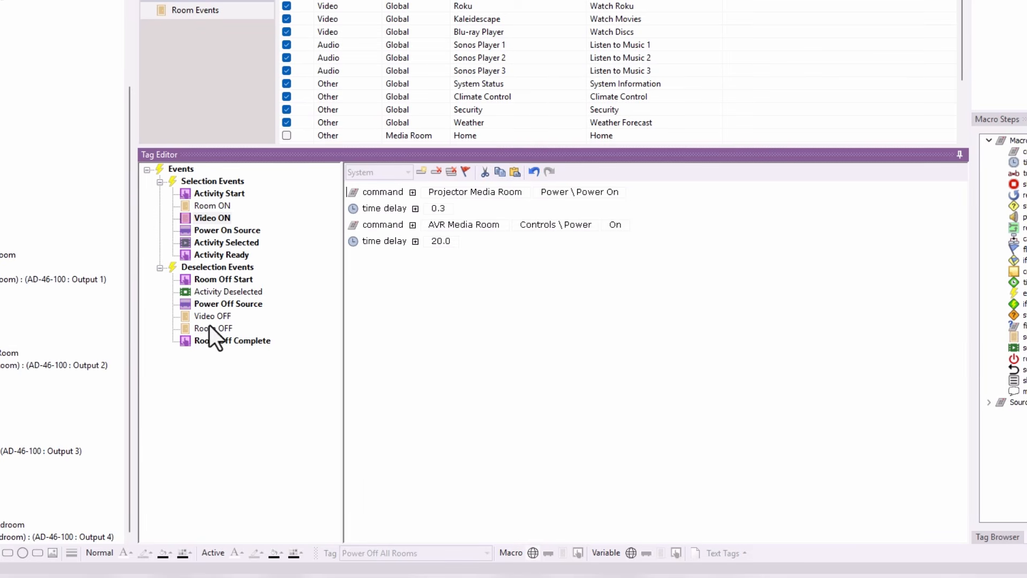
left_click(210, 326)
left_click(510, 170)
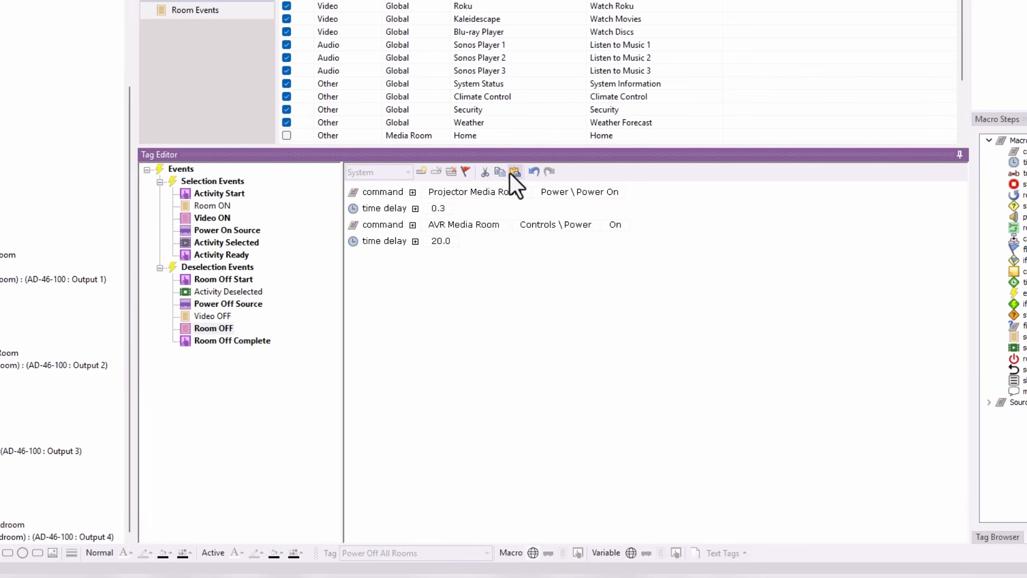
- In the Room OFF macro, change the Projector Media Room command to Power \ Power Off and the AVR Media Room power command to Off
left_click(611, 192)
left_click(619, 221)
left_click(611, 229)
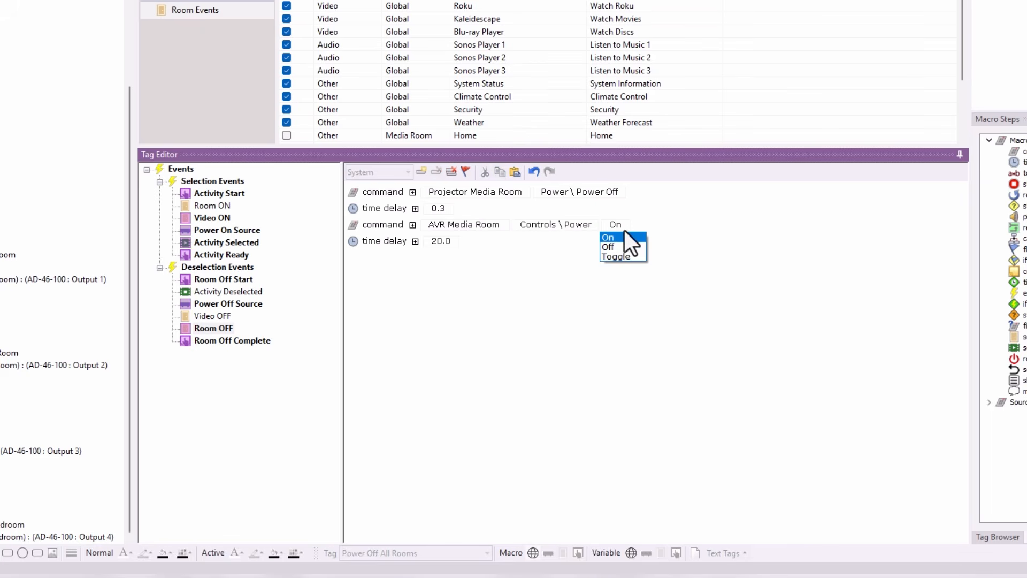
left_click(624, 243)
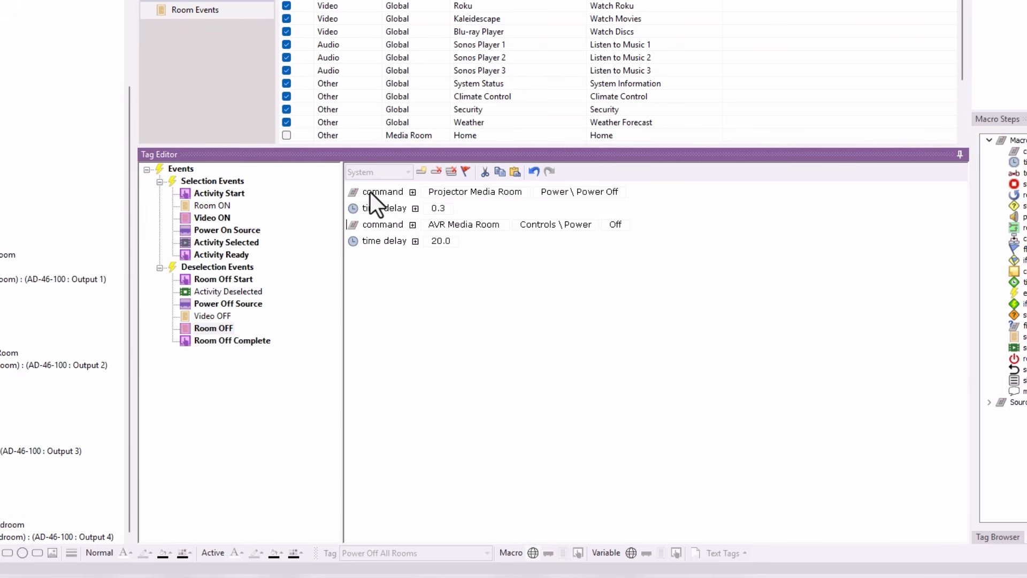
- In the Room OFF macro, place two Projector Media Room Power Off commands after the 0.3 delay, separated by a 1.5 time delay
mouse_move(374, 190)
left_mouse_down()
mouse_move(374, 217)
mouse_move(378, 203)
left_mouse_up()
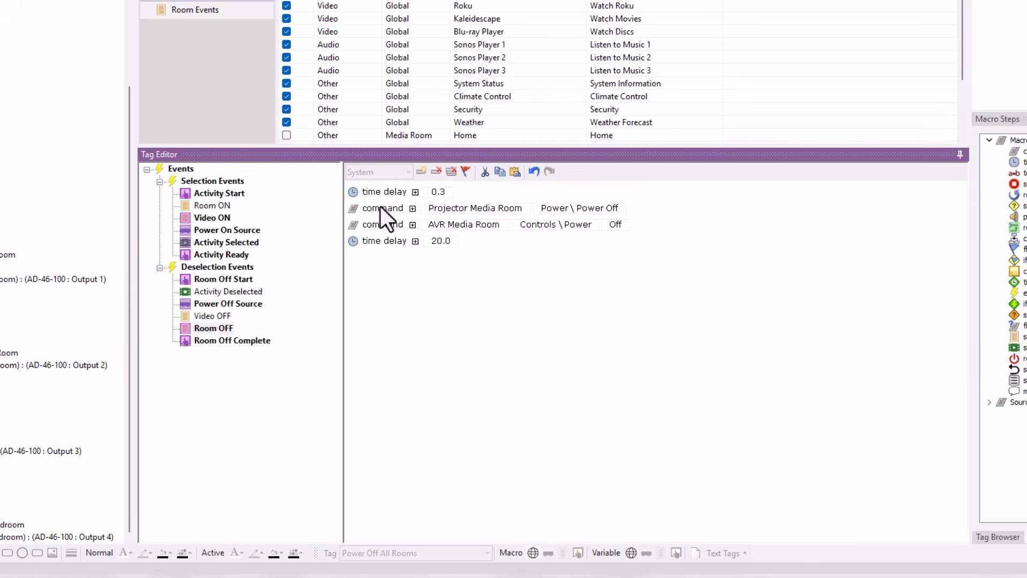
left_click_drag(380, 209, 383, 232)
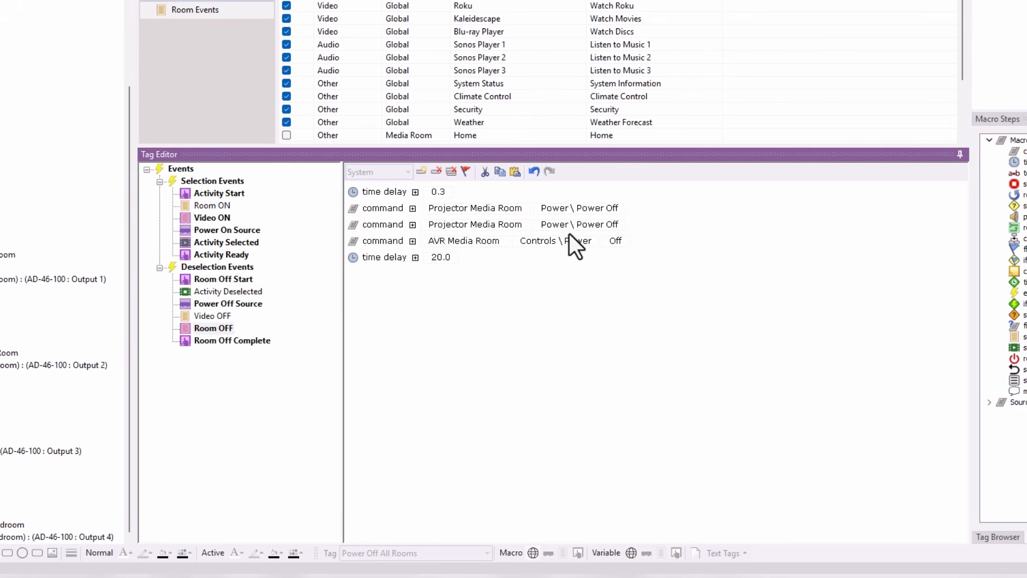
left_click_drag(1014, 162, 610, 229)
left_click(441, 228)
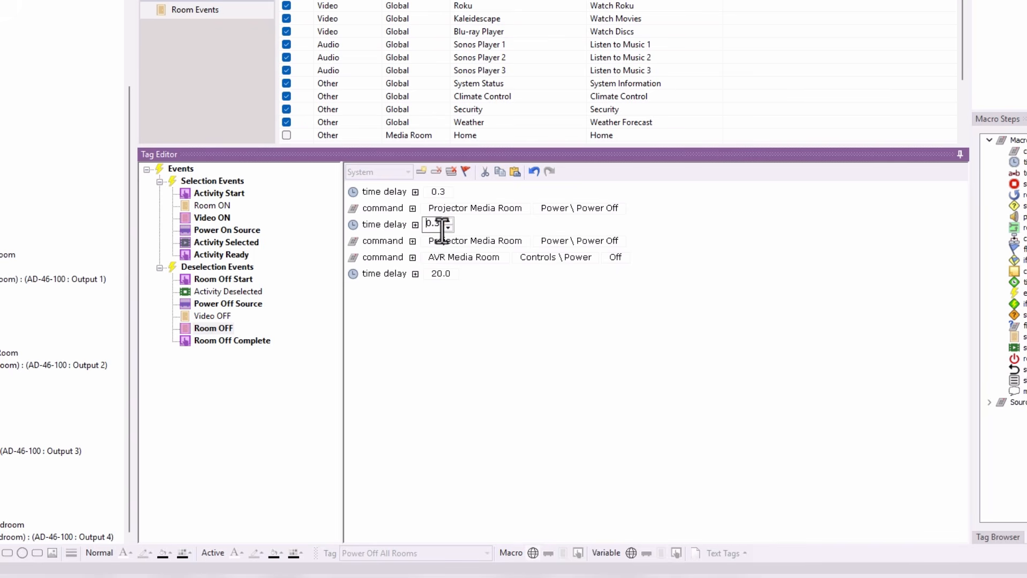
left_click_drag(442, 228, 423, 228)
type("1.5")
key("Return")
- Delete the 20.0 time delay from the end of the Room OFF macro and check the Video OFF macro's description
right_click(352, 281)
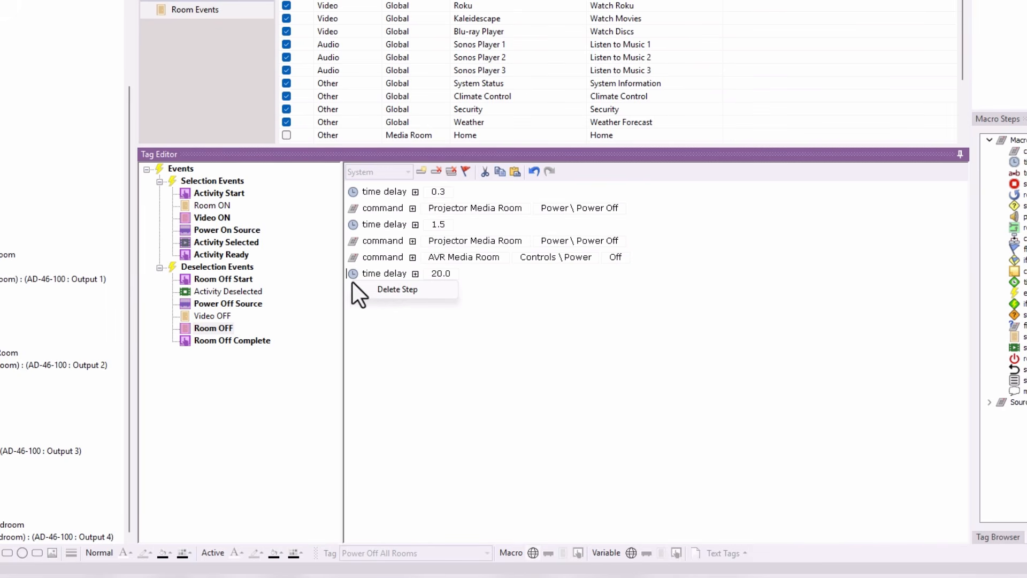
left_click(400, 299)
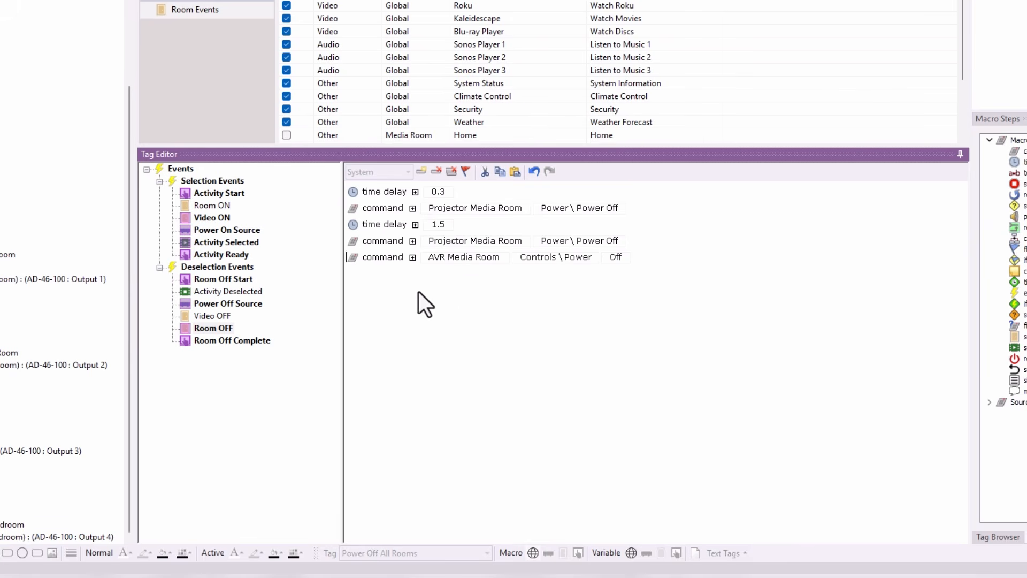
left_click(212, 316)
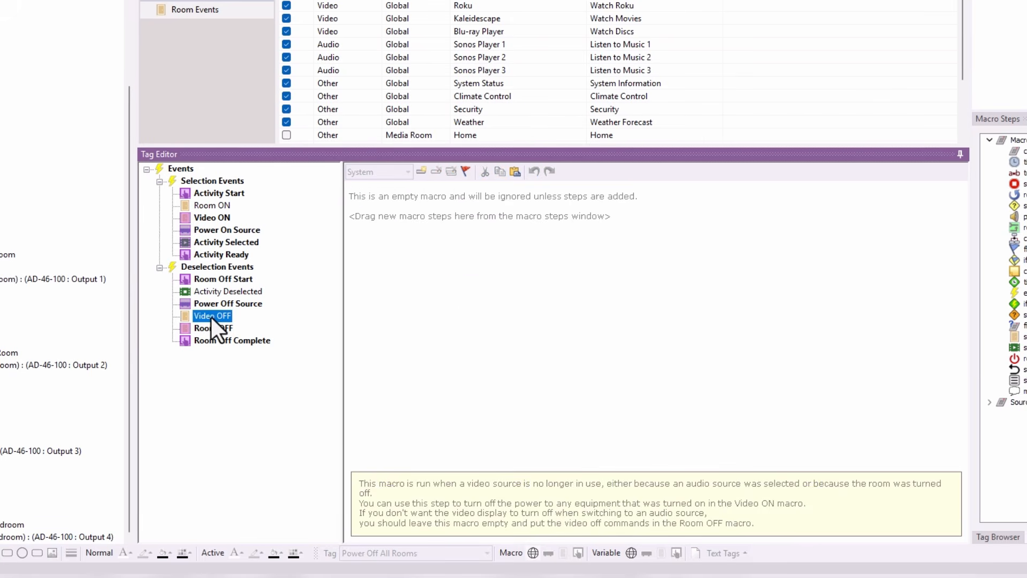
left_click(213, 329)
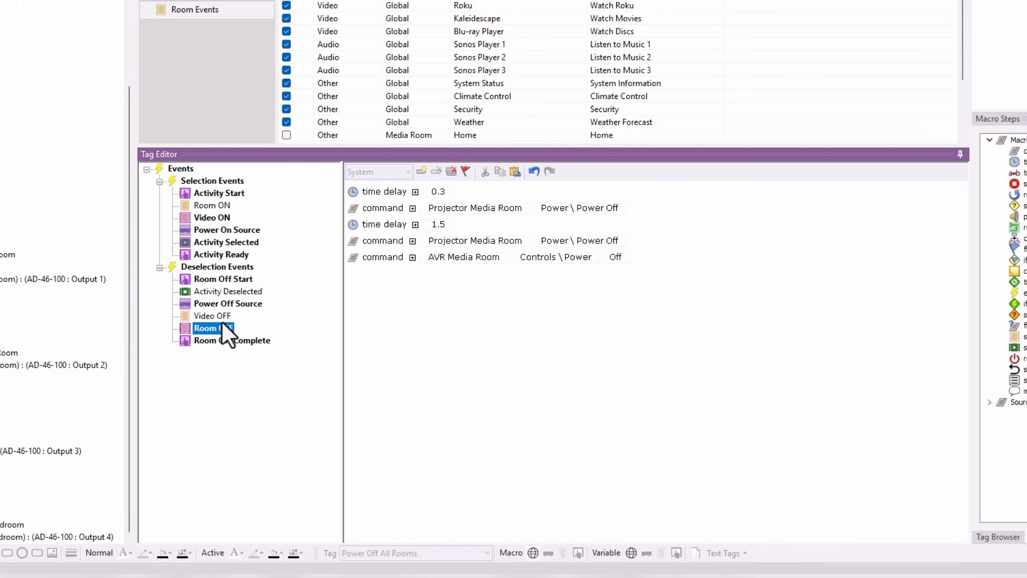
- Examine the Room Off Complete page links and the steps of each deselection event macro for Watch Cable
left_click(223, 341)
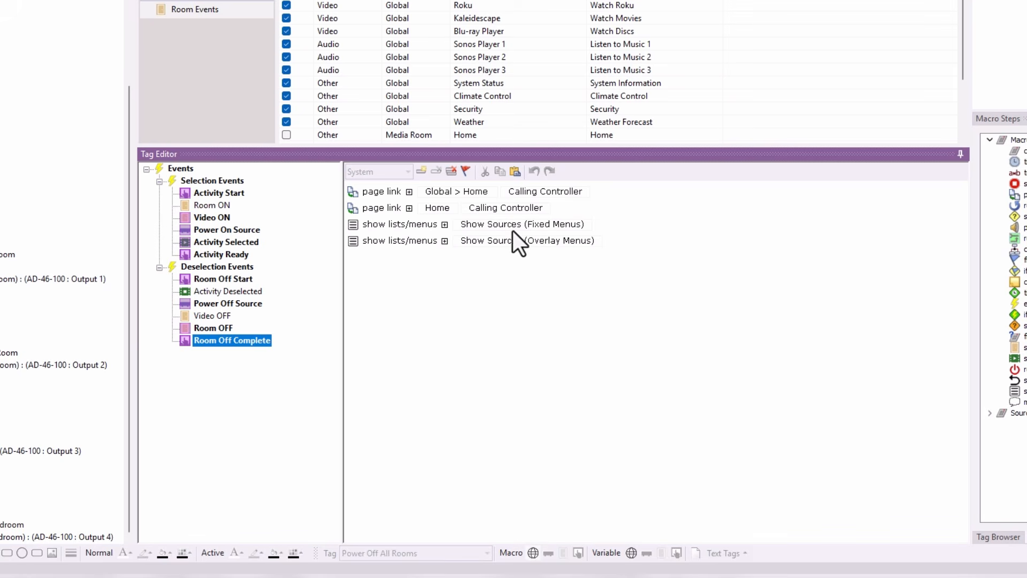
left_click(460, 191)
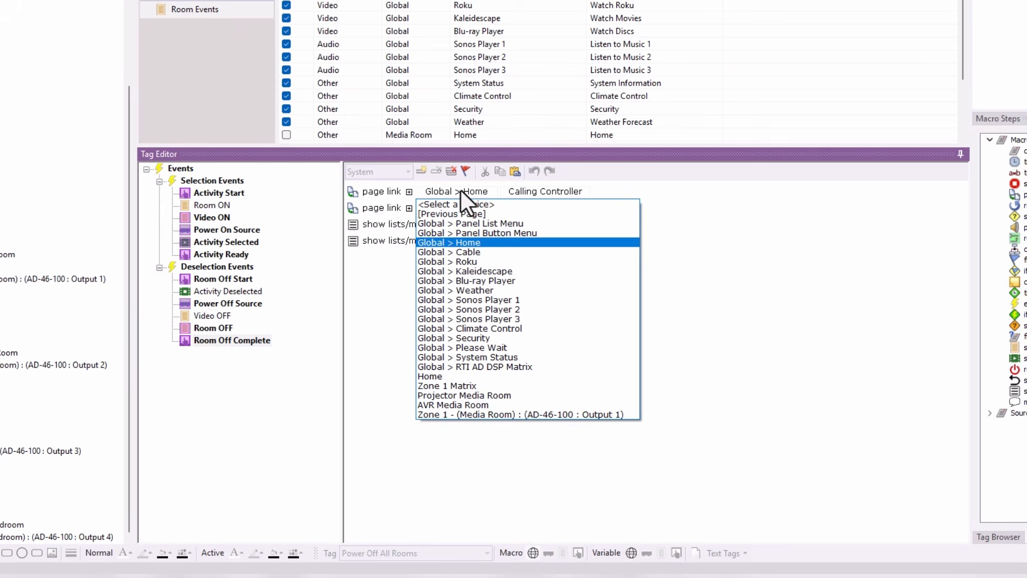
left_click(461, 191)
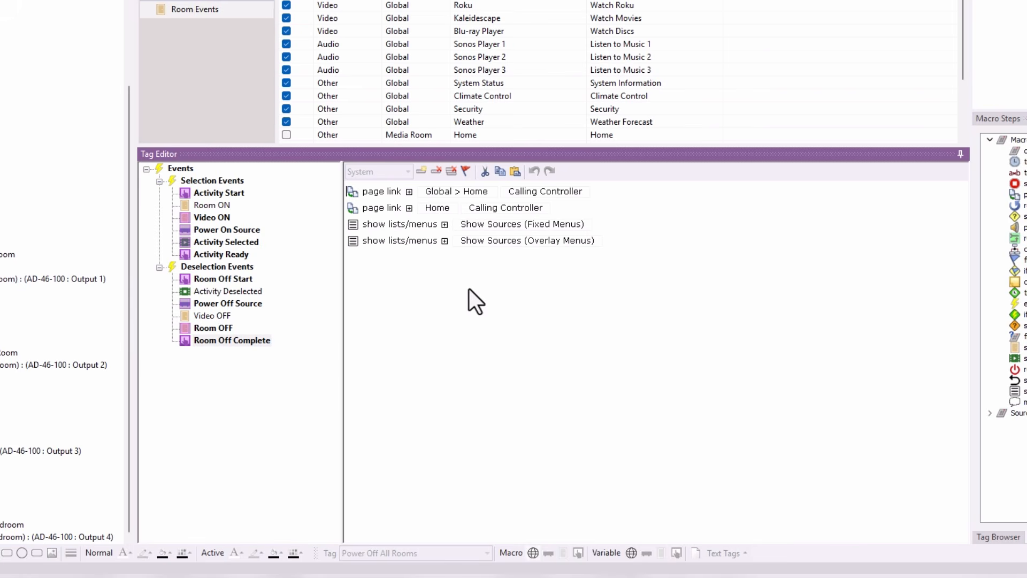
left_click(242, 275)
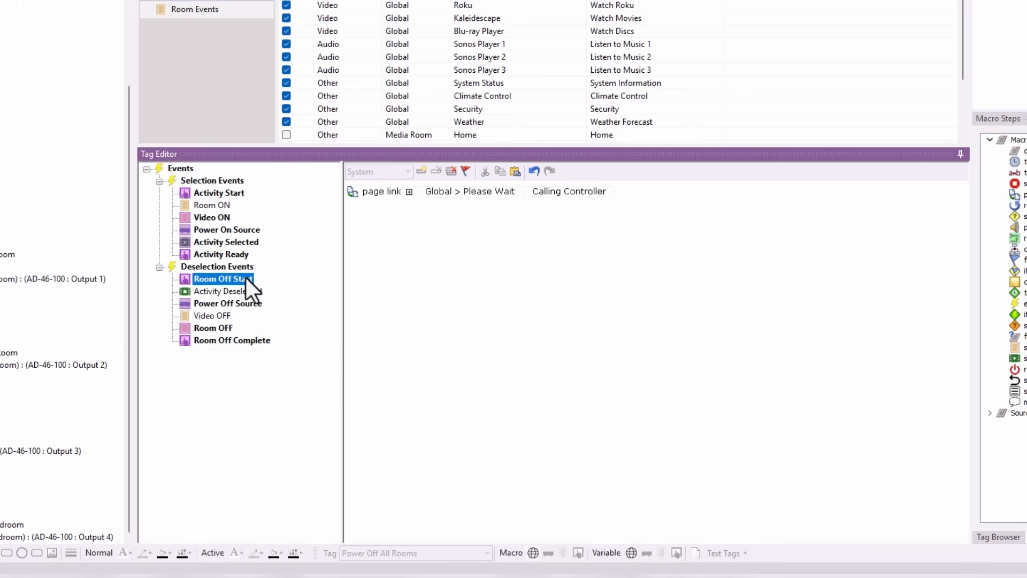
left_click(242, 290)
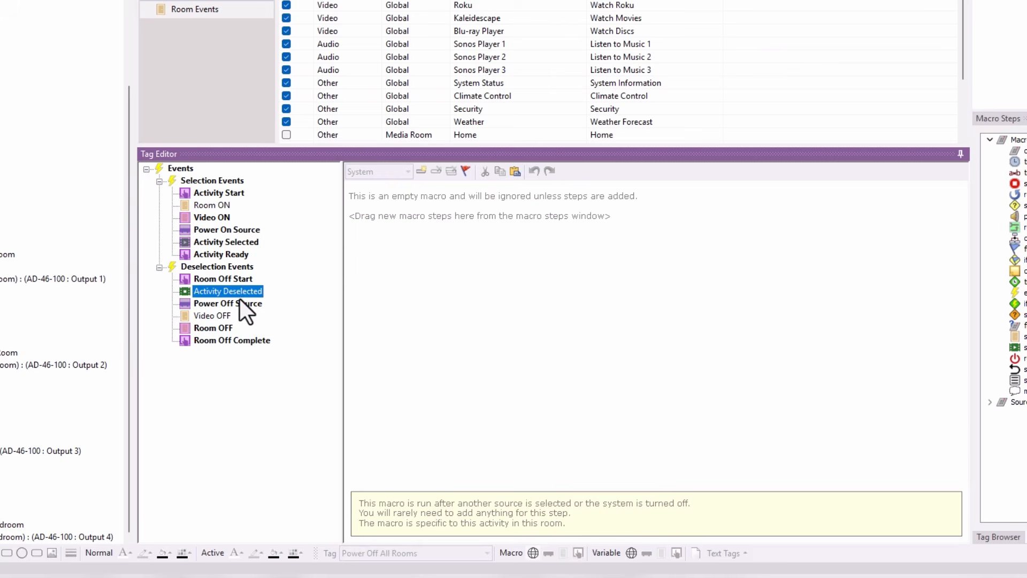
left_click(240, 301)
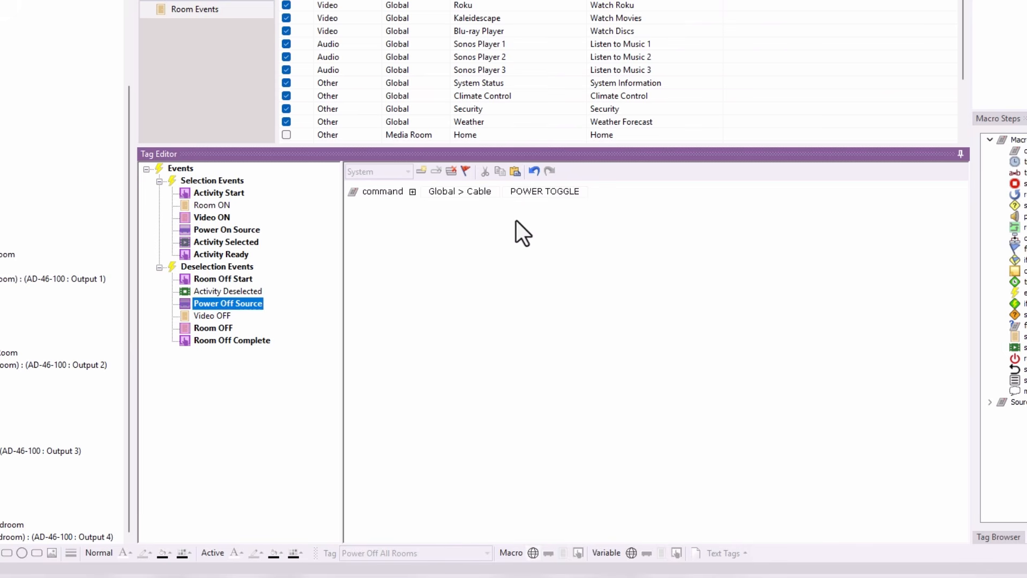
left_click(229, 315)
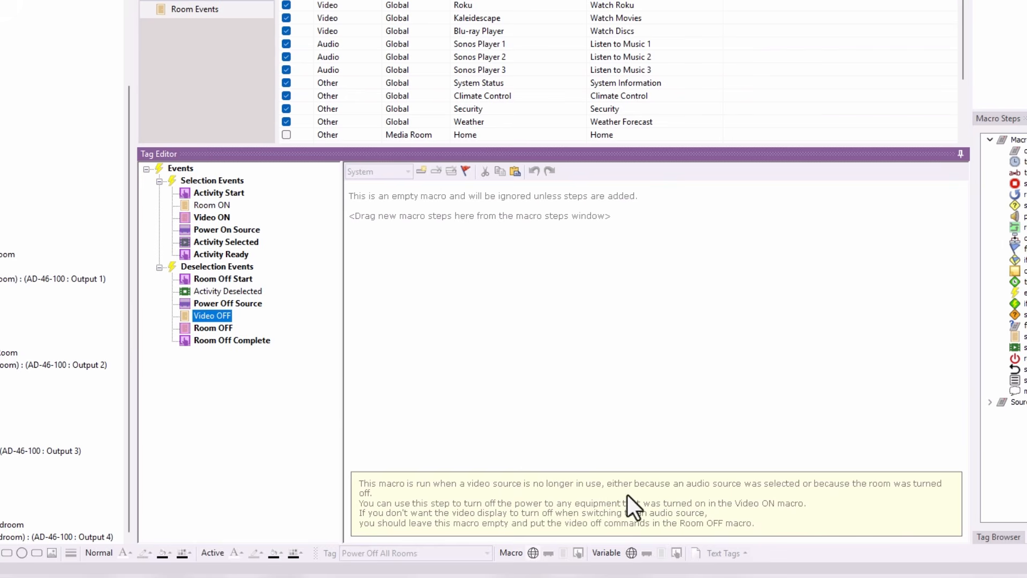
left_click(212, 327)
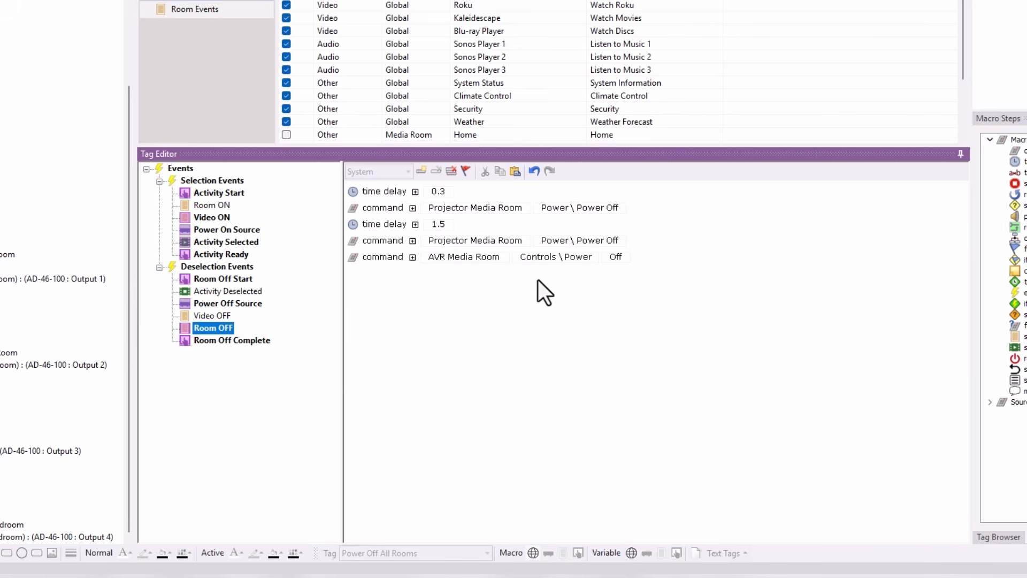
left_click(255, 340)
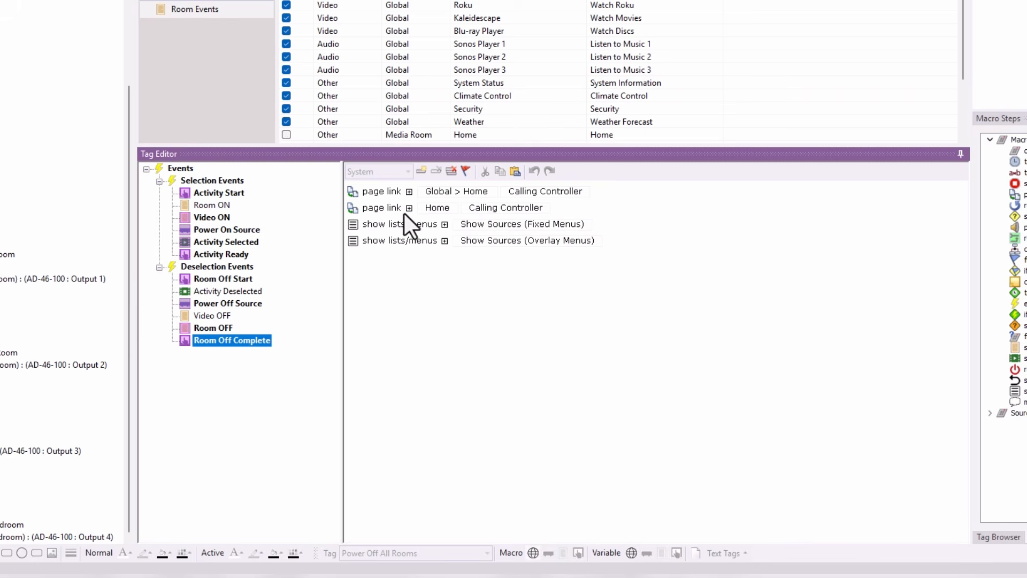
- Examine the selection event macros of the Roku source from Activity Start to Activity Selected to see which still need programming
left_click(492, 8)
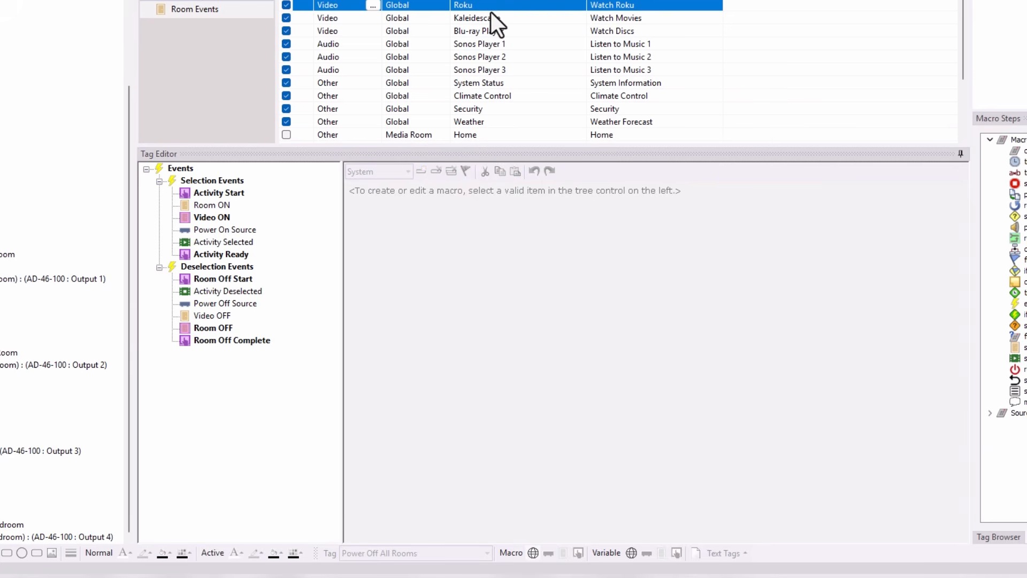
left_click(218, 191)
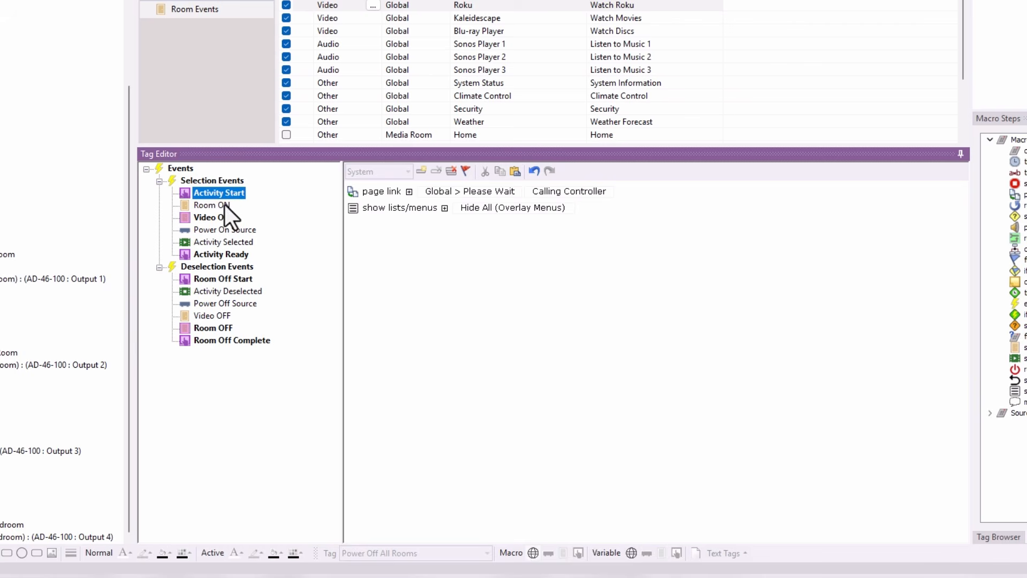
left_click(223, 204)
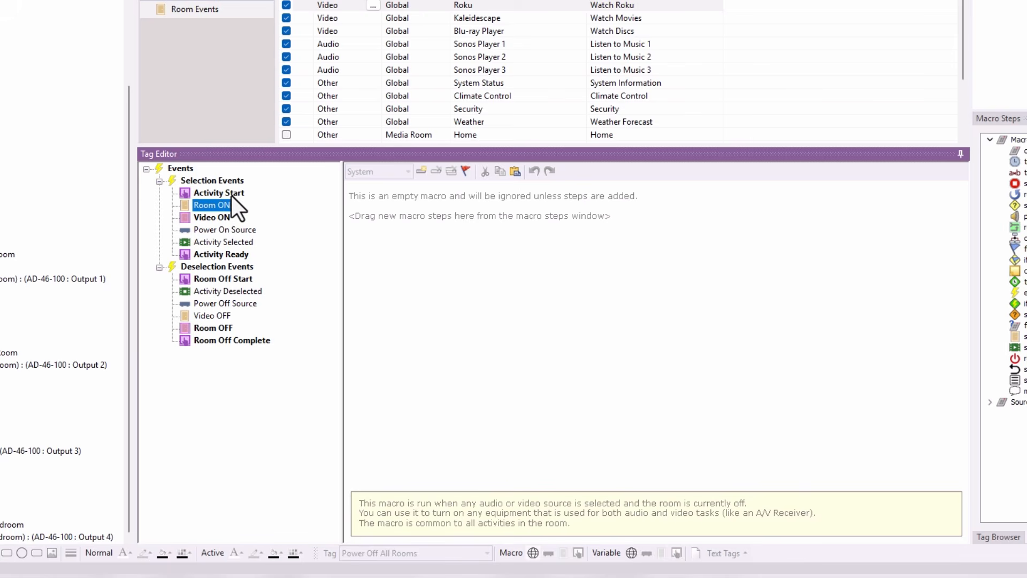
left_click(229, 217)
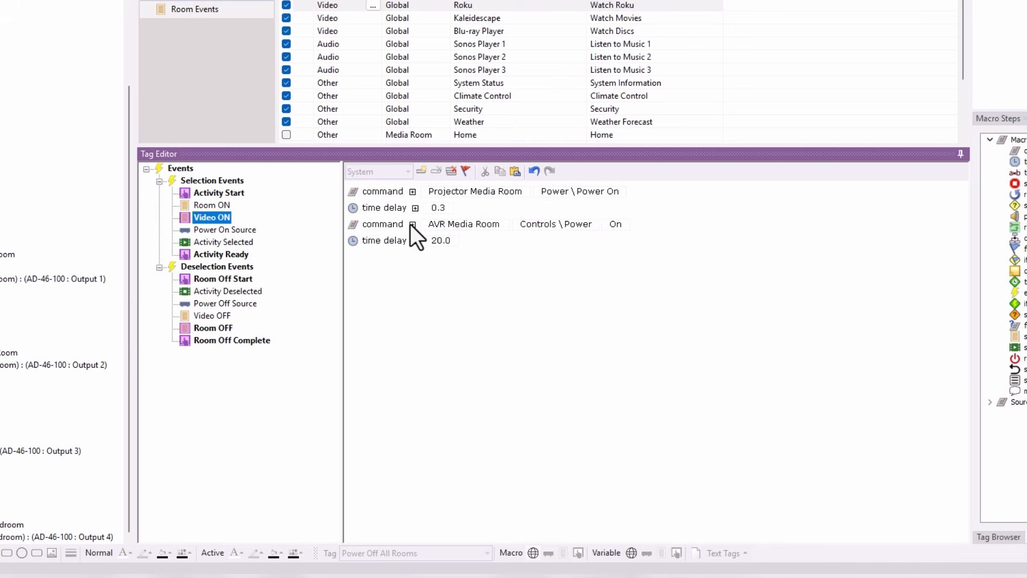
left_click(227, 229)
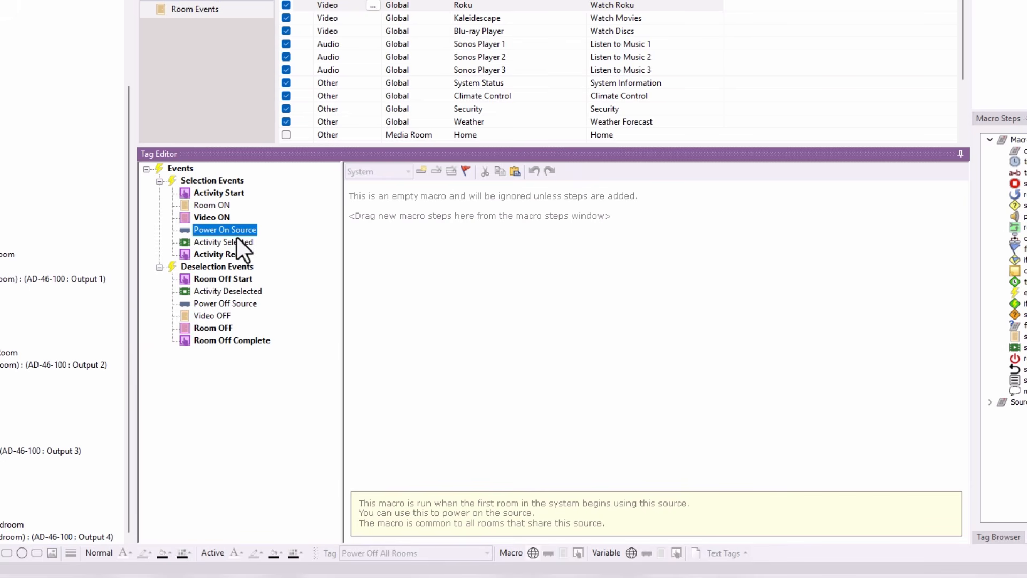
left_click(230, 243)
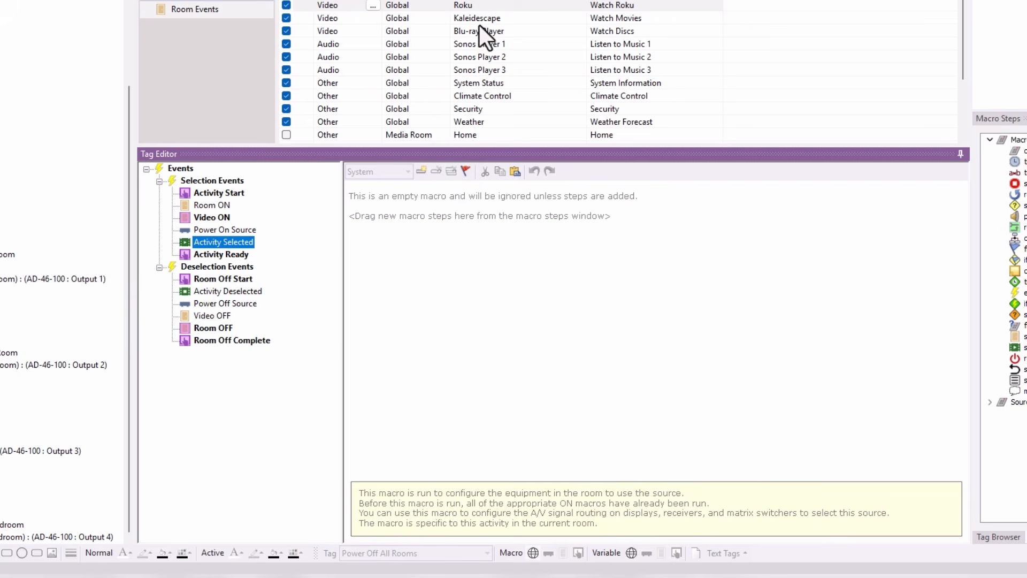
- Copy the Cable source's Activity Selected steps into Roku's Activity Selected macro and change the source in the AVPro Switch Output command
left_click(487, 3)
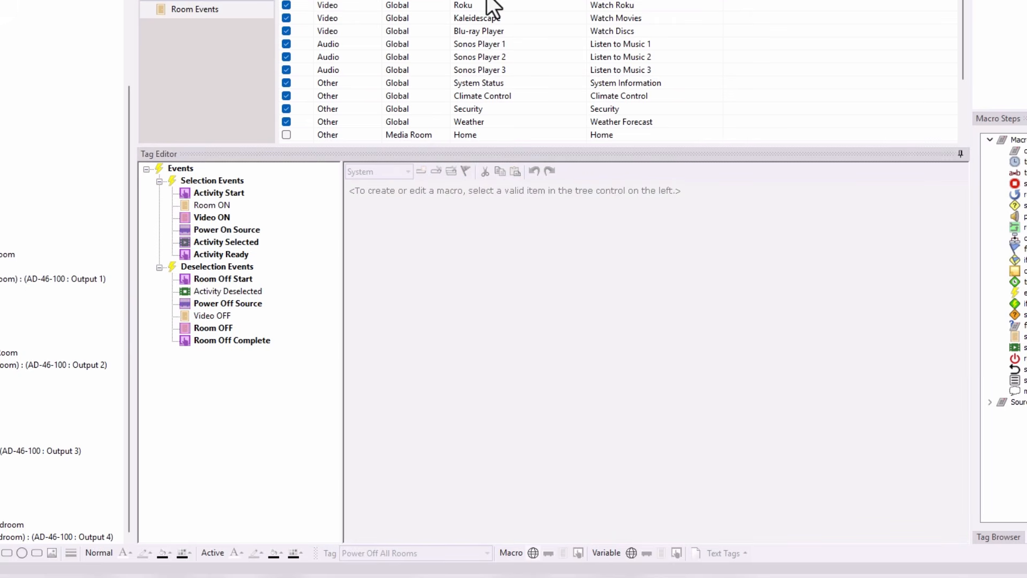
left_click(239, 242)
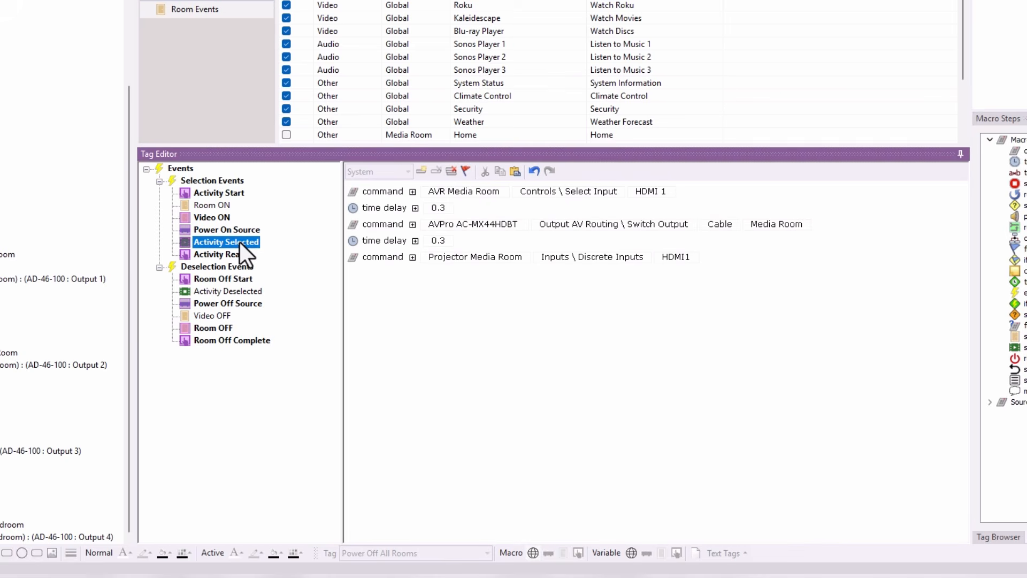
left_click(345, 197)
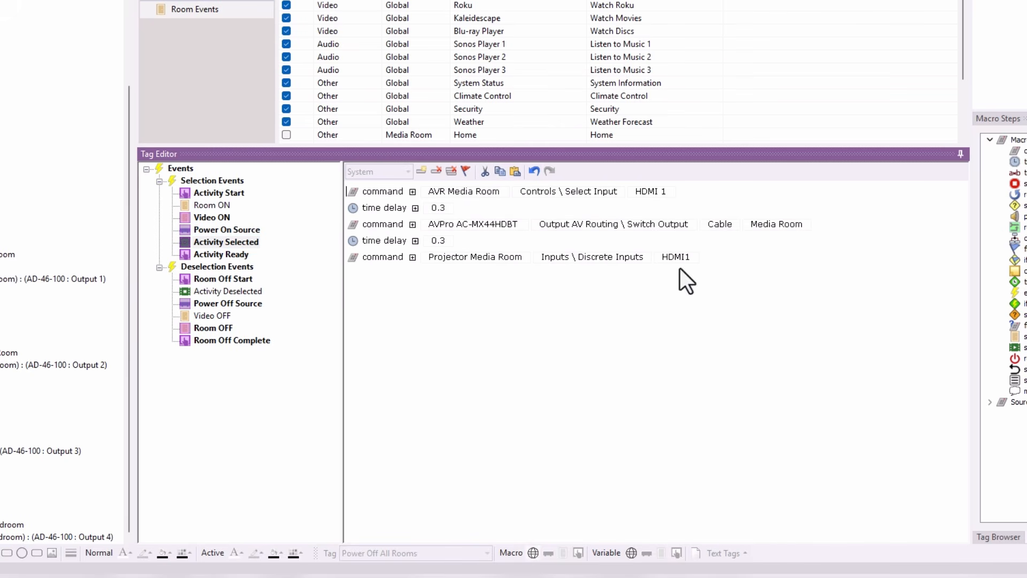
left_click(496, 169)
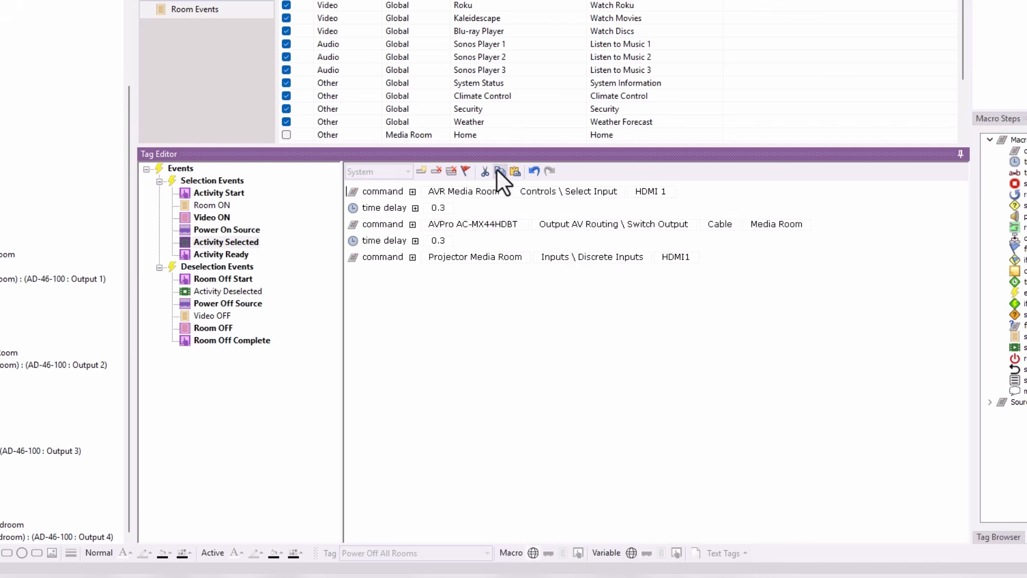
left_click(490, 7)
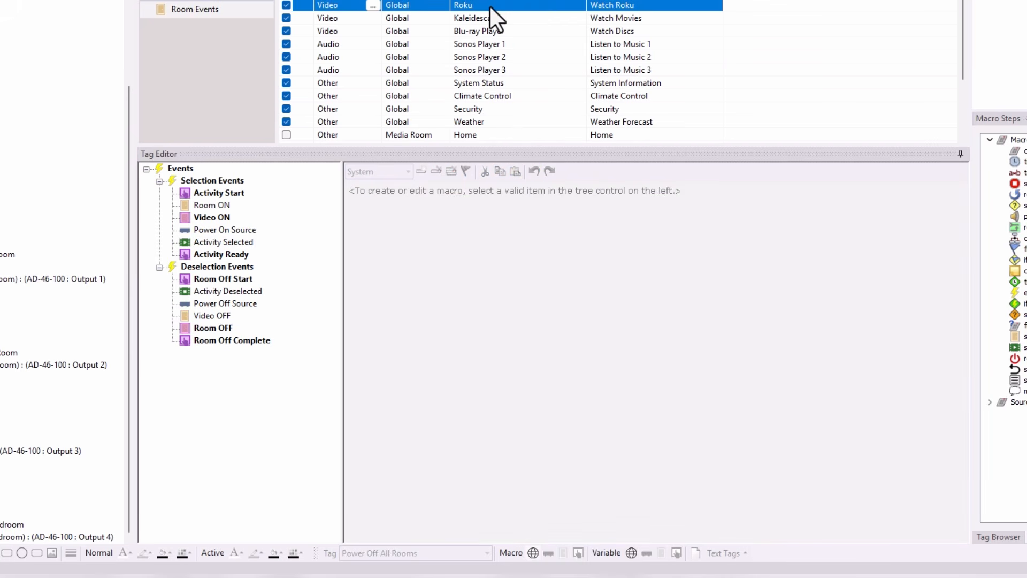
left_click(227, 244)
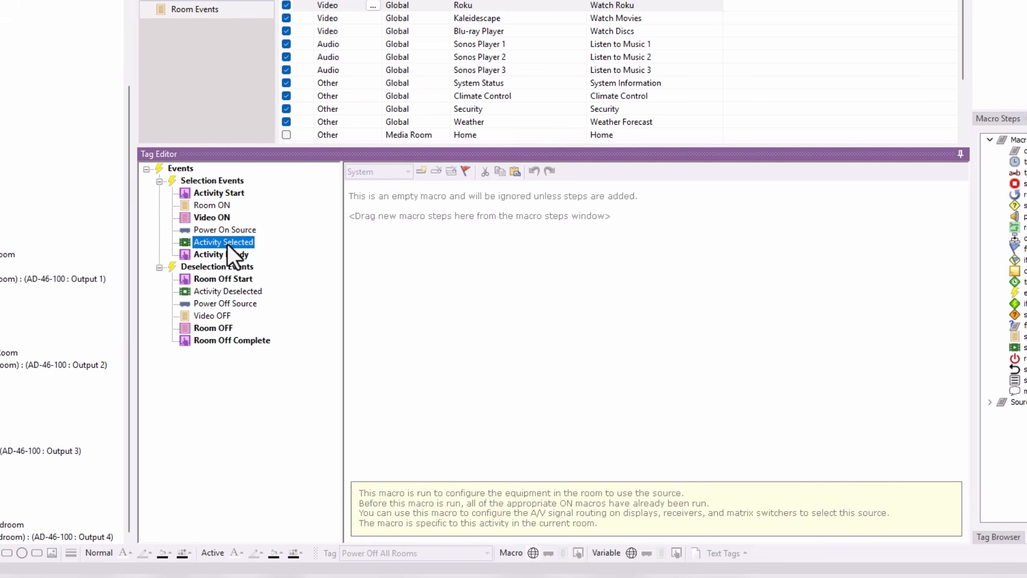
left_click(514, 170)
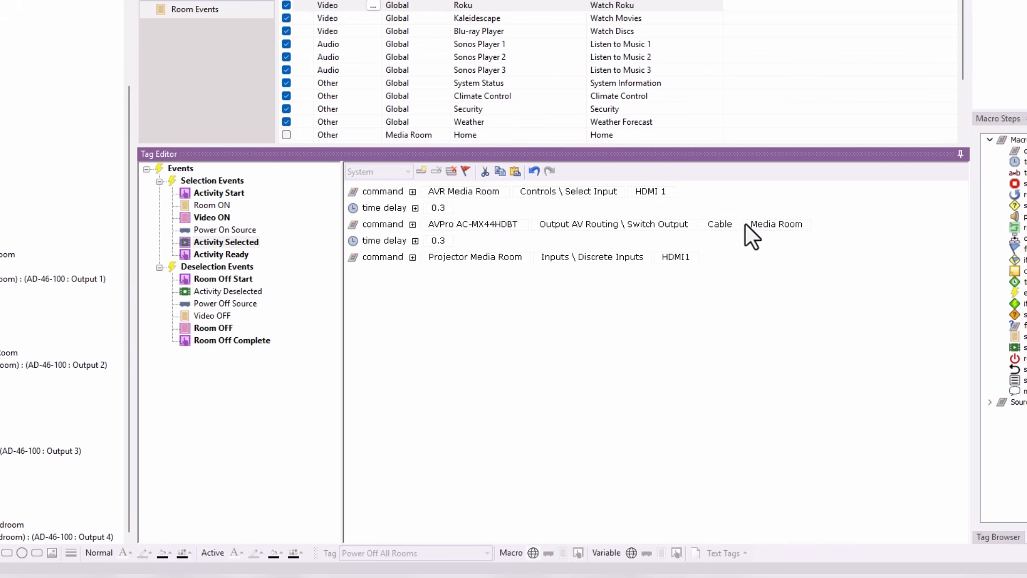
left_click(724, 223)
left_click(727, 247)
- Examine Roku's Activity Ready, Room Off Start, Activity Deselected and Power Off Source macros
left_click(214, 251)
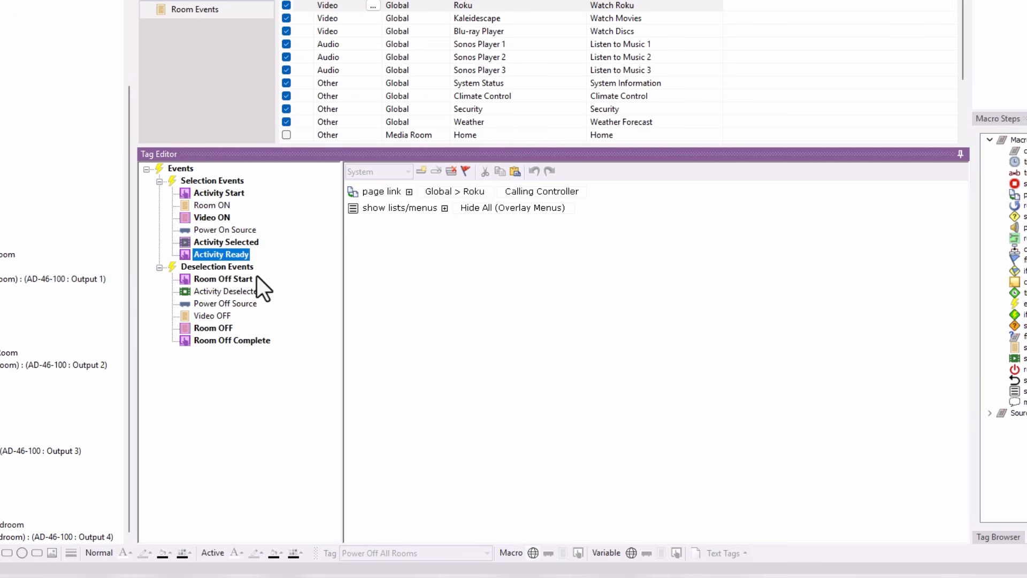
left_click(206, 278)
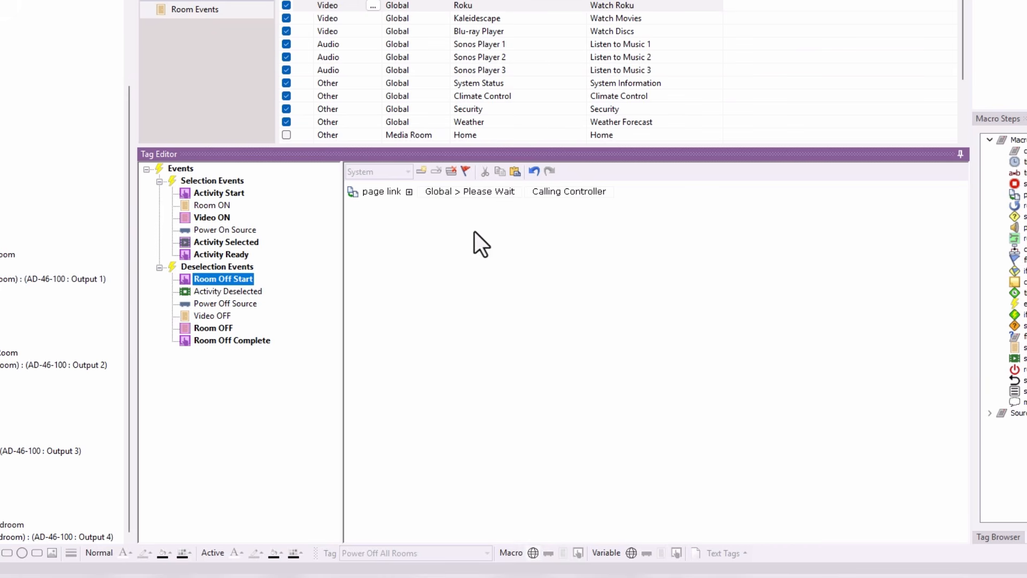
left_click(226, 292)
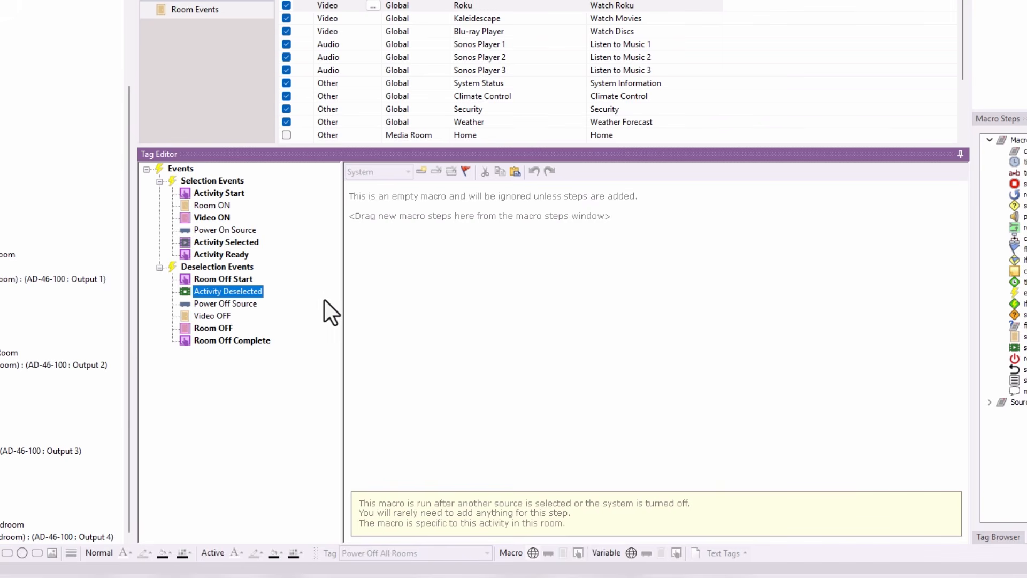
left_click(233, 306)
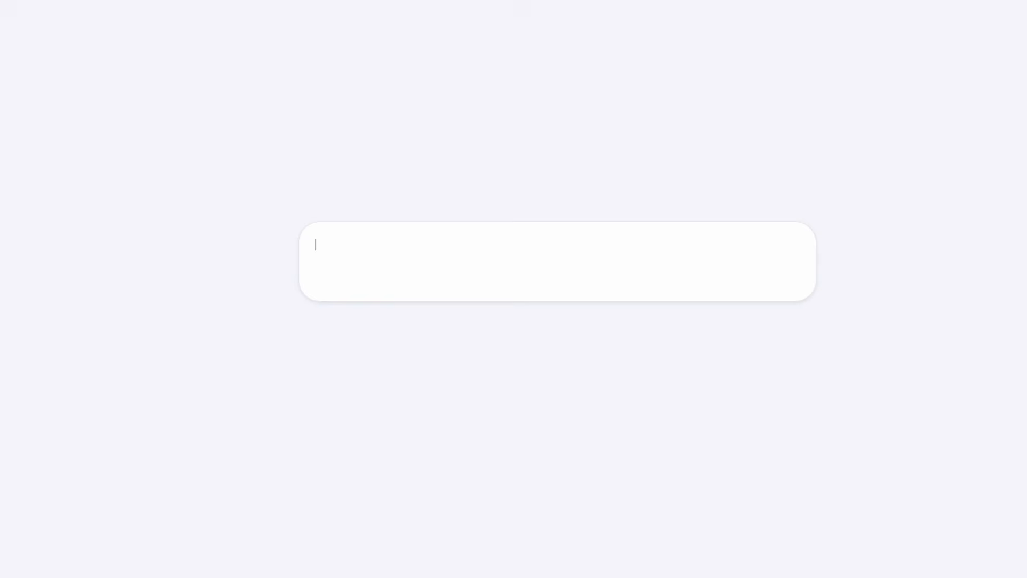
- Close the Gemini browser window together with all of its open tabs
left_click(991, 1)
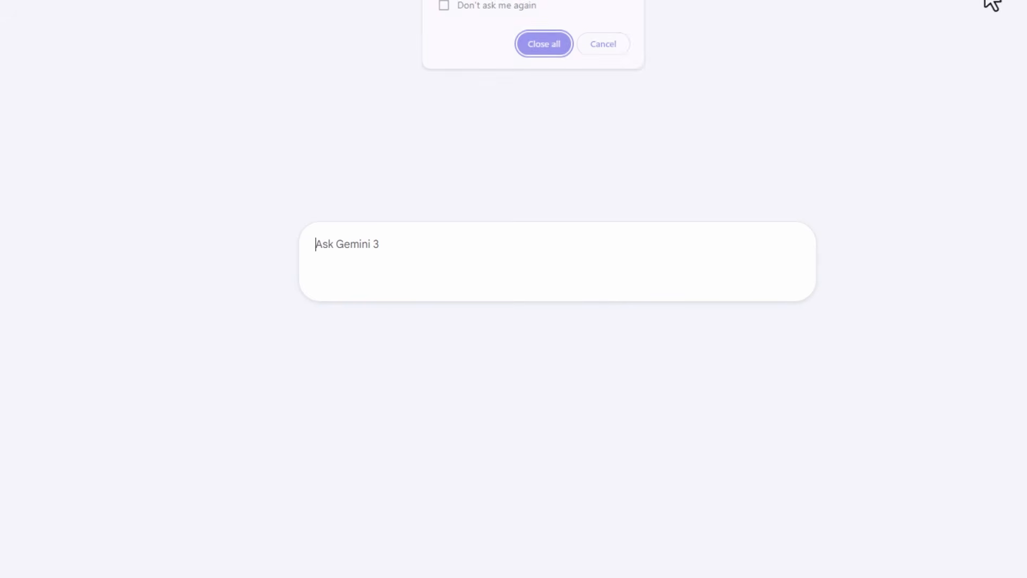
left_click(534, 47)
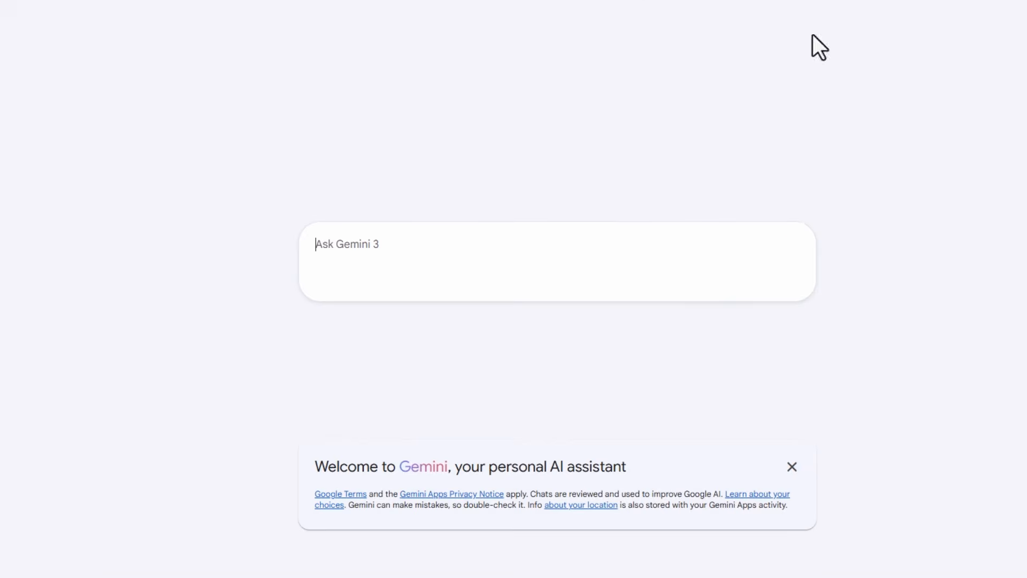
- Add a Roku command to the Roku source's Power Off Source macro, using the Keys \ Keys function with Home for Roku 1(Roku)
double_click(1022, 151)
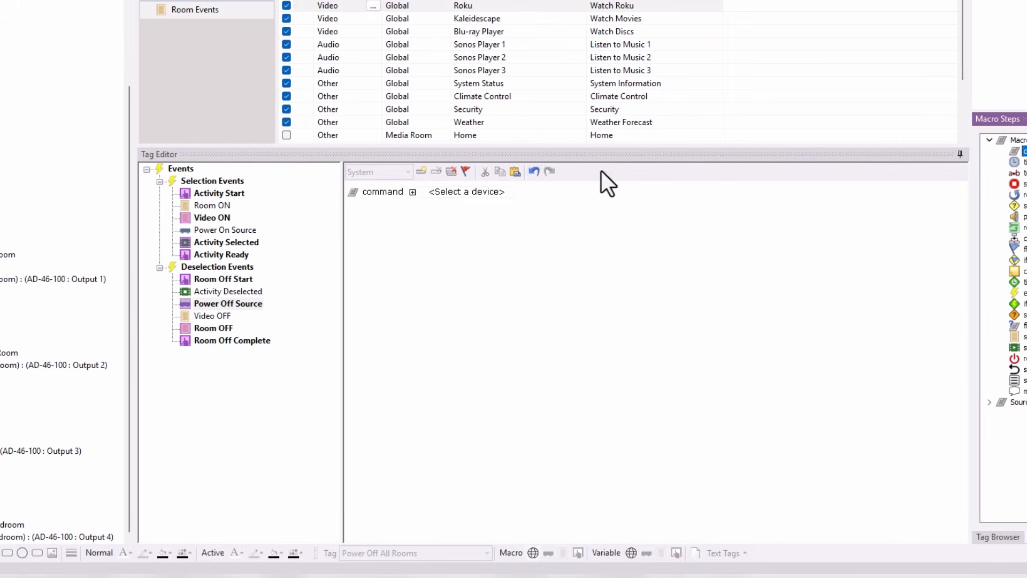
left_click(493, 191)
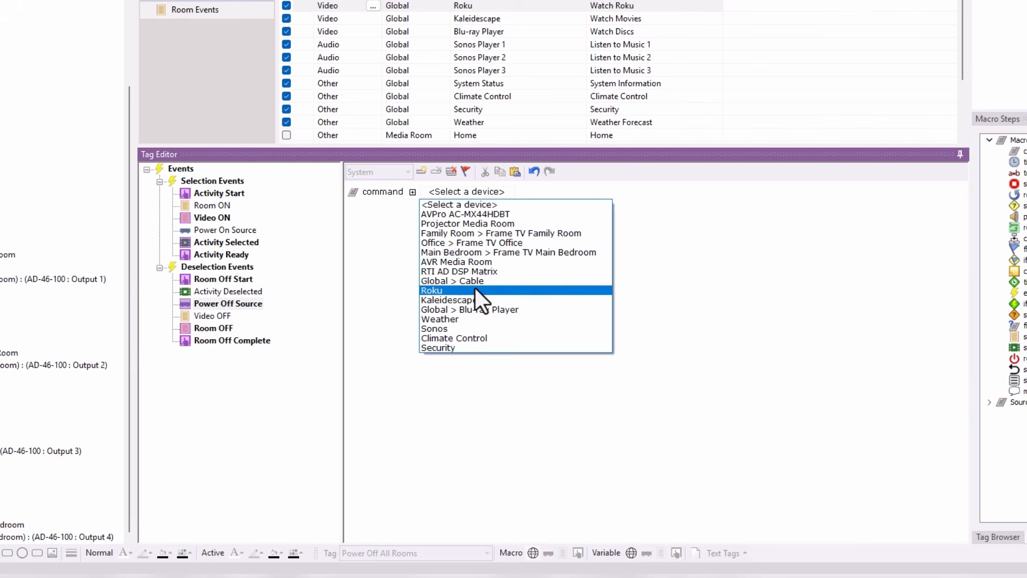
left_click(476, 290)
left_click(530, 191)
left_click(531, 195)
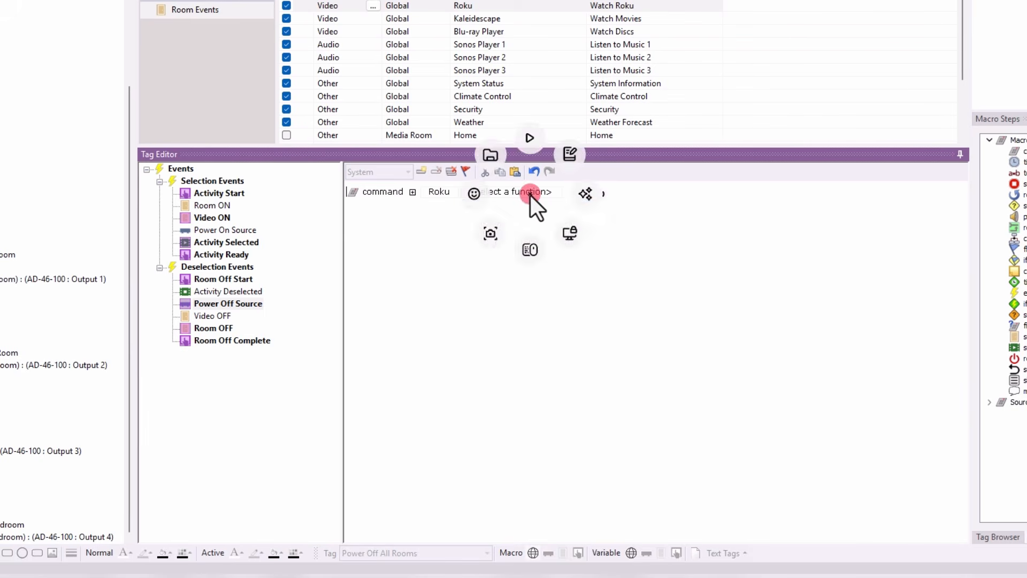
left_click(531, 193)
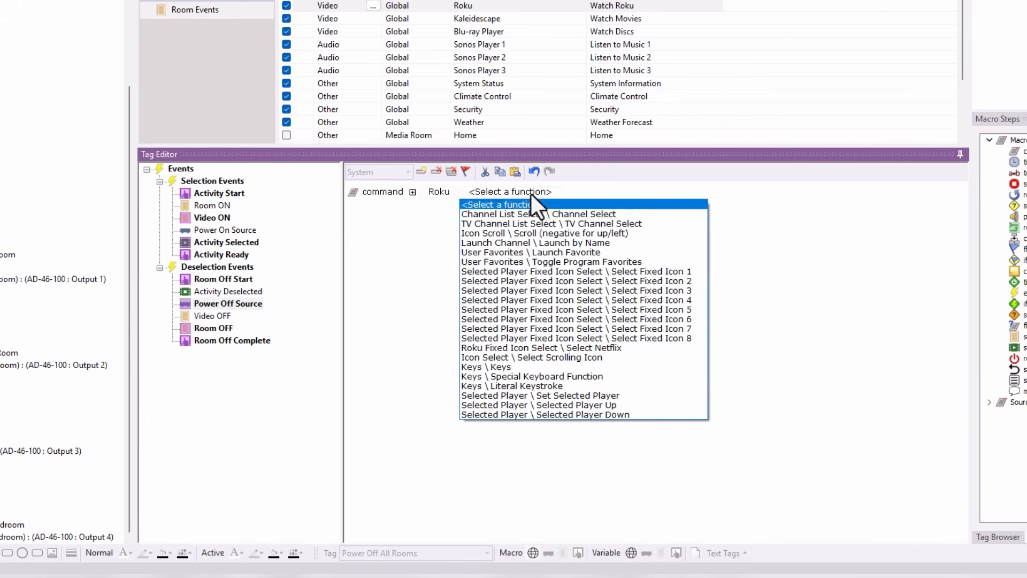
left_click(508, 367)
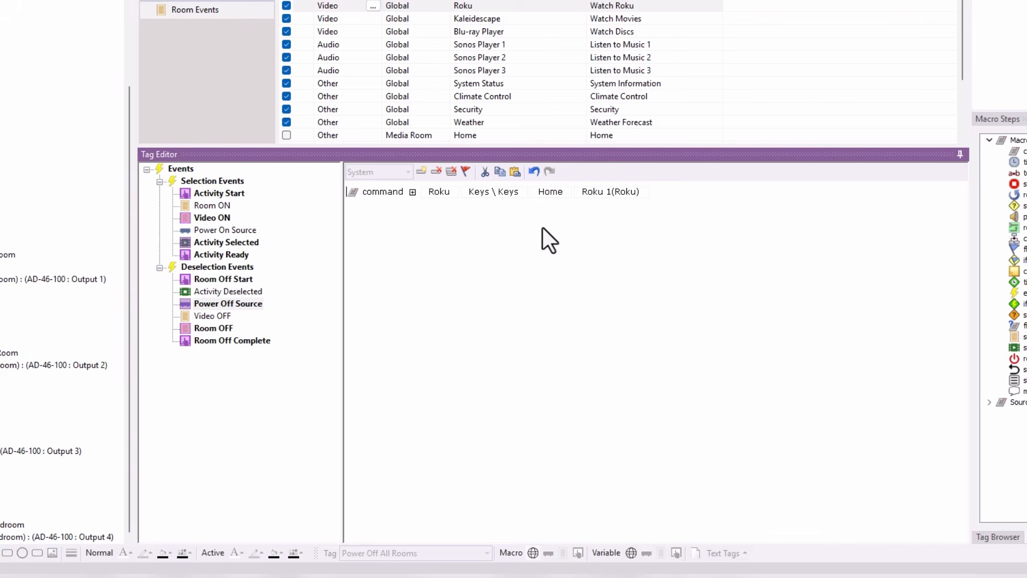
left_click(549, 192)
left_click(549, 191)
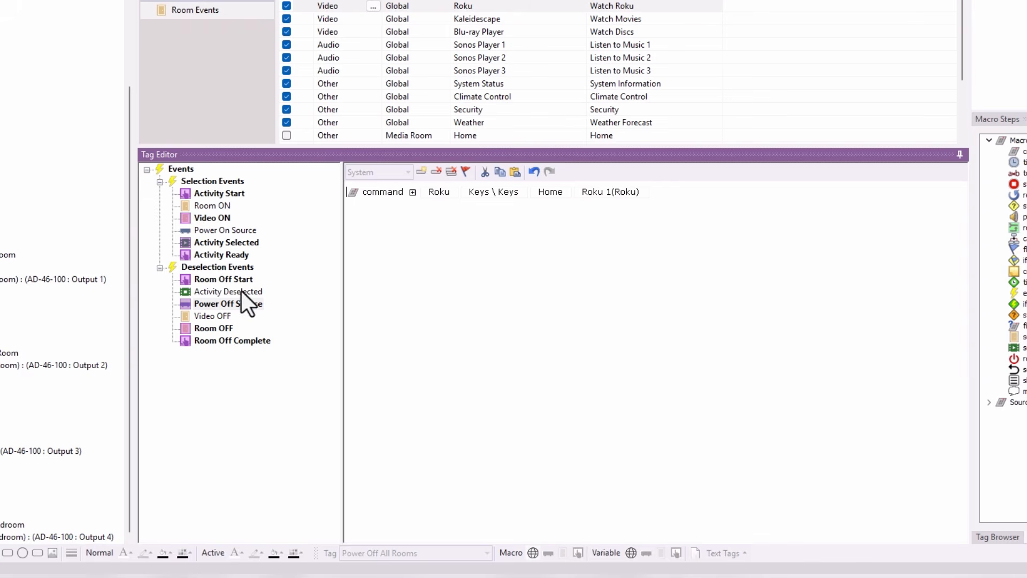
- Rearrange the Room OFF macro as three Projector Media Room Power Off commands separated by delays of 1.5 and 0.3, before the AVR power-off
left_click(216, 316)
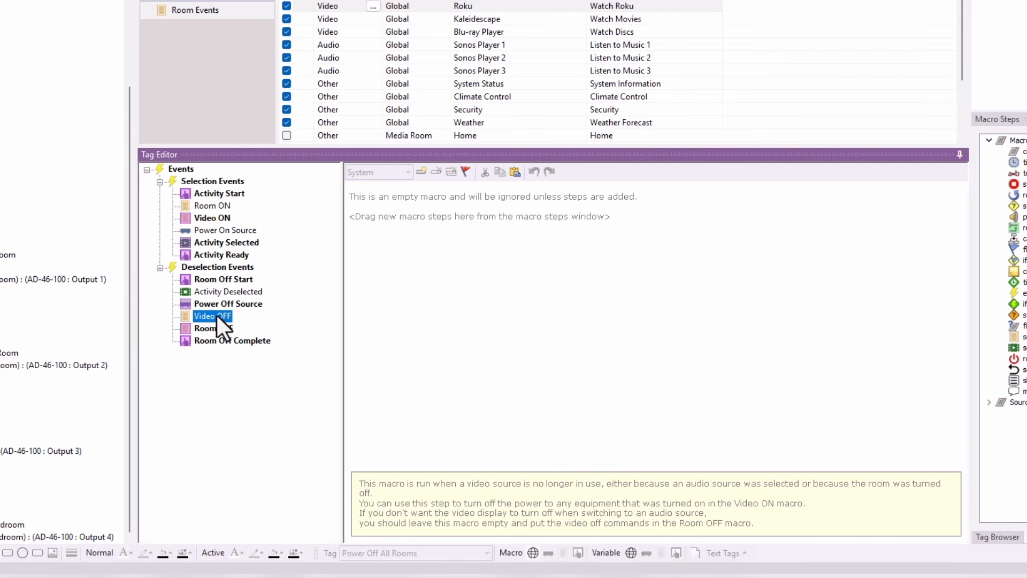
left_click(222, 327)
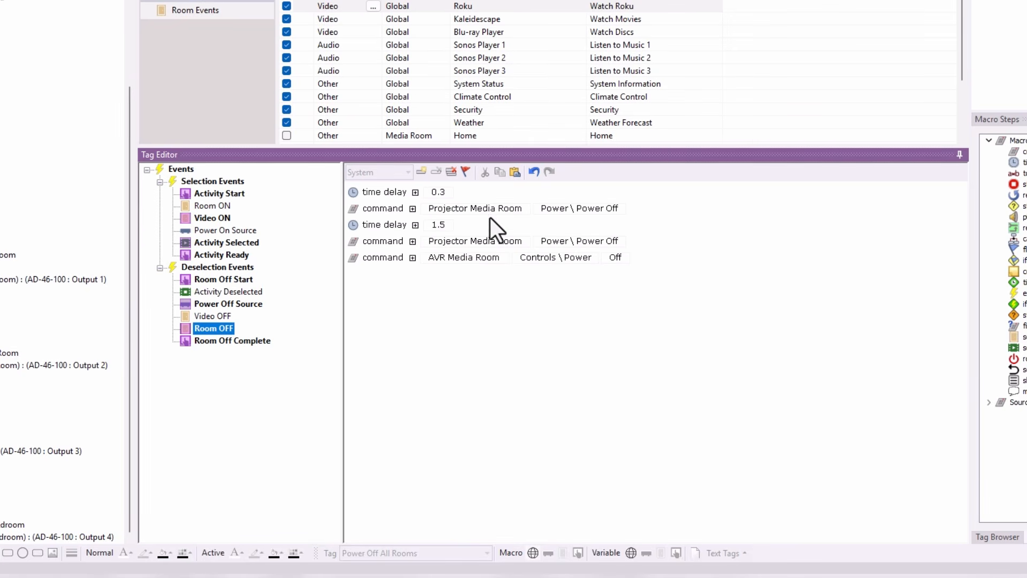
left_click(406, 200)
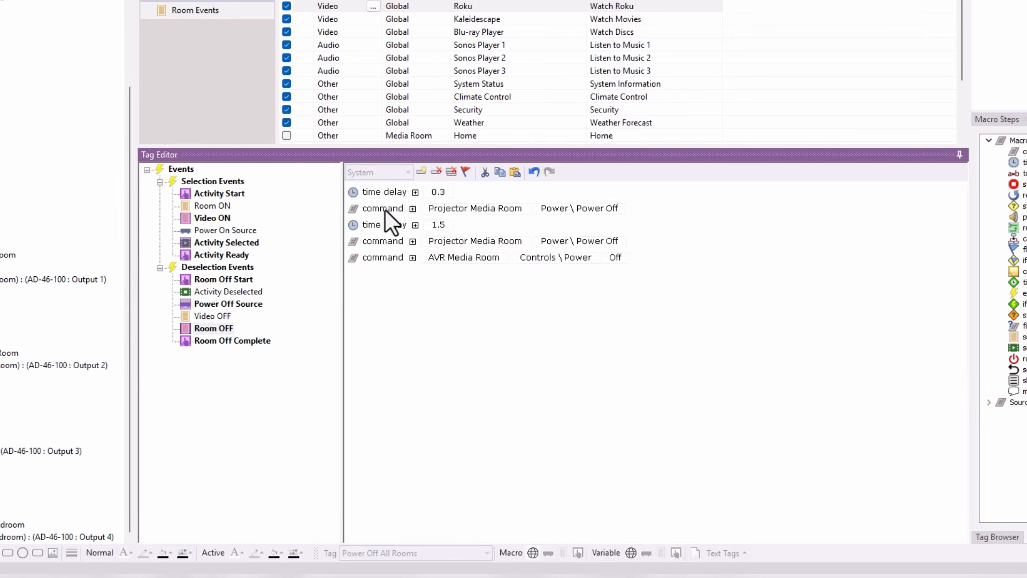
left_click_drag(386, 209, 386, 191)
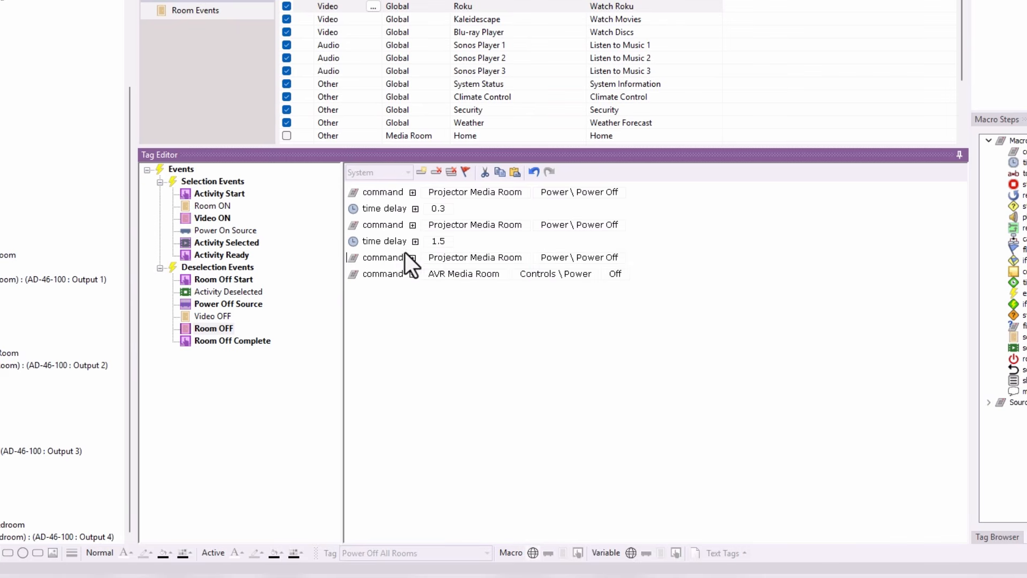
left_click_drag(384, 240, 388, 263)
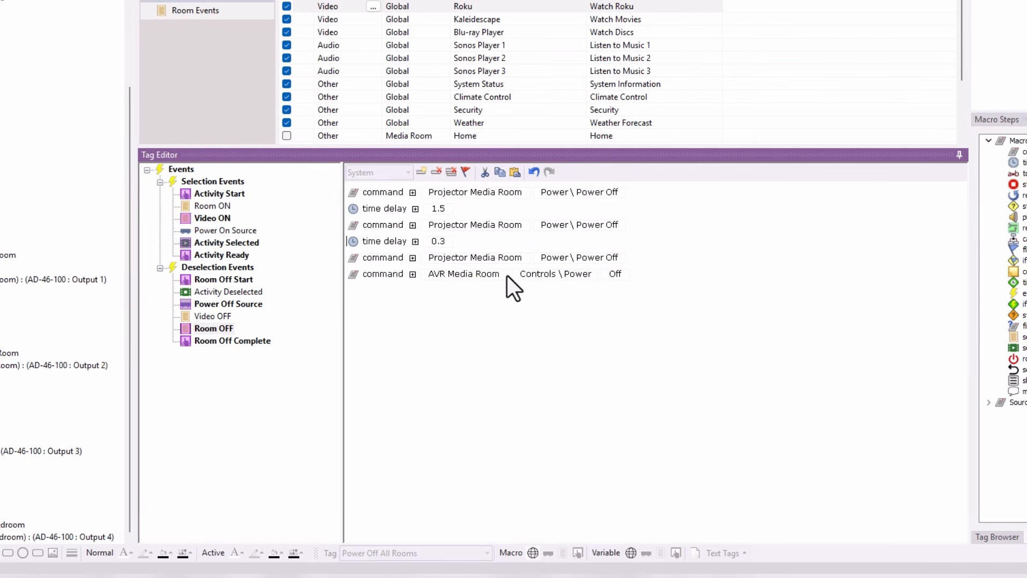
left_click(251, 342)
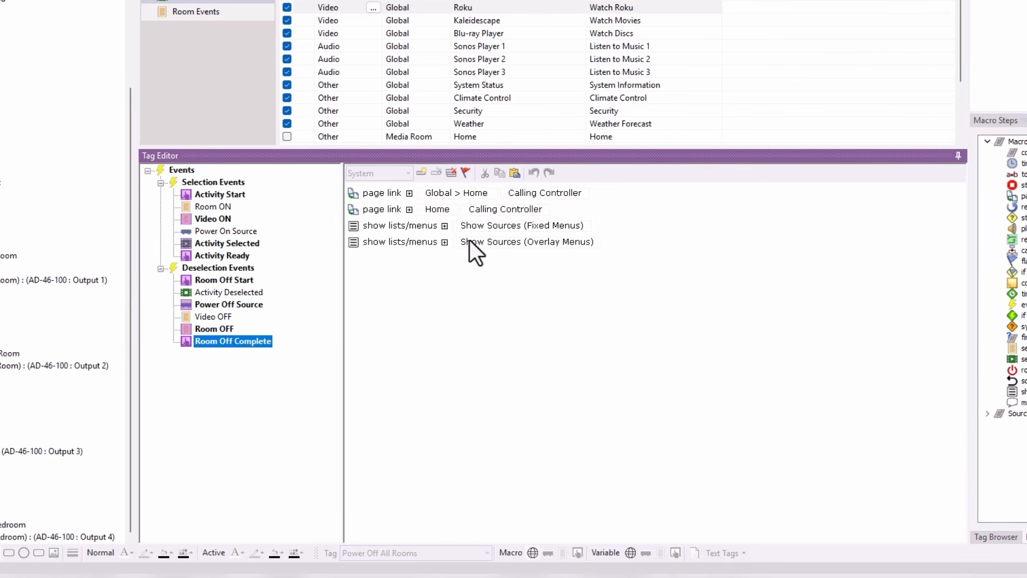
- Examine Sonos Player 1's Audio ON and Audio OFF macros and its selection events from Activity Start to Power On Source
left_click(490, 21)
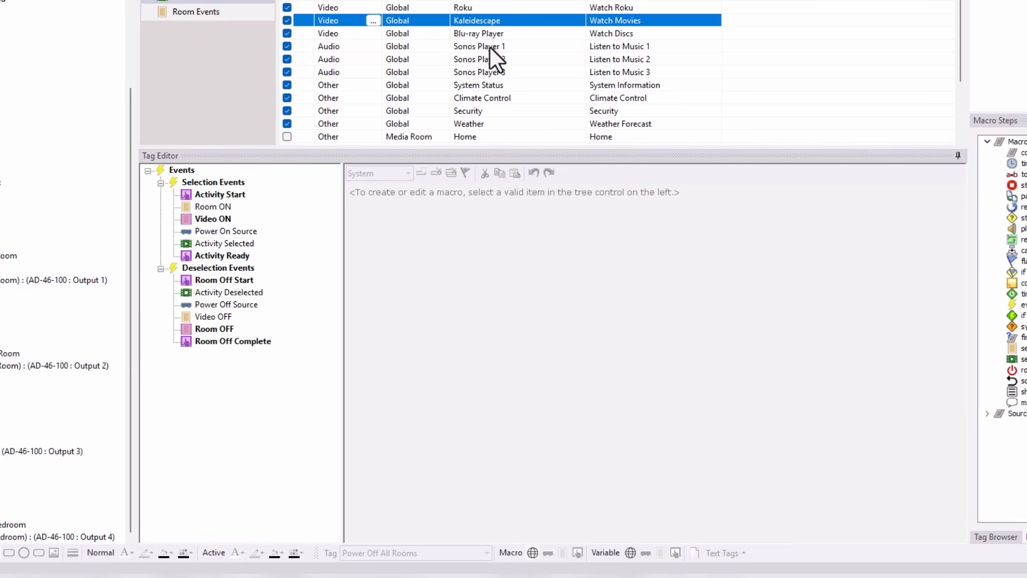
left_click(489, 47)
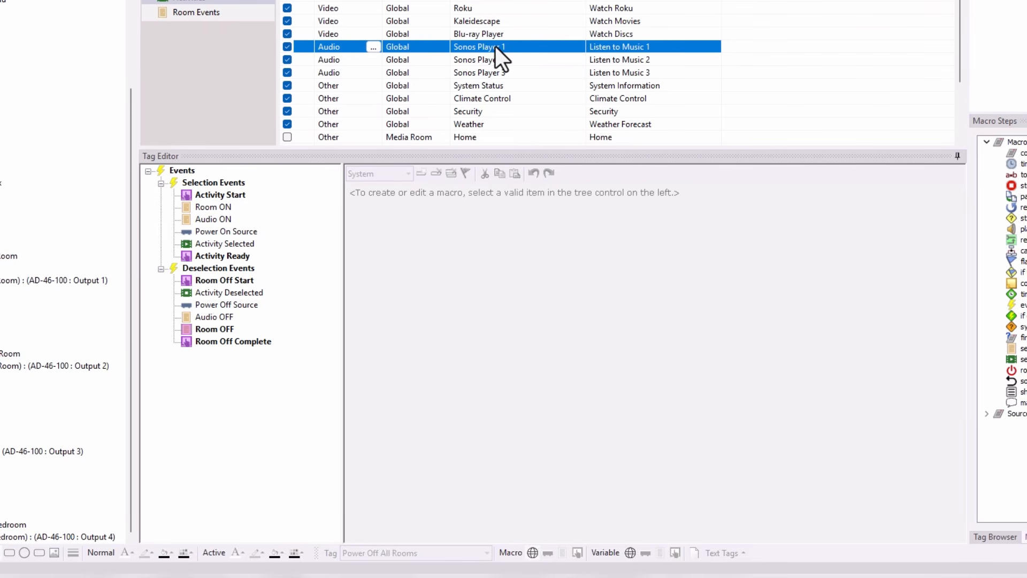
left_click(206, 220)
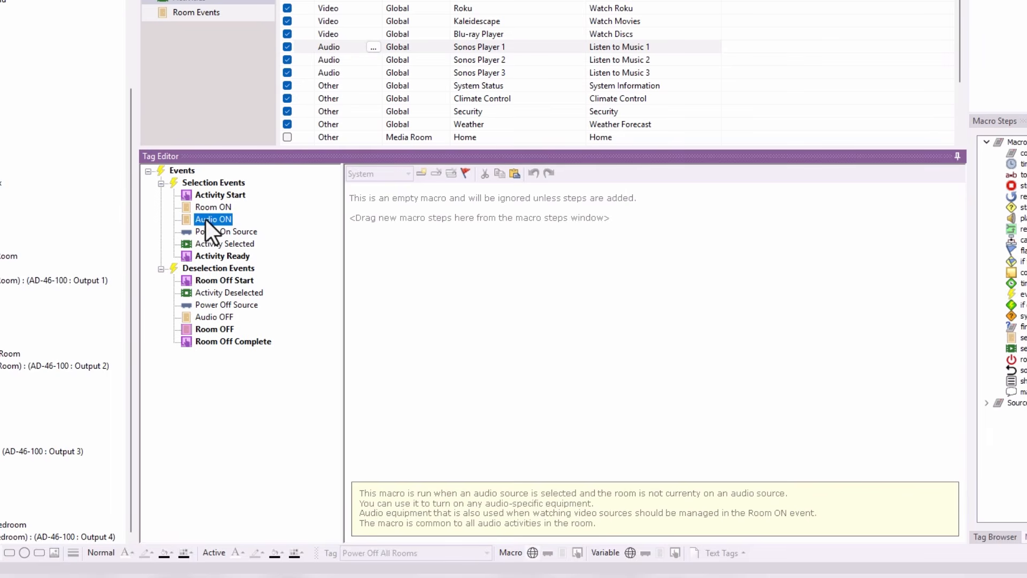
left_click(214, 318)
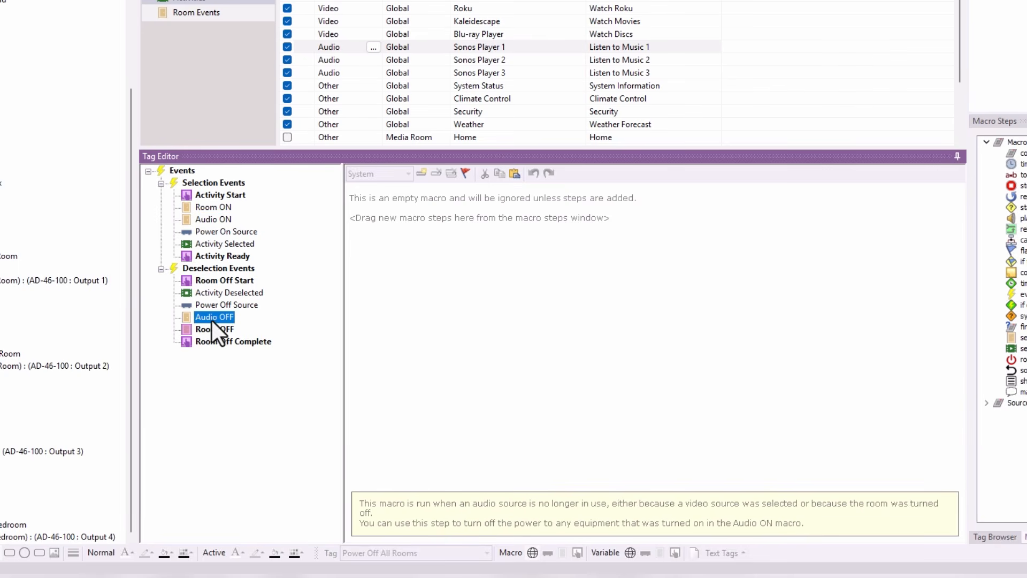
left_click(231, 195)
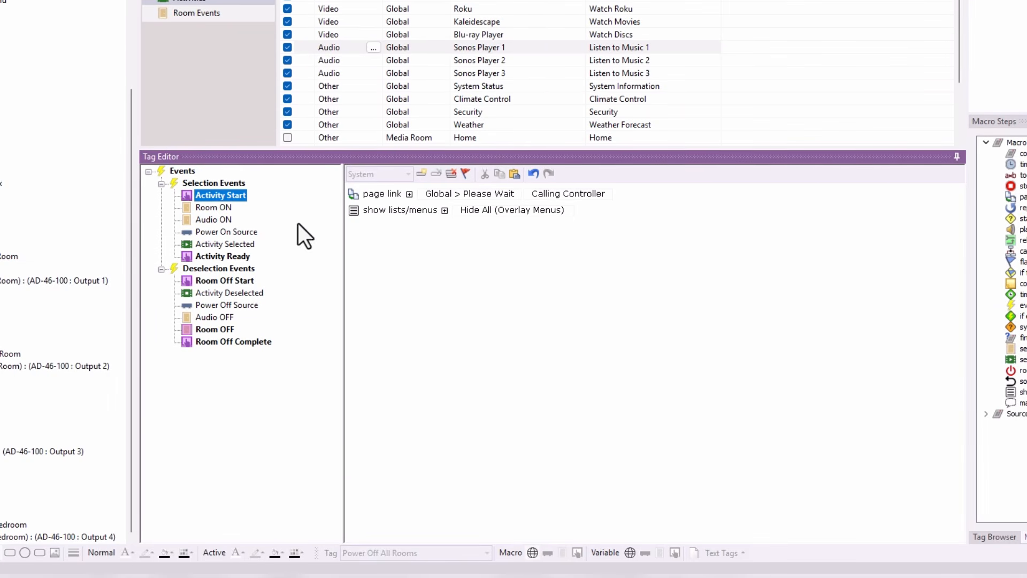
left_click(219, 211)
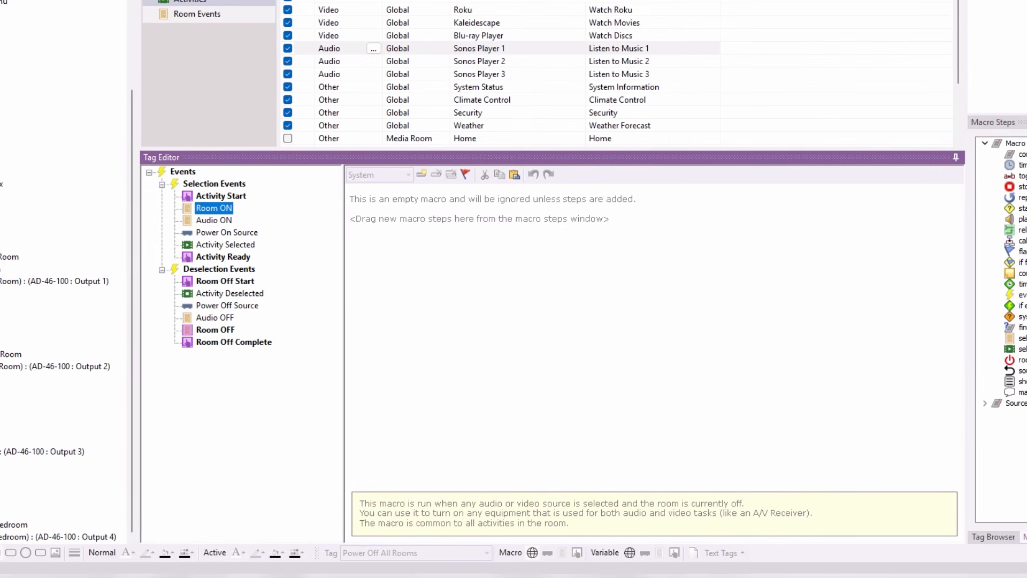
left_click(197, 221)
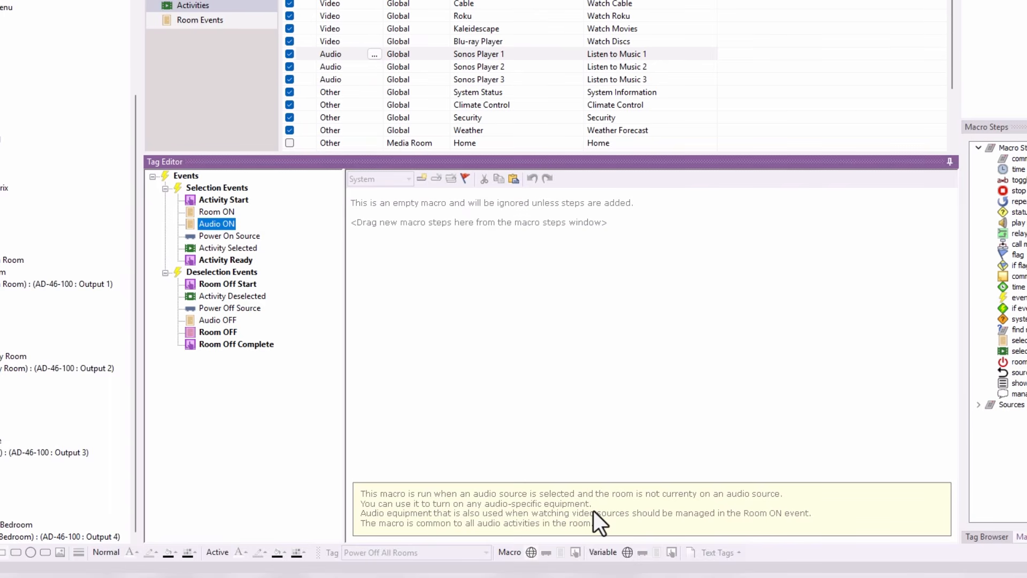
left_click(236, 236)
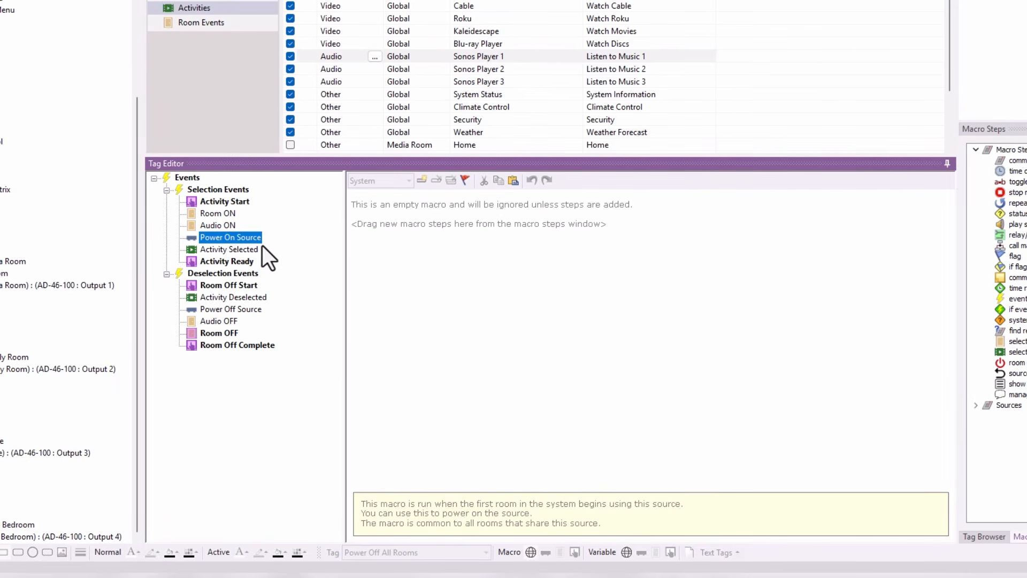
- Add an RTI AD DSP Matrix Zone/Group Source Selection command to Sonos Player 1's Activity Selected macro, with Sonos Player 1 and Zone 1 (Media Room)
left_click(249, 249)
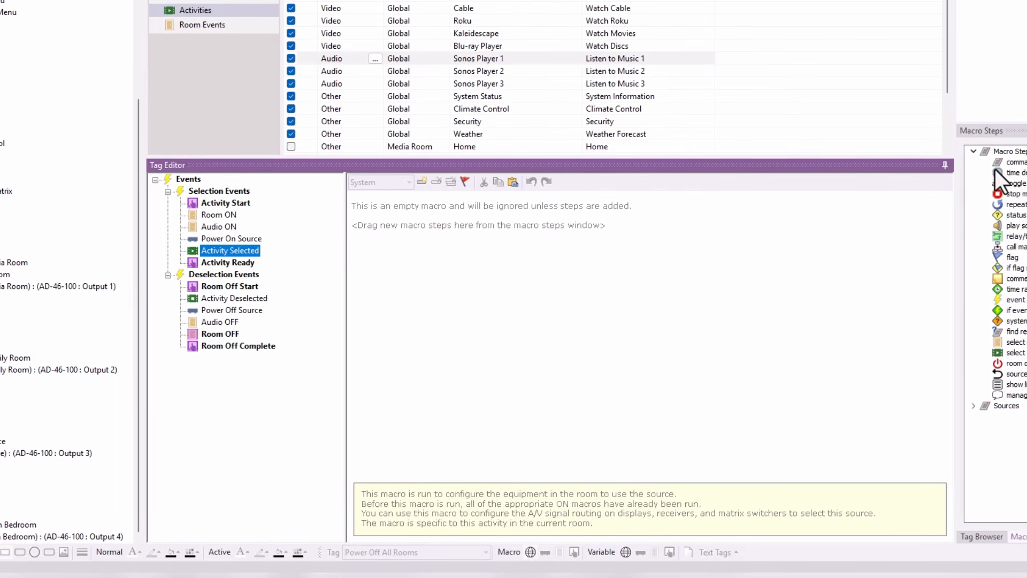
double_click(1014, 162)
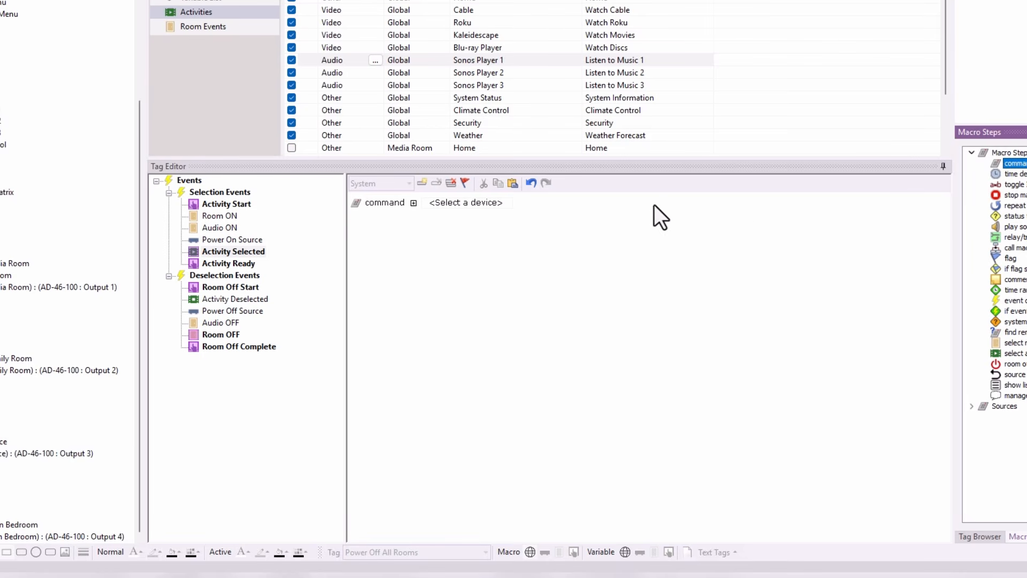
left_click(492, 204)
left_click(480, 252)
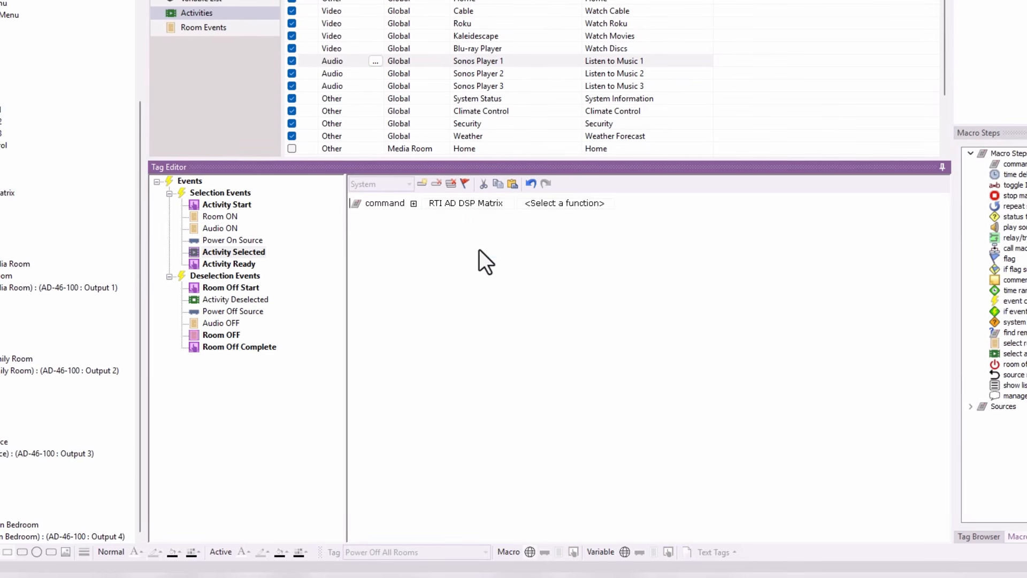
left_click(586, 204)
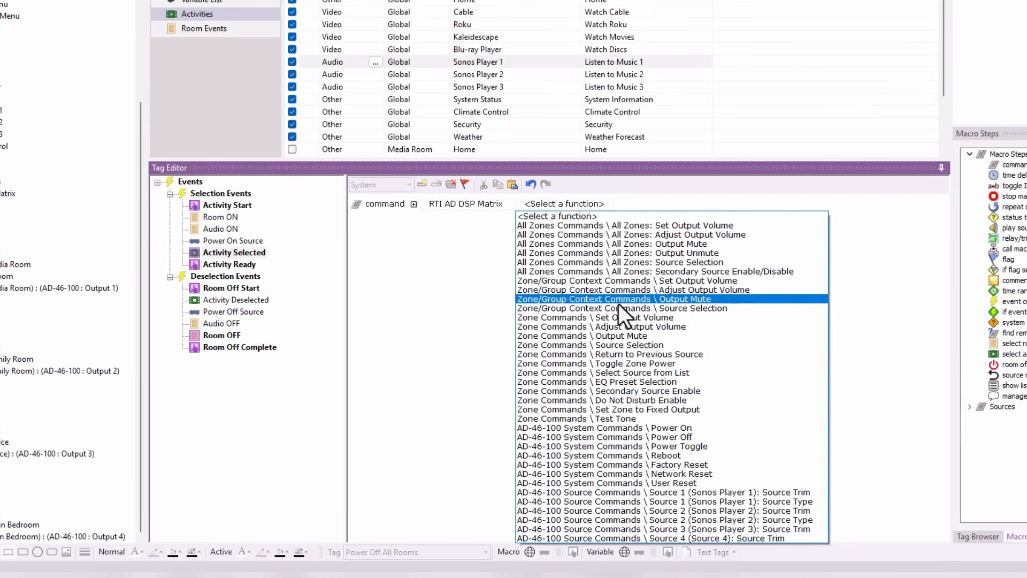
left_click(714, 308)
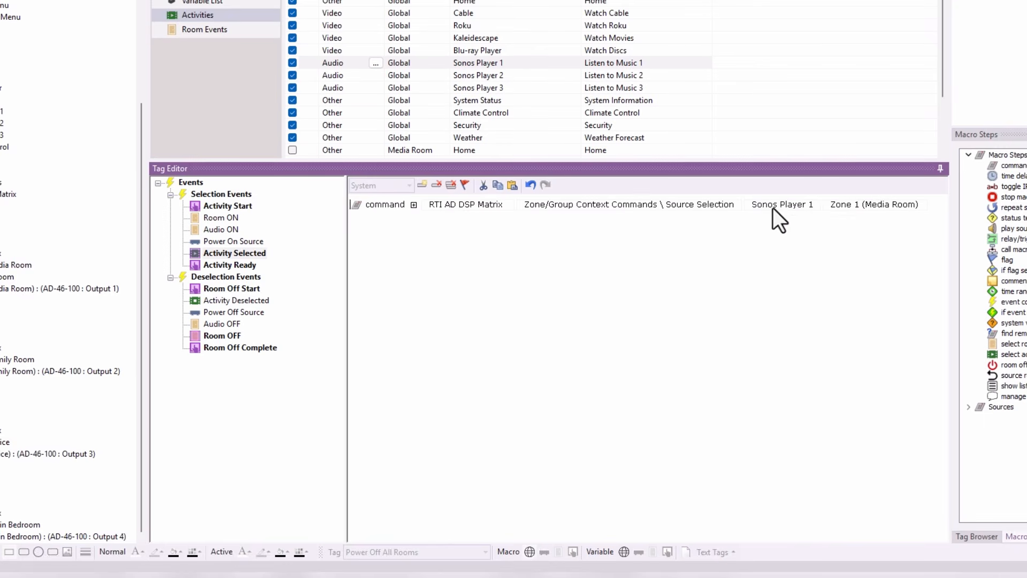
left_click(873, 203)
left_click(858, 204)
left_click(797, 207)
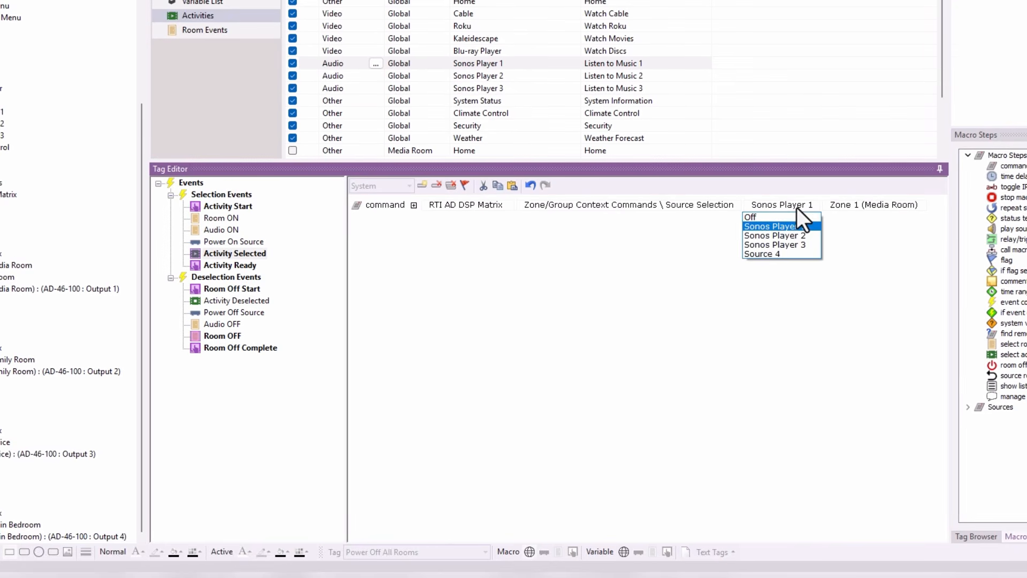
left_click(797, 208)
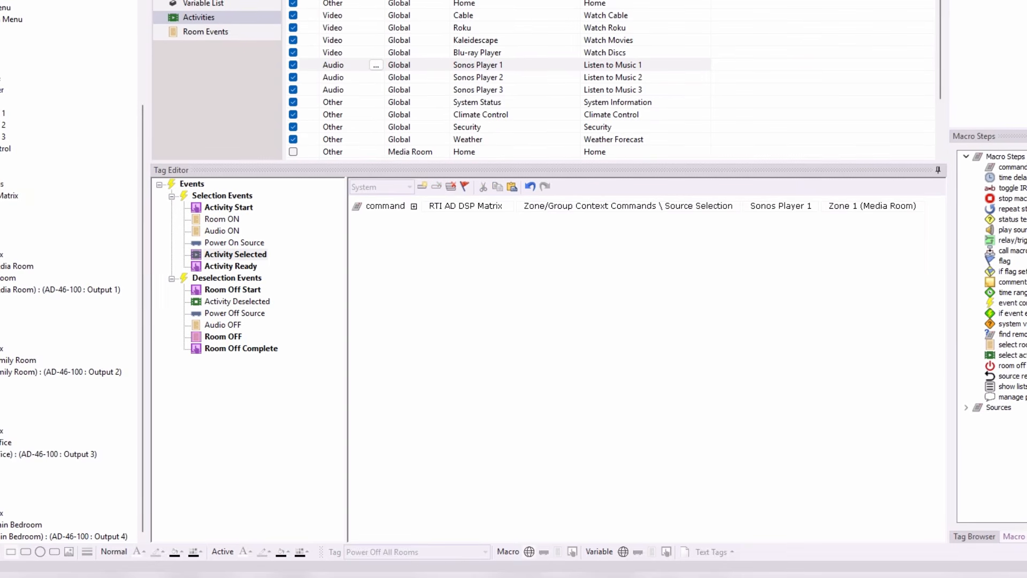
left_click(784, 210)
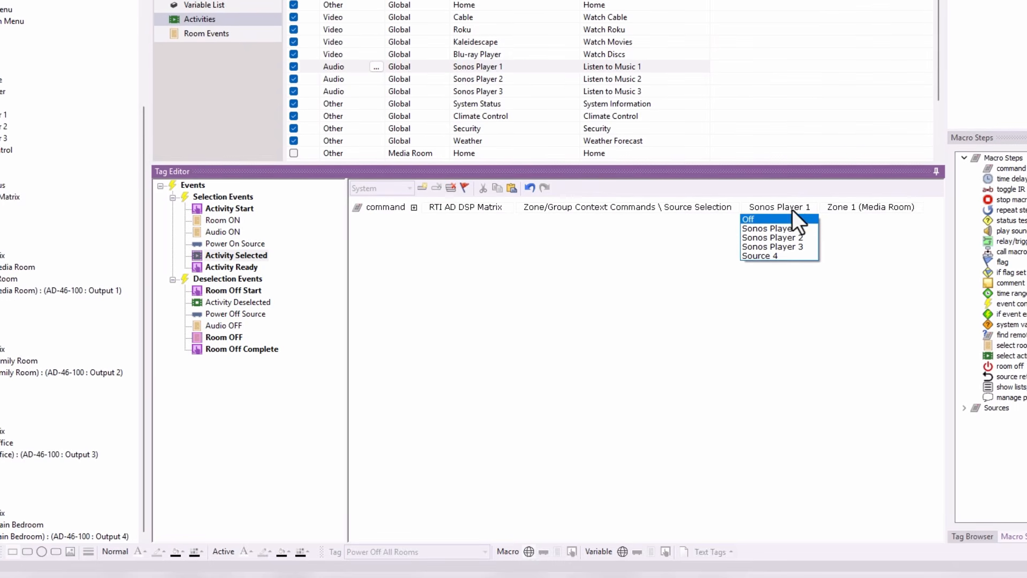
left_click(794, 205)
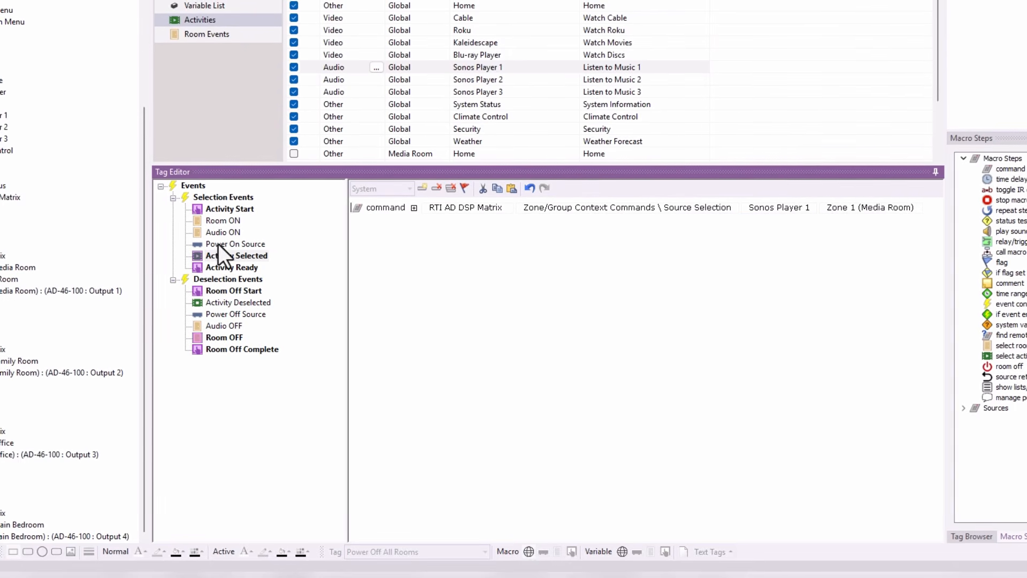
- Examine Sonos Player 1's Activity Ready, Room Off Start and Activity Deselected macros
left_click(226, 268)
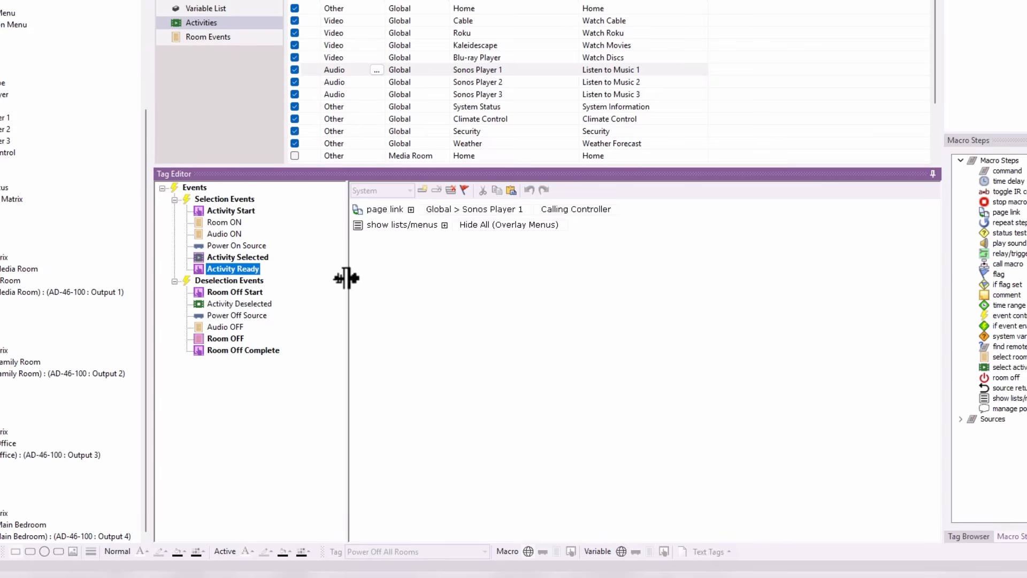
left_click(239, 293)
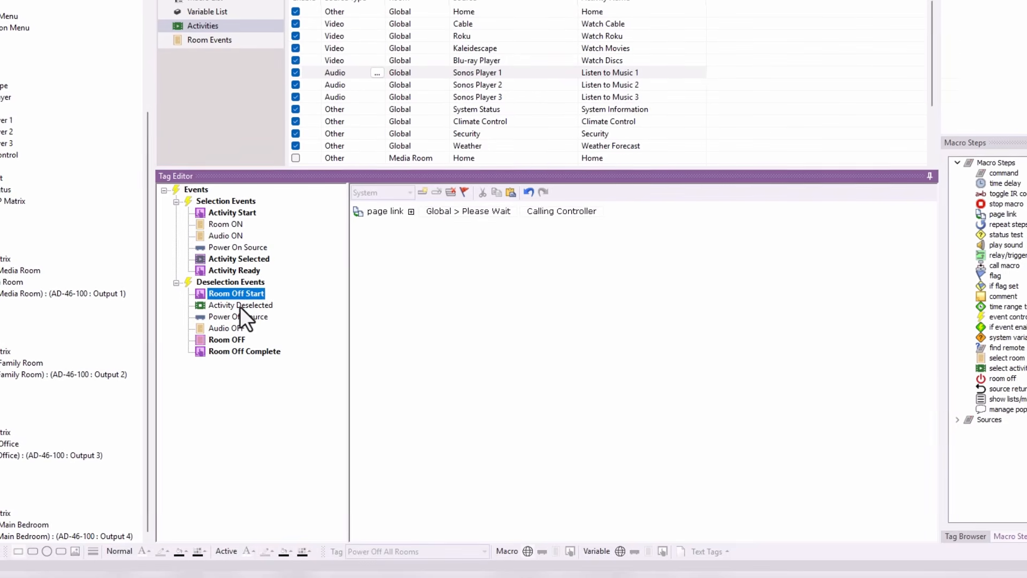
left_click(239, 306)
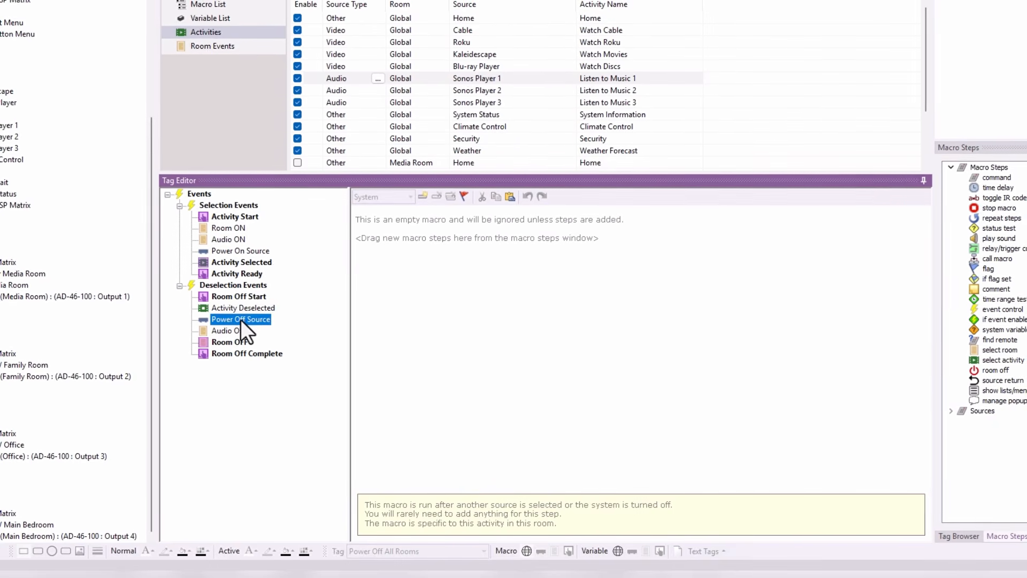
- Add a Sonos Transport Functions Pause command for Sonos 1 (1) to Sonos Player 1's Power Off Source macro
left_click(241, 319)
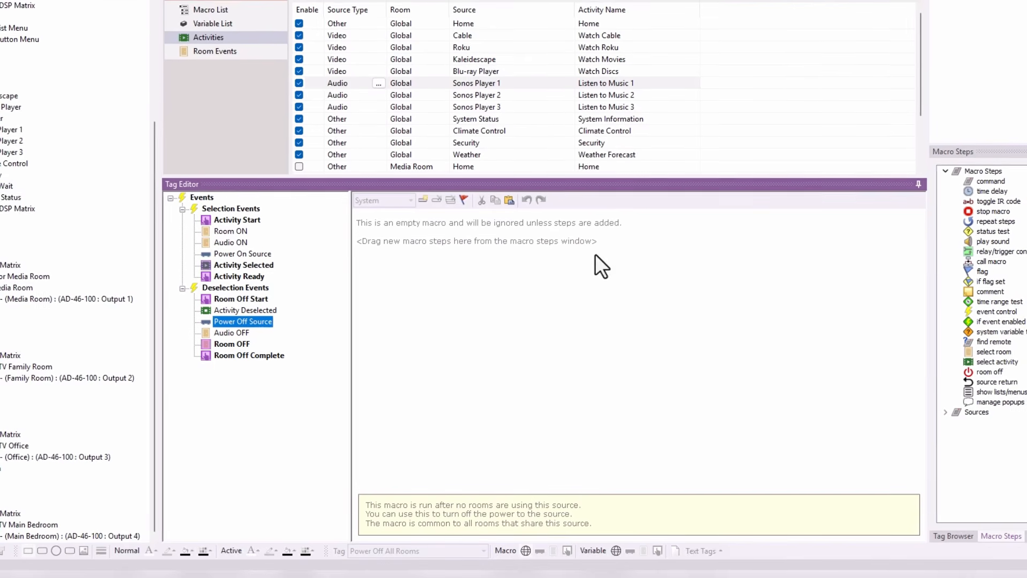
double_click(982, 182)
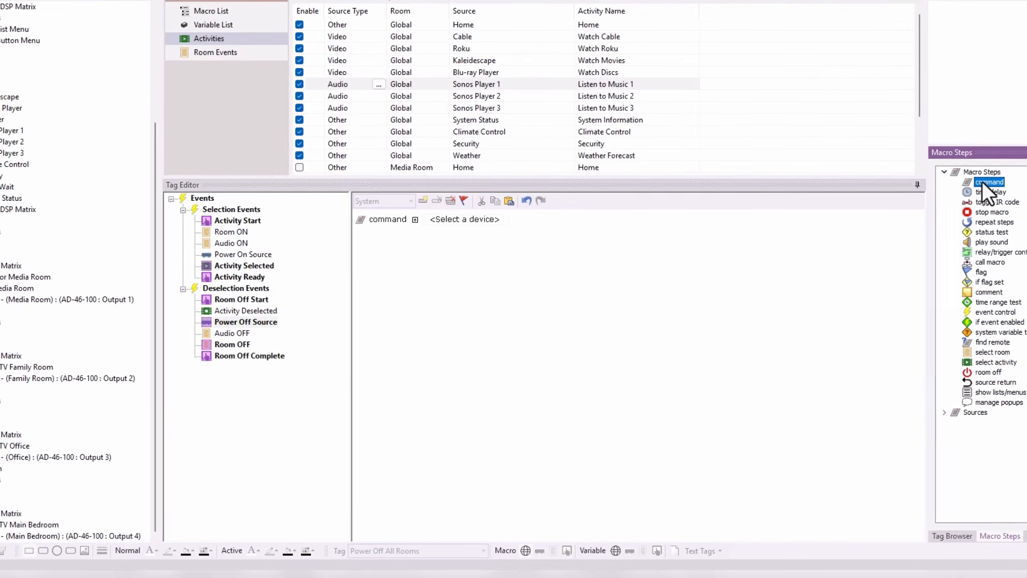
left_click(480, 224)
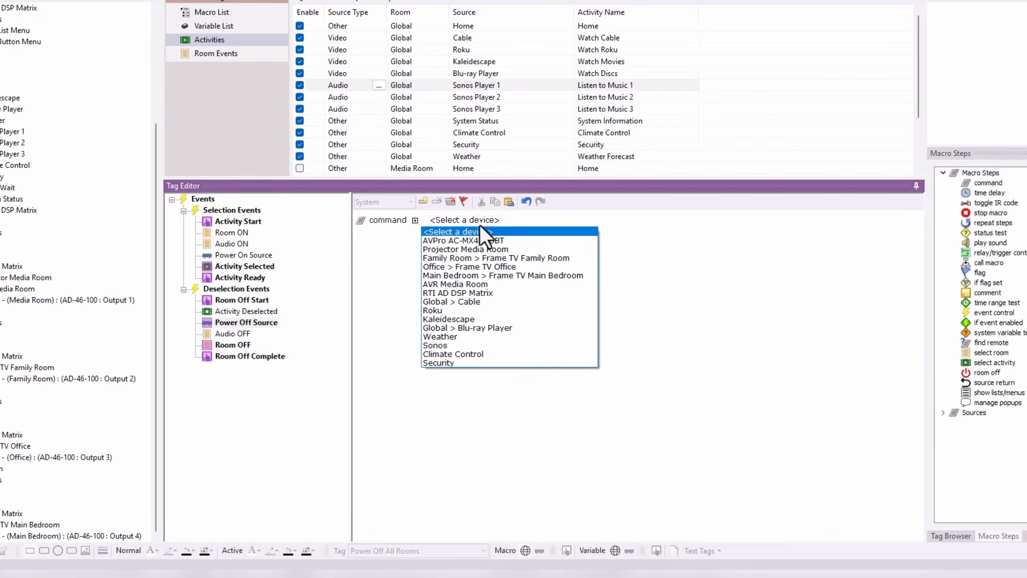
left_click(473, 345)
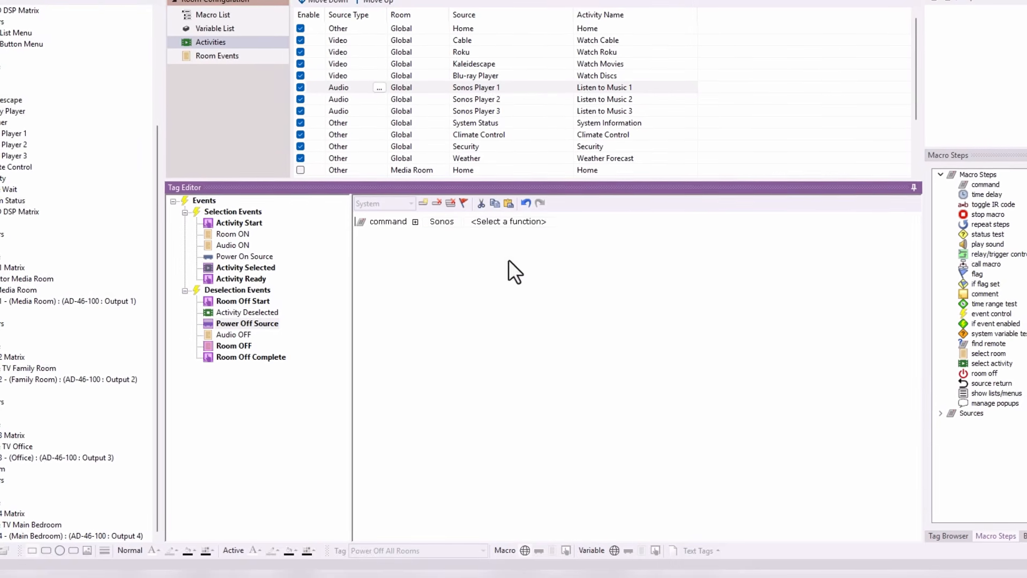
left_click(516, 219)
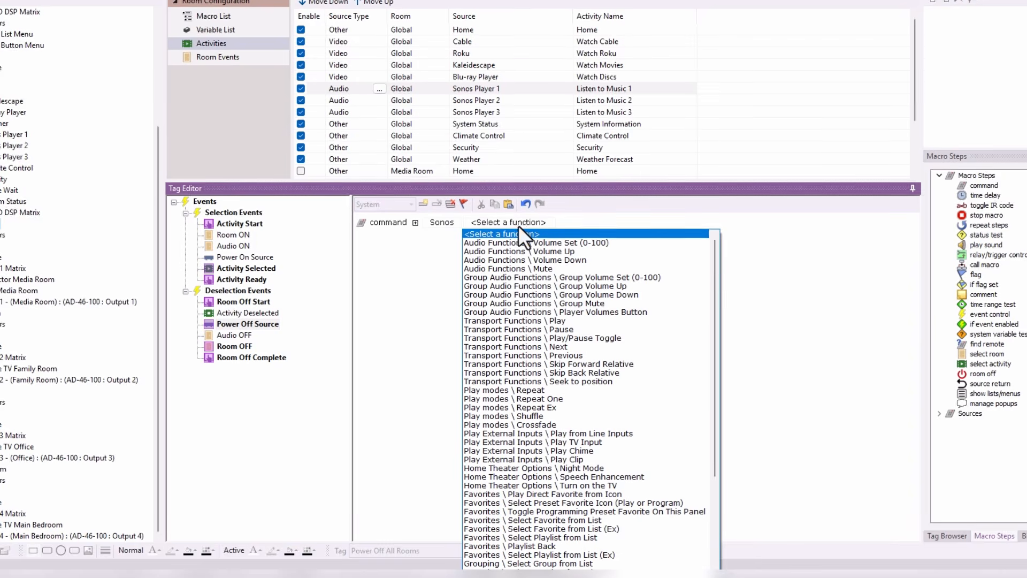
left_click(541, 329)
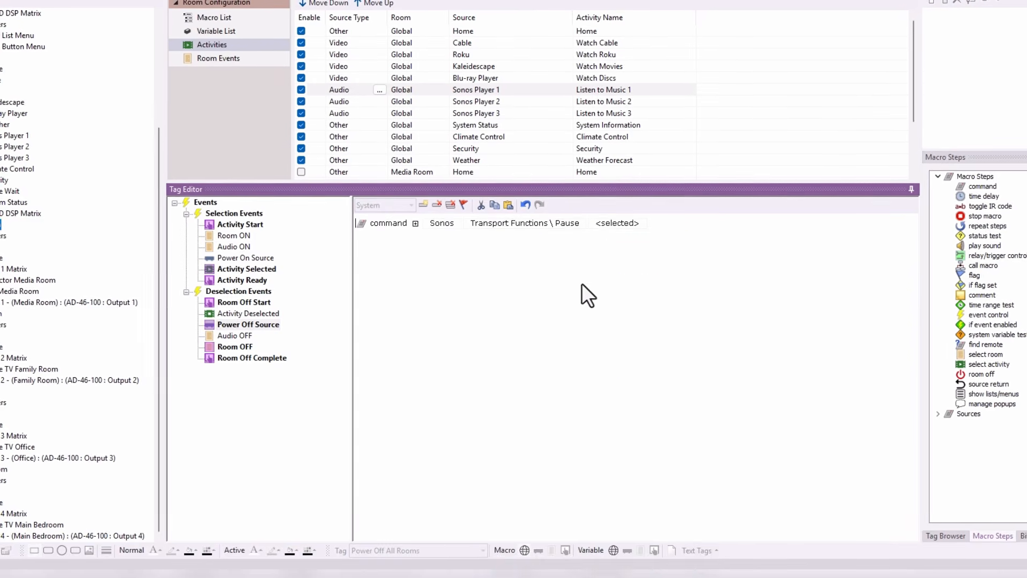
left_click(632, 229)
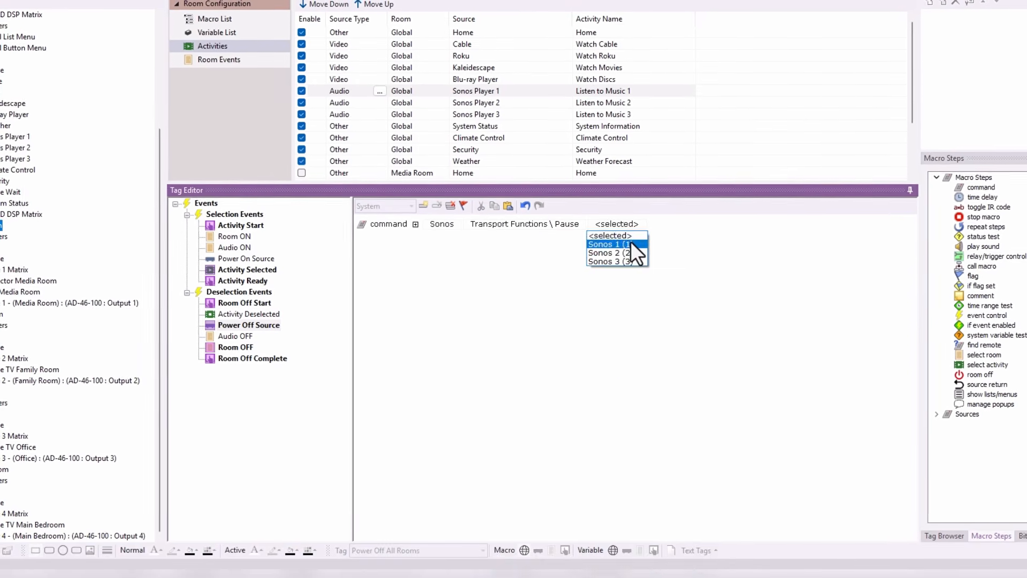
left_click(630, 242)
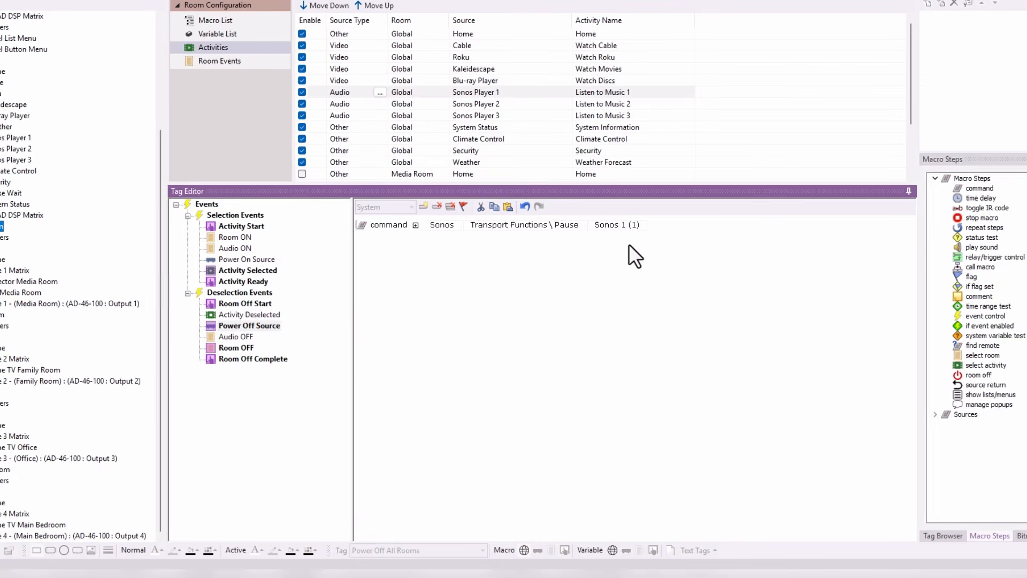
- Add an RTI AD DSP Matrix Zone/Group Source Selection command to Sonos Player 1's Audio OFF macro, with source Off and Zone 1 (Media Room)
left_click(236, 337)
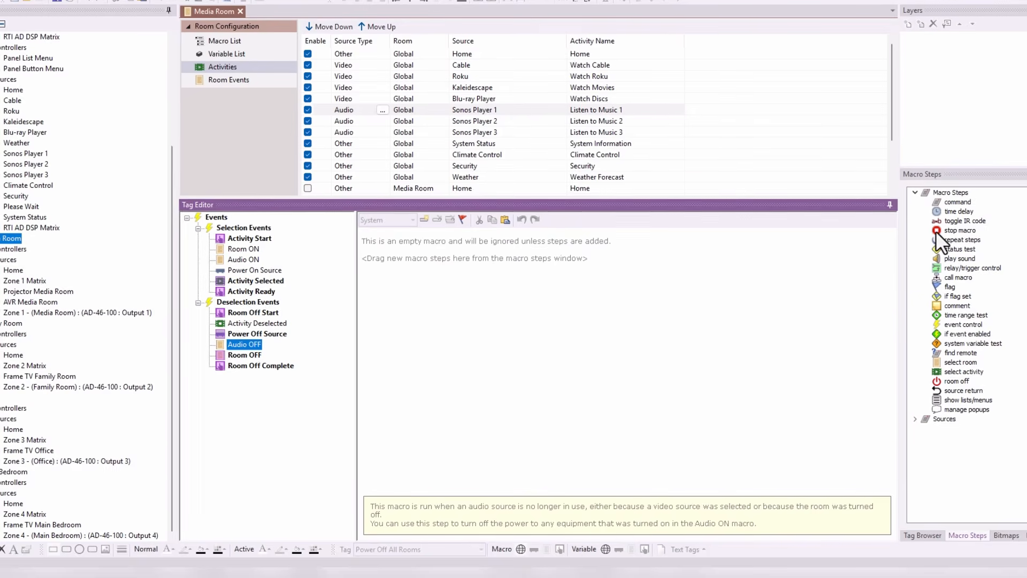
double_click(958, 202)
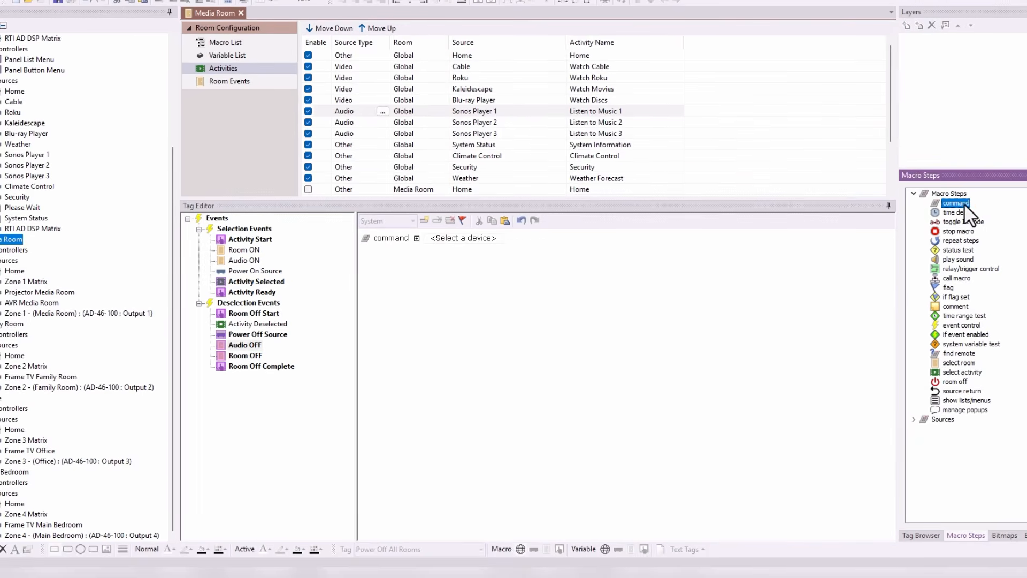
left_click(486, 238)
left_click(485, 282)
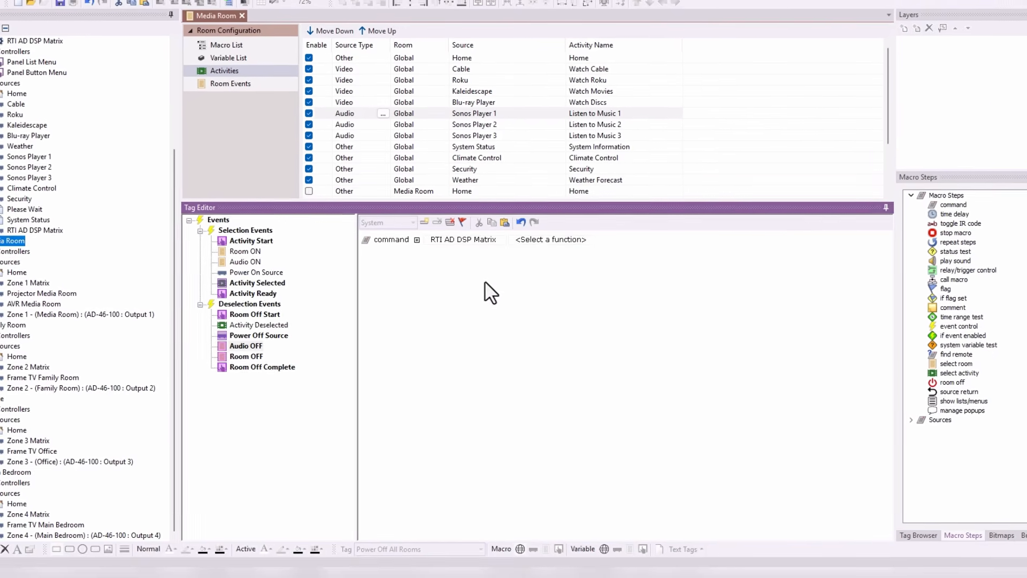
left_click(549, 241)
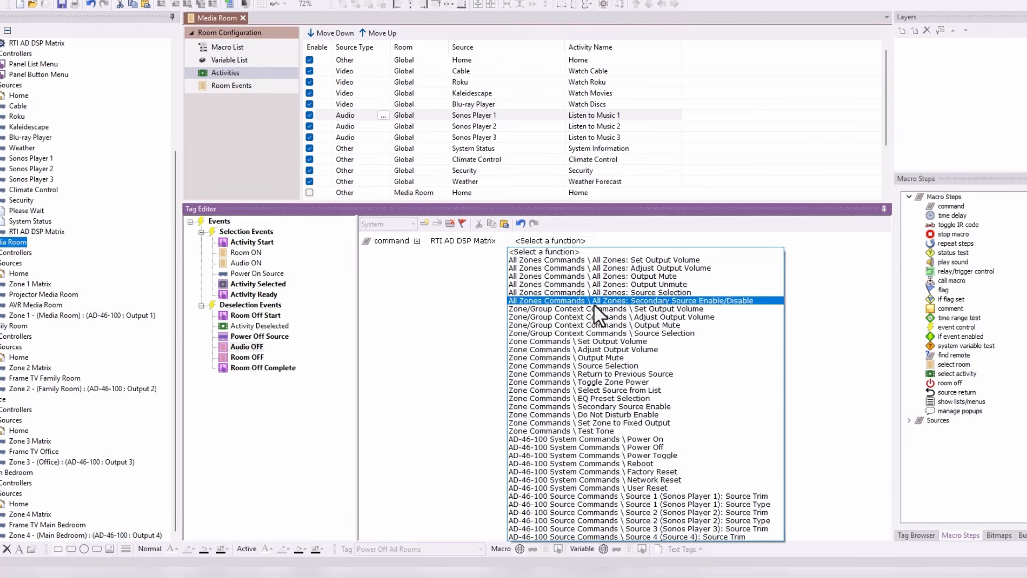
left_click(612, 333)
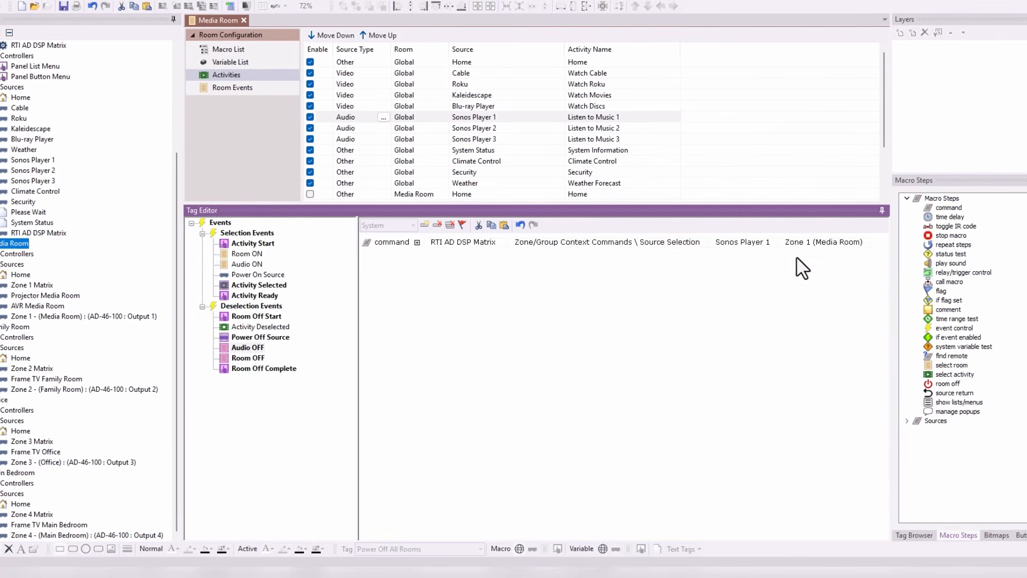
left_click(740, 245)
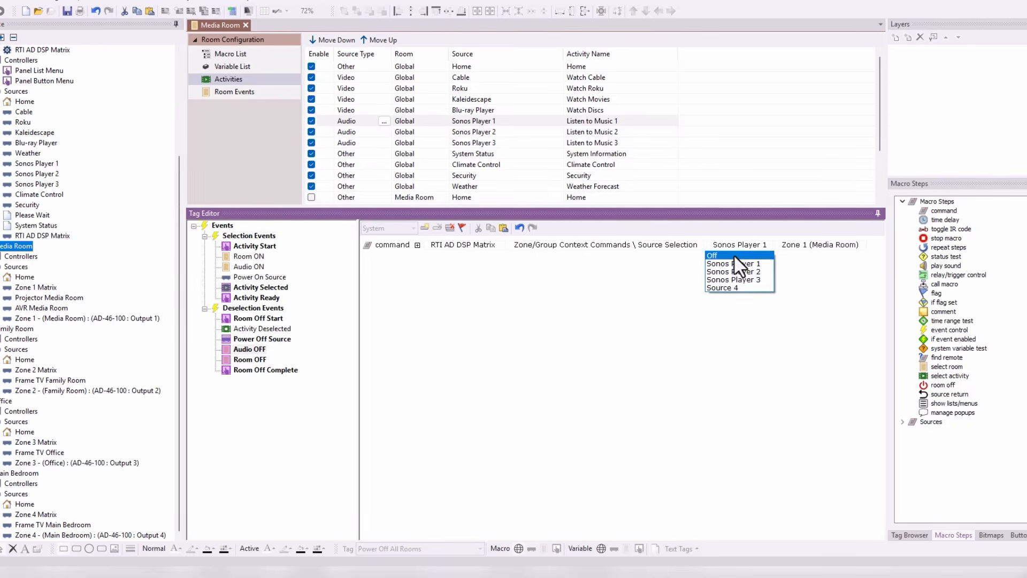
left_click(733, 255)
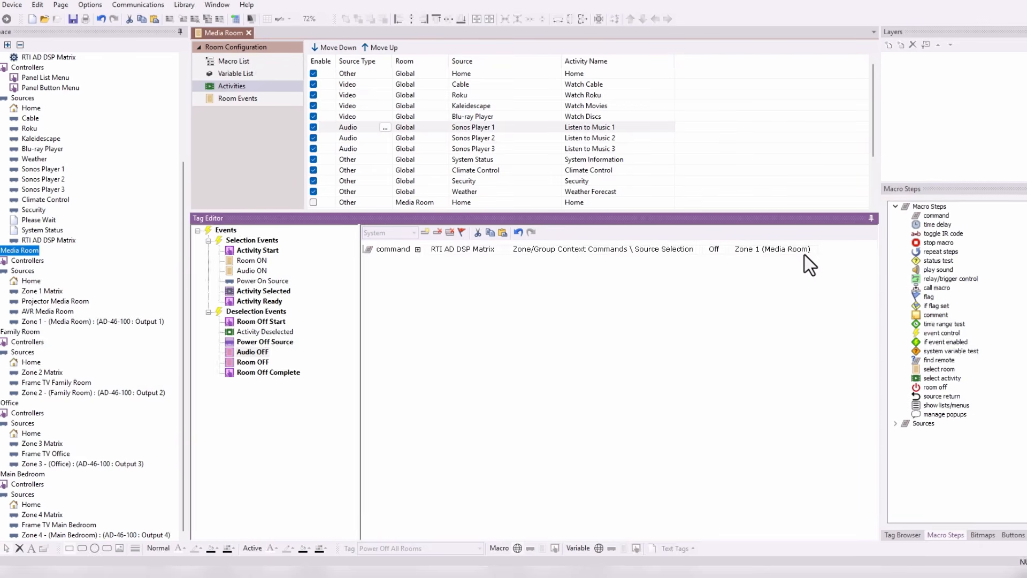
- Examine Sonos Player 1's Room OFF and Room Off Complete macros and the event list of Sonos Player 2
left_click(257, 362)
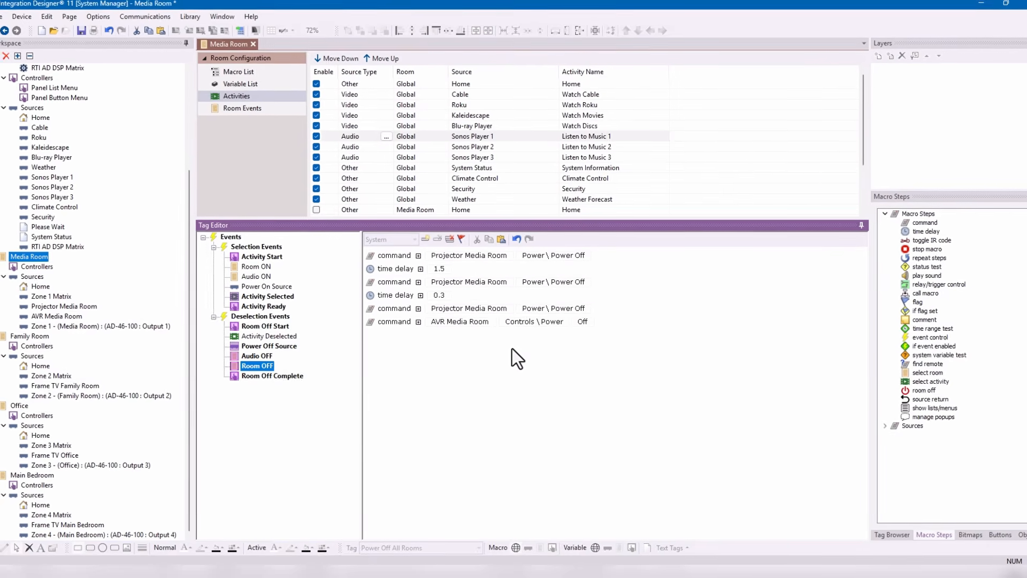
left_click(270, 376)
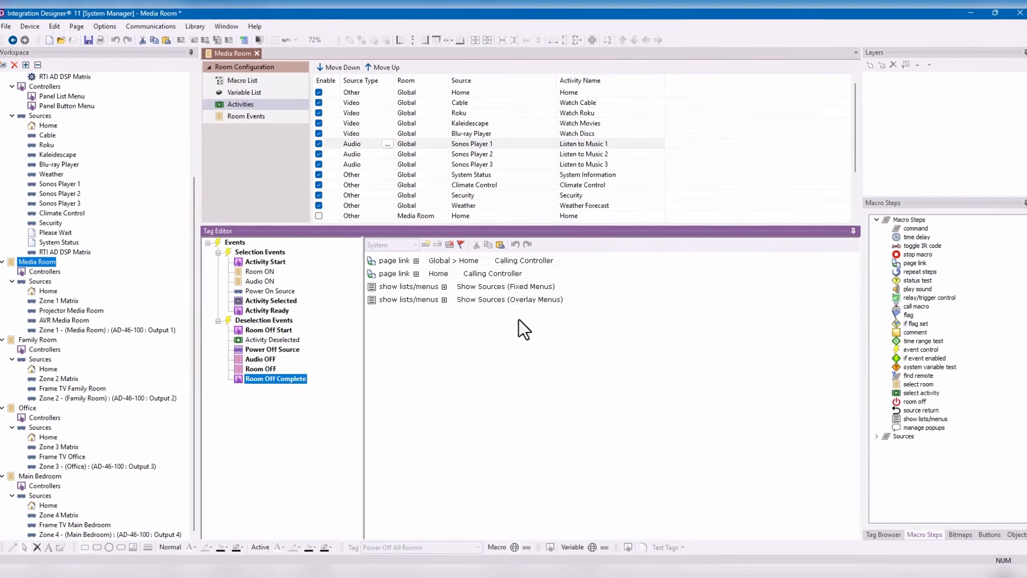
left_click(602, 155)
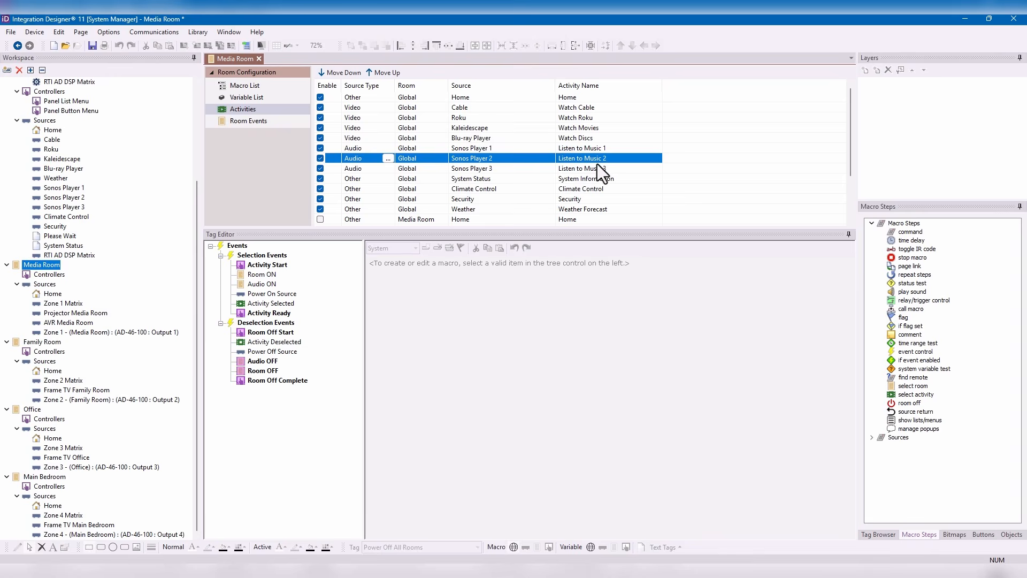
left_click(596, 161)
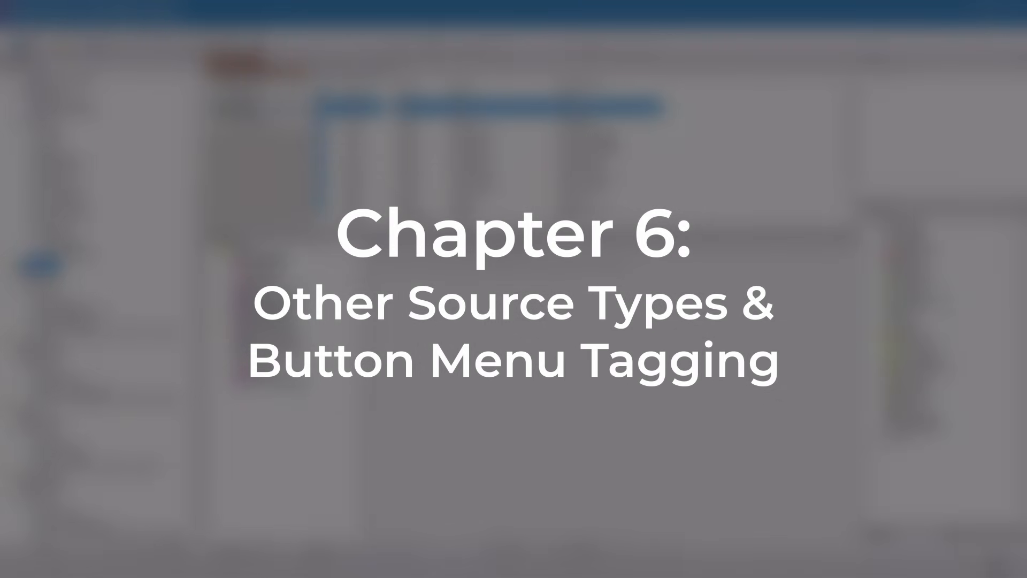
- Examine Climate Control's Activity Selected, Activity Ready and Activity Deselected macros
left_click(602, 189)
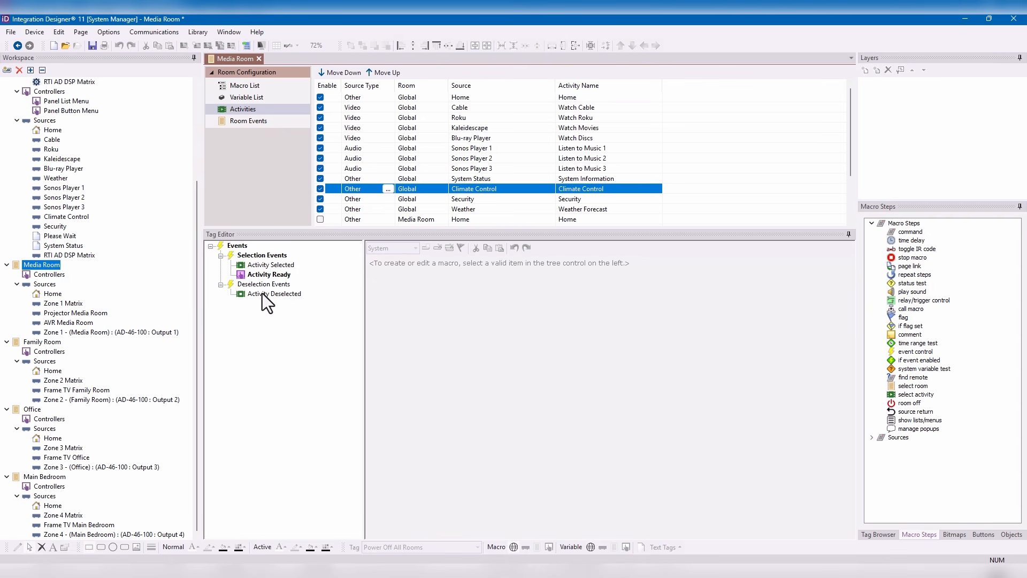
left_click(268, 264)
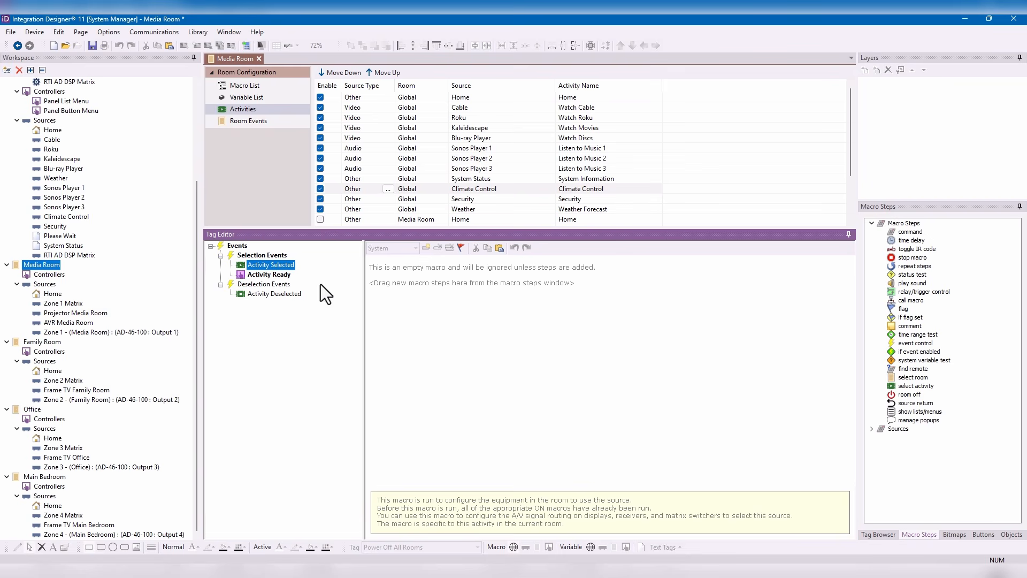
left_click(285, 275)
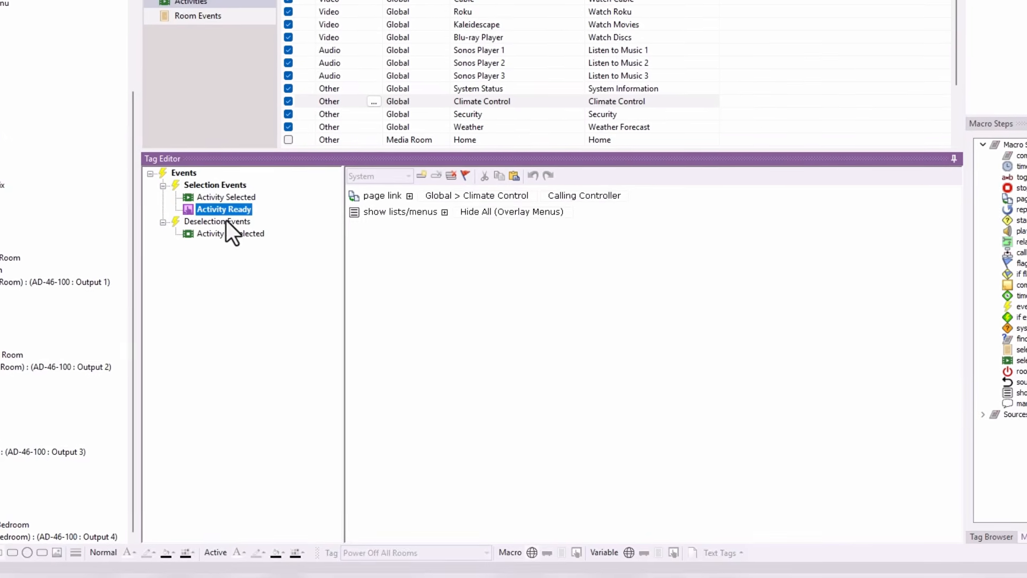
left_click(228, 234)
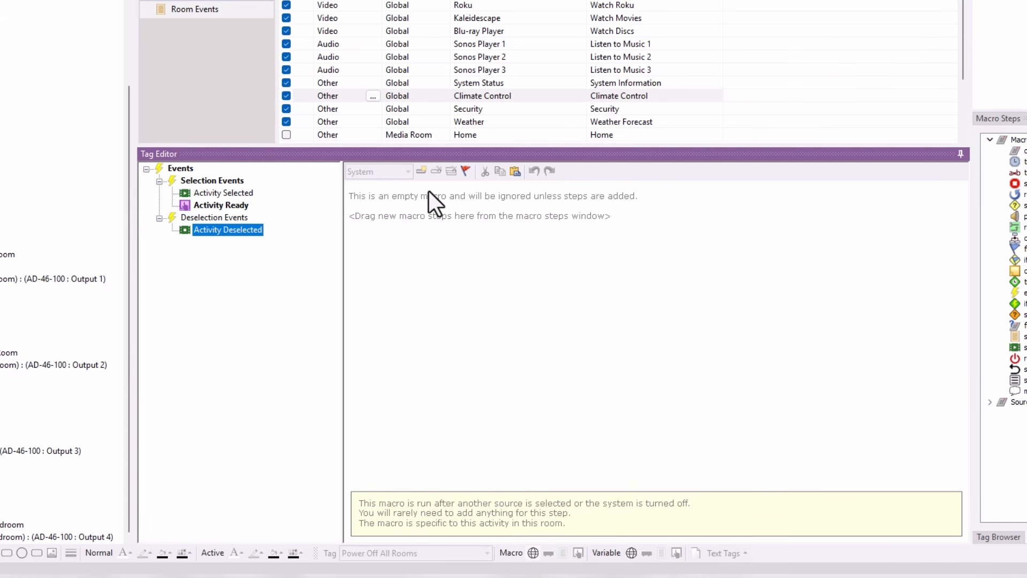
- Compare the page links in the Activity Ready macros of Security, Weather, Home and Climate Control
left_click(623, 98)
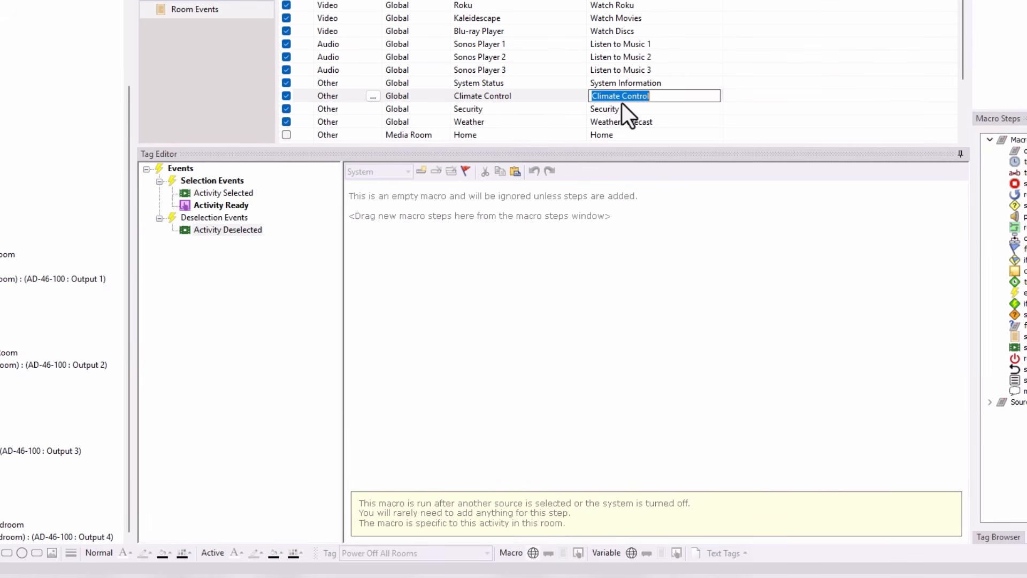
left_click(620, 108)
left_click(240, 205)
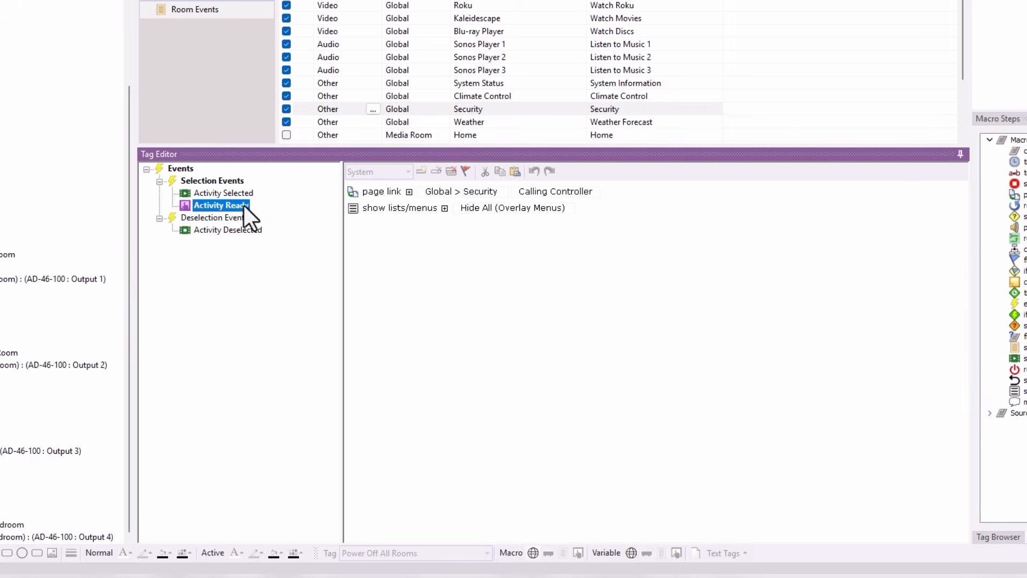
left_click(622, 121)
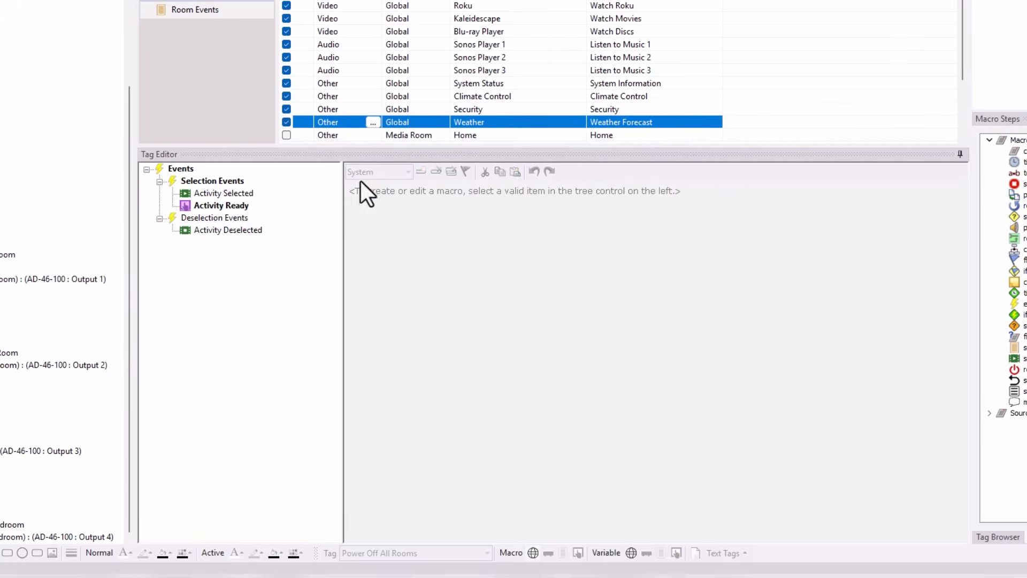
left_click(243, 207)
left_click(471, 102)
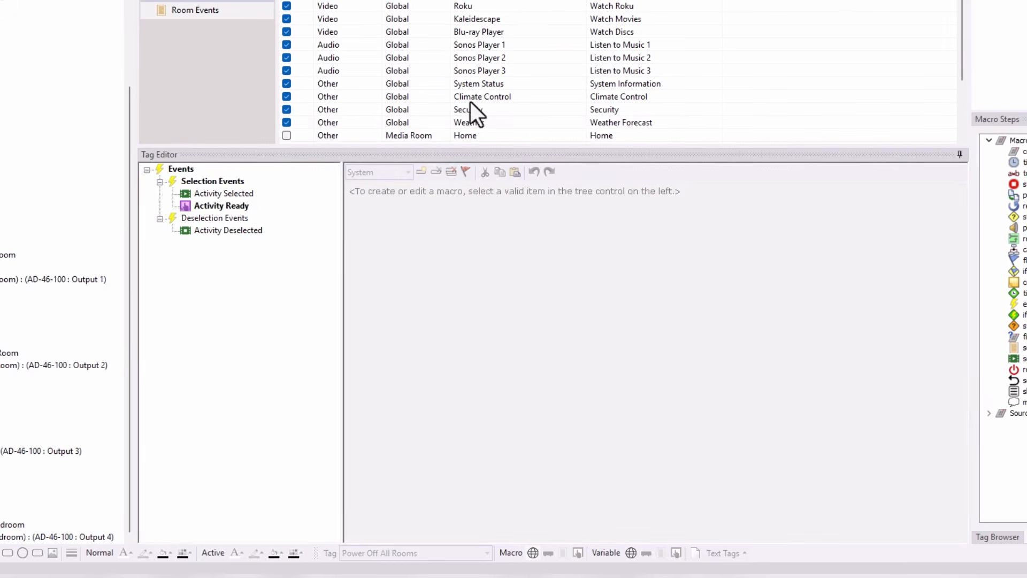
left_click(246, 206)
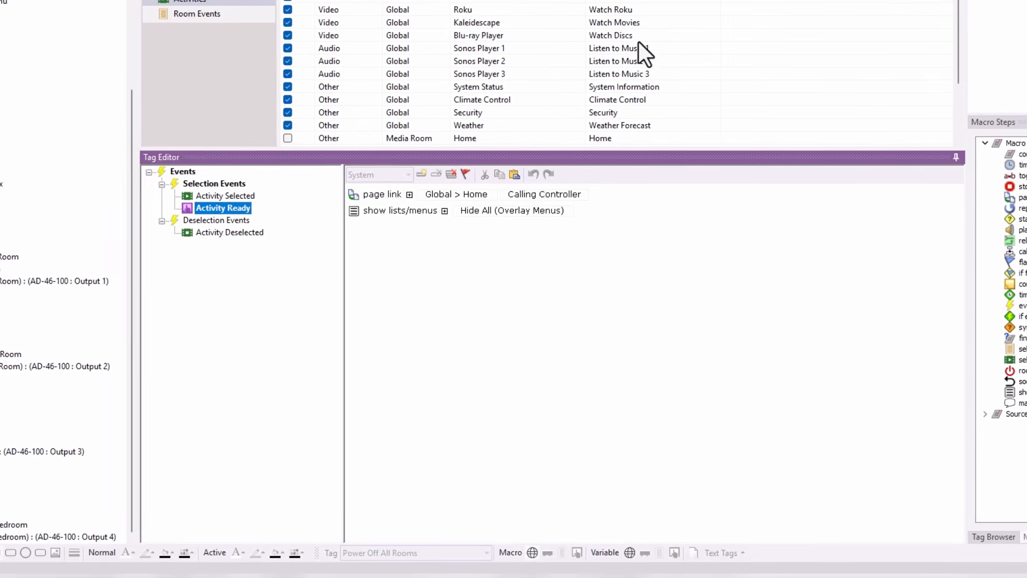
left_click(628, 99)
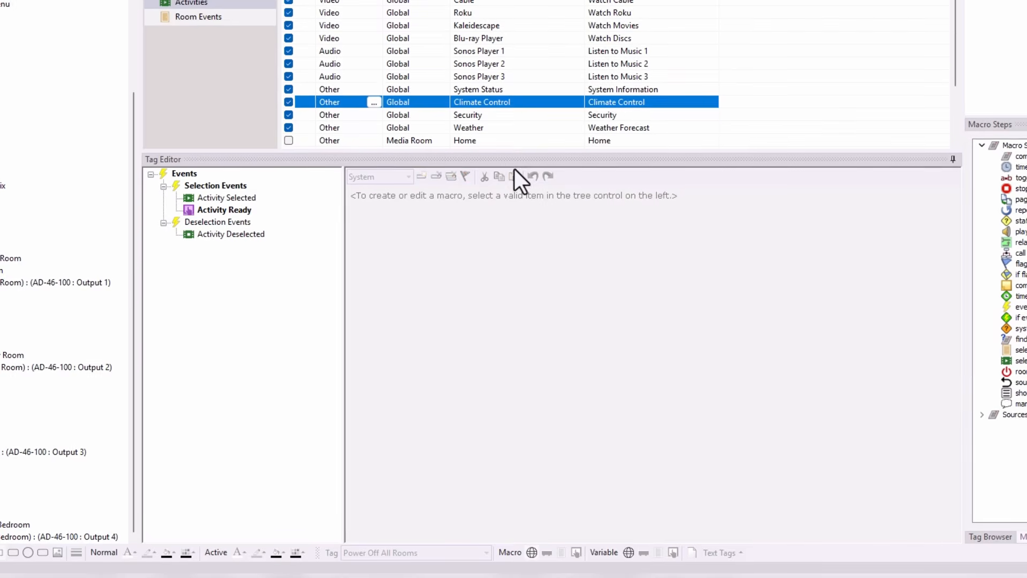
left_click(225, 212)
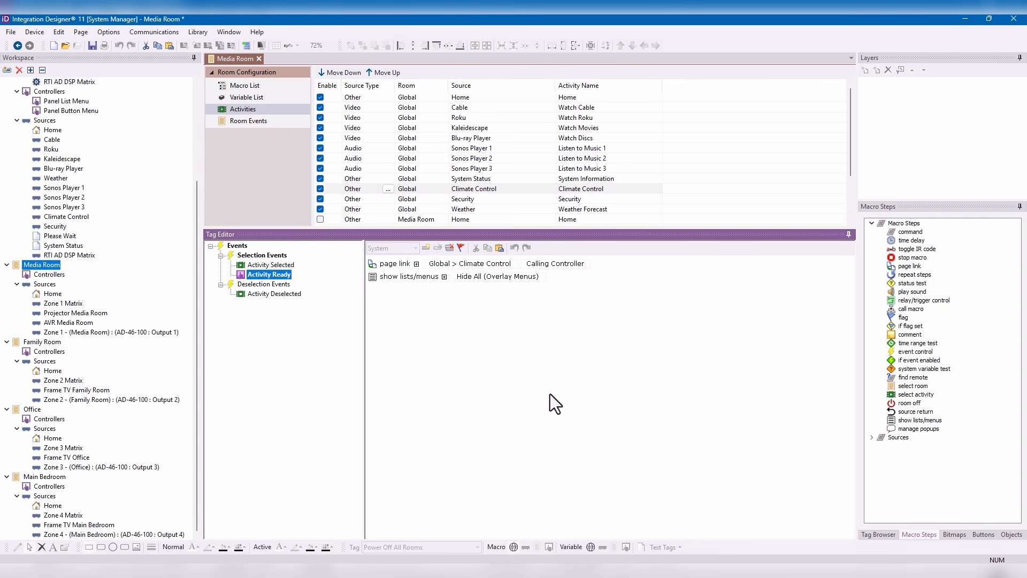
- Open the Panel List Menu controller and try its menus in RTI Virtual Panel, selecting the Media Room and the Kaleidescape source
double_click(60, 102)
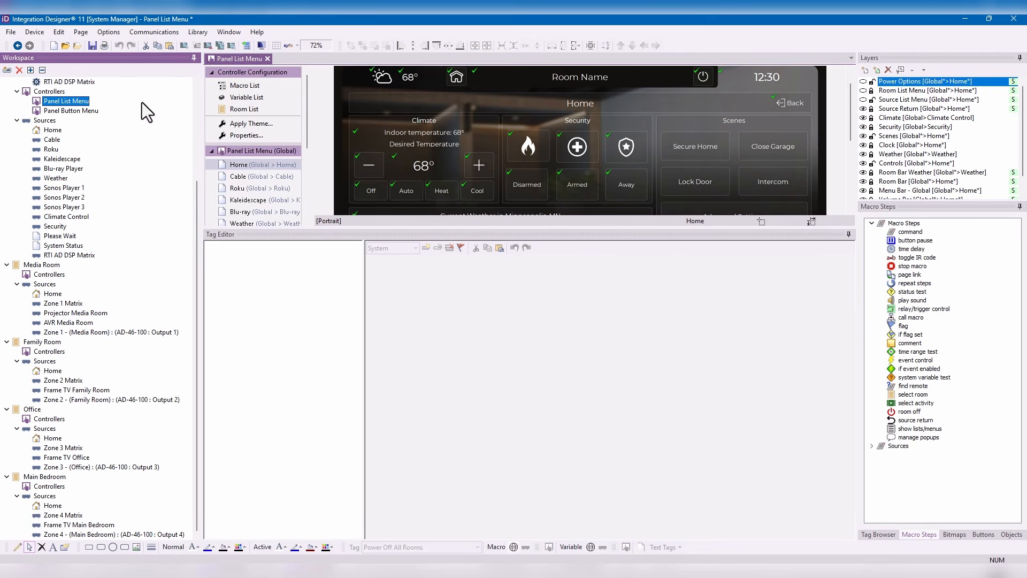
left_click(961, 19)
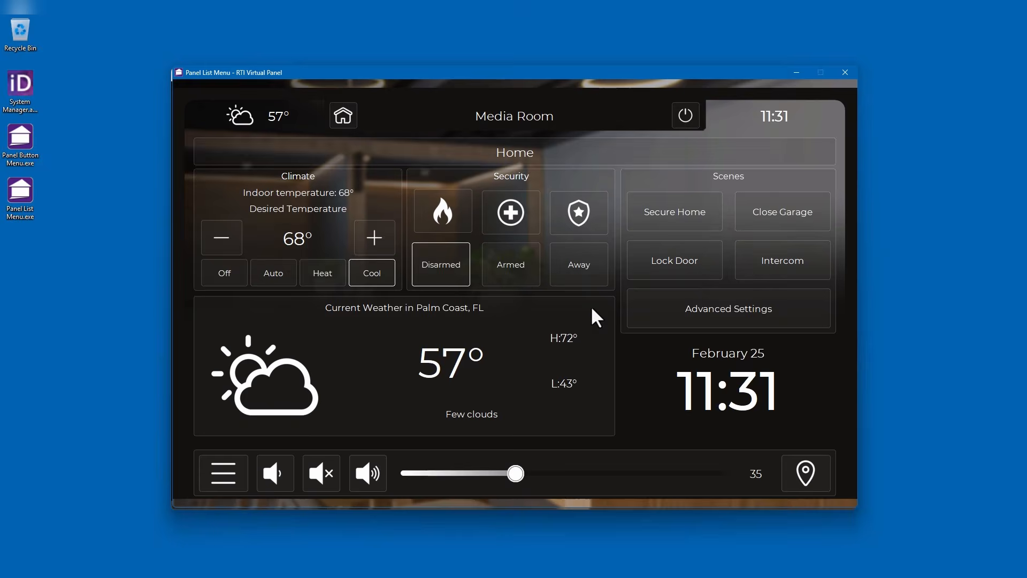
left_click(802, 480)
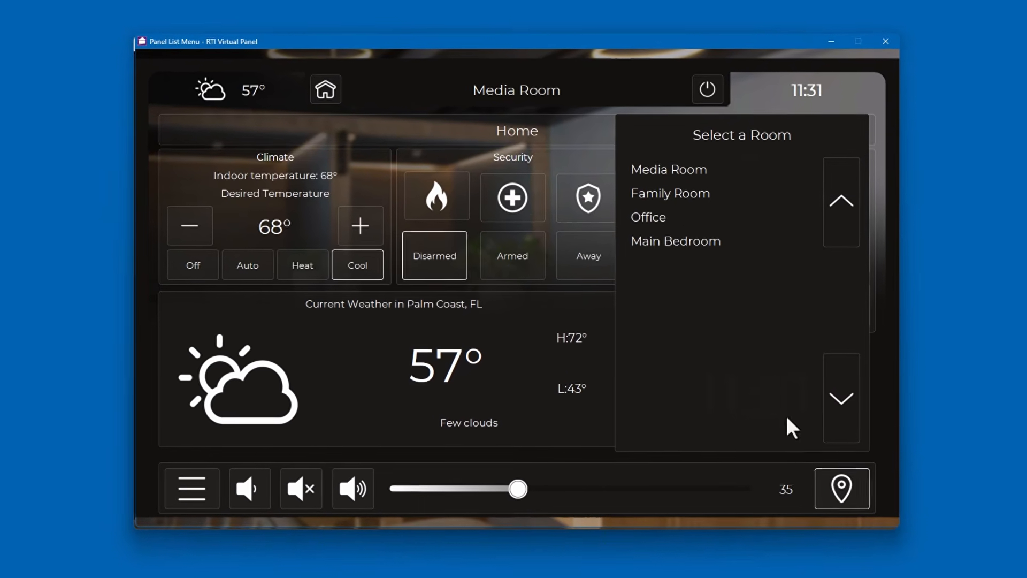
left_click(676, 170)
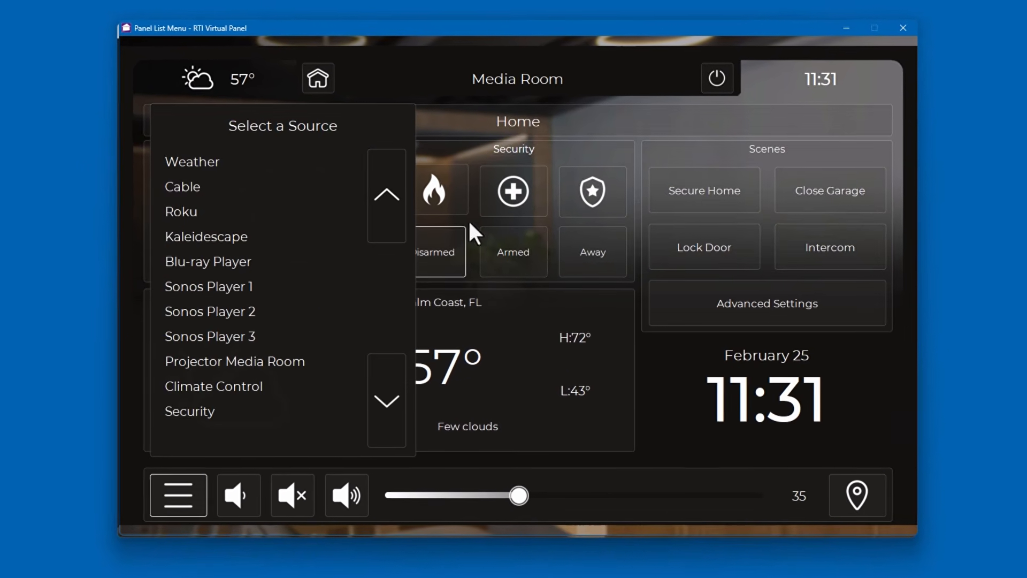
left_click(172, 233)
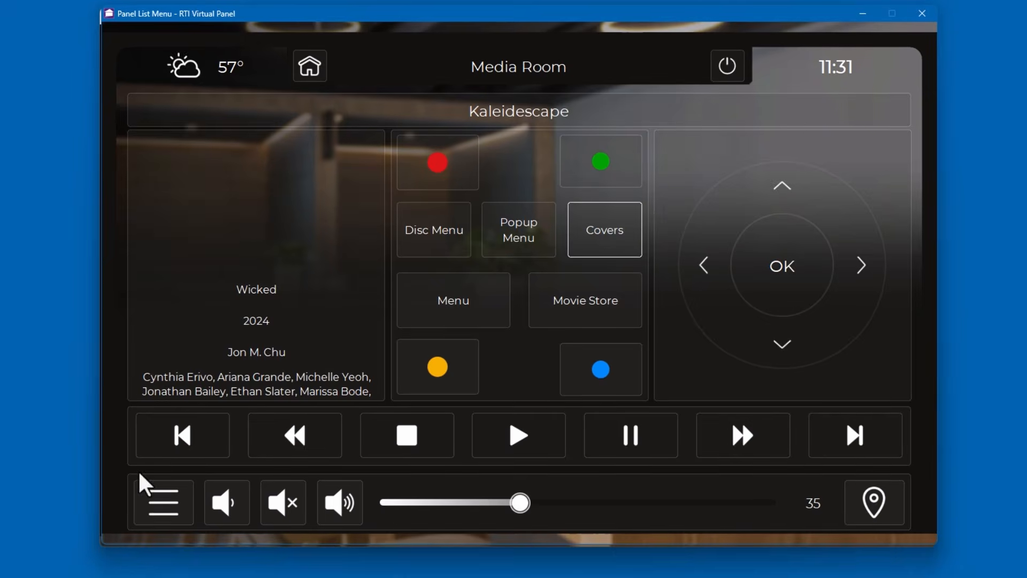
- Try the source menu in RTI Virtual Panel by selecting Blu-ray Player and Cable, and turn the Media Room off
left_click(155, 514)
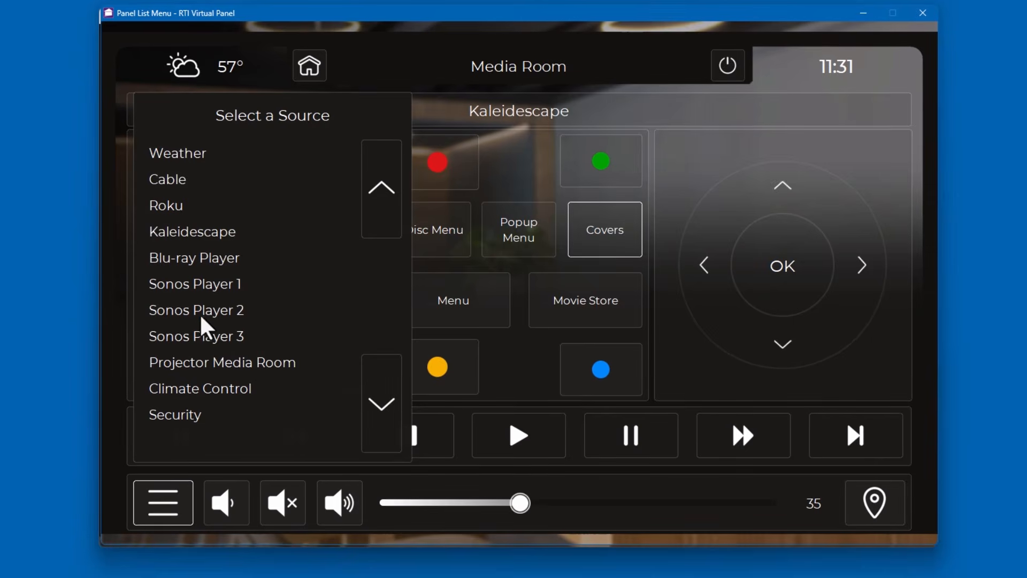
left_click(204, 257)
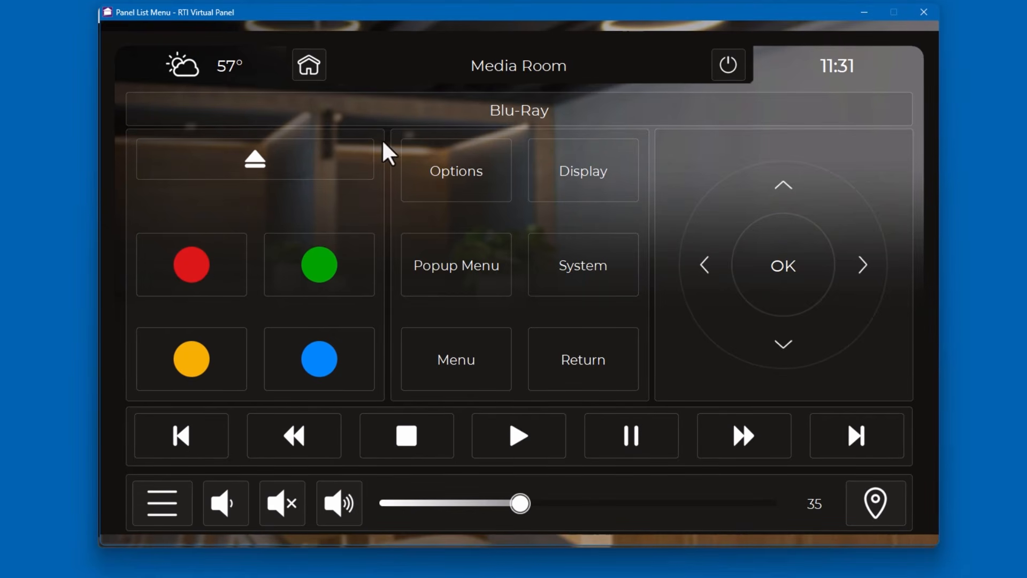
left_click(170, 500)
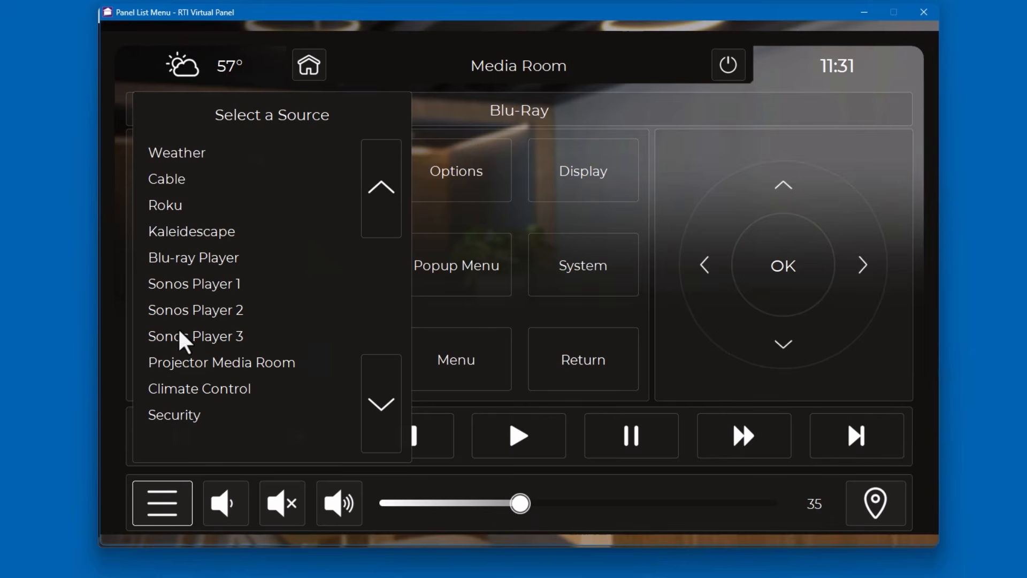
left_click(206, 182)
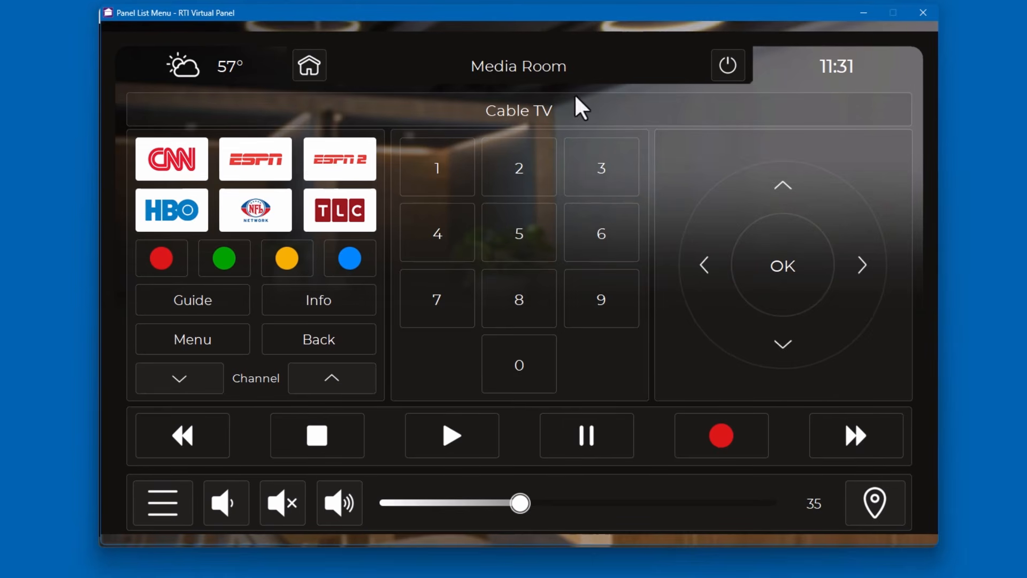
left_click(727, 67)
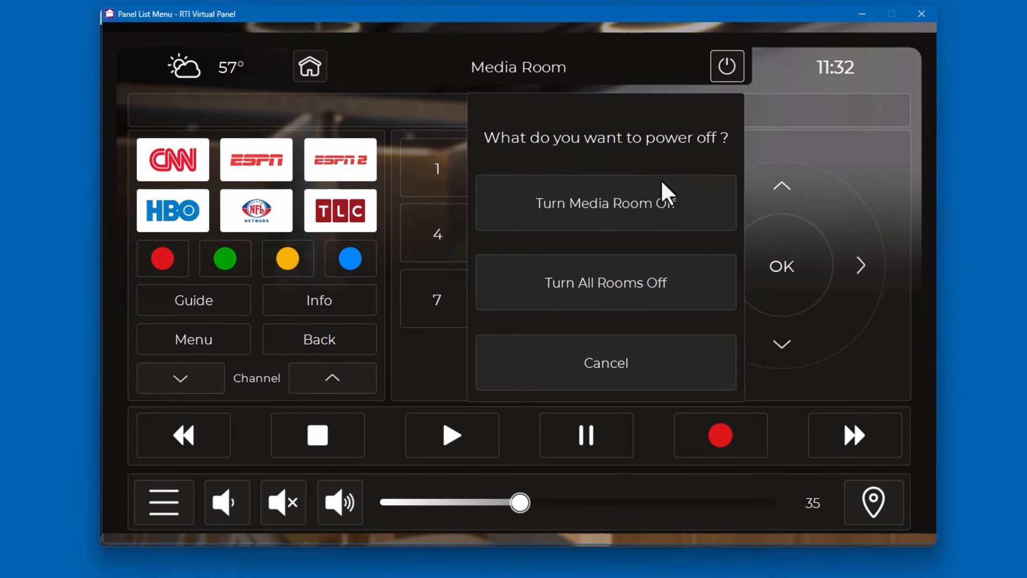
left_click(660, 215)
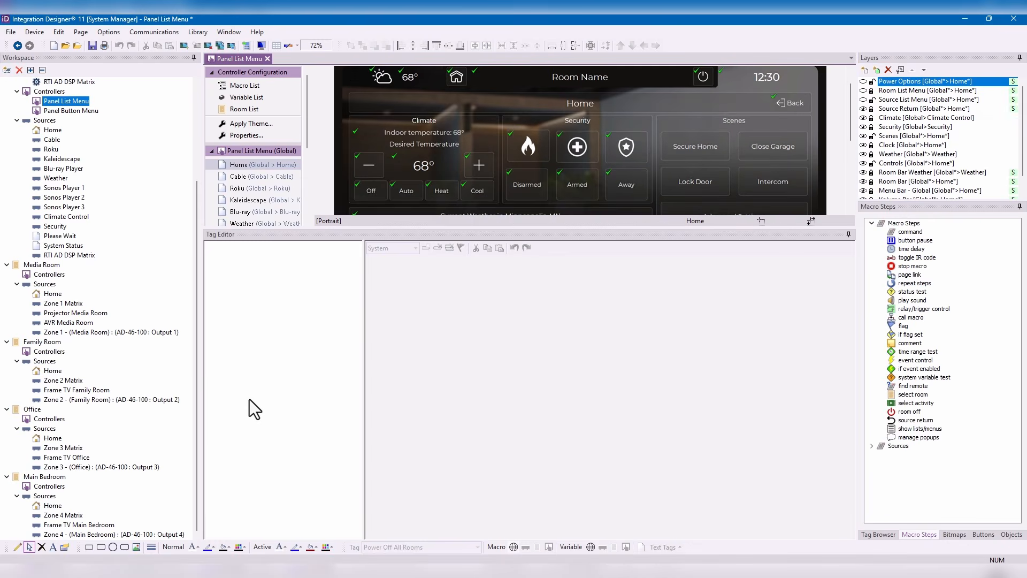
- Compare the activity lists of the Media Room, Family Room and Office in Integration Designer
left_click(50, 264)
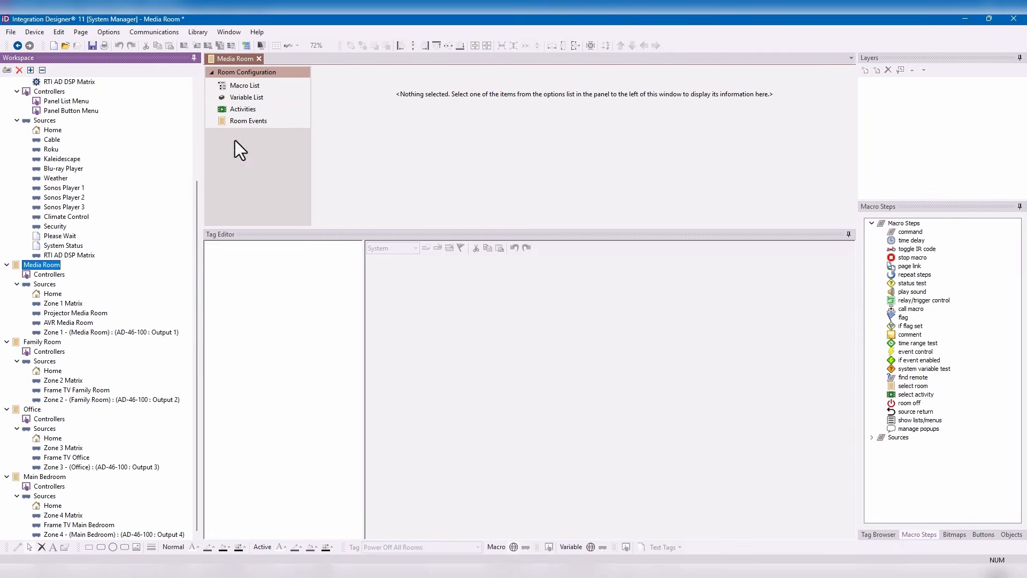
left_click(257, 110)
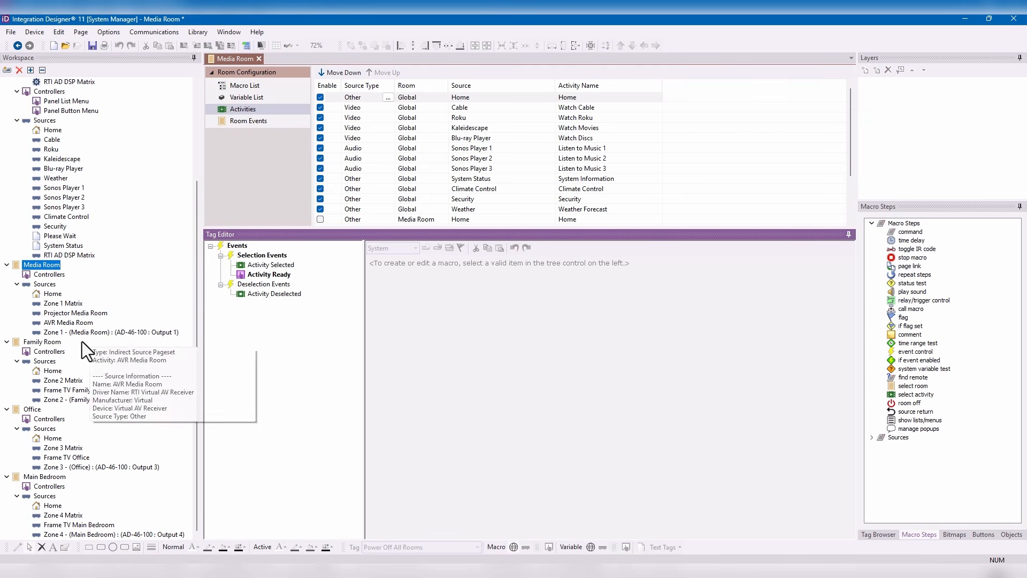
left_click(50, 343)
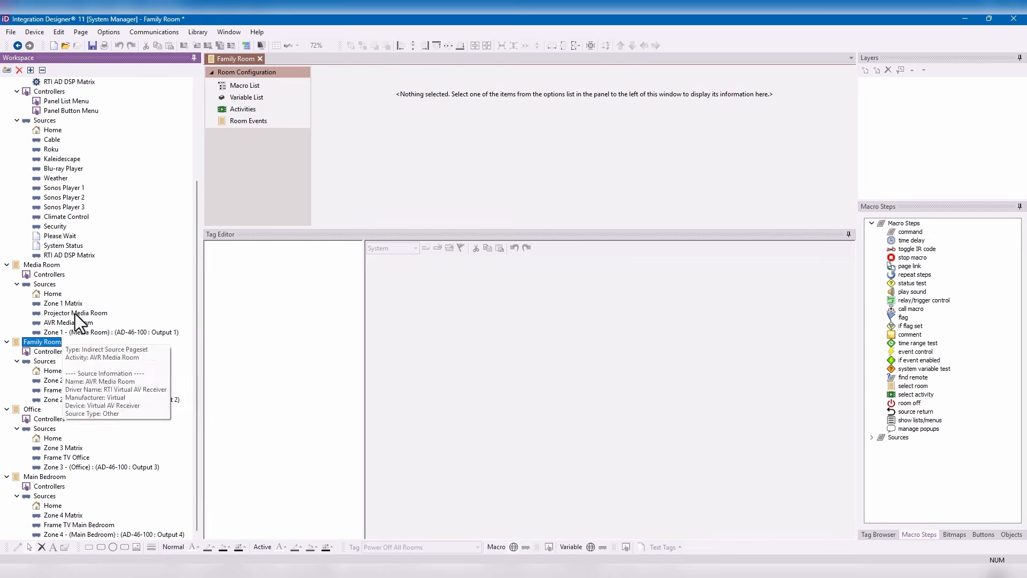
left_click(249, 111)
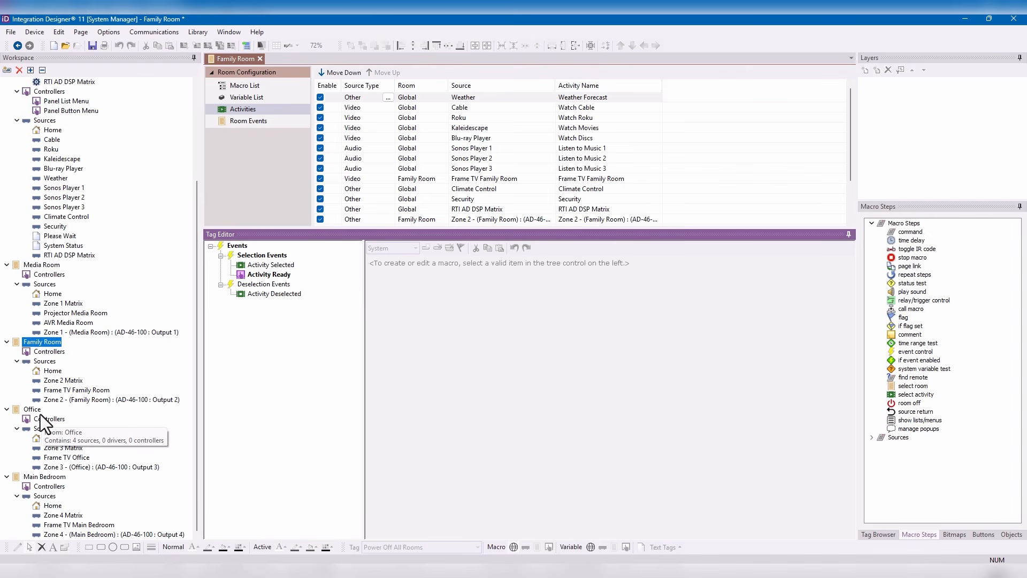
left_click(38, 411)
left_click(257, 109)
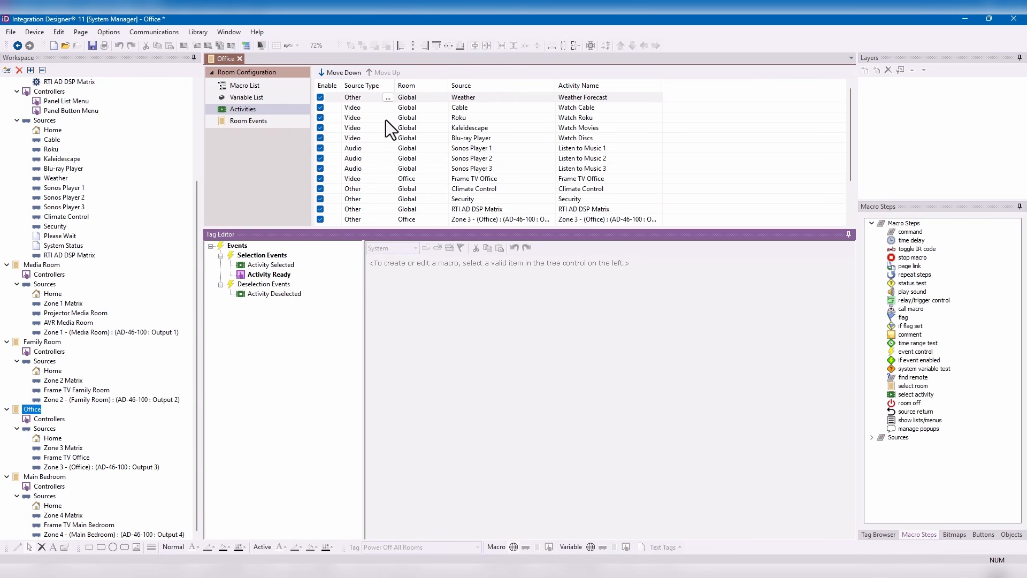
left_click(47, 266)
left_click(256, 110)
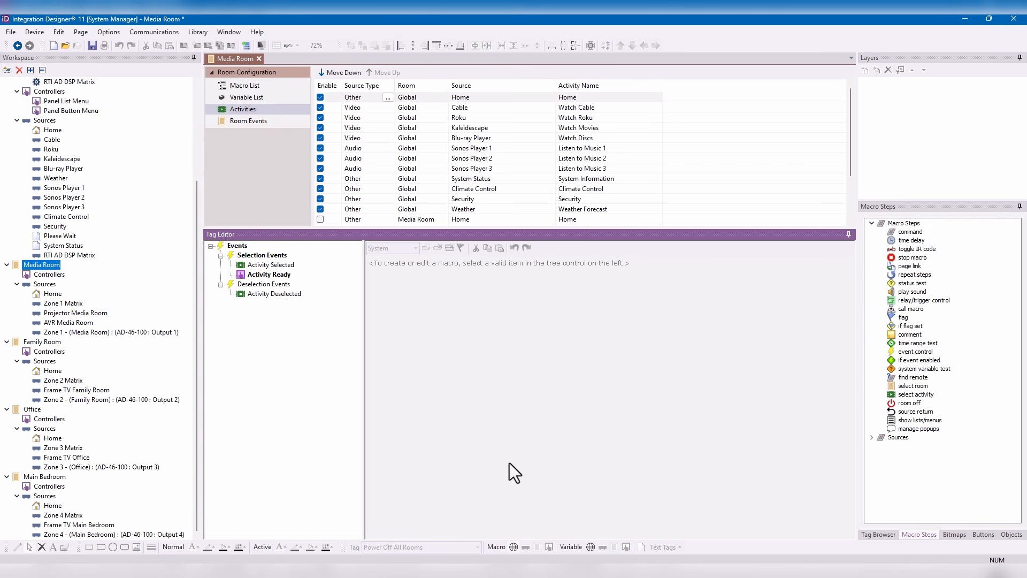
- Open the Panel Button Menu controller with its Power Options layer hidden and the Room Buttons Menu layer shown
double_click(66, 110)
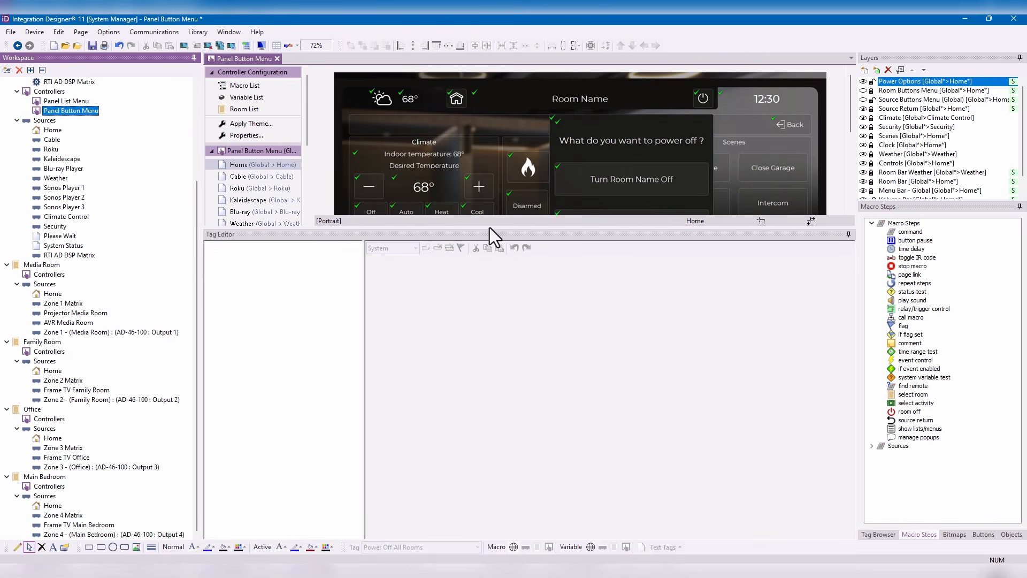
left_click_drag(491, 233, 504, 416)
left_click(862, 81)
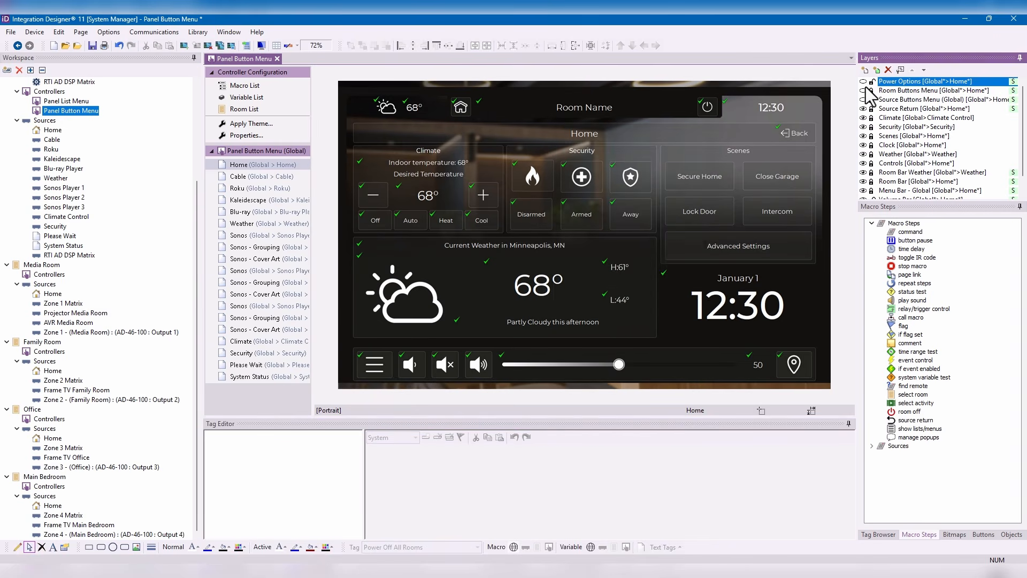
left_click(863, 91)
left_click(862, 90)
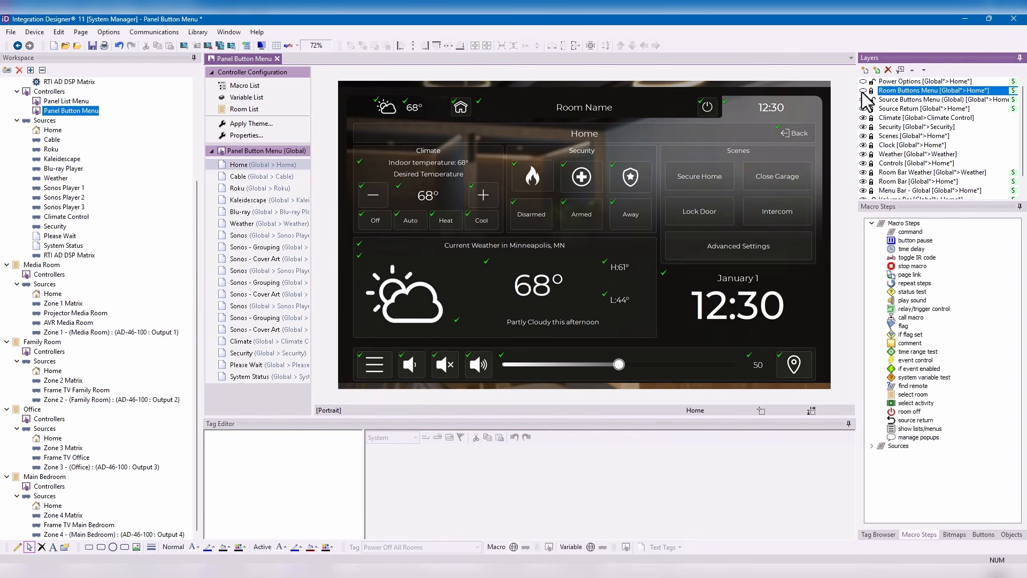
left_click(862, 100)
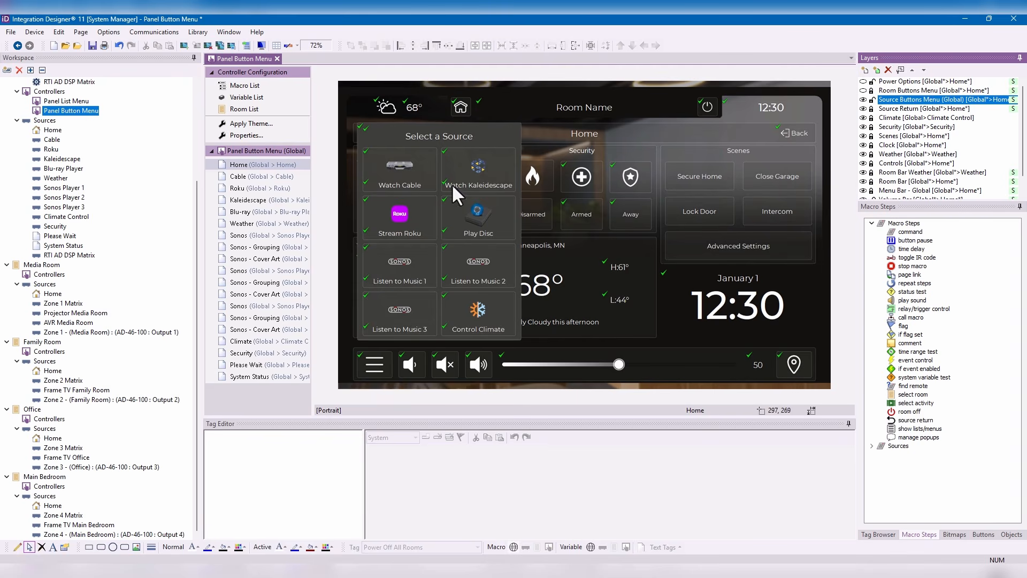
left_click(863, 100)
left_click(863, 90)
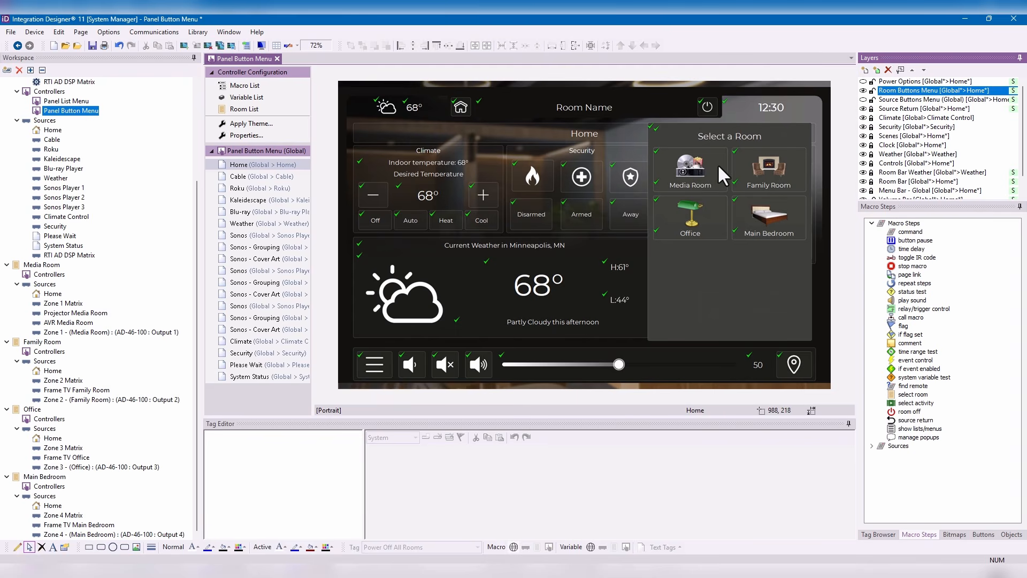
- Assign the Room: Media Room, Family Room, Office and Main Bedroom selection tags to the matching buttons of the room menu
left_click(885, 534)
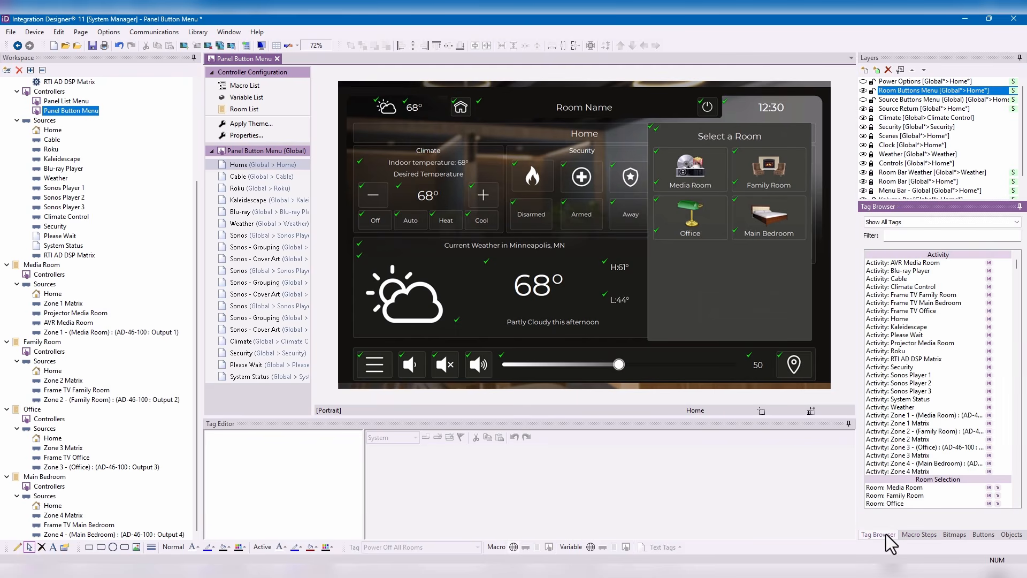
scroll(944, 462, "down", 1)
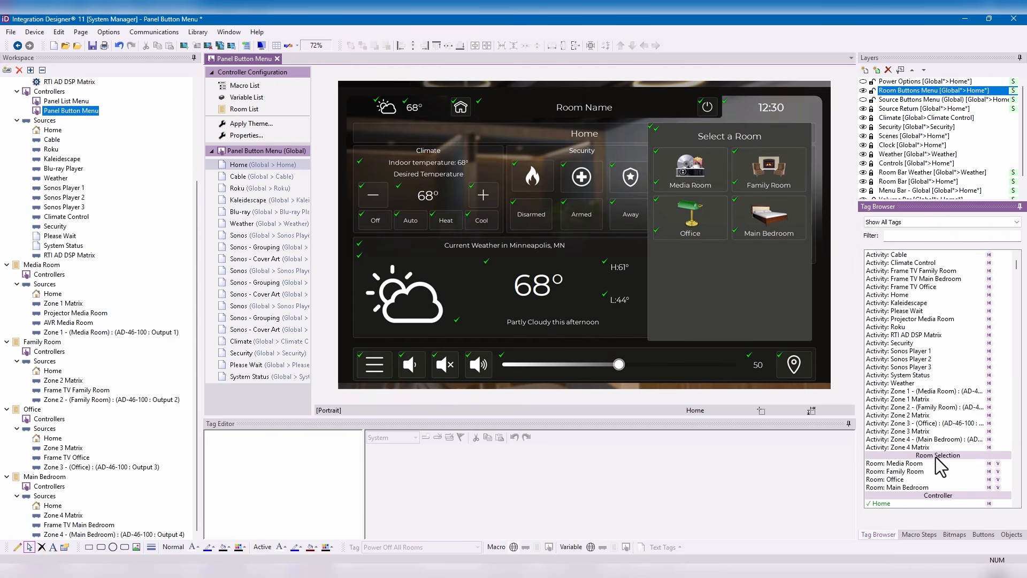
left_click(945, 462)
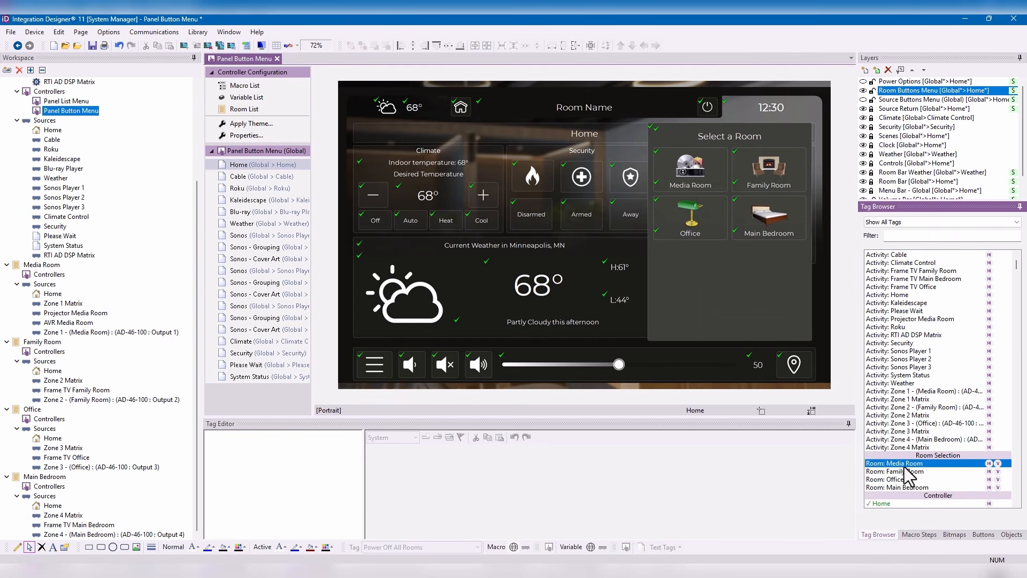
left_click_drag(913, 468, 692, 171)
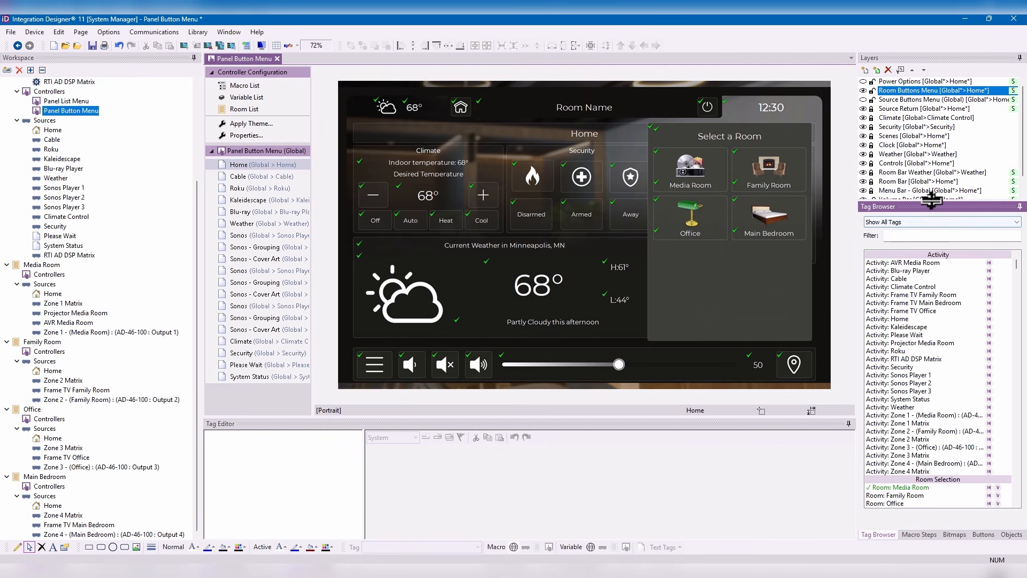
left_click_drag(931, 201, 931, 178)
left_click(904, 473)
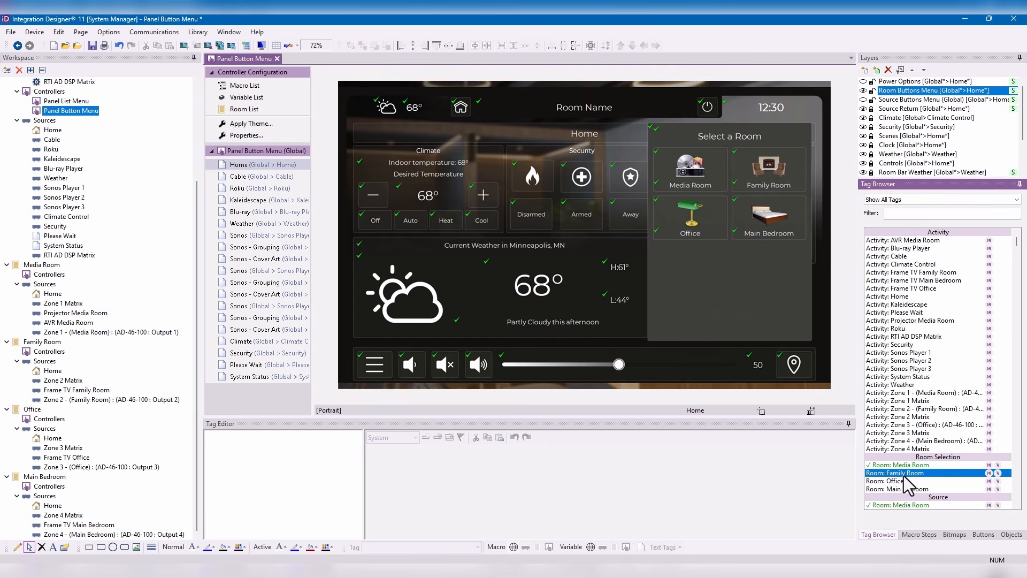
left_click_drag(904, 476, 770, 185)
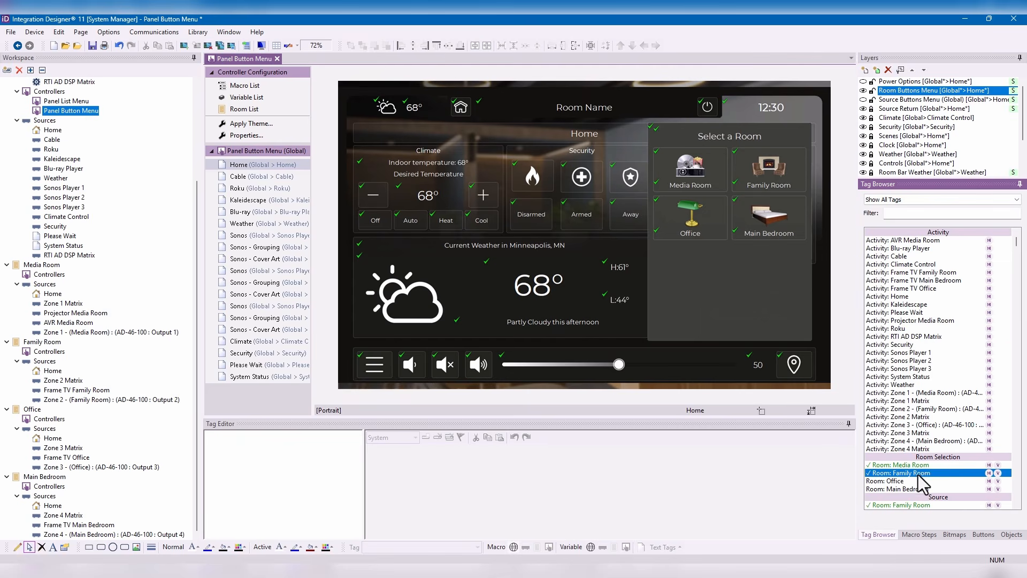
left_click(898, 480)
left_click_drag(898, 481, 706, 225)
left_click(904, 489)
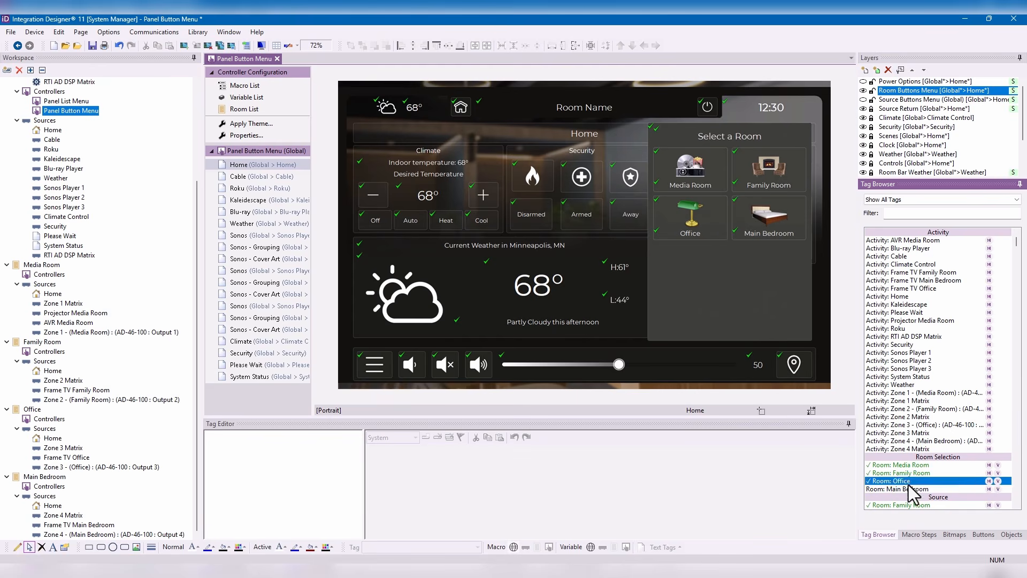
left_click_drag(904, 489, 773, 220)
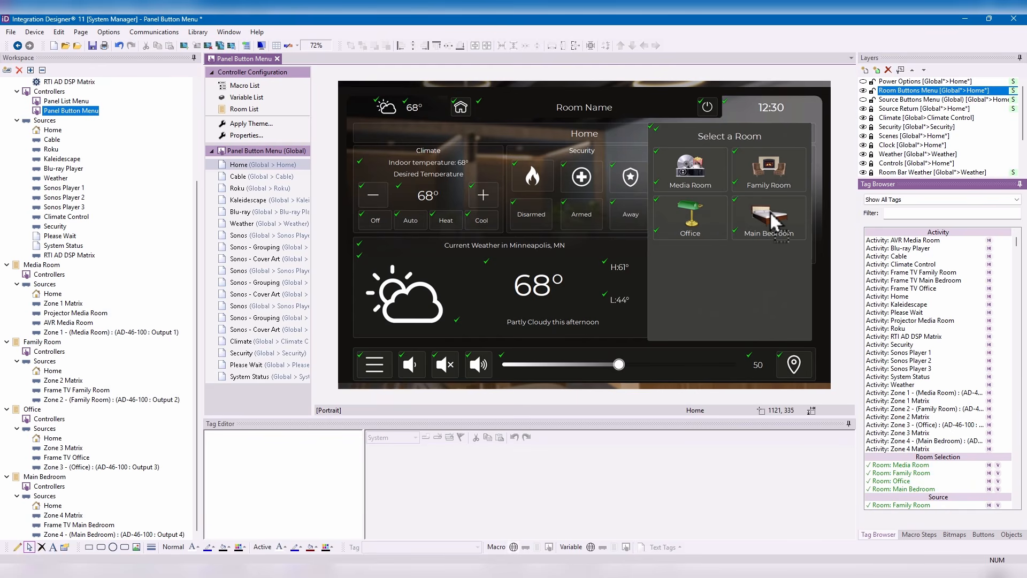
- Examine the source-level macro and variable of the Media Room button's tag, and hide the Room Buttons Menu layer
left_click(677, 176)
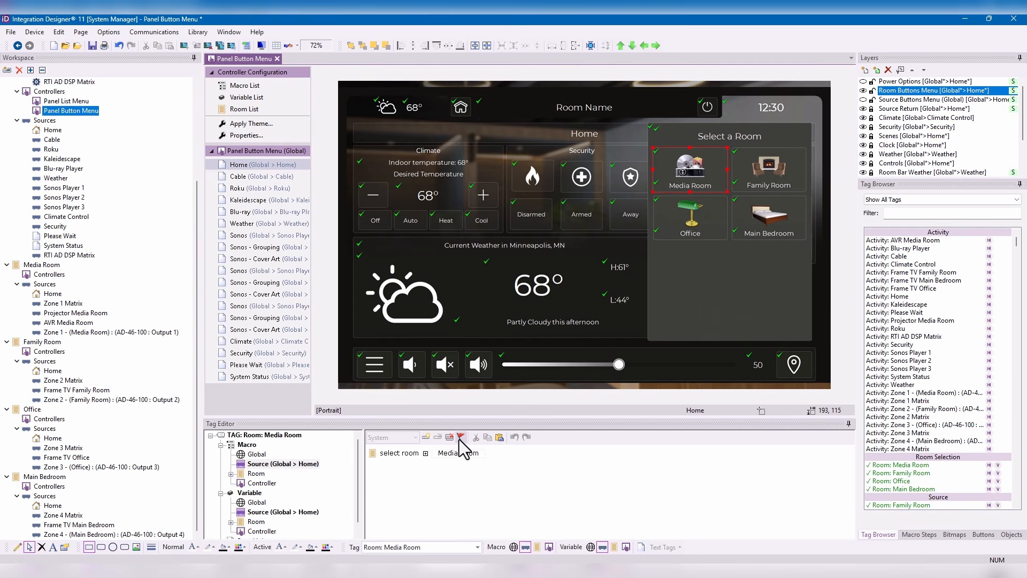
left_click(299, 512)
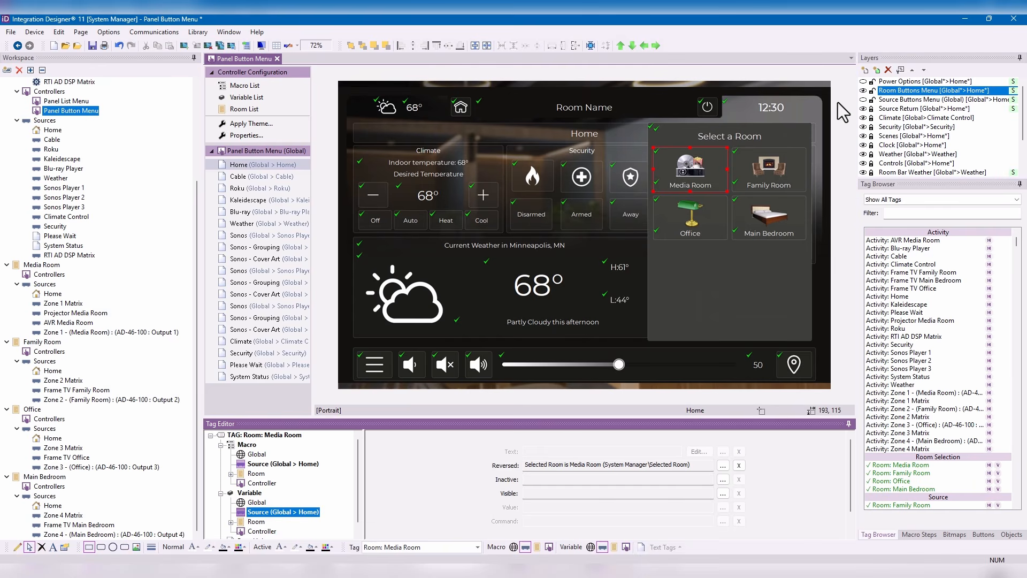
left_click(862, 90)
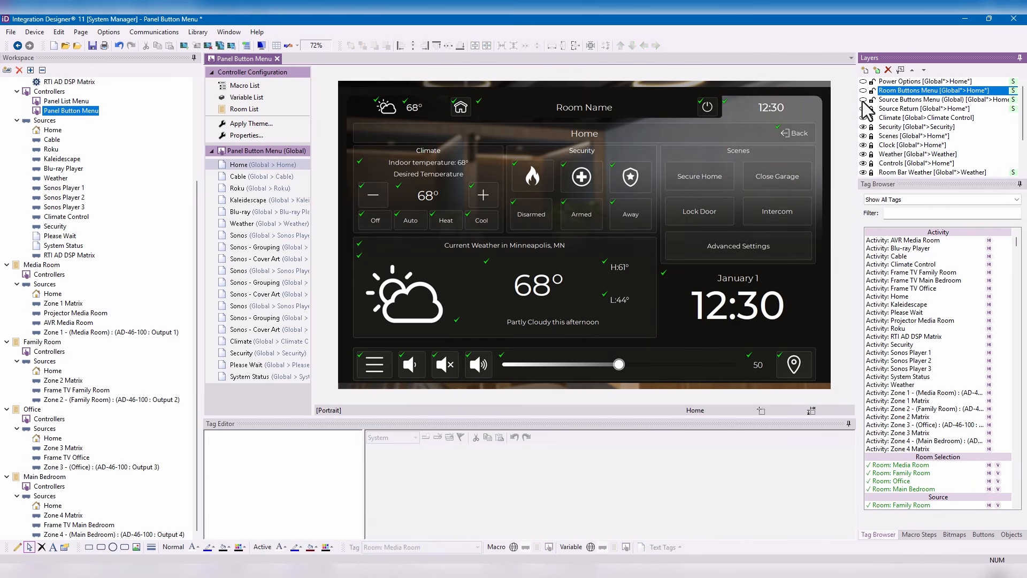
- Show the Source Buttons Menu layer and assign the Cable, Kaleidescape, Roku and Blu-ray Player activity tags to their matching source buttons
left_click(863, 99)
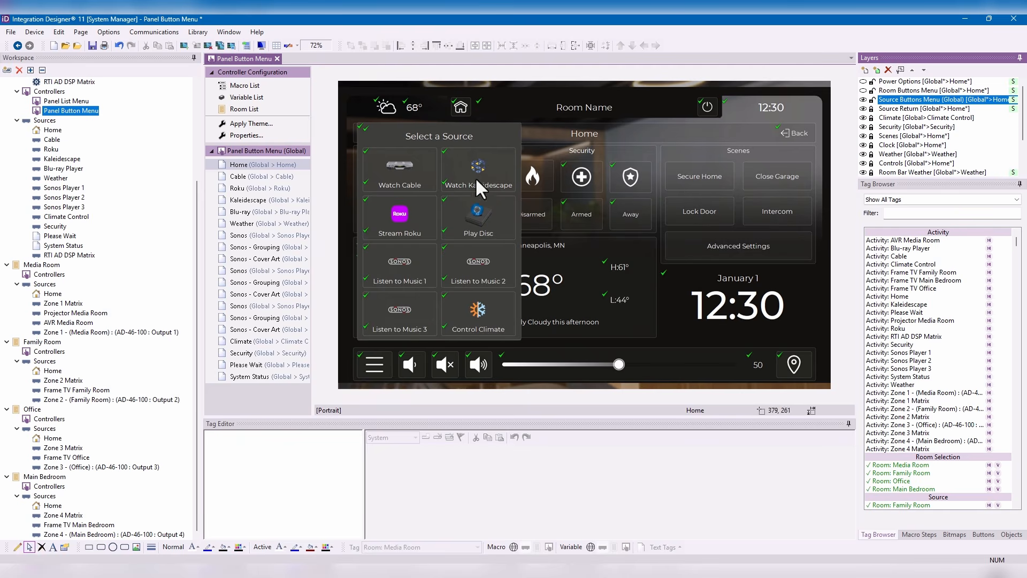
left_click(415, 170)
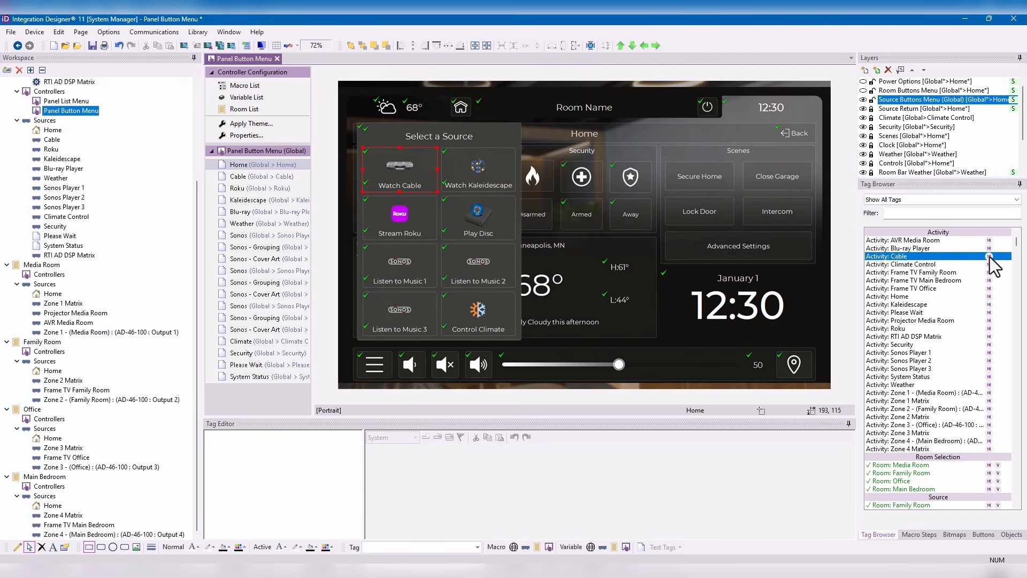
left_click_drag(989, 257, 406, 179)
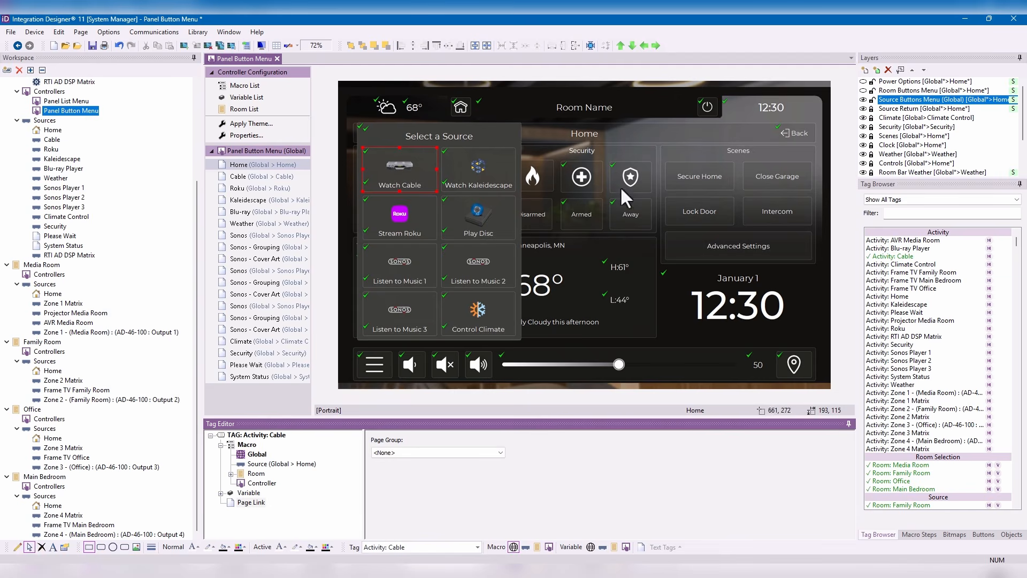
left_click_drag(922, 303, 484, 182)
left_click_drag(931, 328, 419, 229)
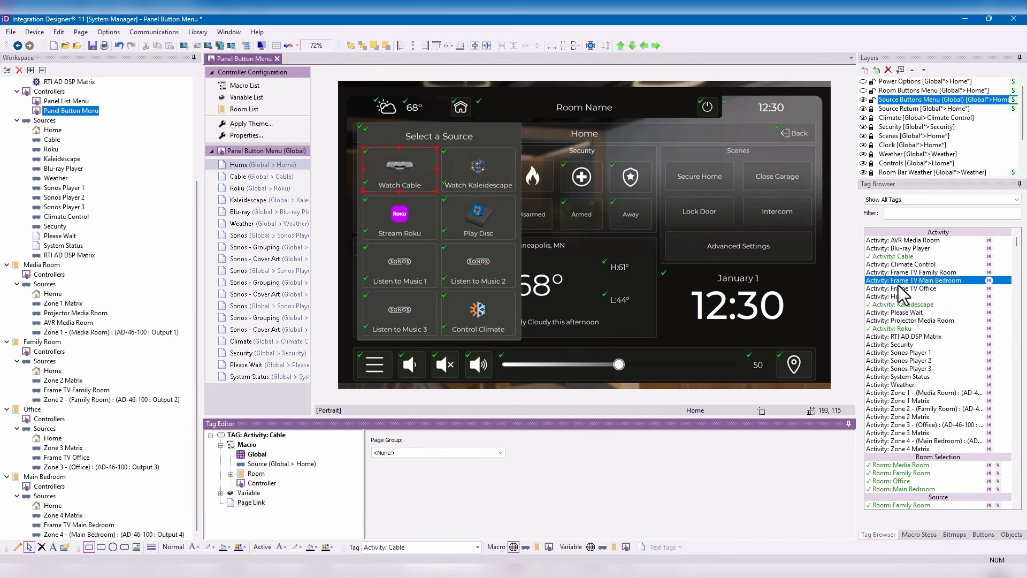
left_click(916, 281)
left_click_drag(910, 248, 479, 214)
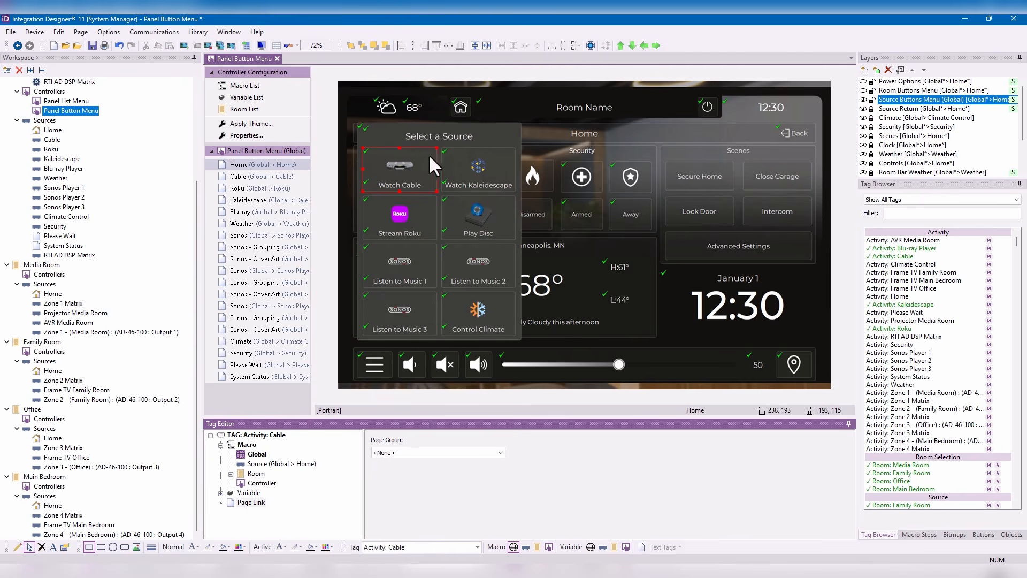
- Examine the Watch Cable button's global macro and the events of the Media Room's Cable activity
left_click(428, 174)
left_click(258, 454)
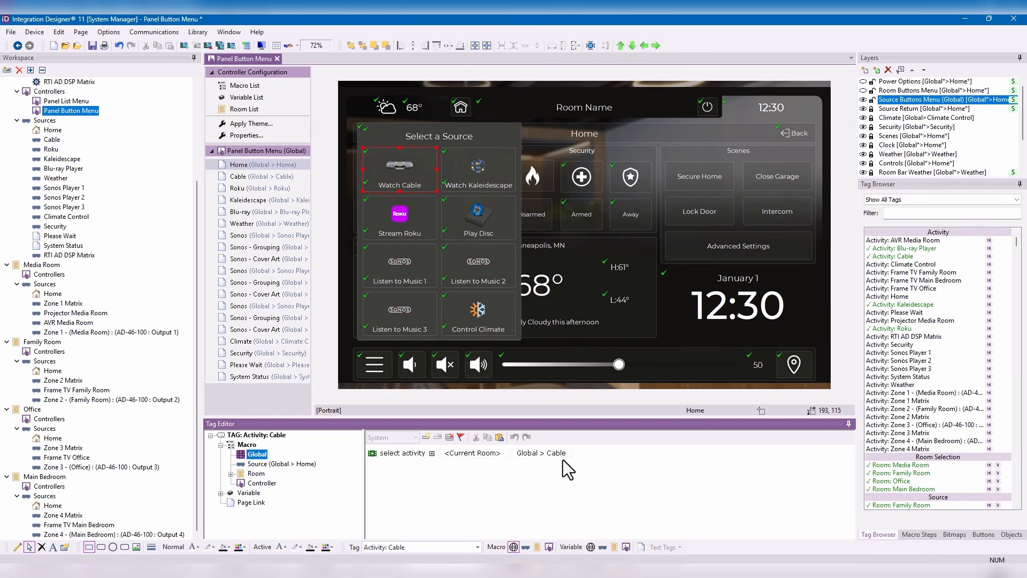
left_click(51, 264)
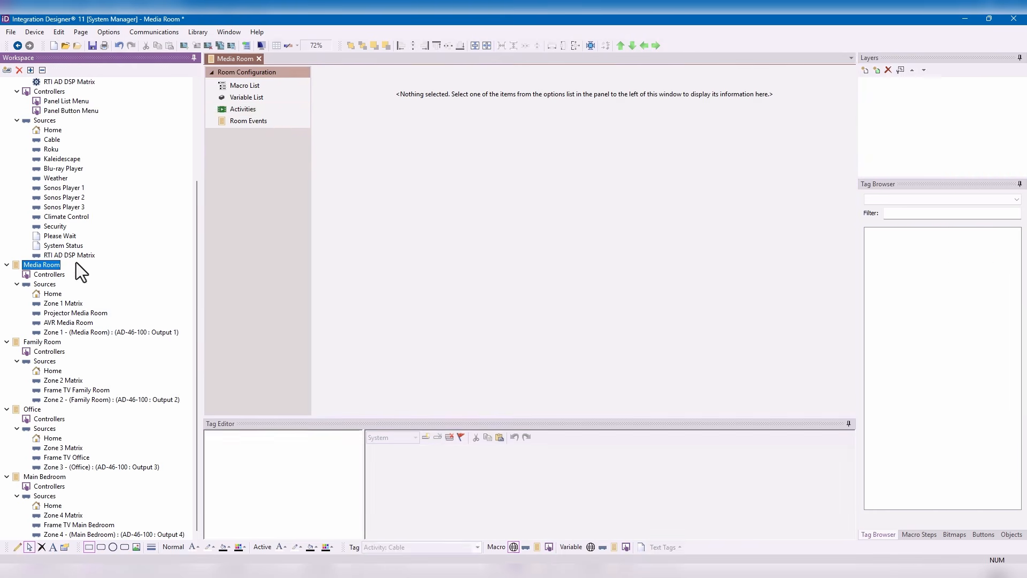
left_click(284, 110)
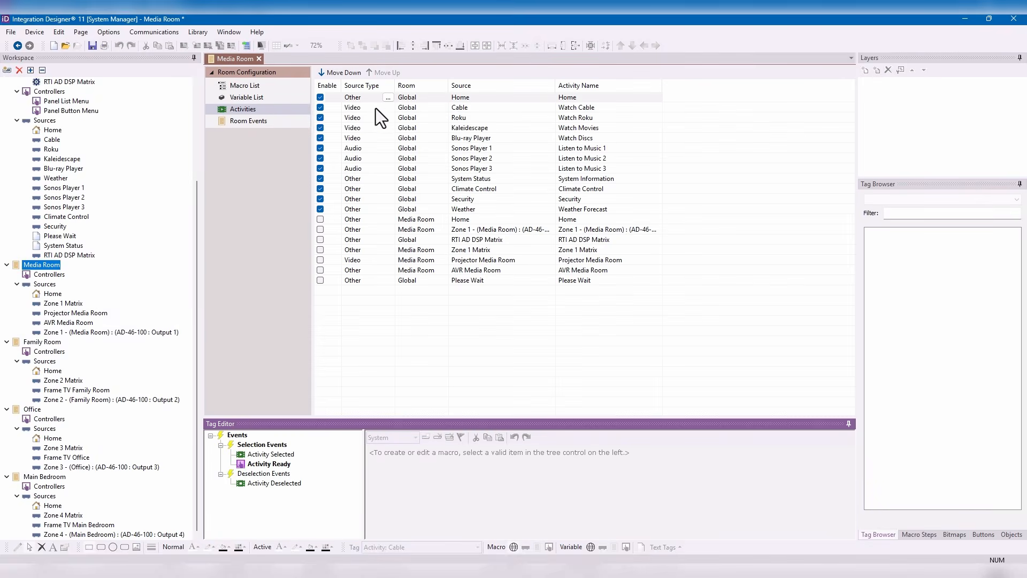
left_click(456, 109)
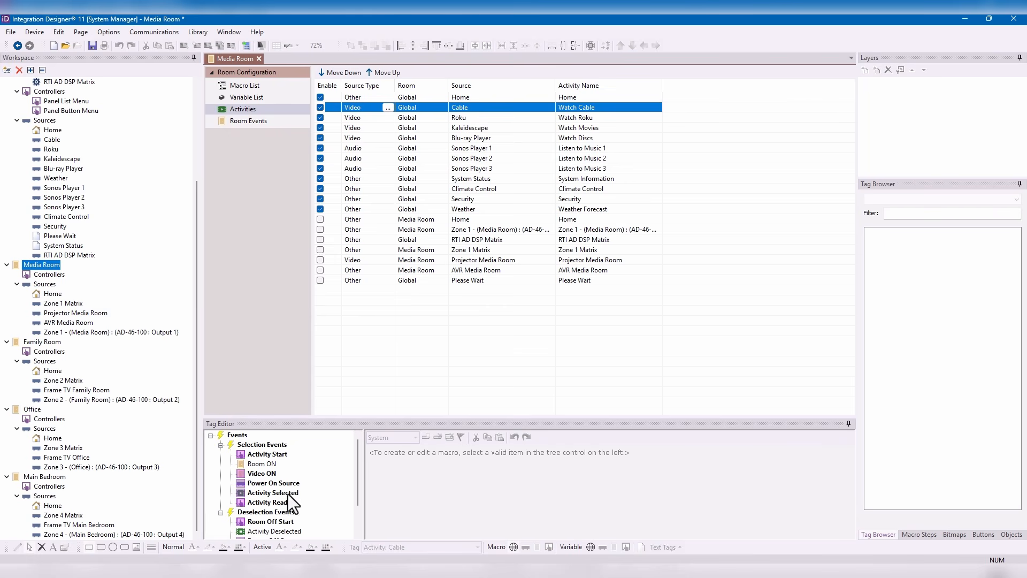